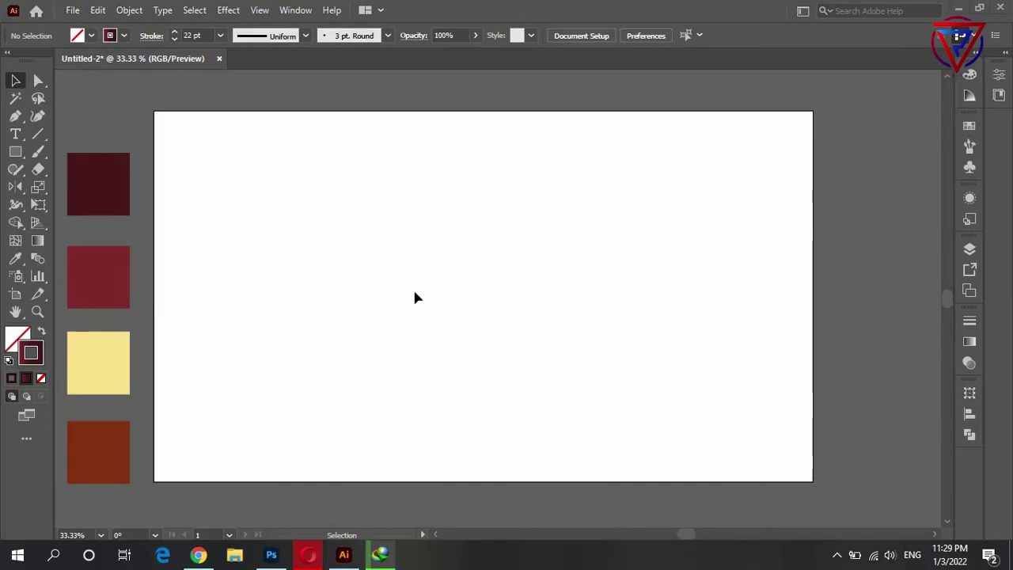
Draw a vertical line near the artboard's left side and thin its stroke.
scroll(417, 298, "up", 2)
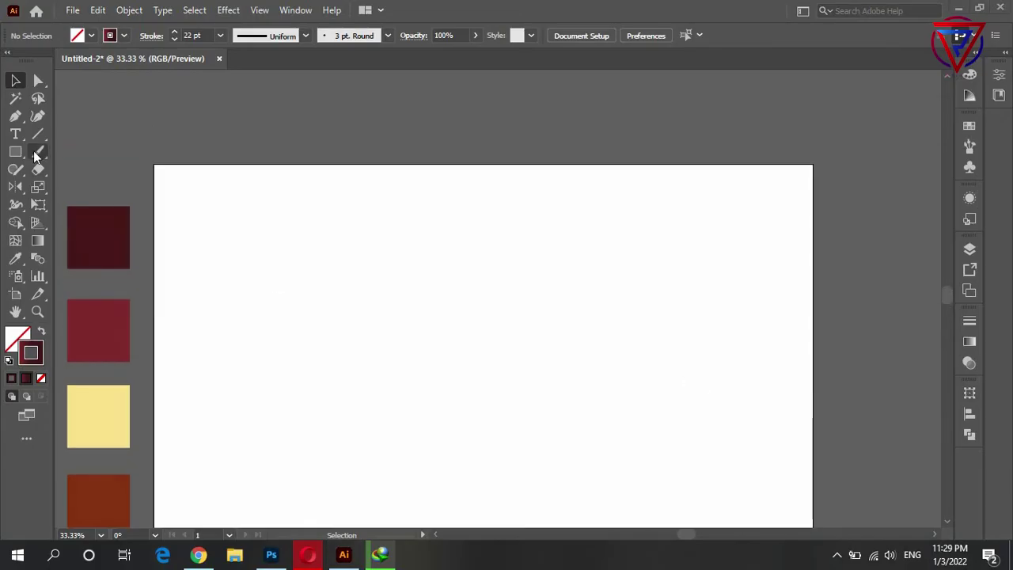
left_click(38, 134)
left_click_drag(215, 222, 216, 441)
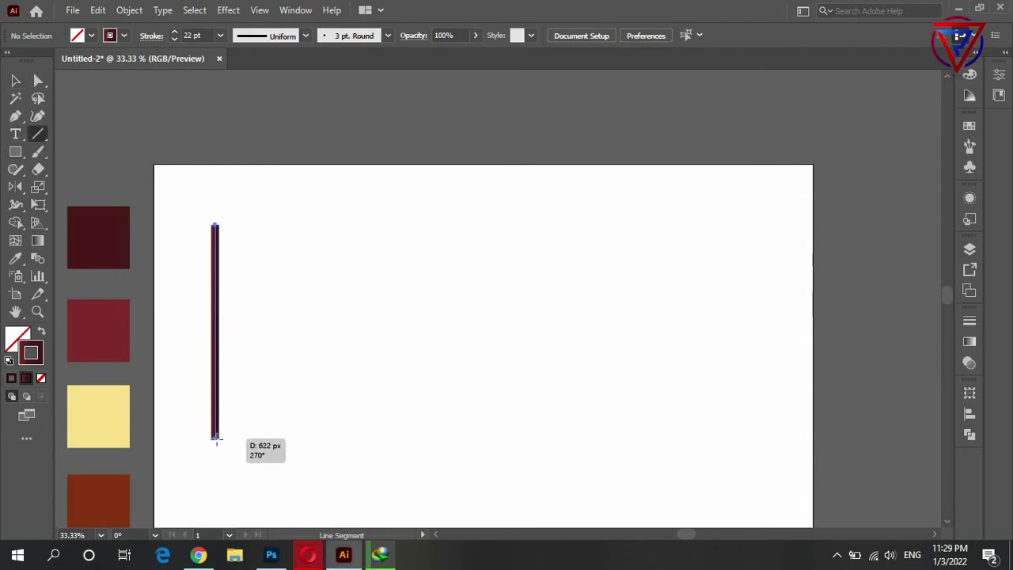
scroll(202, 33, "down", 5)
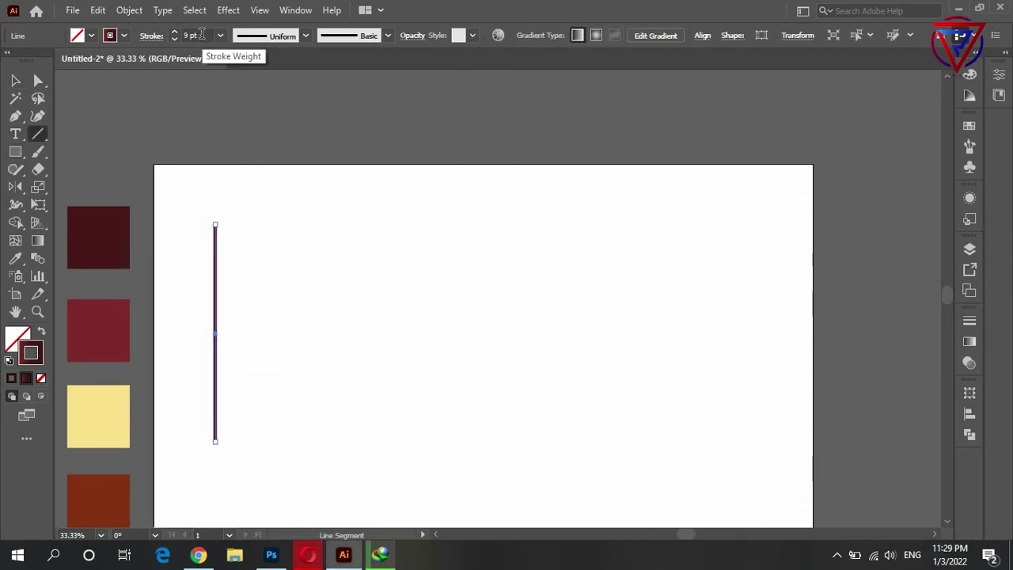
left_click(15, 80)
left_click(204, 257)
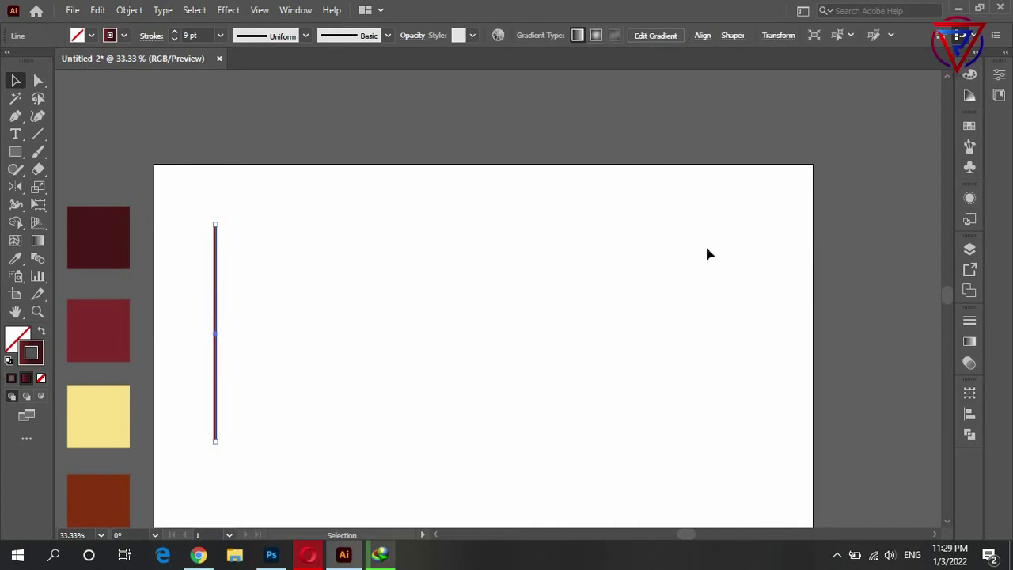
Give the line a radial gradient stroke with a third colour stop.
left_click(969, 342)
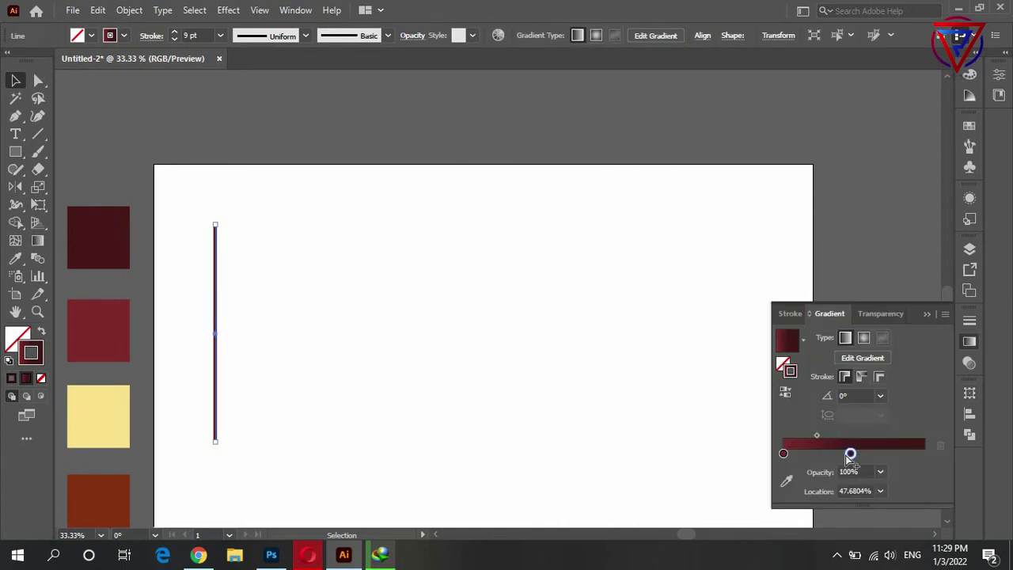
mouse_move(851, 452)
left_mouse_down()
mouse_move(919, 453)
mouse_move(786, 453)
left_mouse_up()
left_click(907, 453)
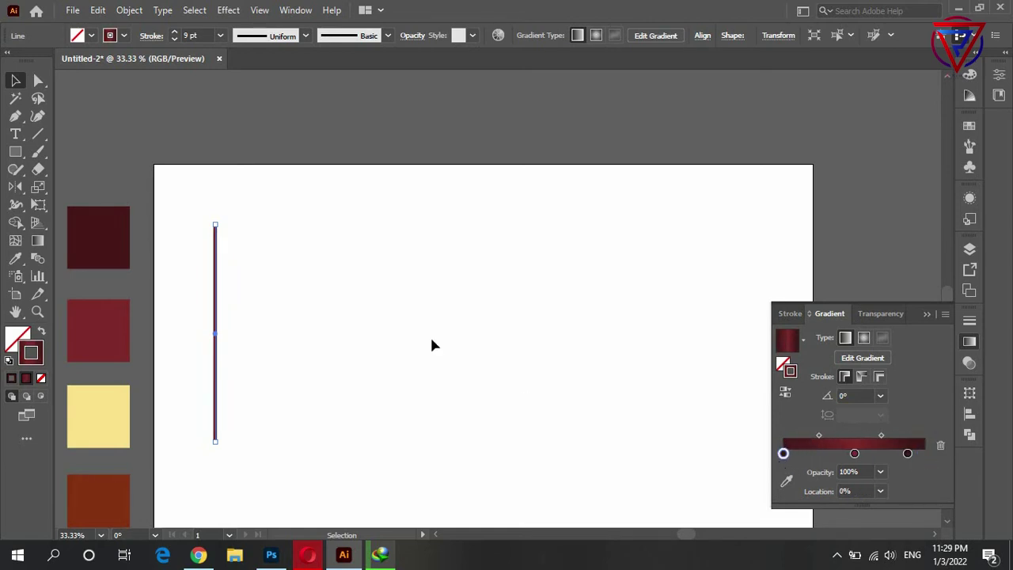
scroll(209, 330, "up", 3)
scroll(309, 312, "down", 2)
left_click_drag(190, 310, 268, 346)
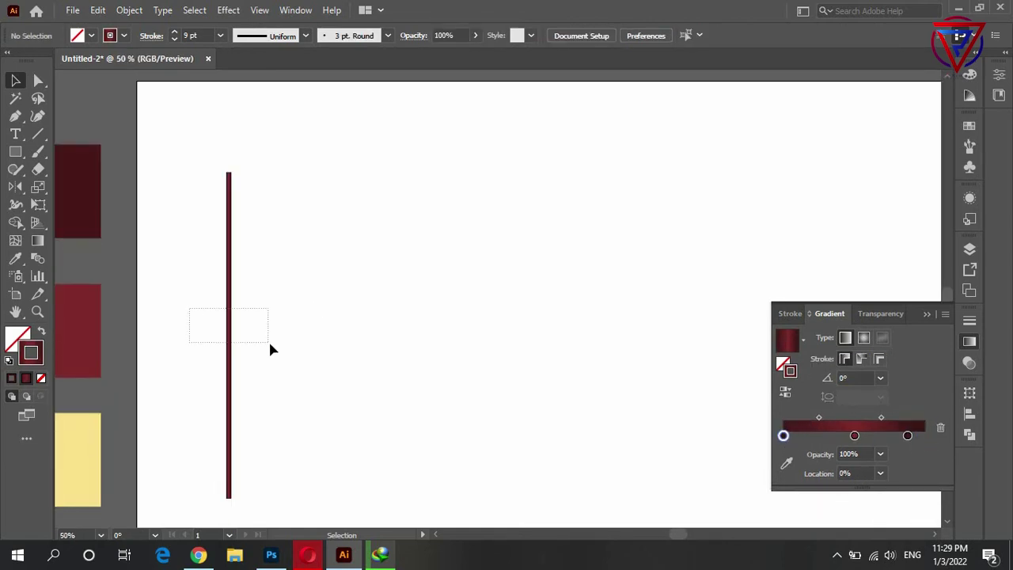
left_click(864, 338)
left_click(475, 302)
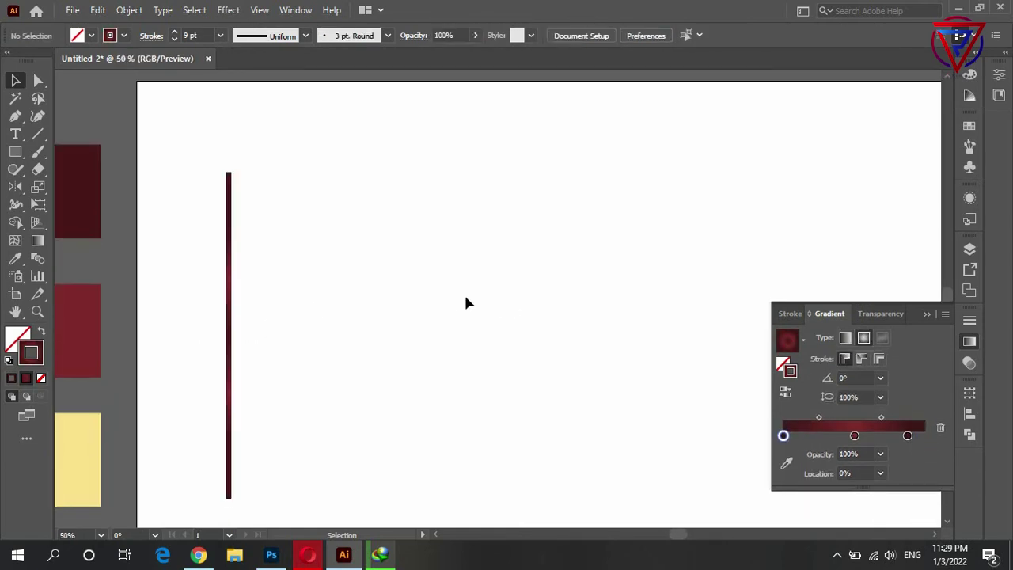
Make the middle gradient stop white and move a stop to about 28%.
double_click(855, 436)
left_click(767, 354)
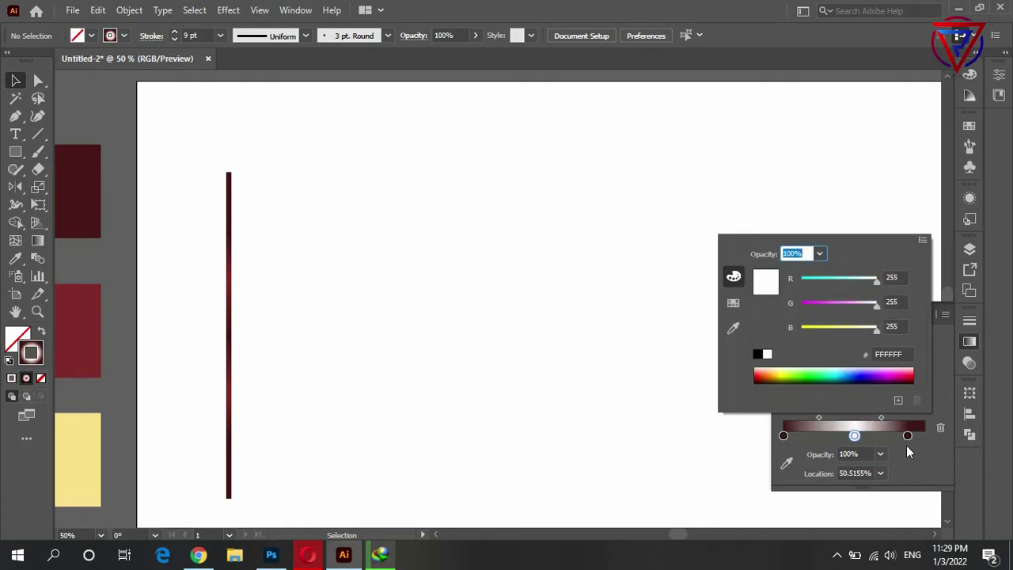
left_click(879, 436)
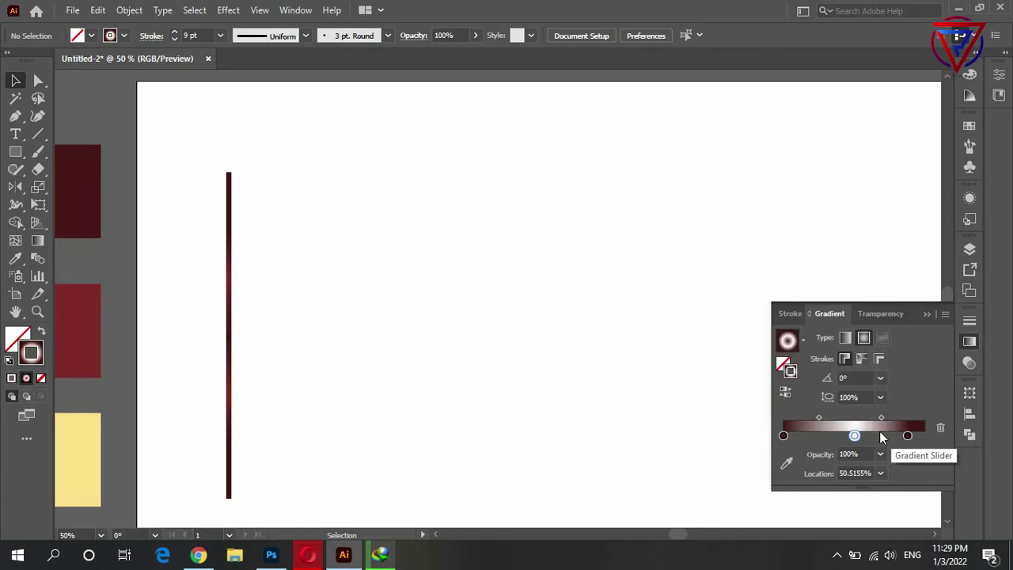
left_click_drag(855, 436, 823, 436)
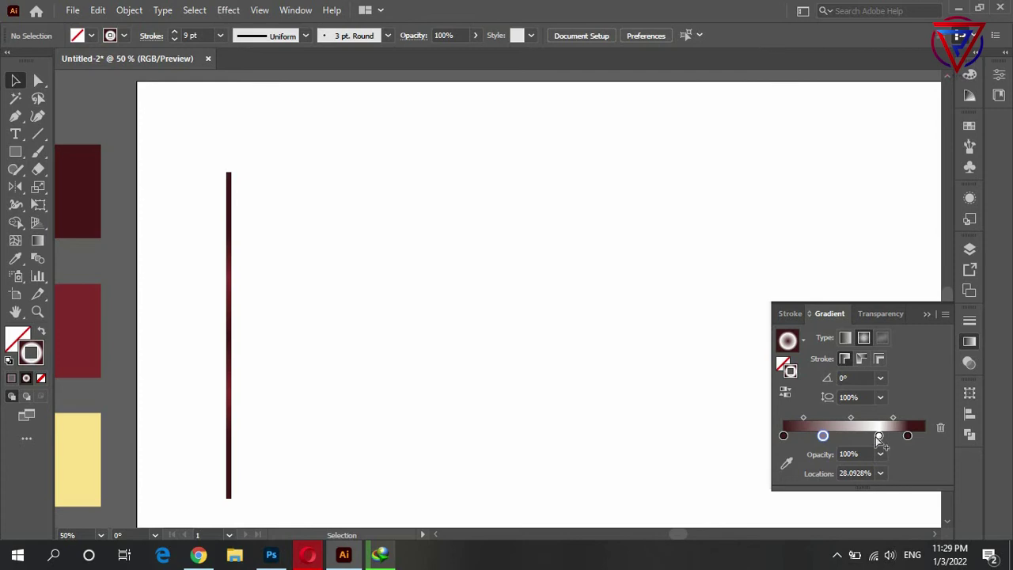
left_click(877, 436)
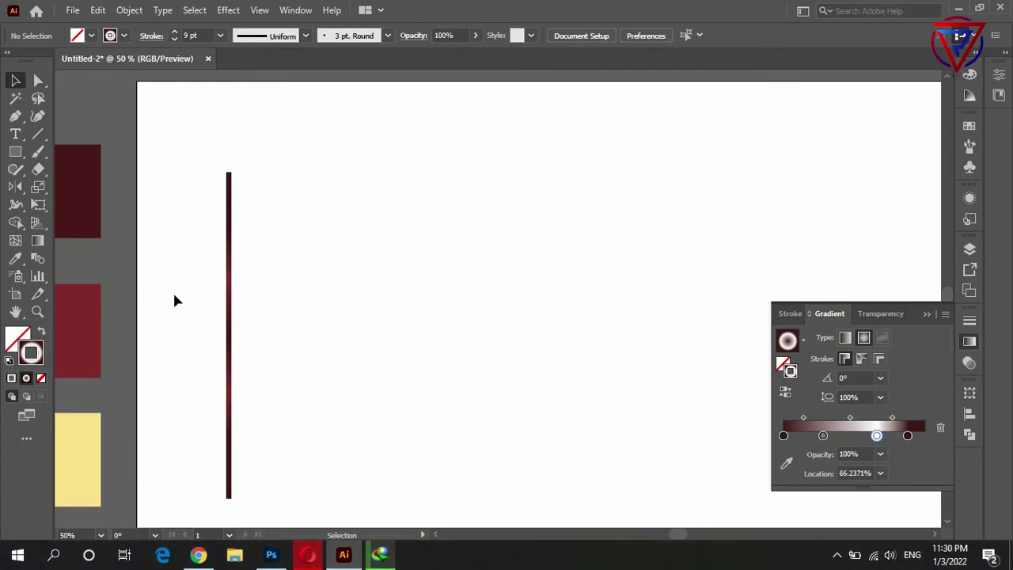
Set another middle gradient stop to white and remove the extra stop near 30%.
left_click_drag(188, 297, 334, 346)
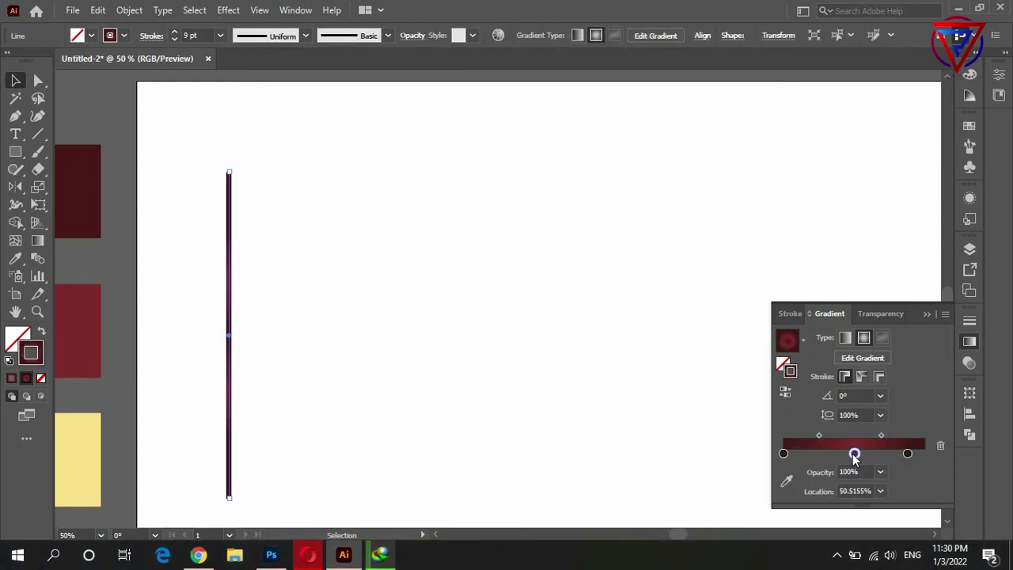
double_click(855, 453)
left_click(767, 373)
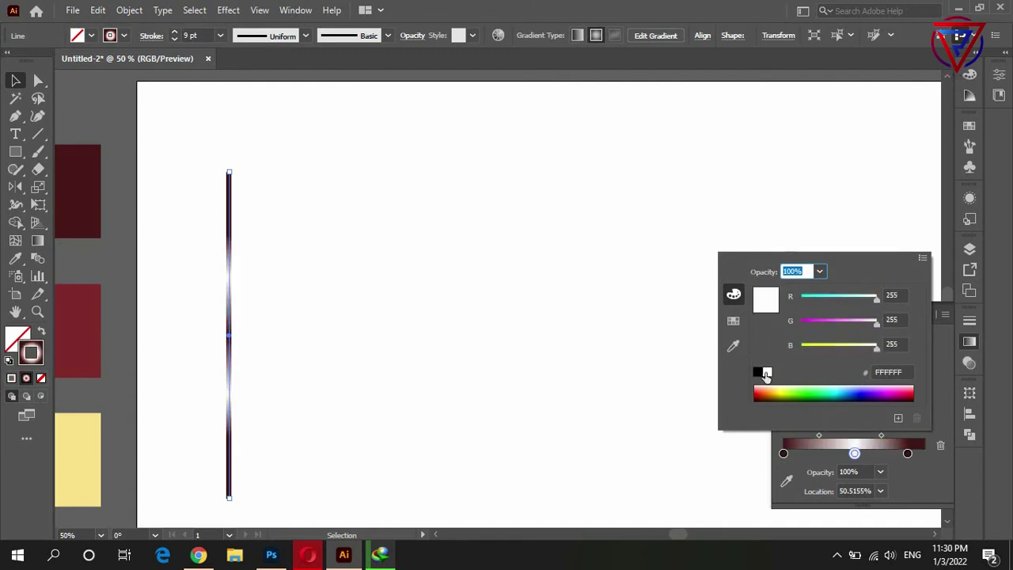
left_click(826, 455)
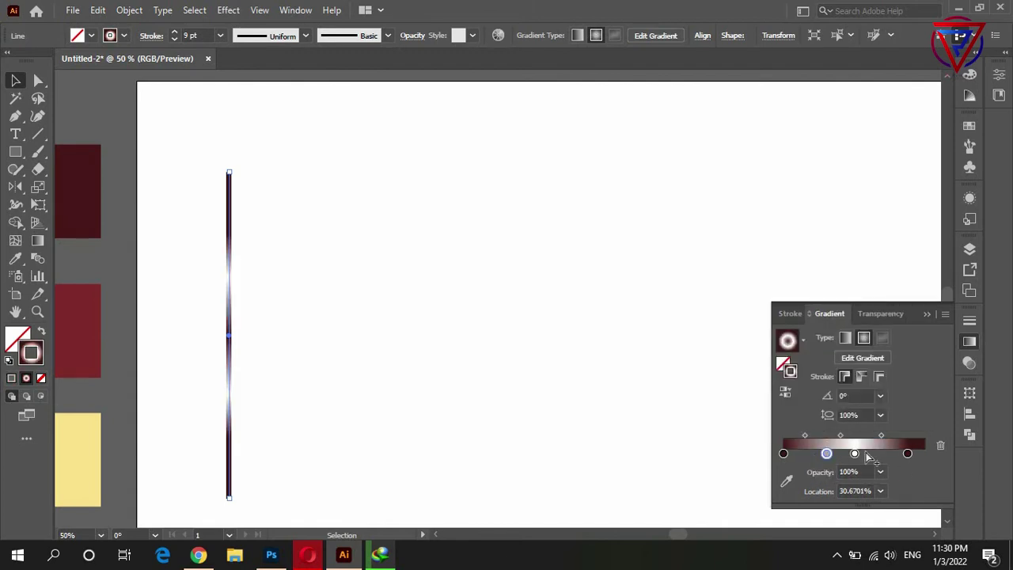
mouse_move(826, 454)
left_mouse_down()
mouse_move(824, 475)
mouse_move(859, 455)
mouse_move(925, 454)
mouse_move(839, 435)
left_mouse_up()
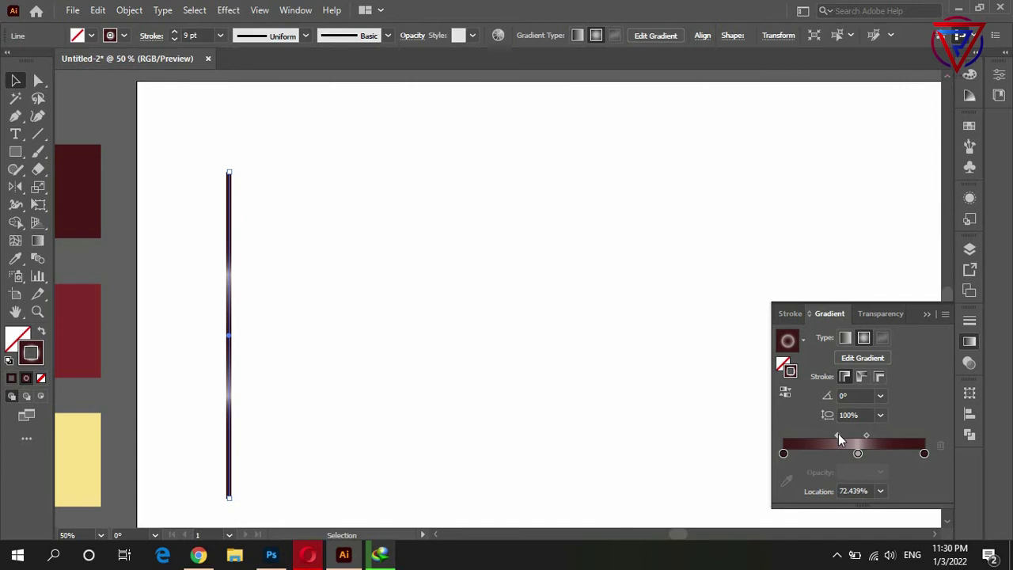
left_click(419, 338)
Duplicate the line rightward with Alt-drag and Ctrl+D into a row of about ten lines.
left_click(228, 302)
left_click(475, 253)
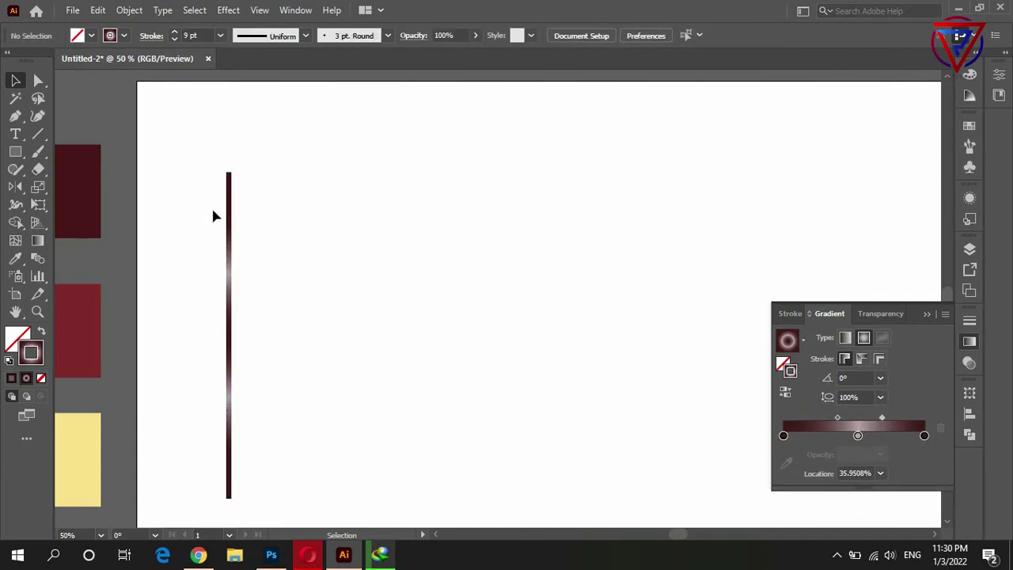
left_click(229, 222)
scroll(196, 35, "down", 5)
scroll(195, 35, "down", 2)
left_click(332, 257)
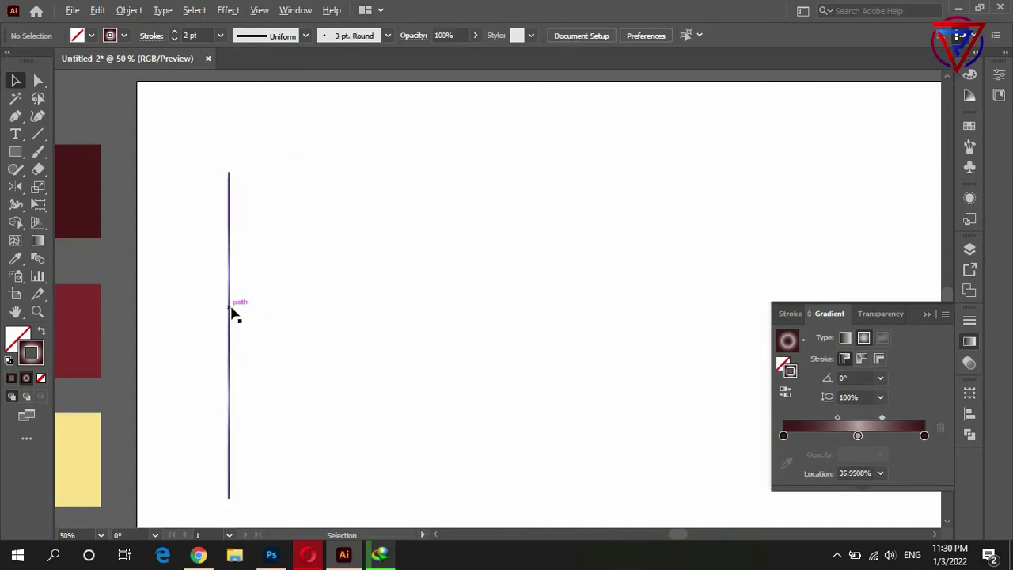
left_click_drag(231, 313, 235, 313)
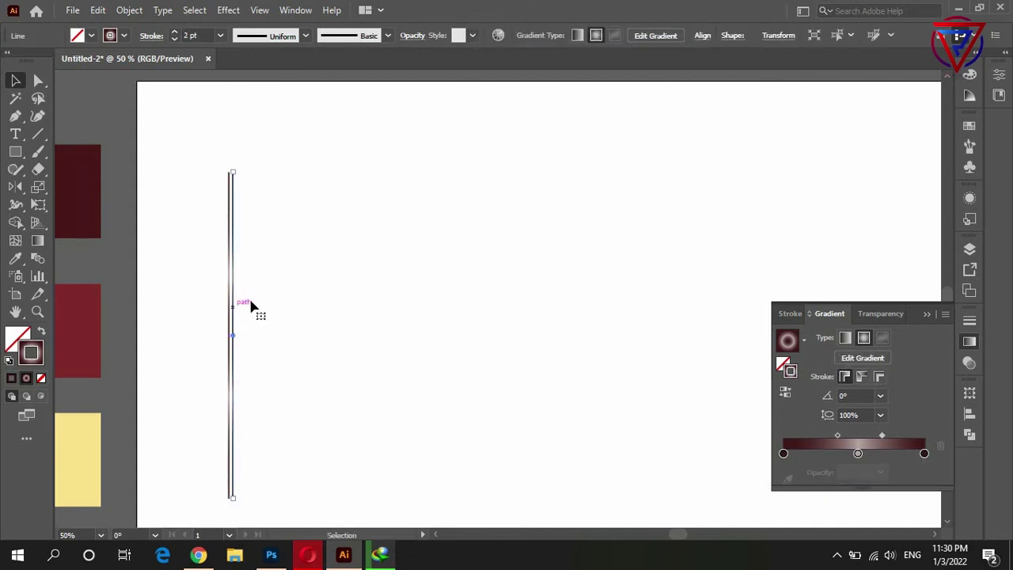
key("ctrl+d")
key("ctrl+d")
key("ctrl+d")
key("ctrl+d")
key("ctrl+d")
key("ctrl+d")
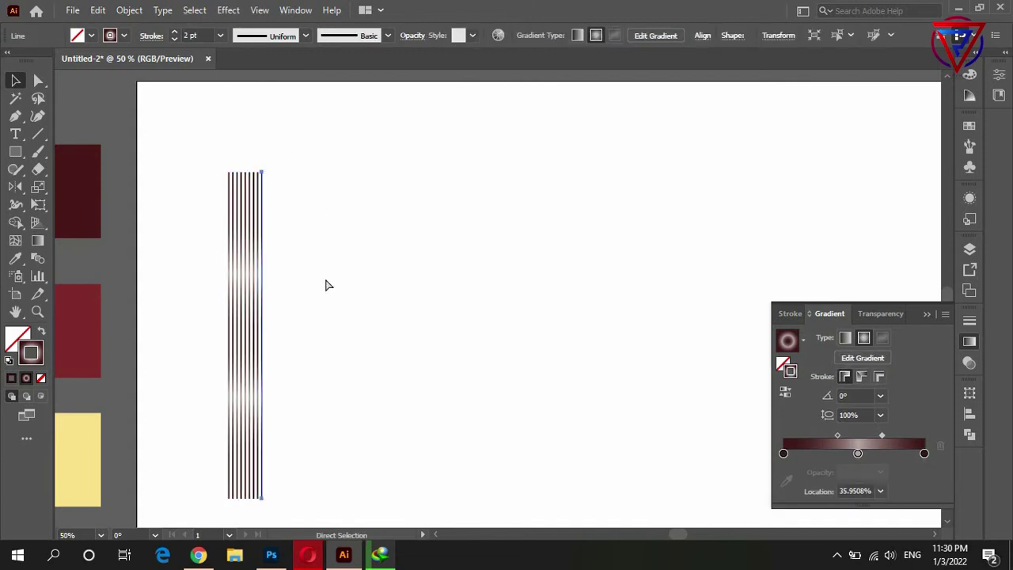
key("ctrl+d")
key("ctrl+d")
left_click_drag(328, 270, 206, 296)
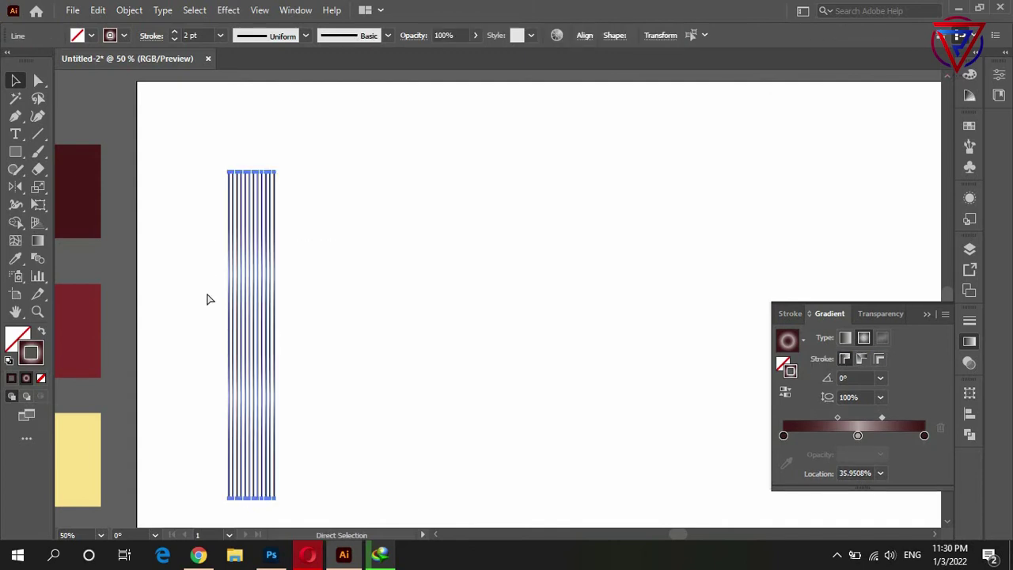
left_click(412, 232)
left_click(15, 151)
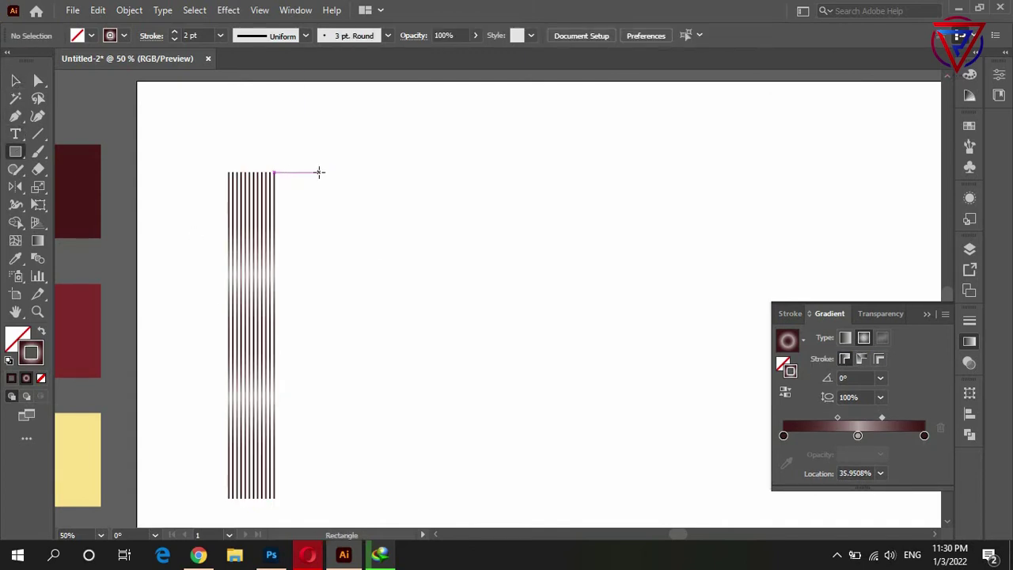
Draw a tall narrow rectangle beside the lines, fully round its right corners, and widen it.
left_click_drag(319, 172, 381, 497)
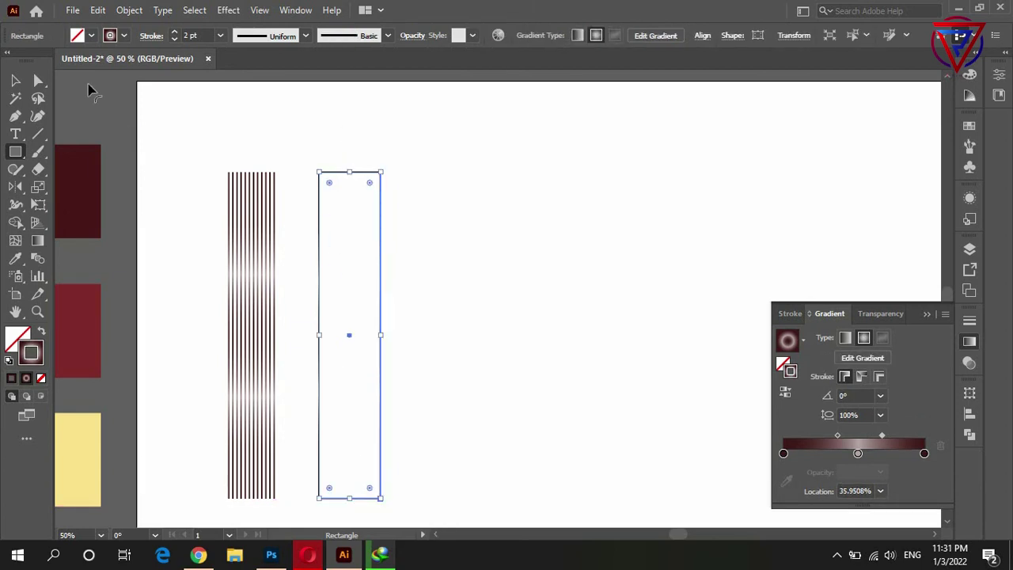
key("a")
scroll(439, 515, "down", 2)
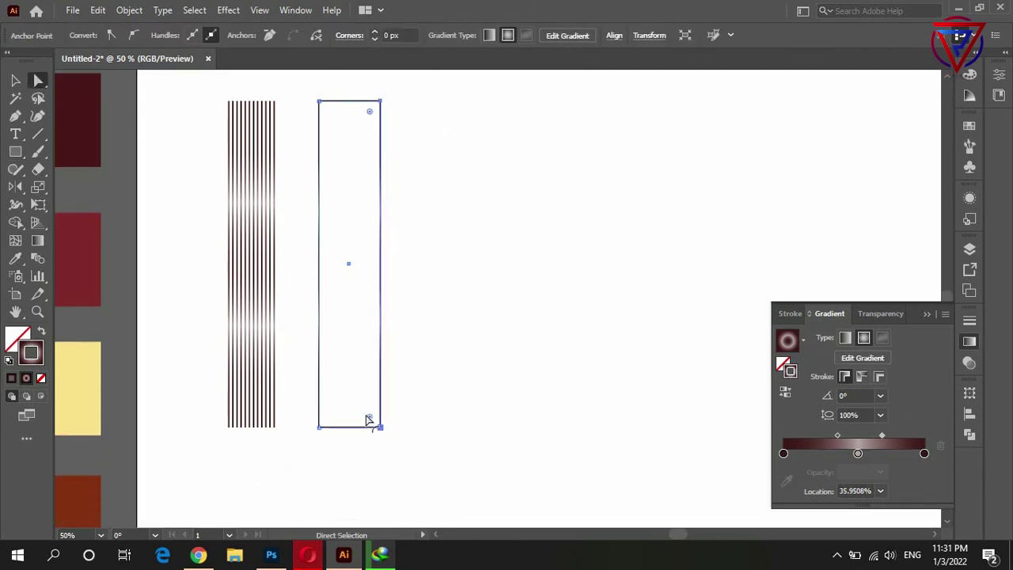
left_click_drag(368, 419, 248, 414)
left_click(376, 248)
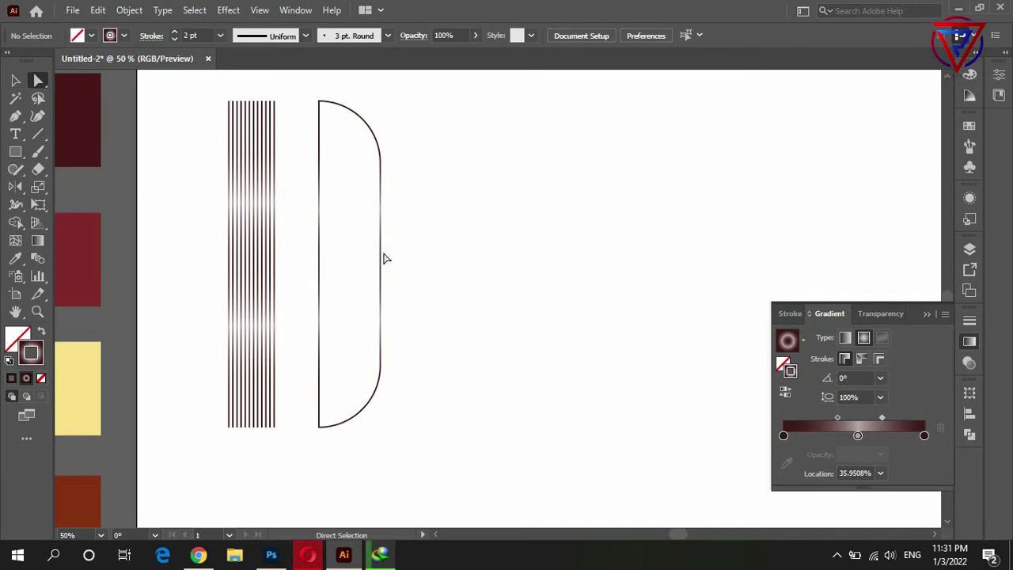
left_click(381, 258)
left_click(18, 80)
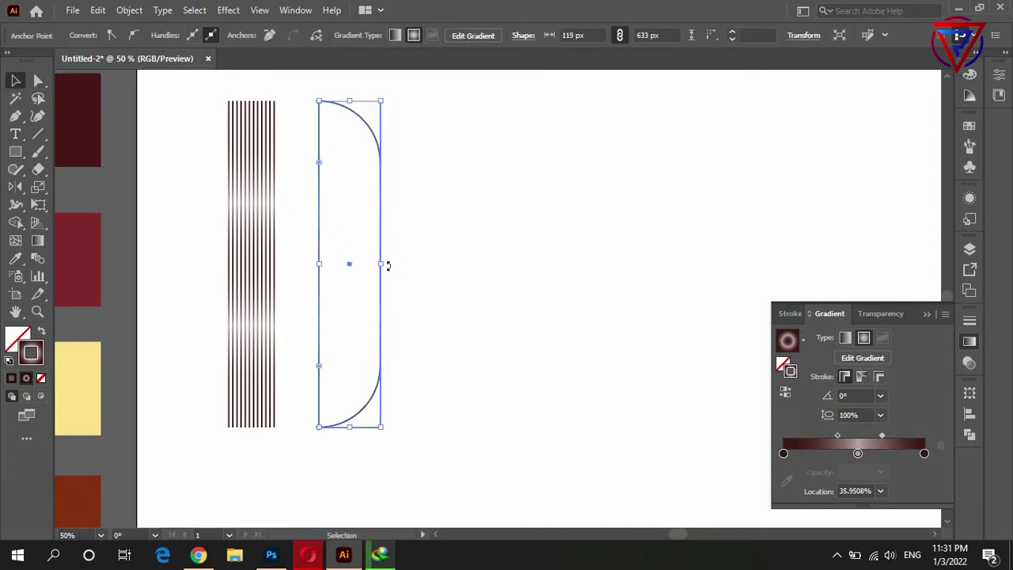
mouse_move(387, 265)
left_mouse_down()
mouse_move(459, 264)
mouse_move(410, 265)
left_mouse_up()
left_click(468, 258)
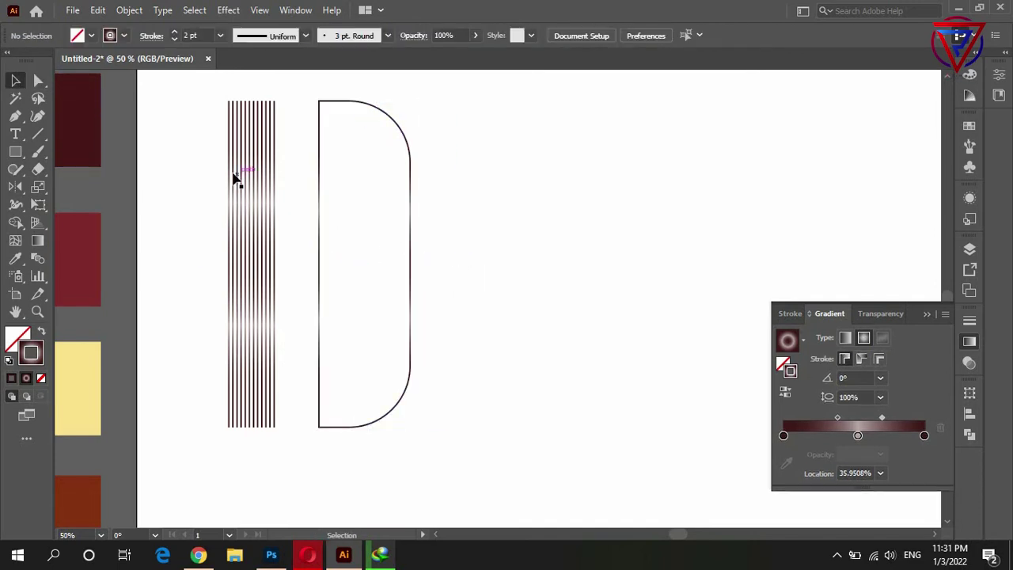
left_click(38, 133)
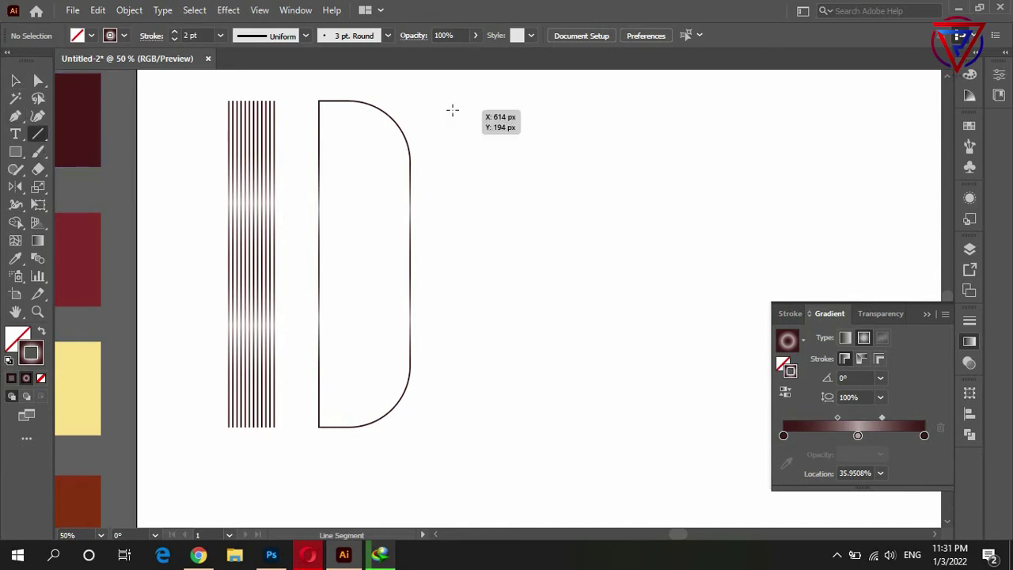
Draw a vertical line right of the shape and apply Zig Zag with 35 ridges per segment.
left_click(452, 110)
key("Escape")
left_click_drag(452, 101, 452, 427)
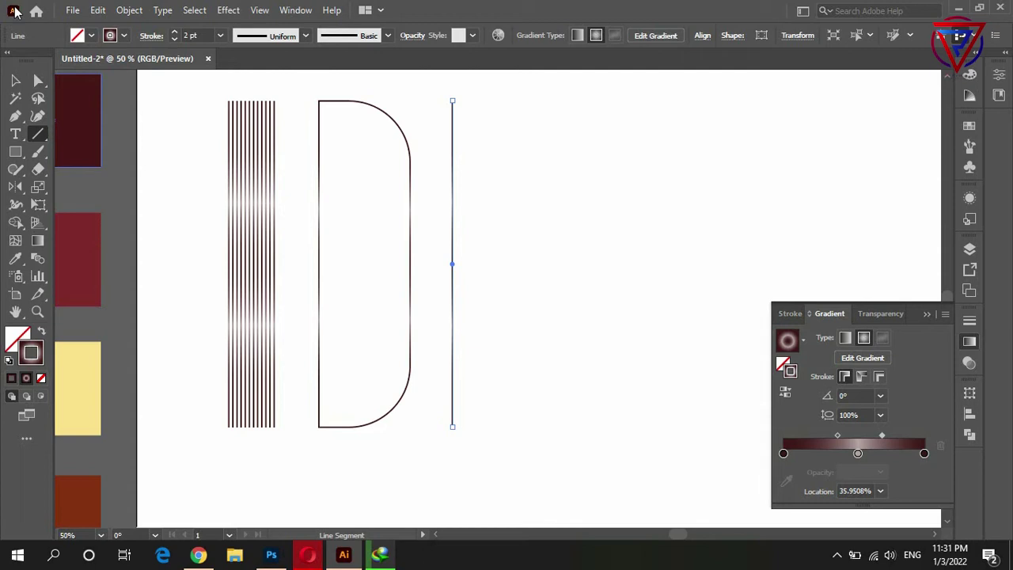
left_click(228, 10)
left_click(431, 235)
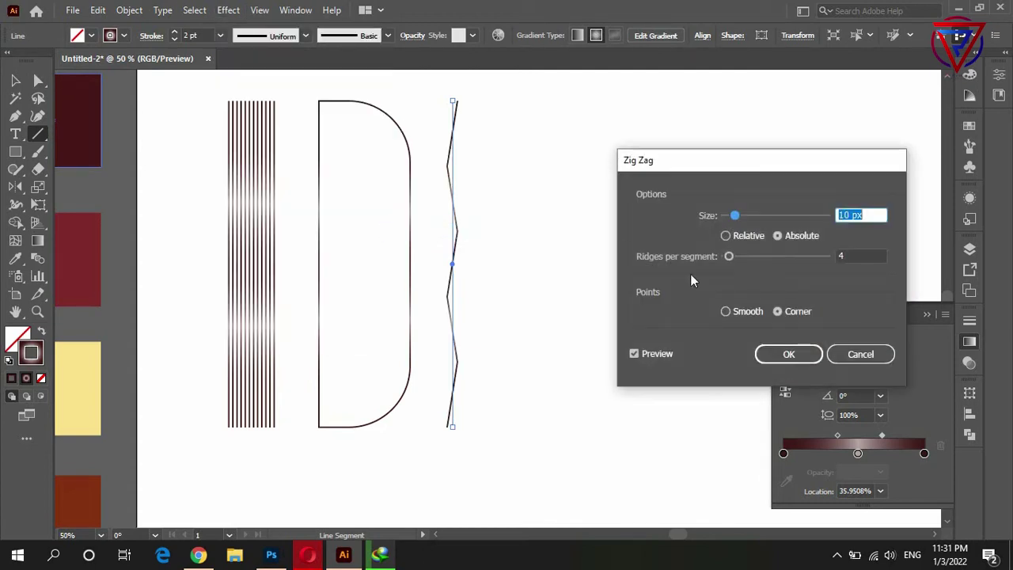
double_click(864, 255)
type("40")
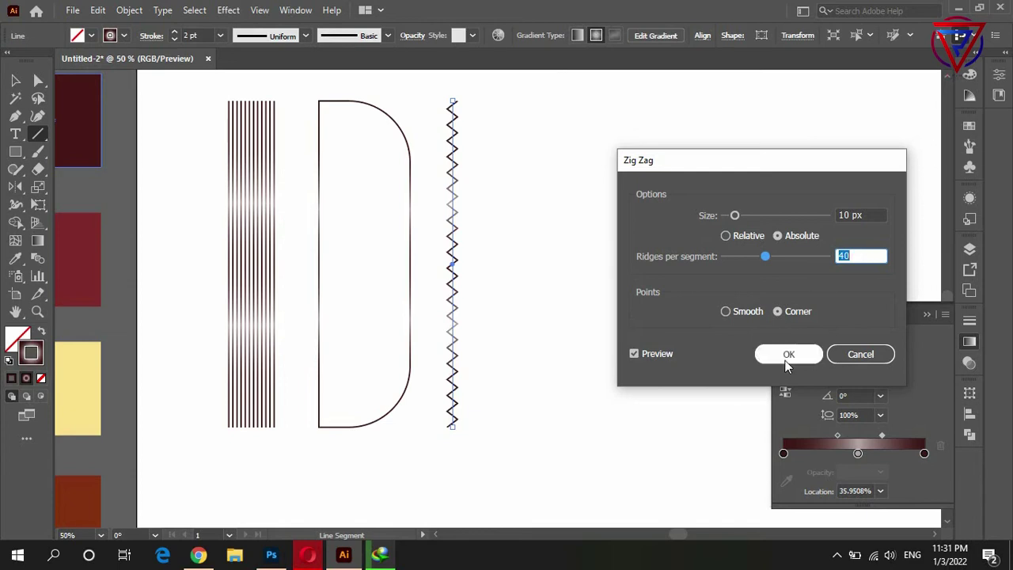
key("Down")
key("Down")
key("Down")
key("Down")
key("Down")
key("Up")
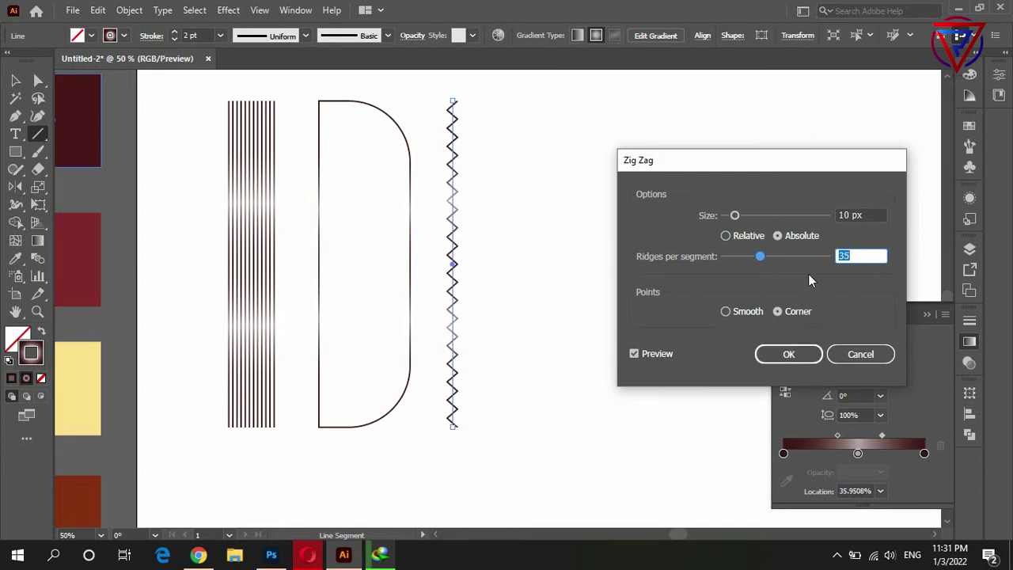
left_click(790, 354)
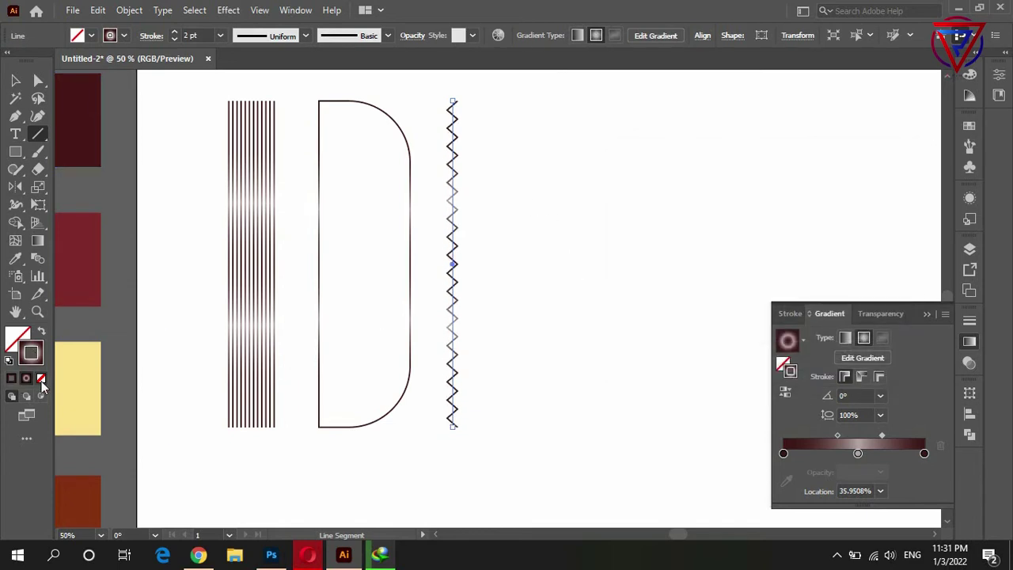
Fill the zigzag dark maroon and move it against the wrapper's straight left edge.
left_click(11, 377)
left_click(16, 336)
left_click(11, 377)
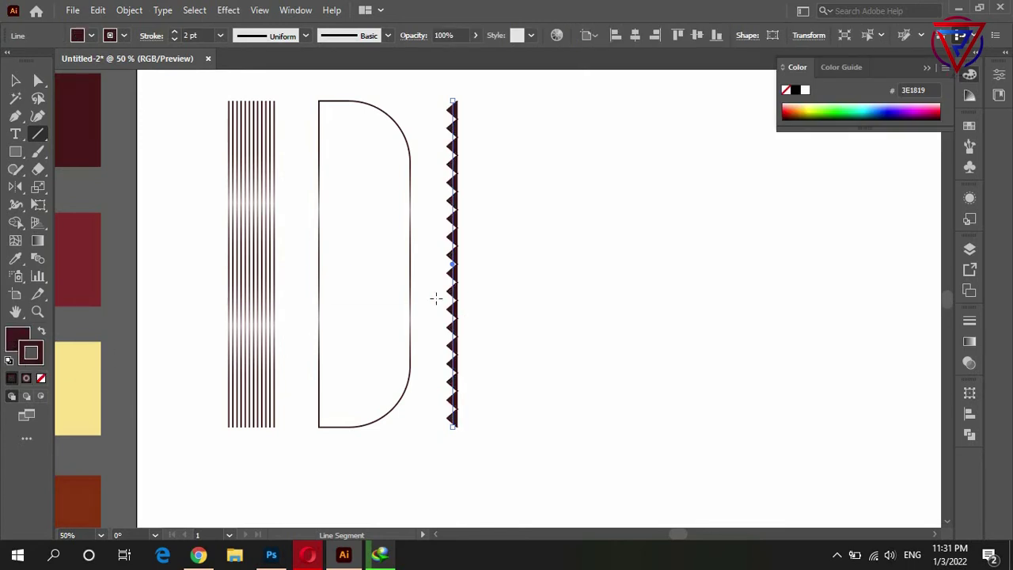
key("ctrl+equal")
key("v")
left_click_drag(459, 292, 279, 299)
Give the rounded wrapper shape a linear gradient fill.
left_click(433, 197)
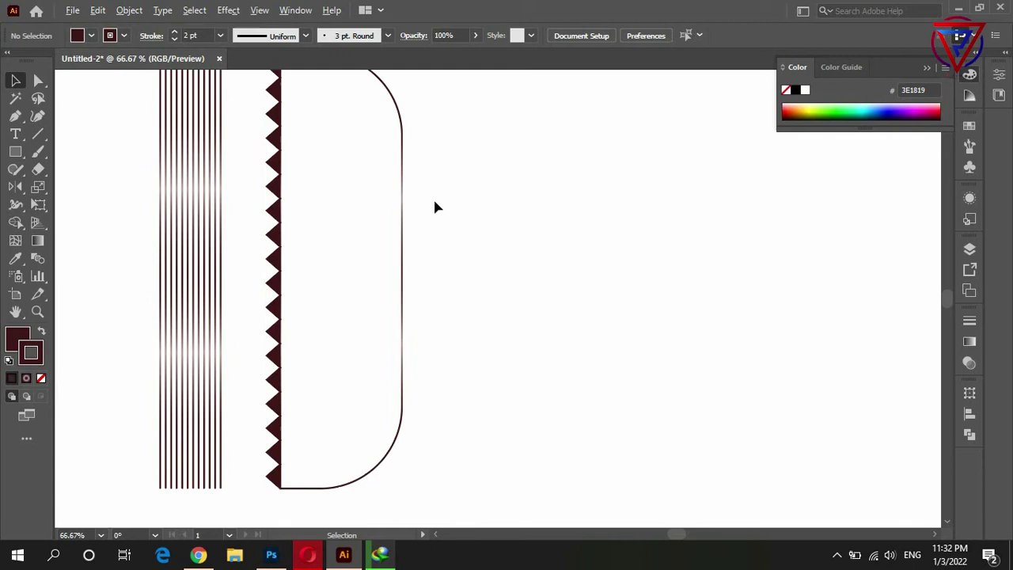
left_click(403, 251)
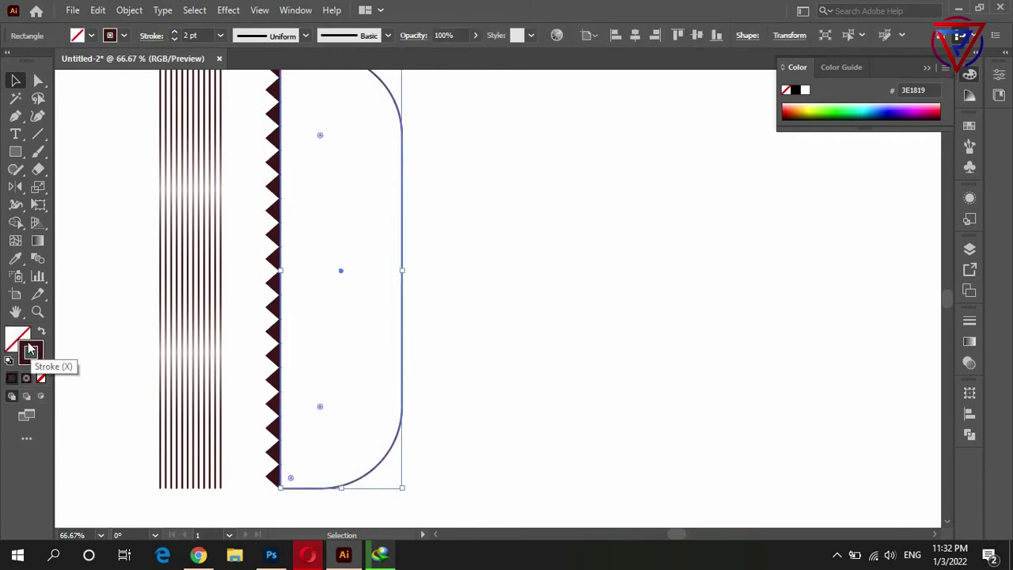
left_click(18, 339)
left_click(26, 378)
key("ctrl+minus")
key("ctrl+minus")
left_click(845, 338)
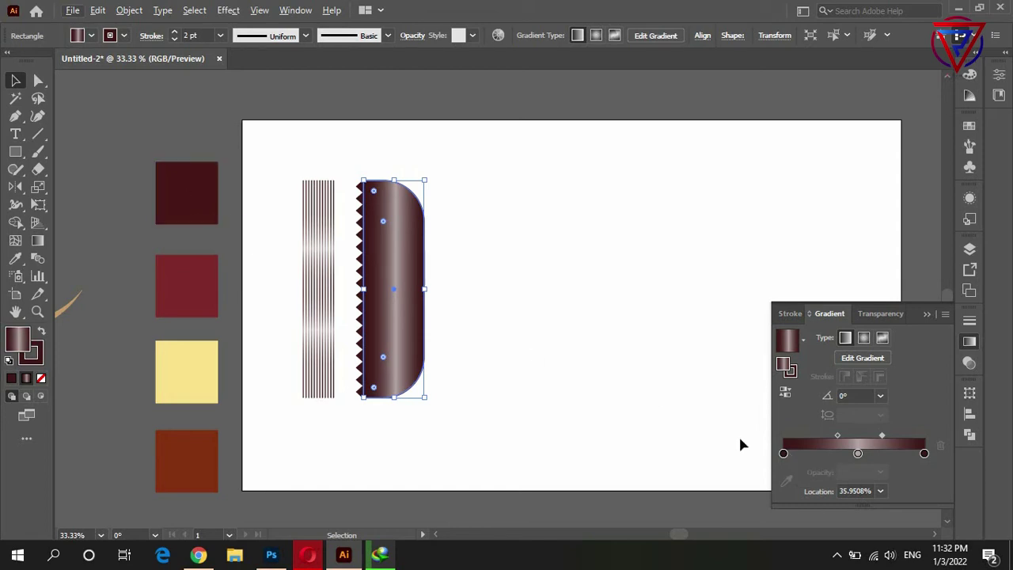
Sample dark maroon for the gradient ends and add a fresh middle colour stop.
key("i")
left_click(194, 190)
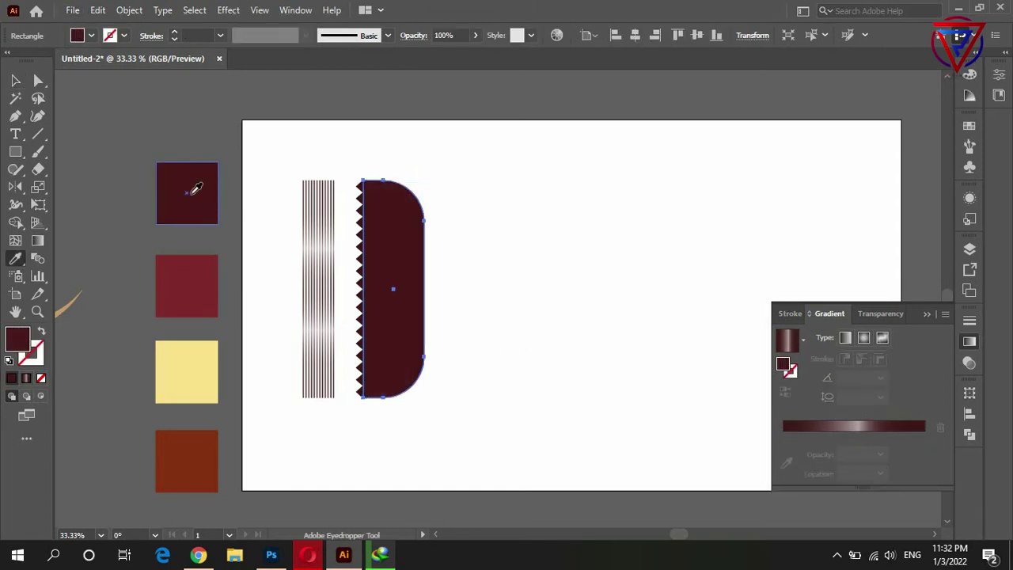
key("v")
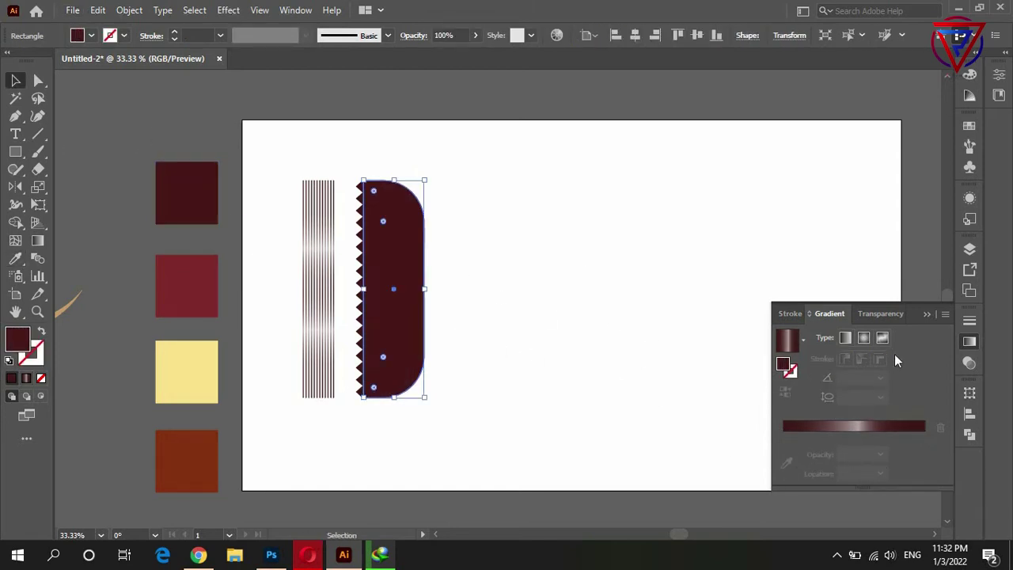
left_click(857, 446)
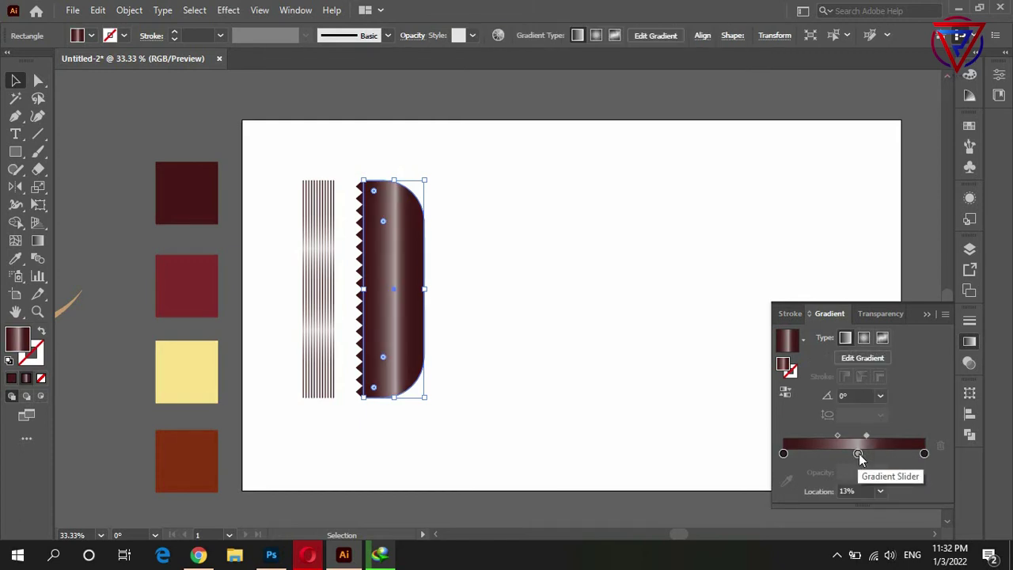
left_click_drag(859, 454, 859, 477)
left_click(858, 445)
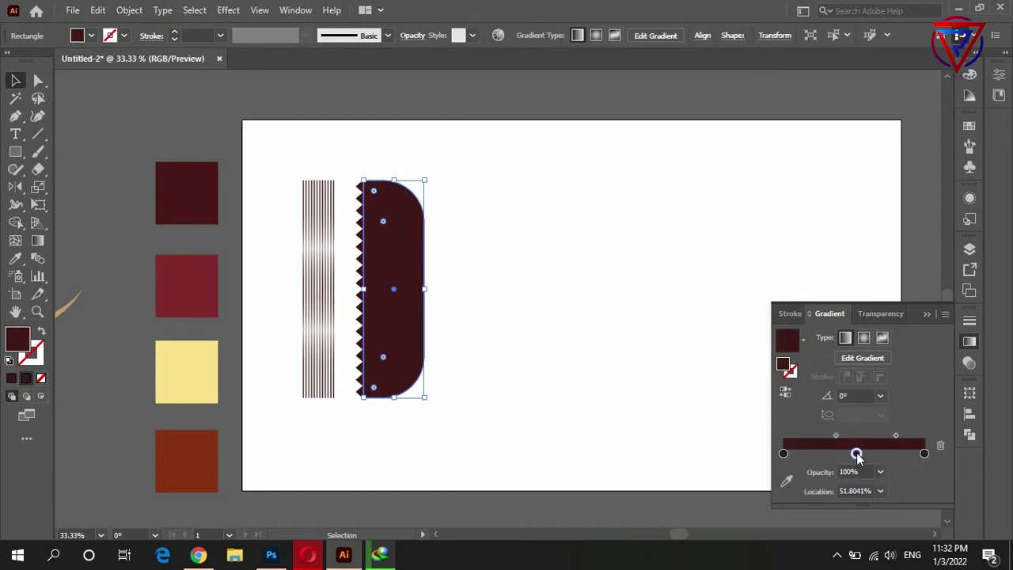
double_click(857, 453)
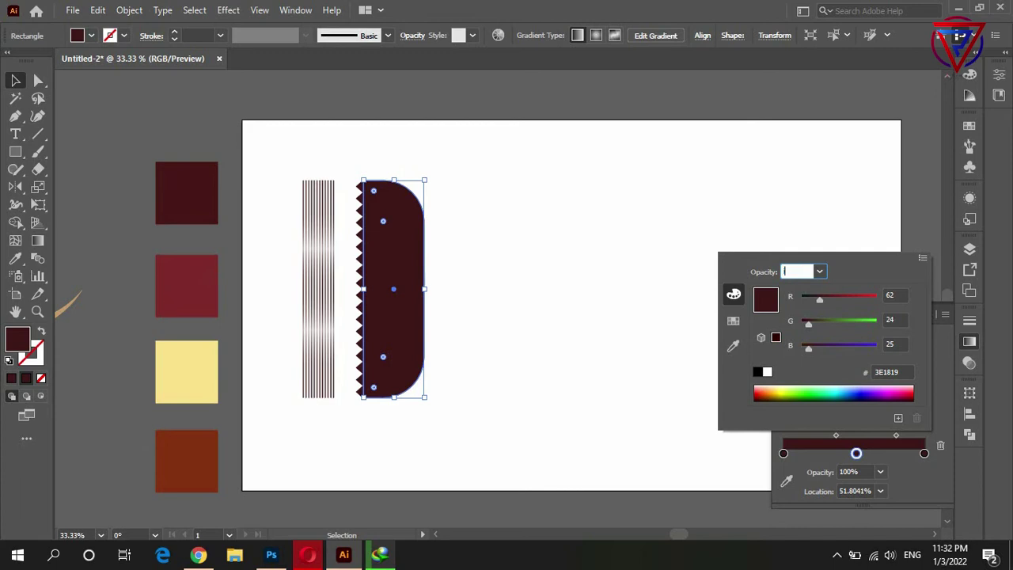
Make the middle gradient stop red and shift the gradient midpoint slightly left.
key("i")
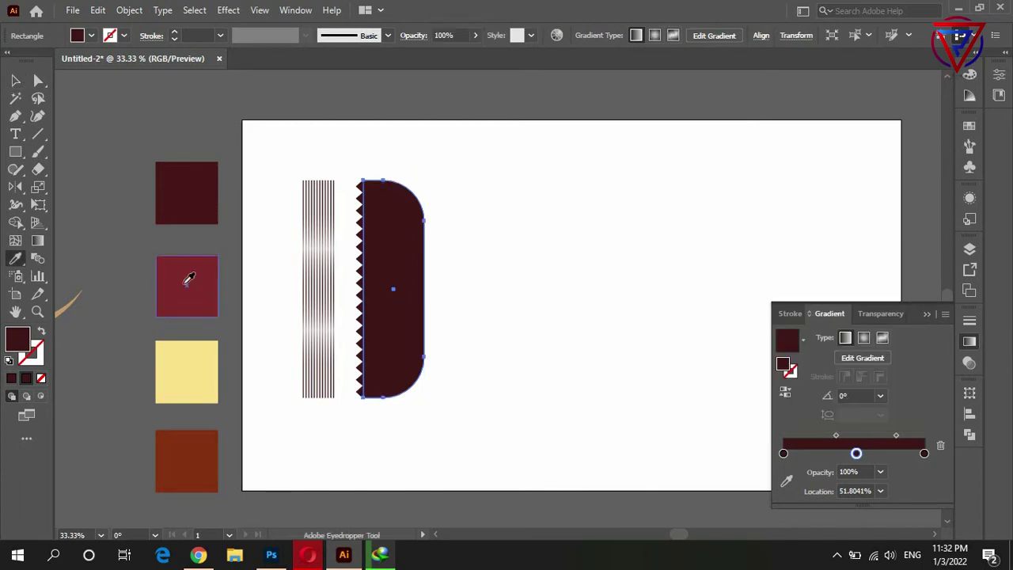
left_click(188, 278)
left_click(27, 385)
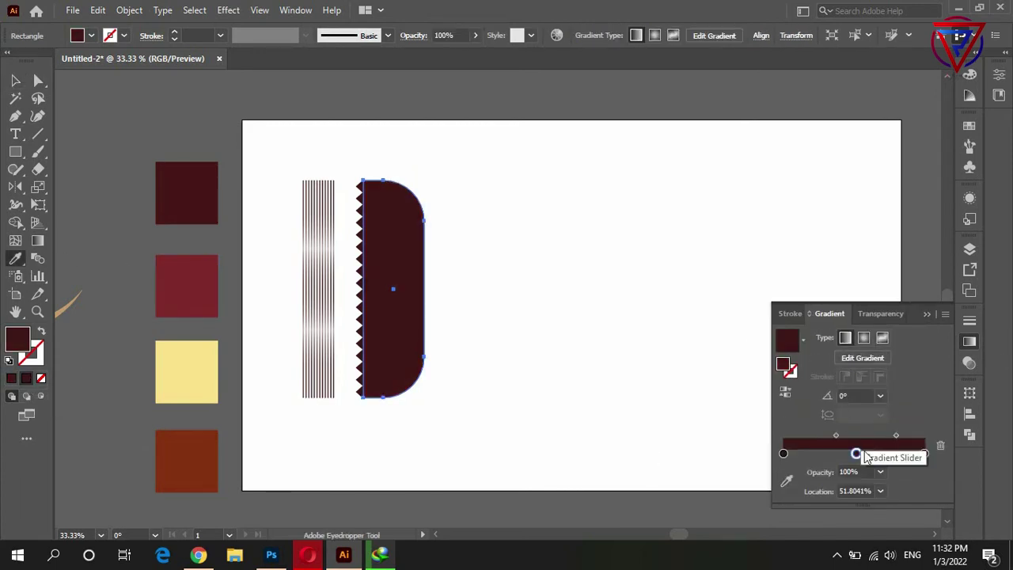
left_click(787, 480)
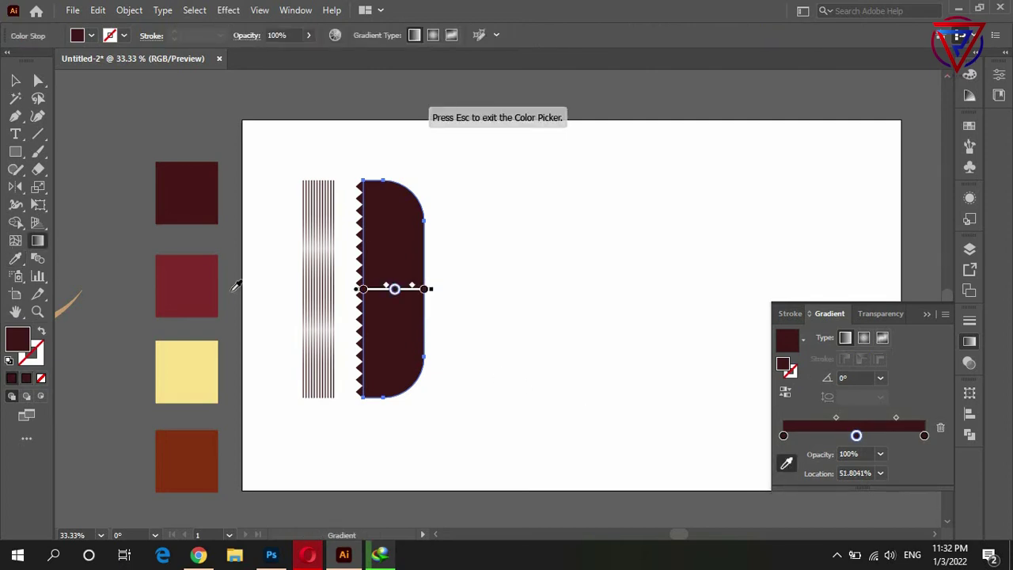
left_click(188, 280)
left_click_drag(893, 420, 877, 420)
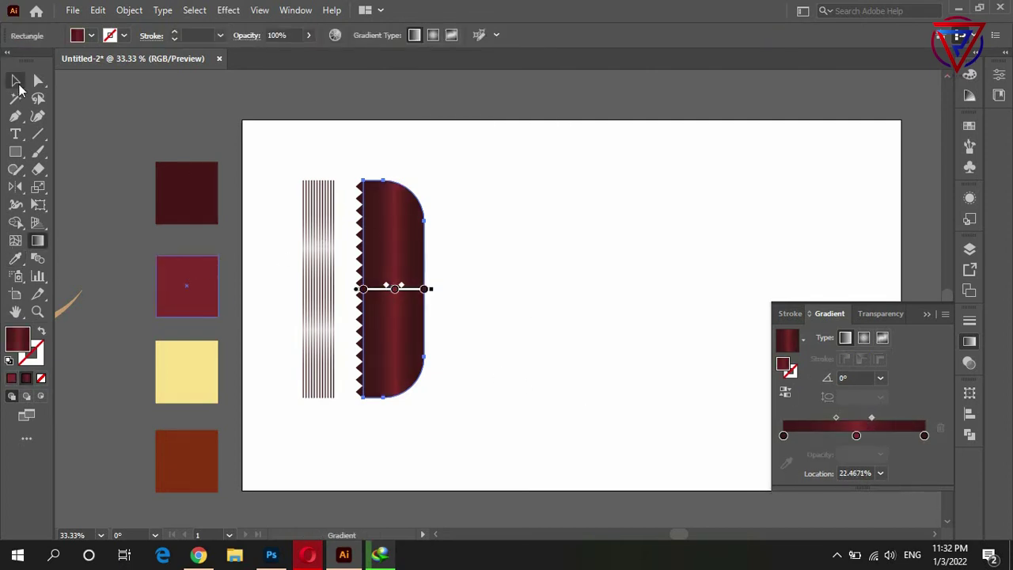
left_click(16, 80)
left_click_drag(274, 147, 344, 228)
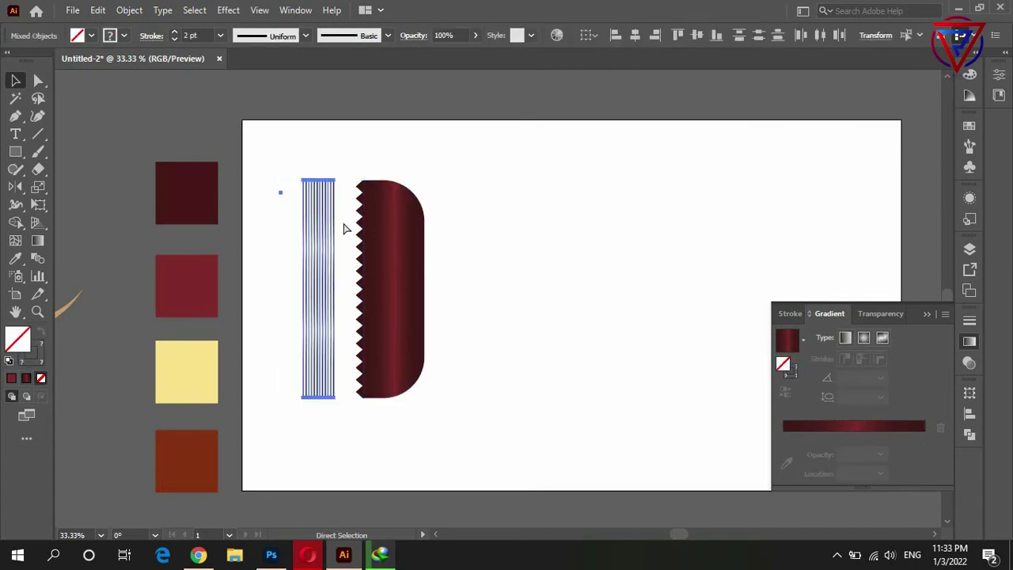
Narrow the striped line group into a slimmer band.
scroll(281, 205, "up", 2)
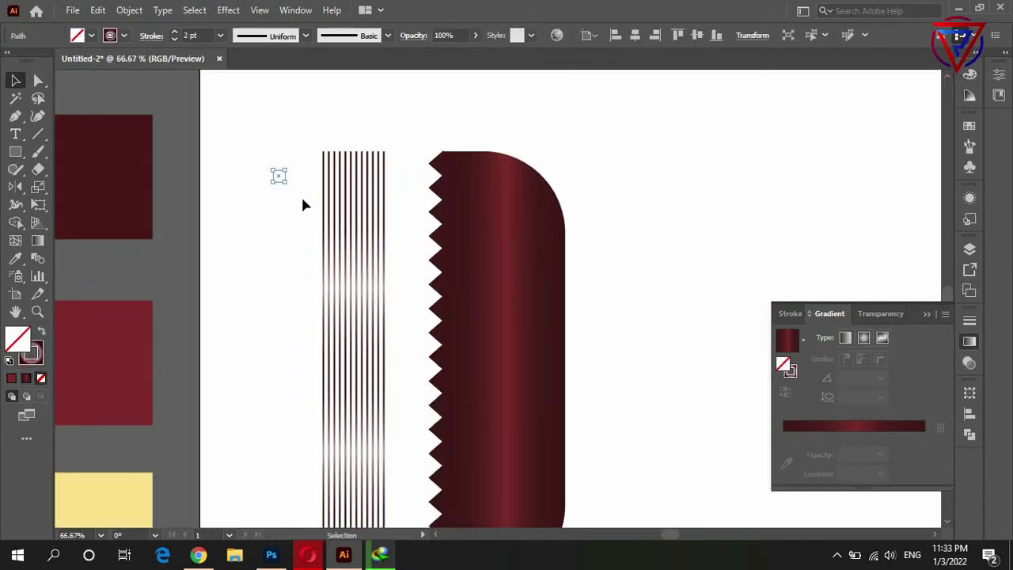
left_click_drag(280, 170, 388, 246)
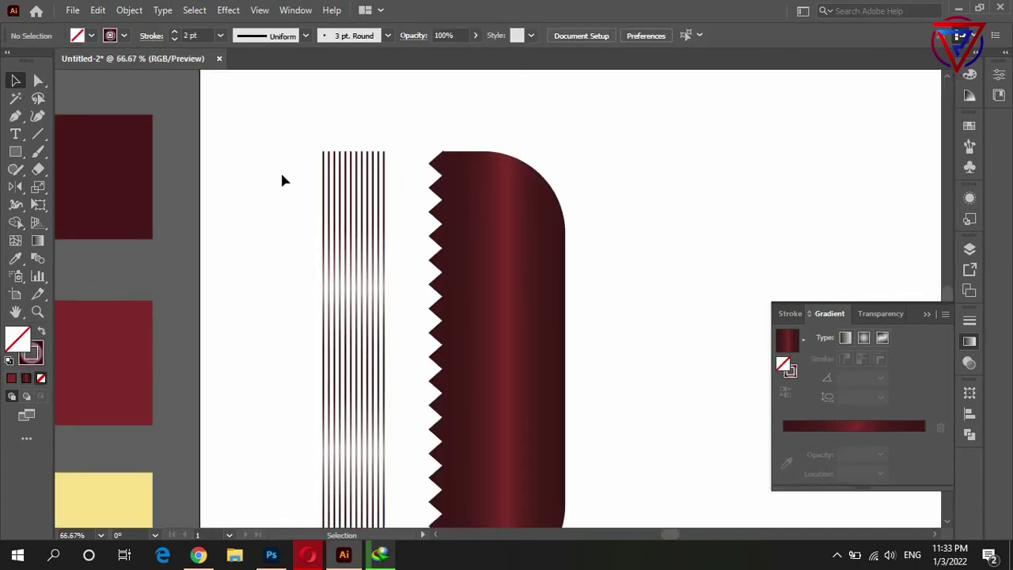
right_click(353, 215)
left_click(488, 142)
scroll(441, 230, "down", 2)
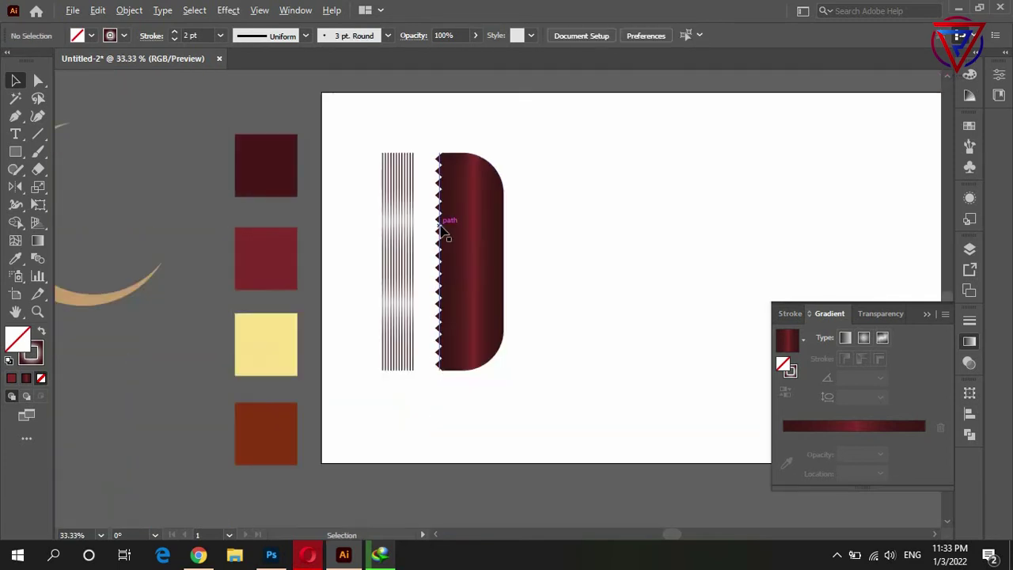
scroll(451, 242, "up", 1)
scroll(367, 276, "up", 2)
mouse_move(271, 249)
left_mouse_down()
mouse_move(406, 277)
mouse_move(380, 271)
left_mouse_up()
scroll(380, 271, "down", 1)
left_click(378, 282)
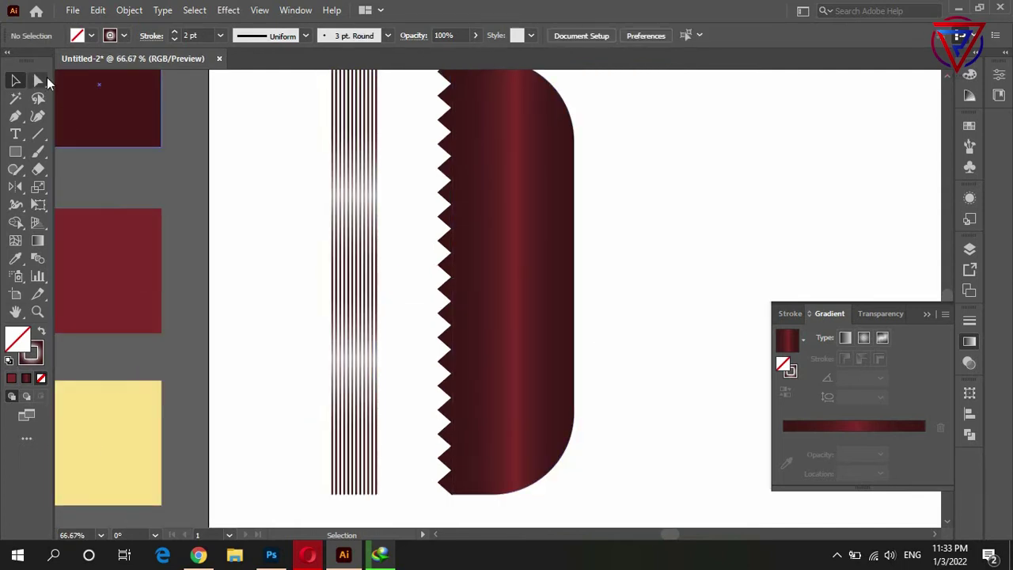
Expand the striped blend into plain shapes.
left_click(38, 80)
left_click(535, 486)
left_click(312, 346)
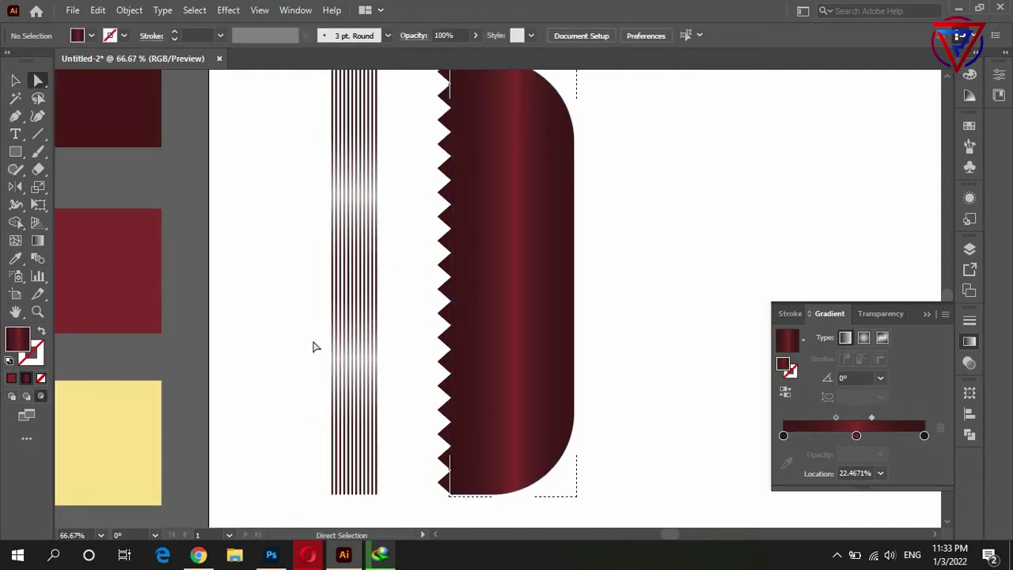
left_click_drag(313, 346, 416, 359)
key("ctrl+shift+e")
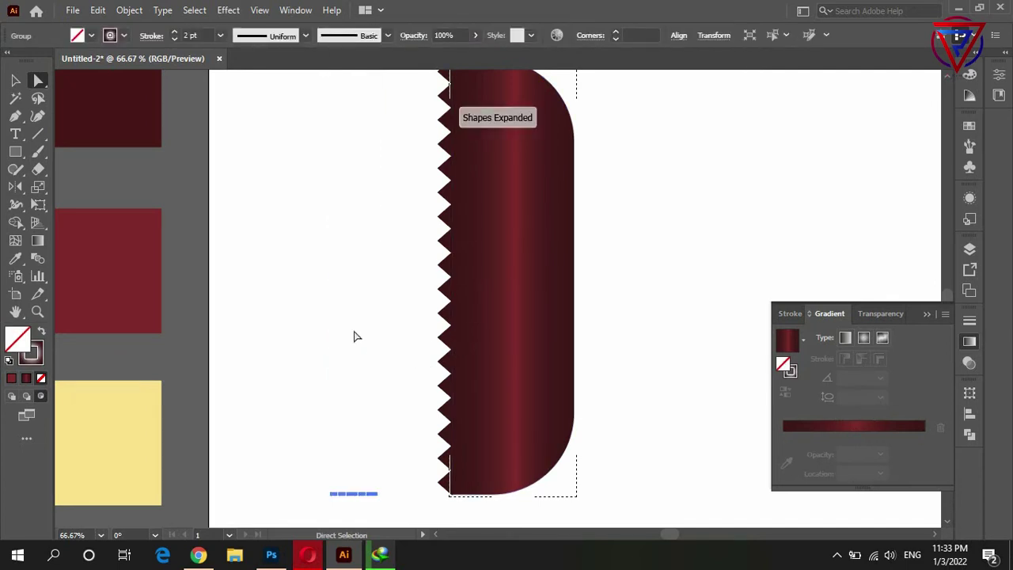
Move the expanded stripes over the left side of the gradient wrapper.
scroll(351, 335, "down", 2)
mouse_move(323, 156)
left_mouse_down()
mouse_move(376, 432)
mouse_move(434, 402)
mouse_move(388, 441)
left_mouse_up()
left_click(367, 415)
scroll(434, 402, "up", 2)
scroll(404, 428, "up", 3)
scroll(416, 417, "down", 1)
left_click(589, 301)
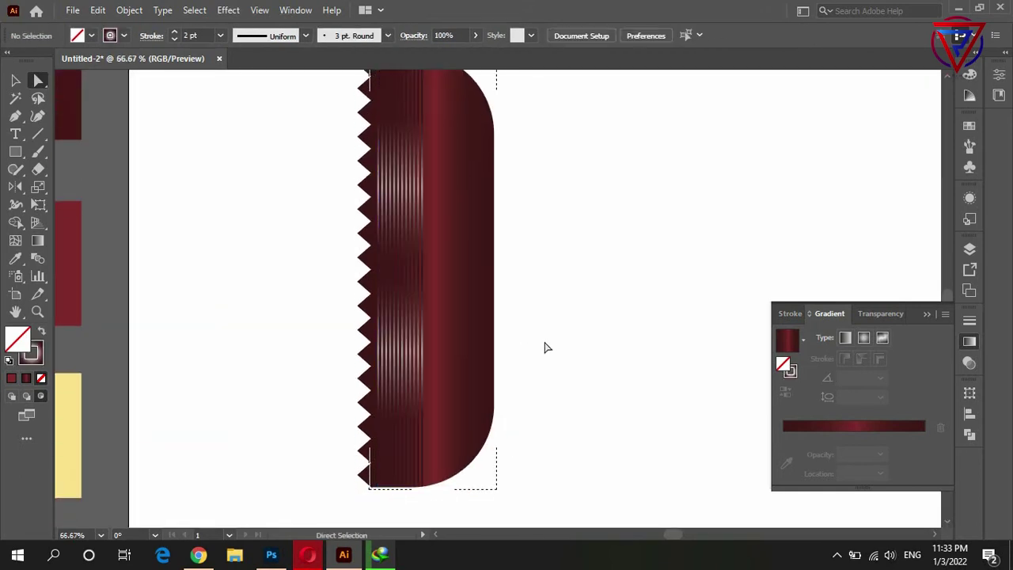
key("ctrl+minus")
key("ctrl+minus")
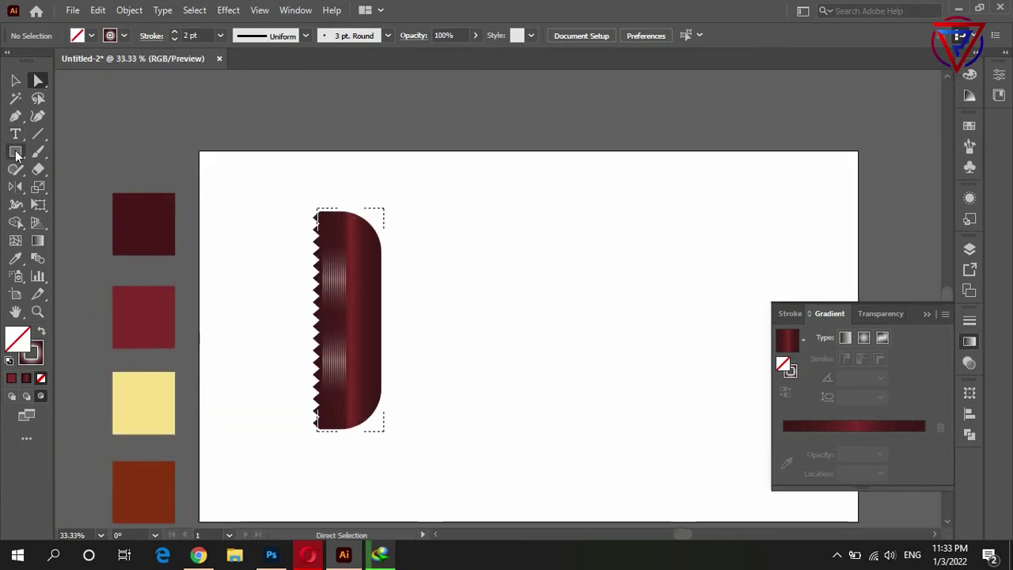
left_click(15, 80)
Draw a curved highlight path just inside the wrapper's rounded right edge with the Pen tool.
scroll(384, 288, "up", 1)
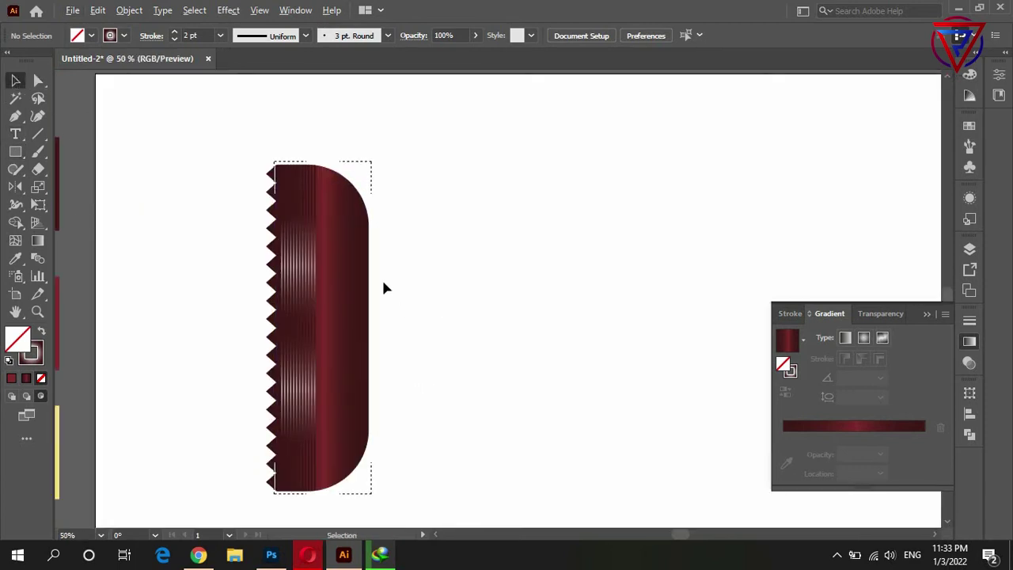
left_click(15, 116)
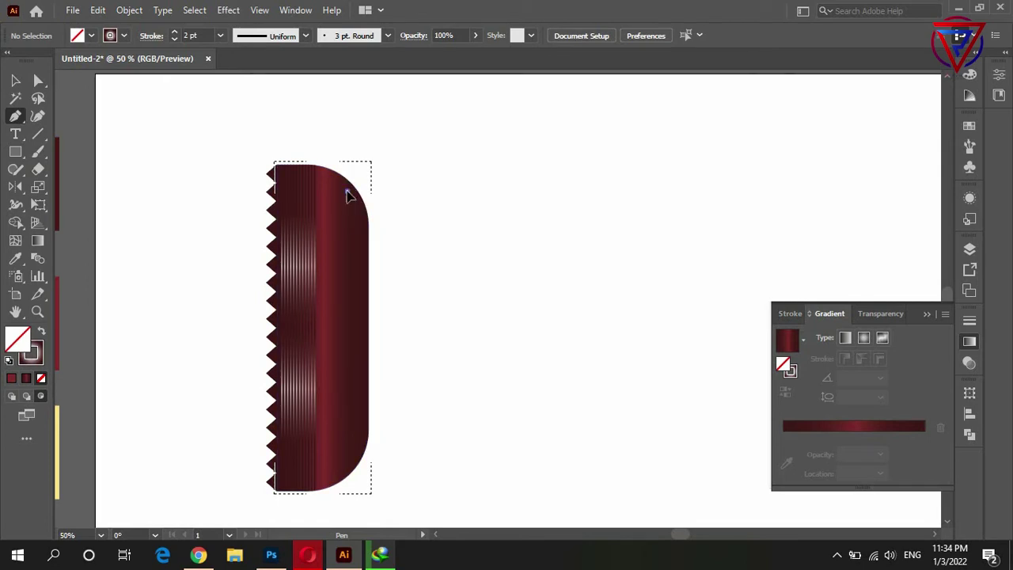
left_click(347, 191)
left_click(347, 473)
mouse_move(347, 472)
left_mouse_down()
mouse_move(308, 478)
mouse_move(373, 441)
left_mouse_up()
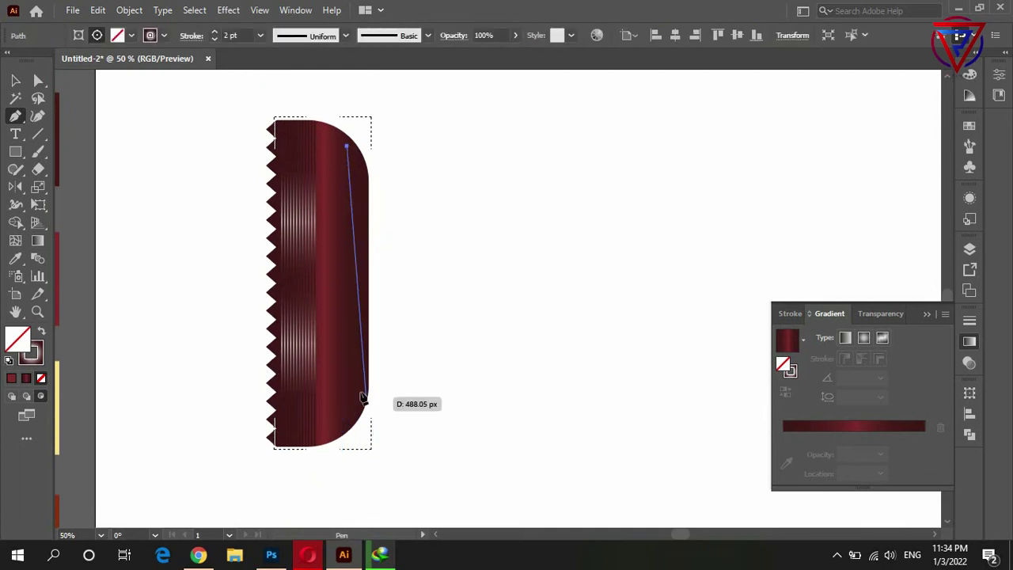
left_click_drag(347, 147, 364, 182)
left_click(360, 189)
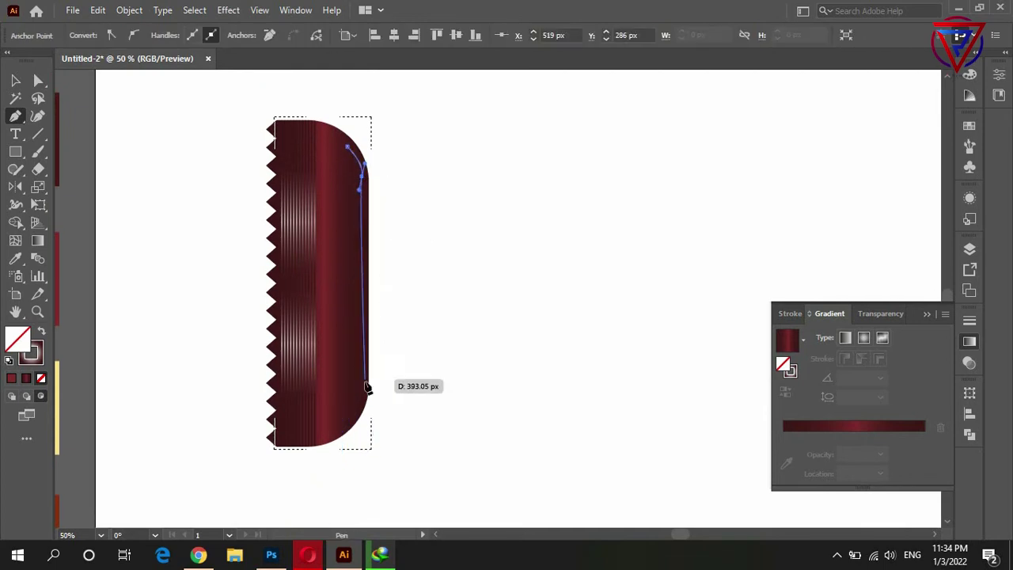
left_click(361, 397)
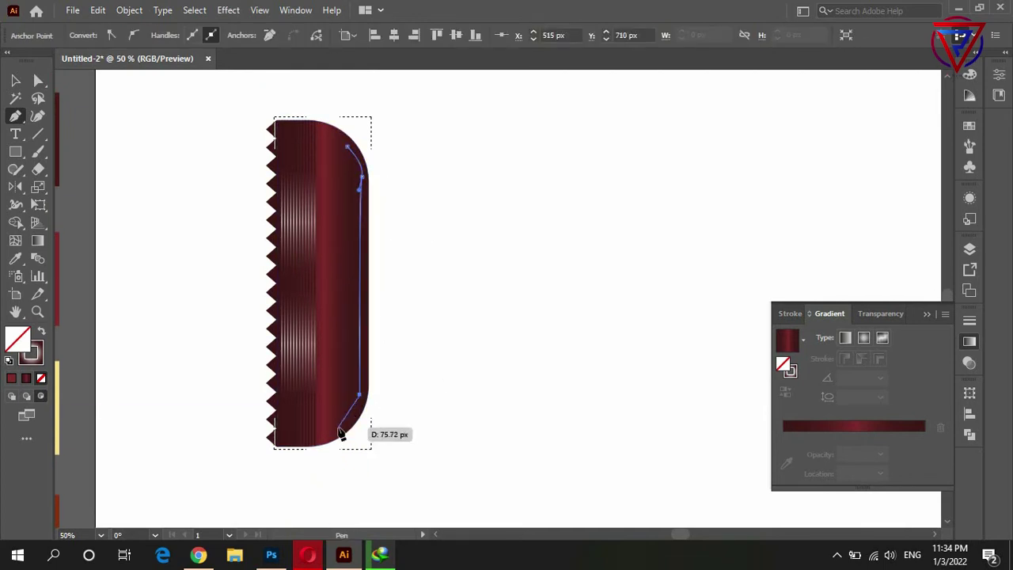
left_click_drag(338, 427, 326, 428)
key("v")
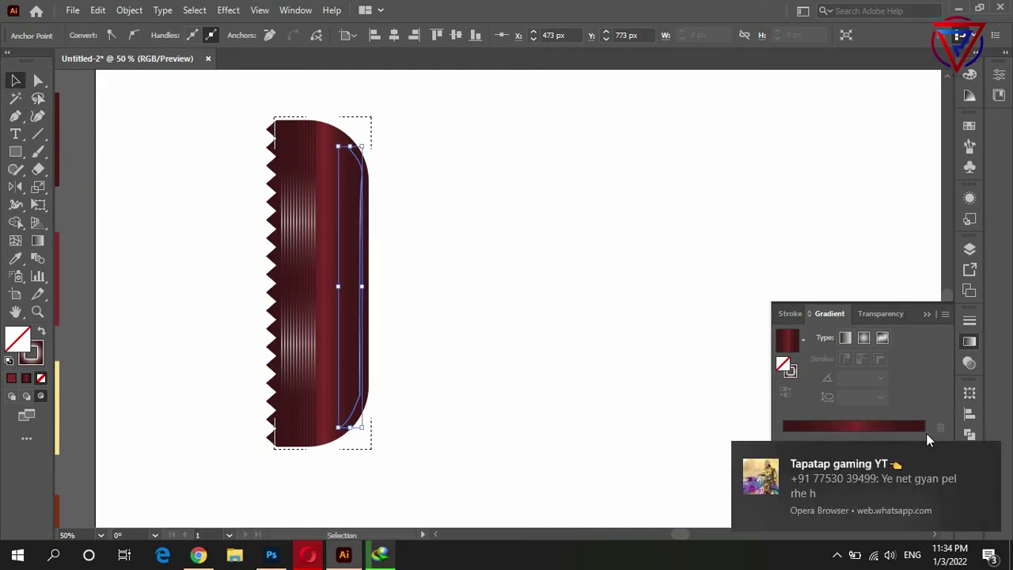
Give the highlight path a white stroke and select the wrapper end group.
left_click(989, 448)
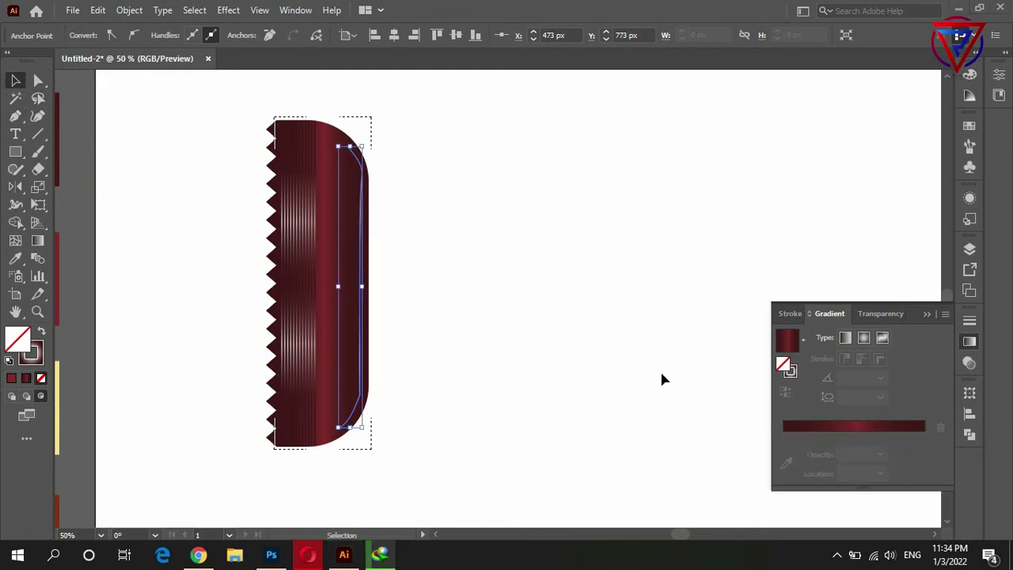
left_click(988, 463)
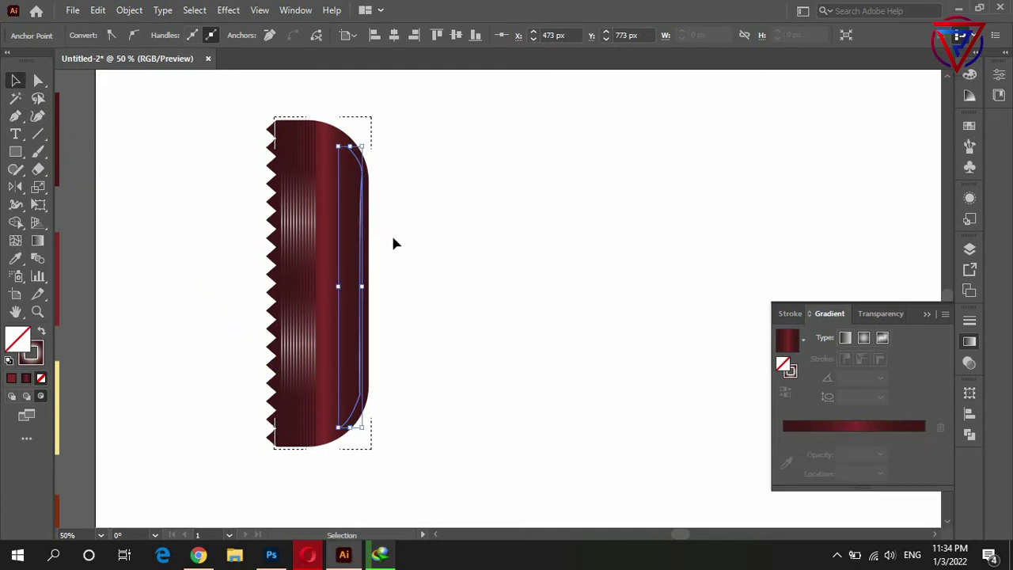
scroll(396, 243, "up", 2)
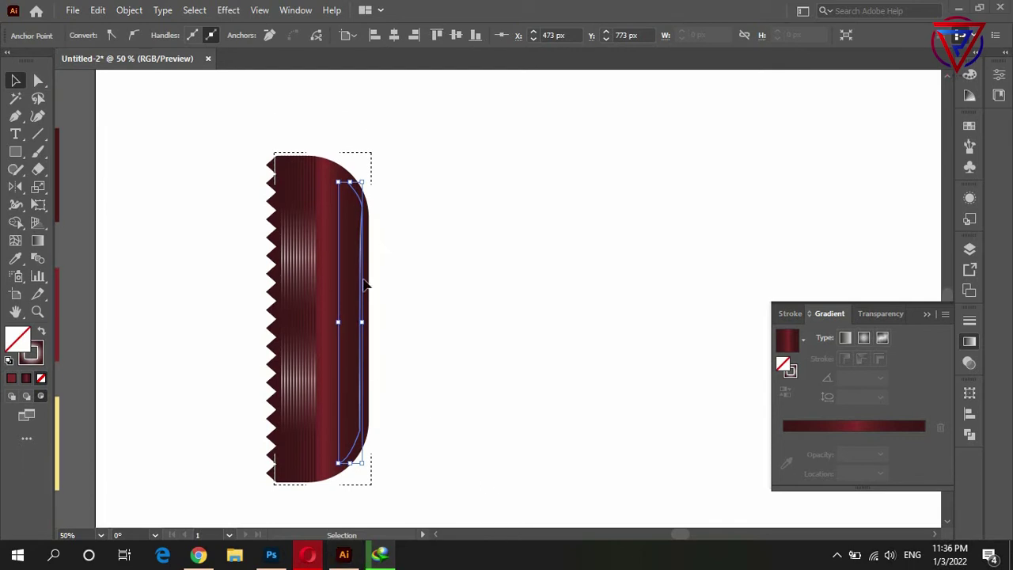
left_click(36, 362)
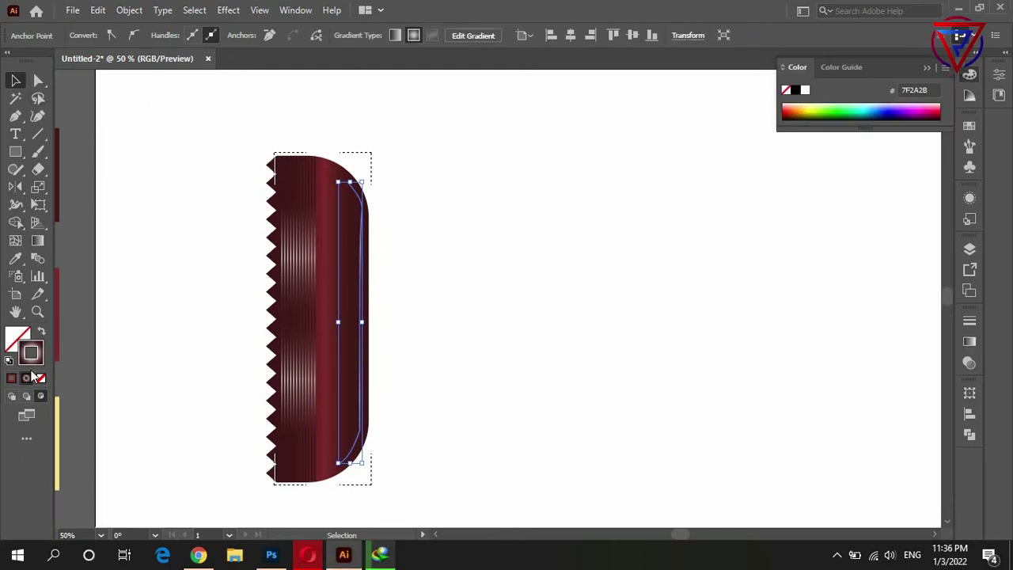
left_click(804, 91)
left_click(237, 125)
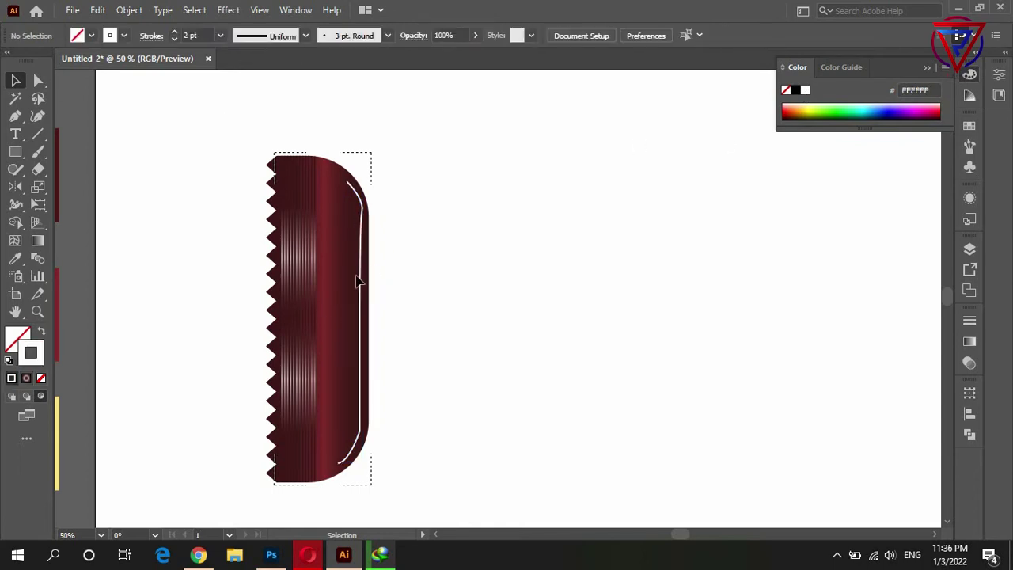
left_click(366, 277)
Inside the wrapper-end group, blur the white highlight with a Gaussian Blur of about 15.5 px.
scroll(255, 38, "down", 1)
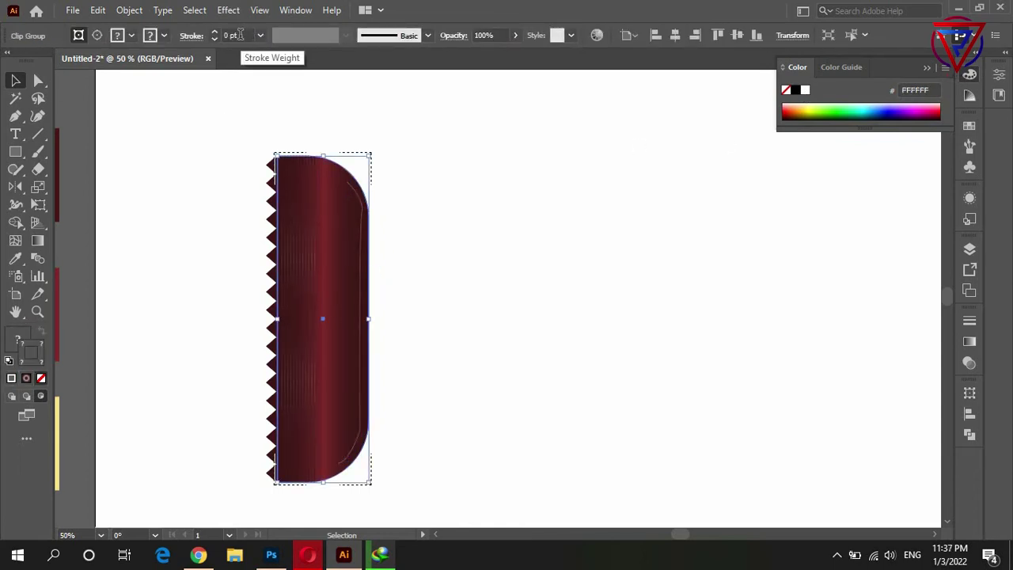
key("a")
scroll(372, 285, "up", 1)
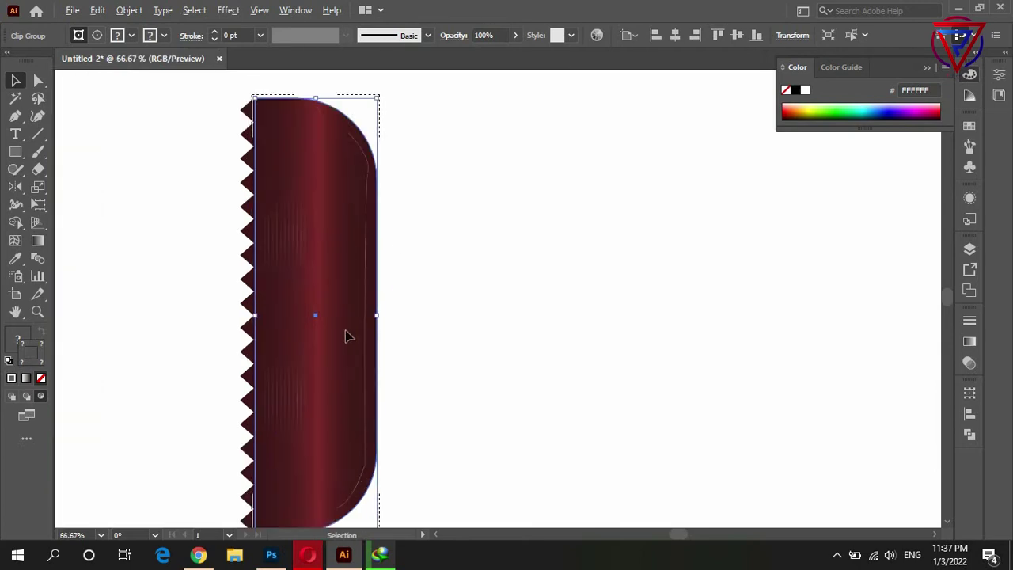
scroll(346, 335, "up", 1)
key("v")
double_click(378, 295)
left_click(379, 294)
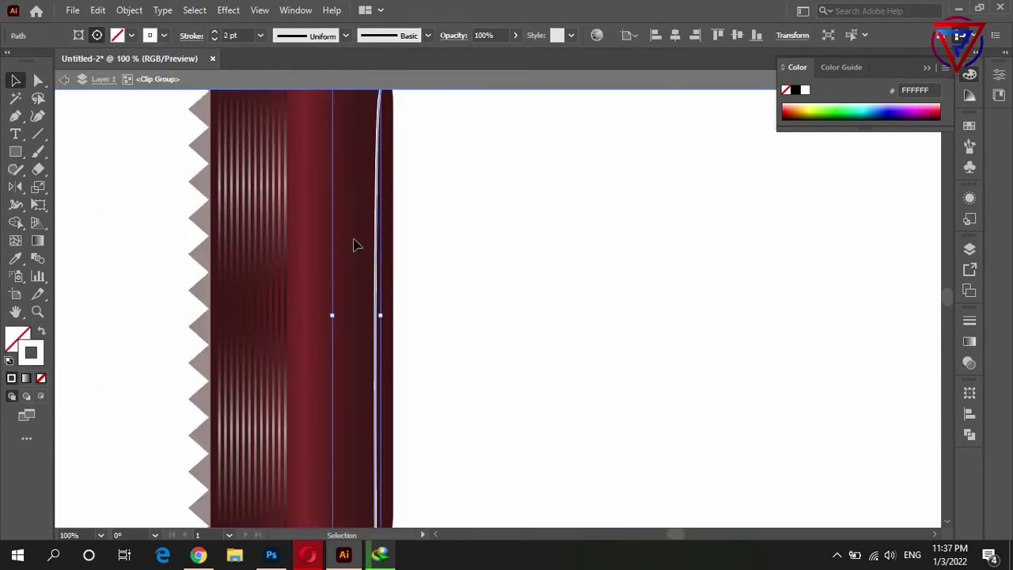
scroll(249, 35, "up", 1)
scroll(250, 35, "up", 1)
left_click(228, 10)
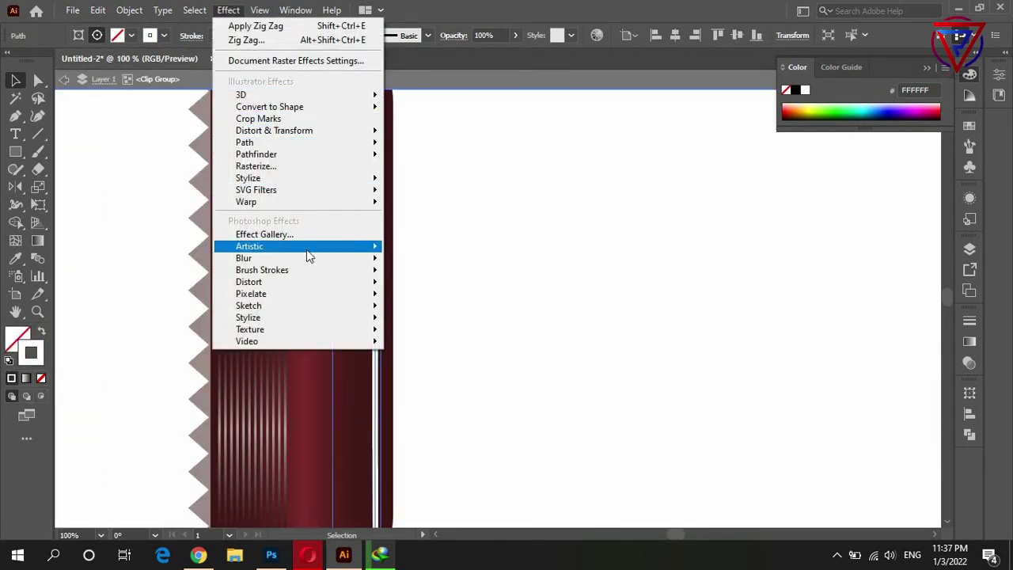
mouse_move(244, 258)
left_click(404, 260)
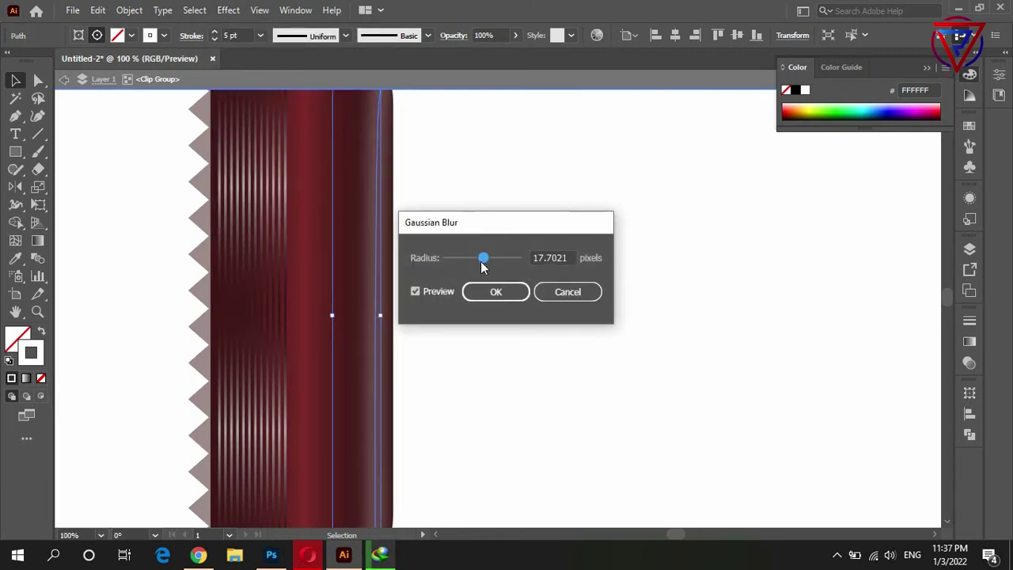
left_click_drag(482, 267, 482, 258)
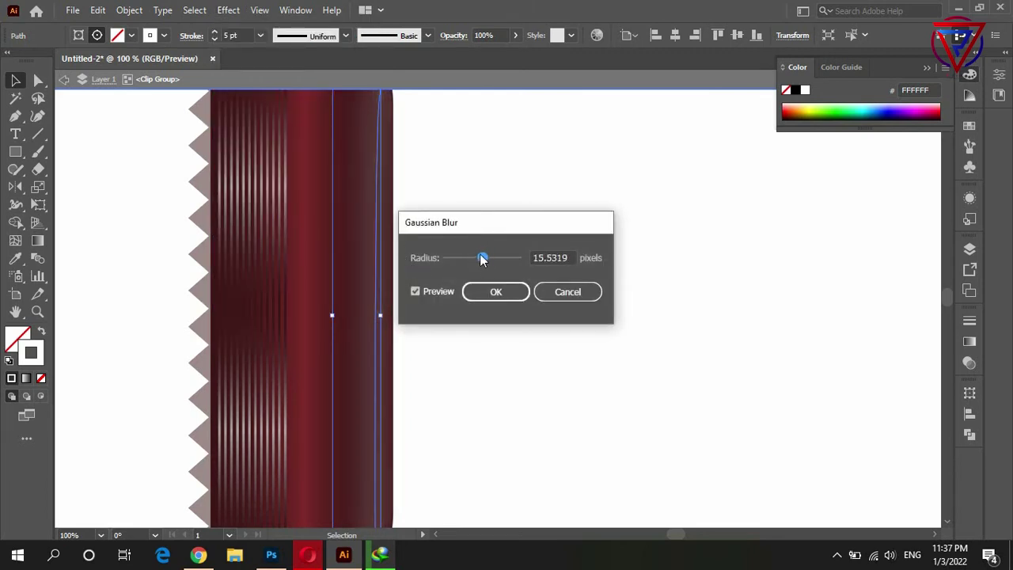
left_click(487, 294)
Taper the highlight with an Elliptical width profile and exit isolation mode.
scroll(484, 293, "down", 1)
scroll(482, 283, "down", 2)
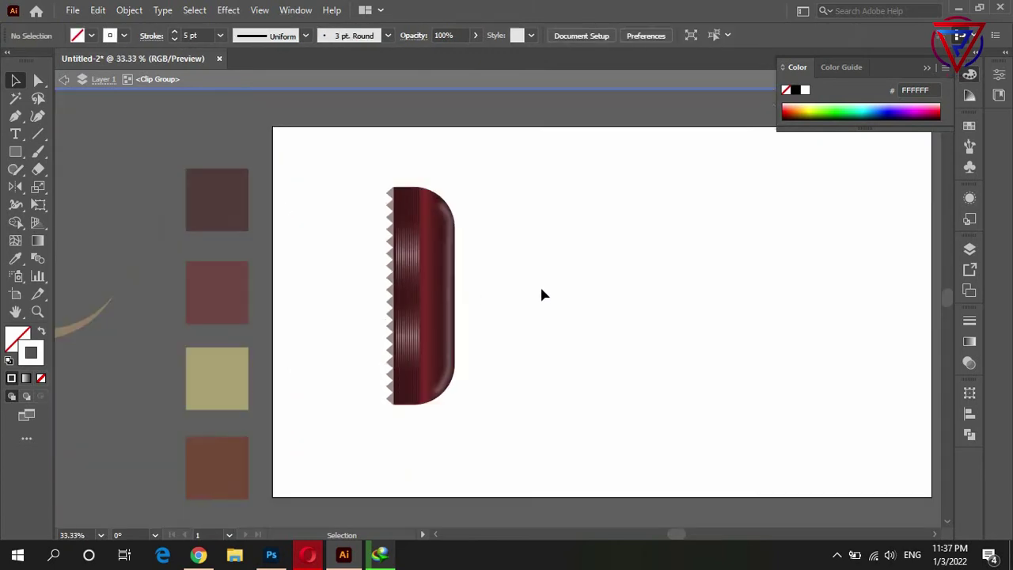
left_click(451, 268)
left_click(345, 35)
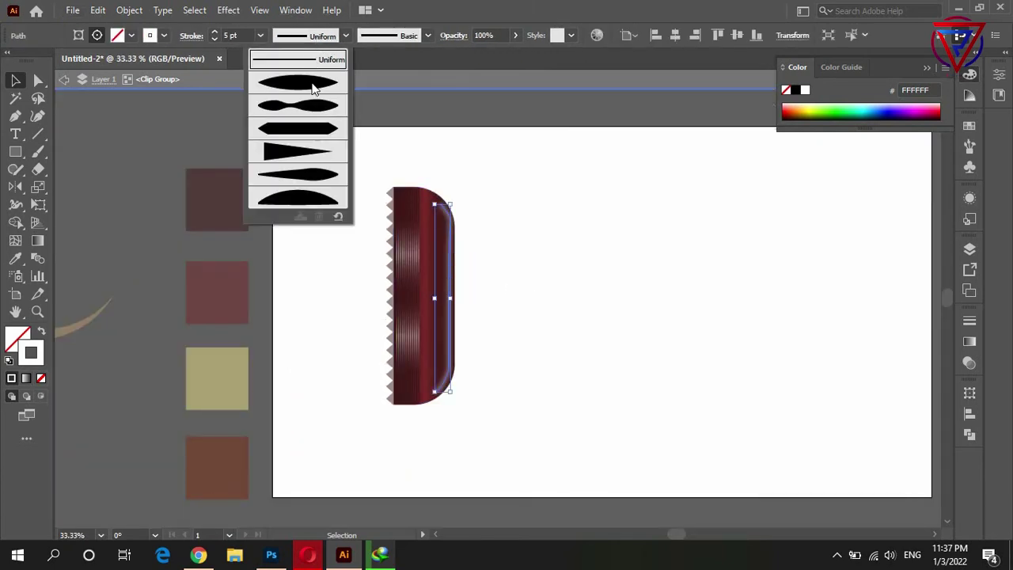
left_click(316, 89)
left_click(521, 213)
scroll(520, 272, "down", 1)
scroll(227, 172, "up", 1)
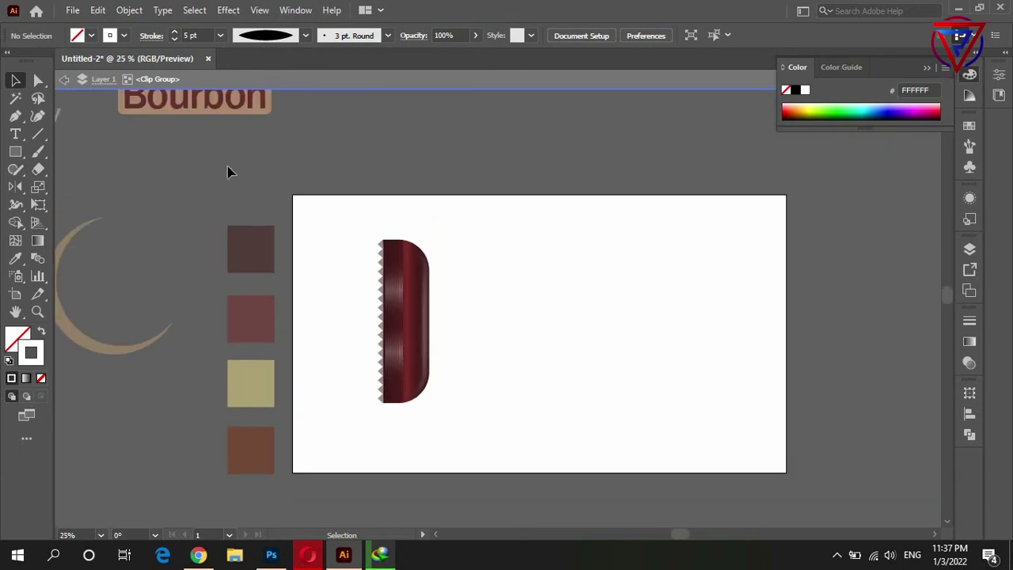
left_click(64, 79)
Draw a large rectangle, widen it rightward and move it against the wrapper end.
left_click(64, 78)
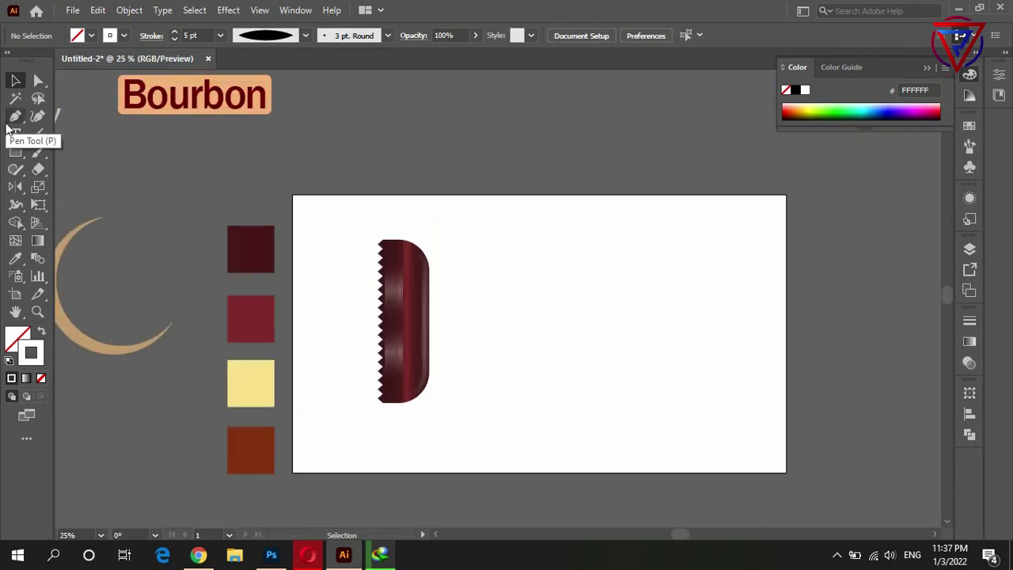
left_click(15, 151)
key("ctrl+=")
left_click_drag(253, 190, 475, 458)
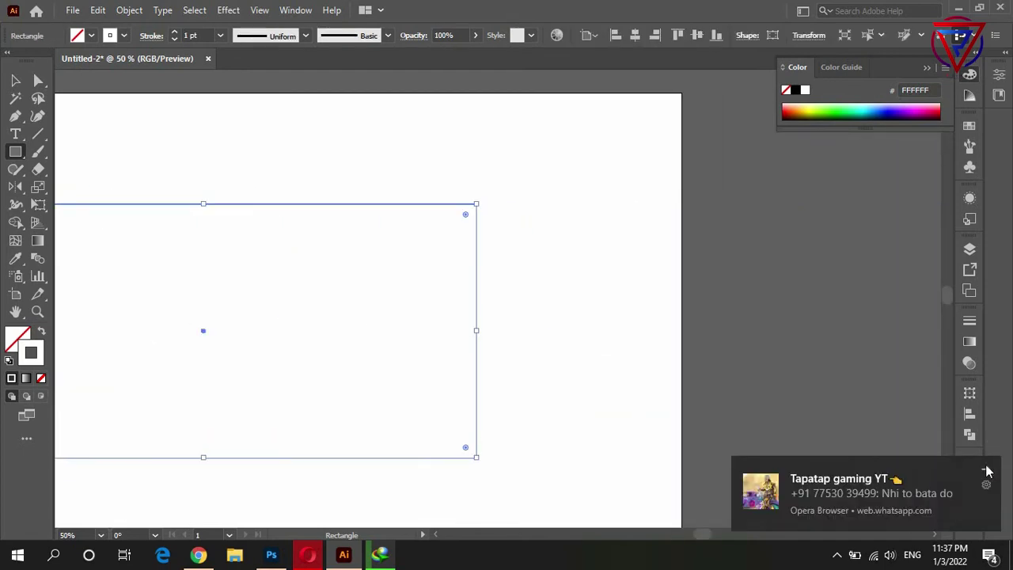
key("ctrl+minus")
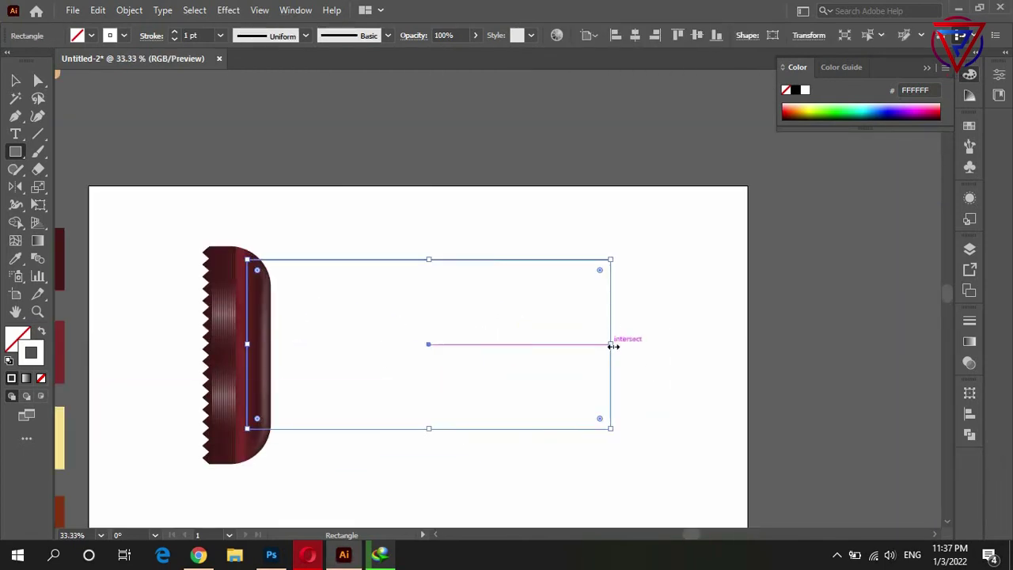
left_click_drag(610, 344, 687, 348)
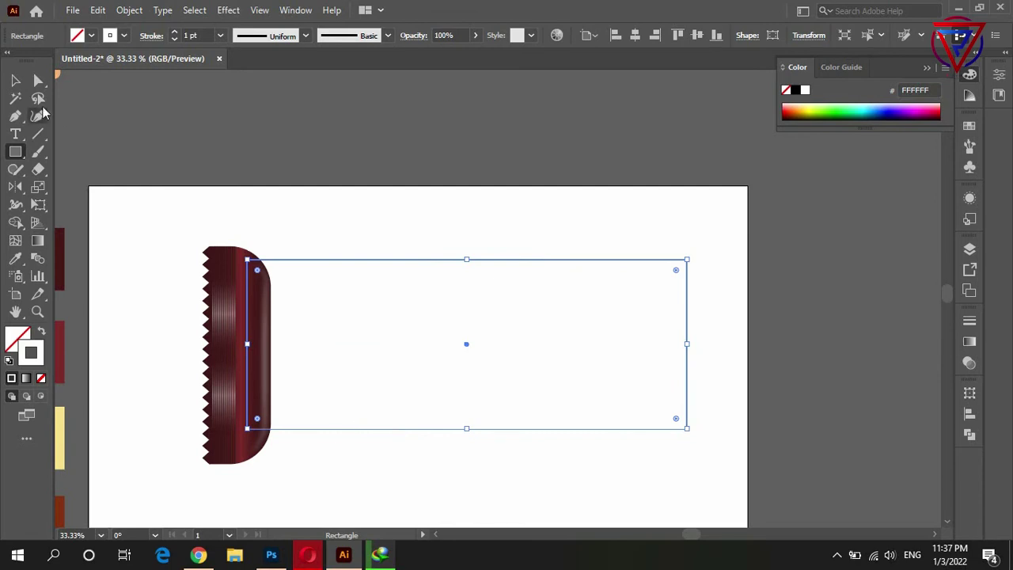
key("v")
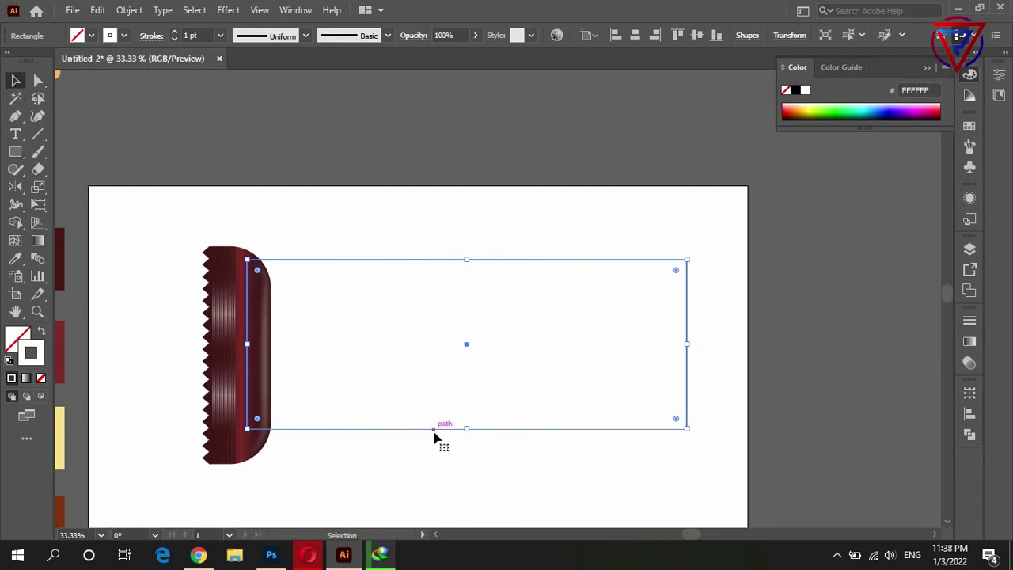
left_click_drag(425, 430, 419, 442)
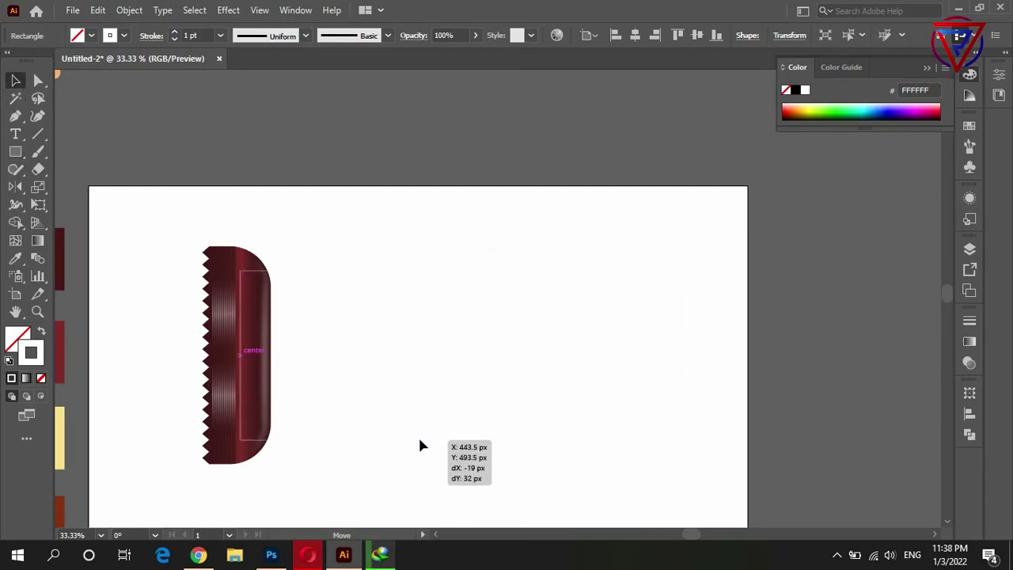
Set the rectangle's stroke to None and fill it with the white-to-black gradient.
left_click(396, 303)
left_click(356, 271)
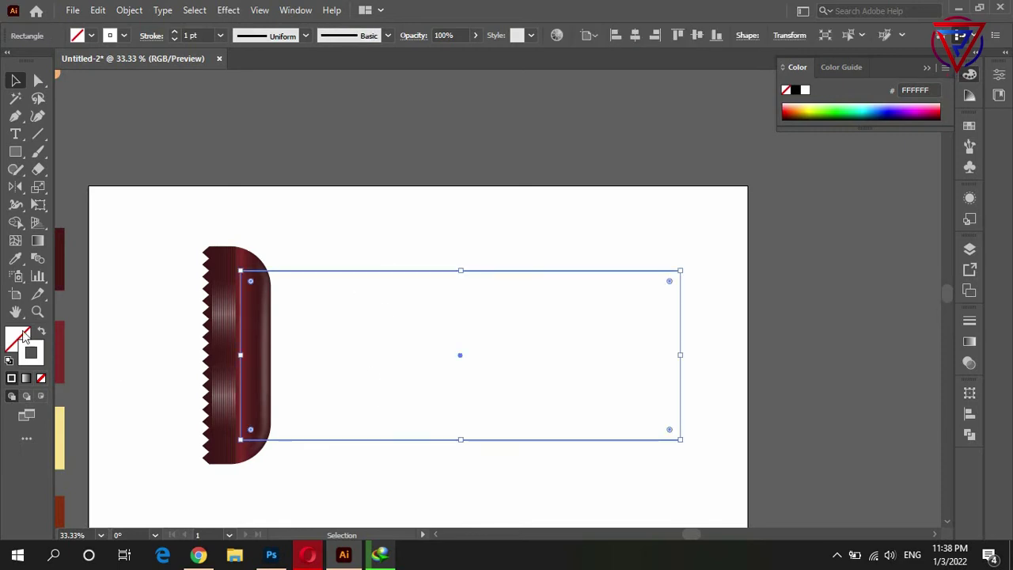
left_click(41, 377)
left_click(405, 227)
left_click_drag(392, 270, 390, 277)
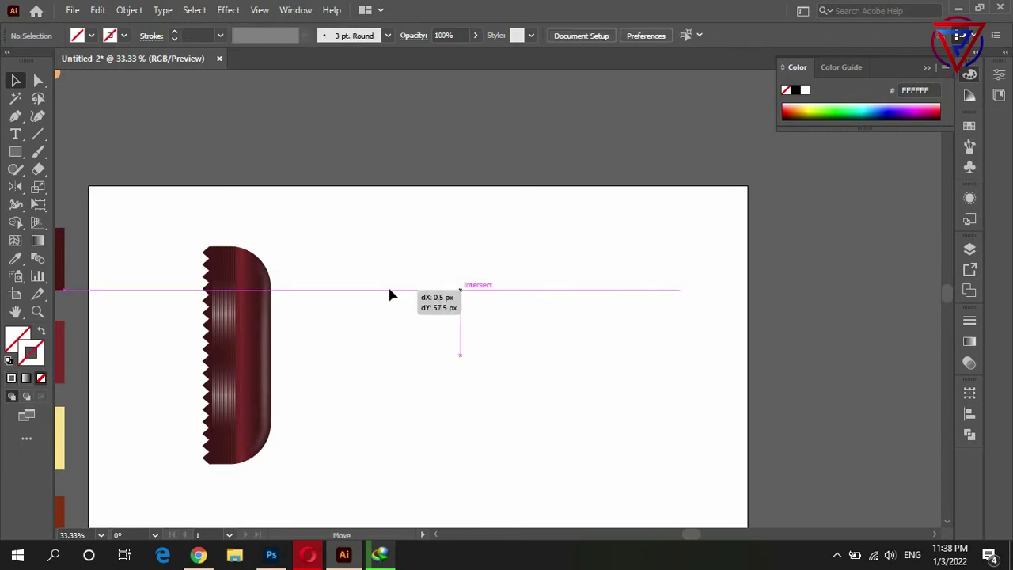
left_click(26, 377)
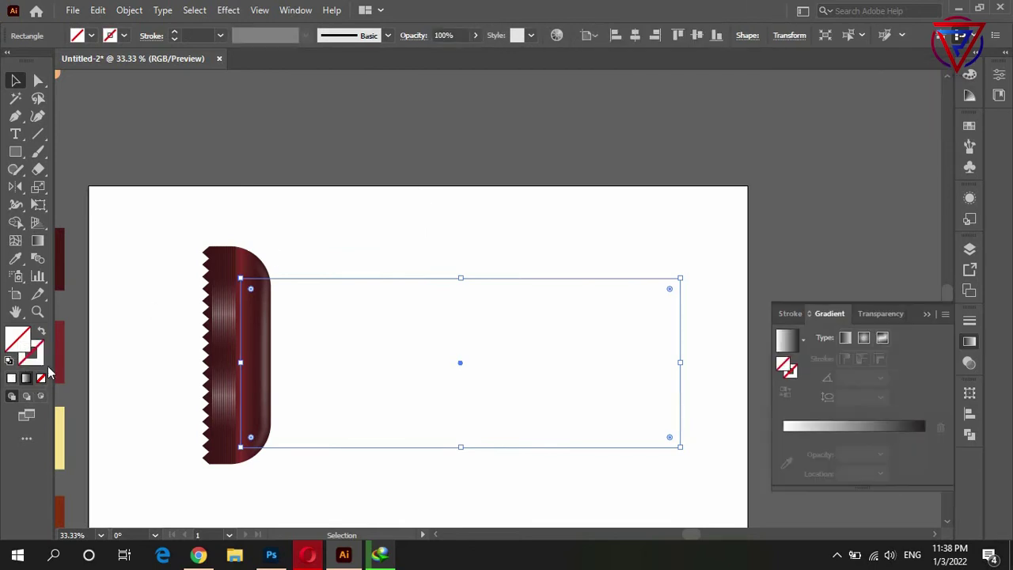
left_click_drag(358, 331, 356, 310)
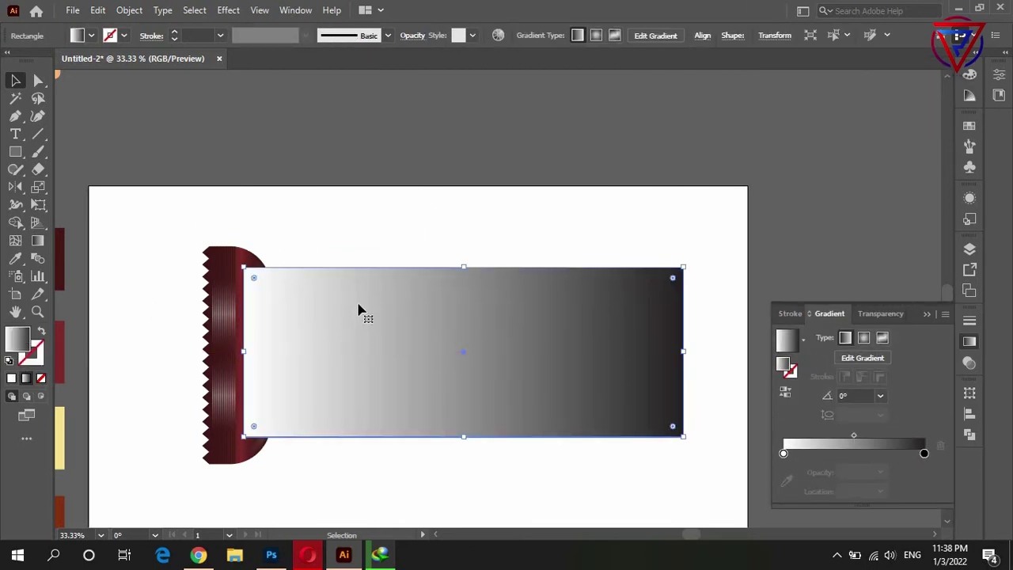
right_click(357, 310)
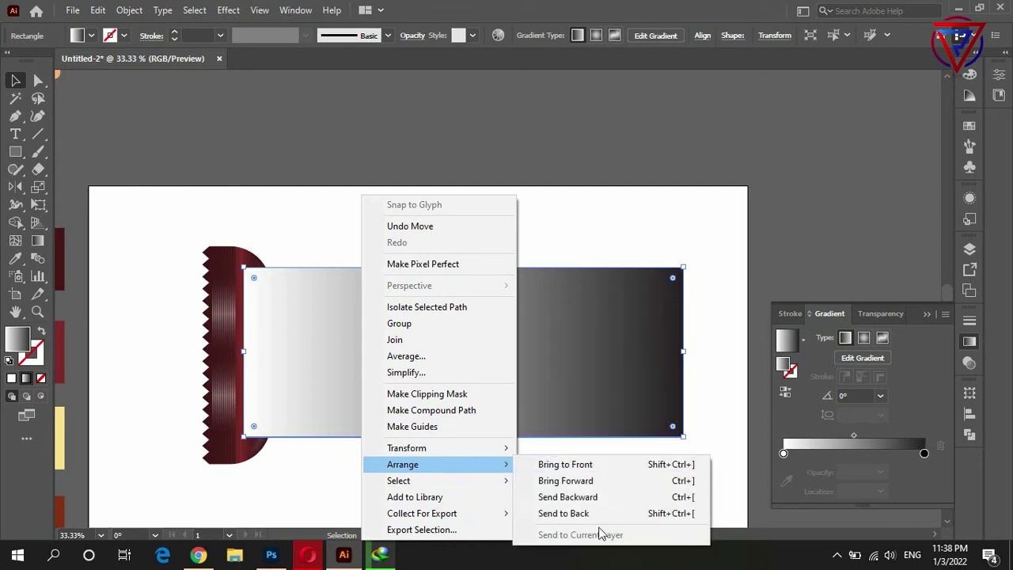
Send the rectangle behind the wrapper end, keeping its gradient fill.
left_click(593, 513)
left_click(426, 240)
left_click(346, 357)
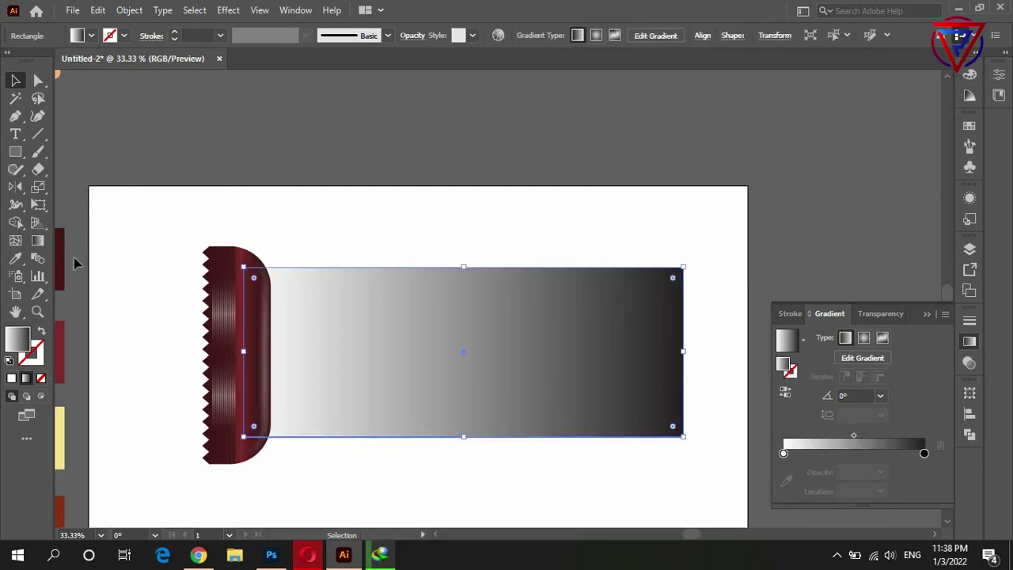
left_click(256, 250)
left_click(377, 296)
key("i")
left_click(250, 252)
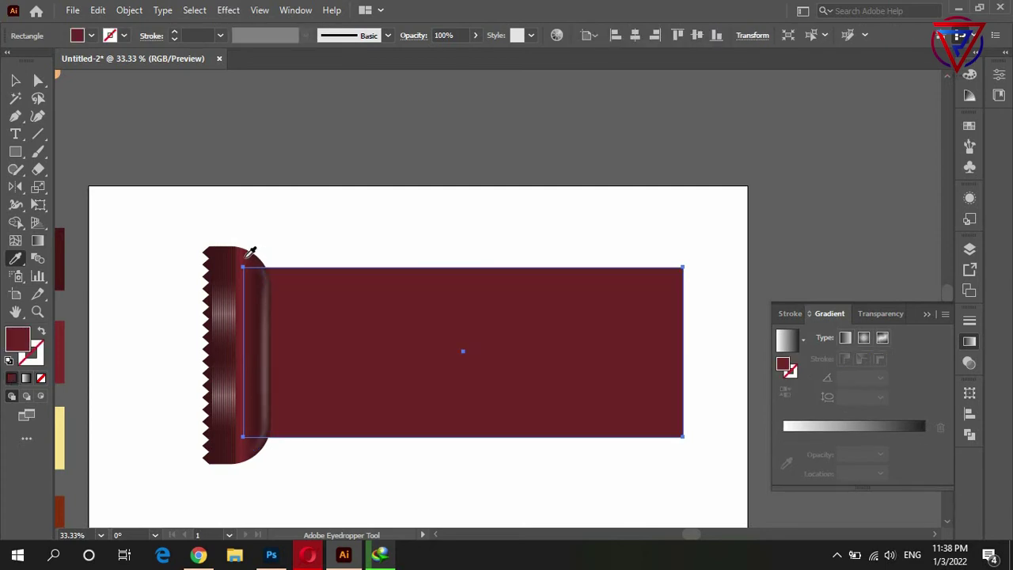
key("ctrl+z")
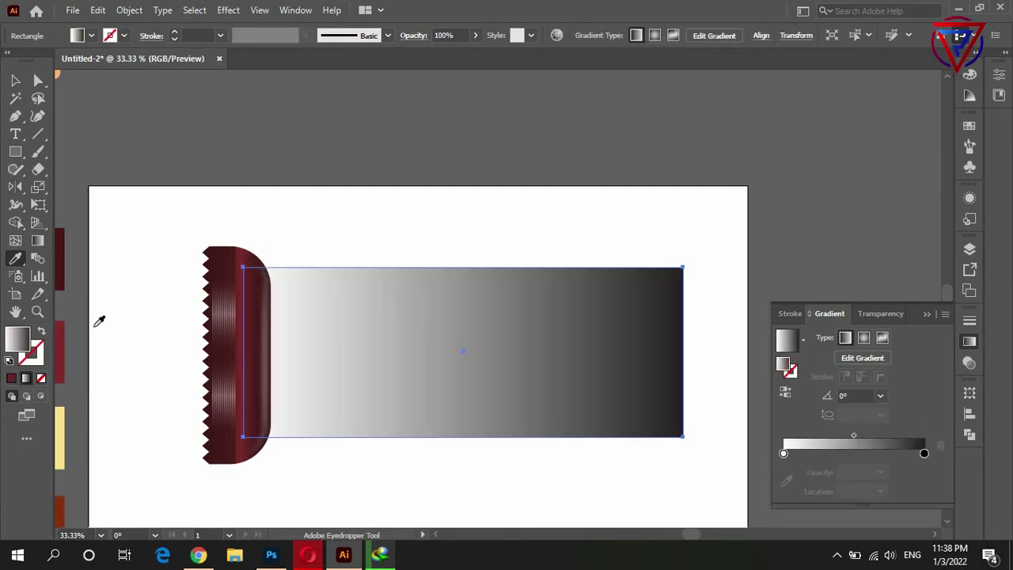
left_click(254, 254)
left_click(28, 379)
Colour both end gradient stops dark red and add a brighter red middle stop.
left_click(783, 454)
left_click(786, 481)
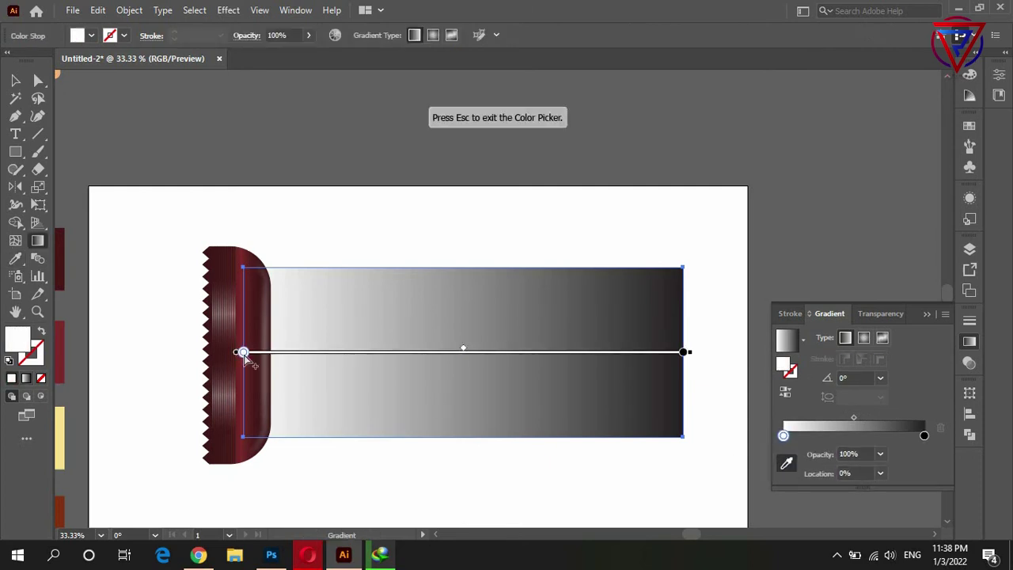
left_click(59, 252)
left_click(924, 435)
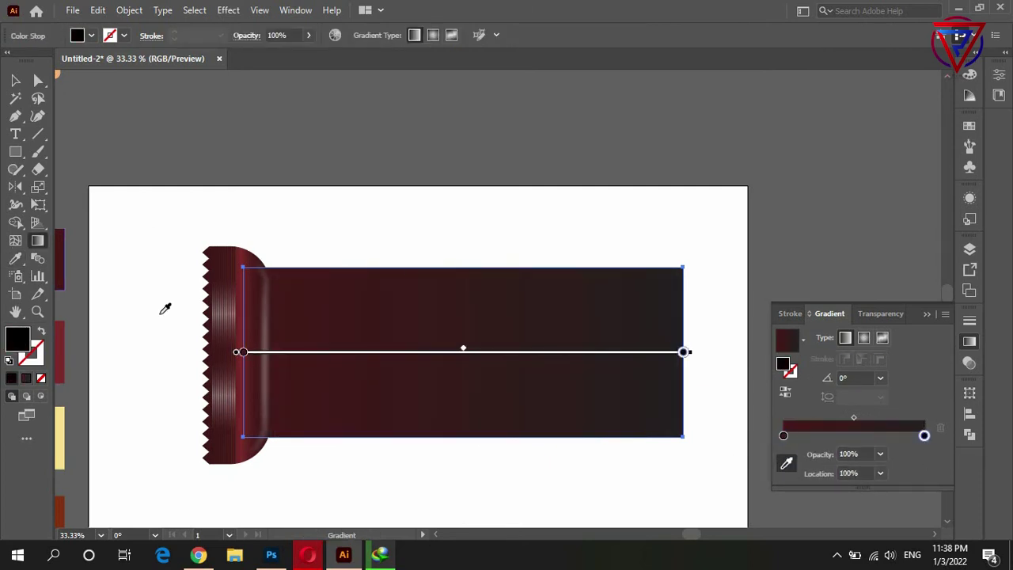
left_click(66, 253)
left_click(856, 436)
left_click(63, 376)
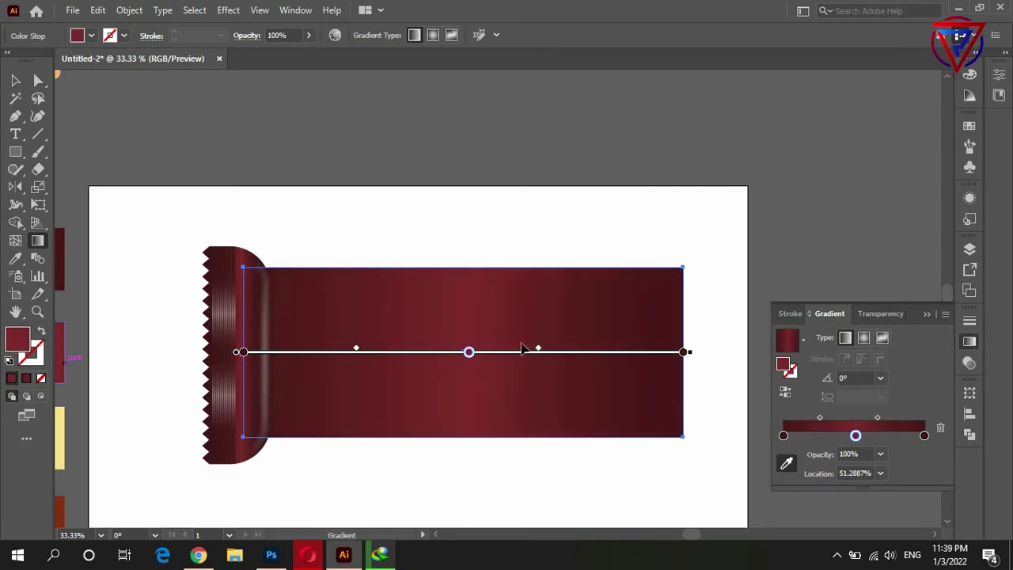
left_click(986, 469)
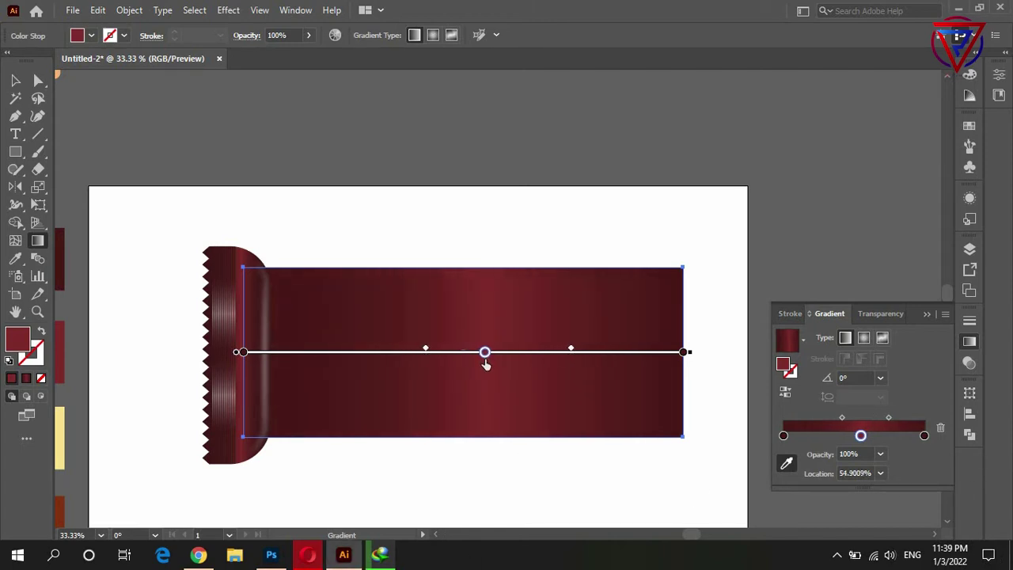
Widen the gradient rectangle to the artboard's right edge and make the wrapper body slightly taller.
key("v")
left_click(396, 181)
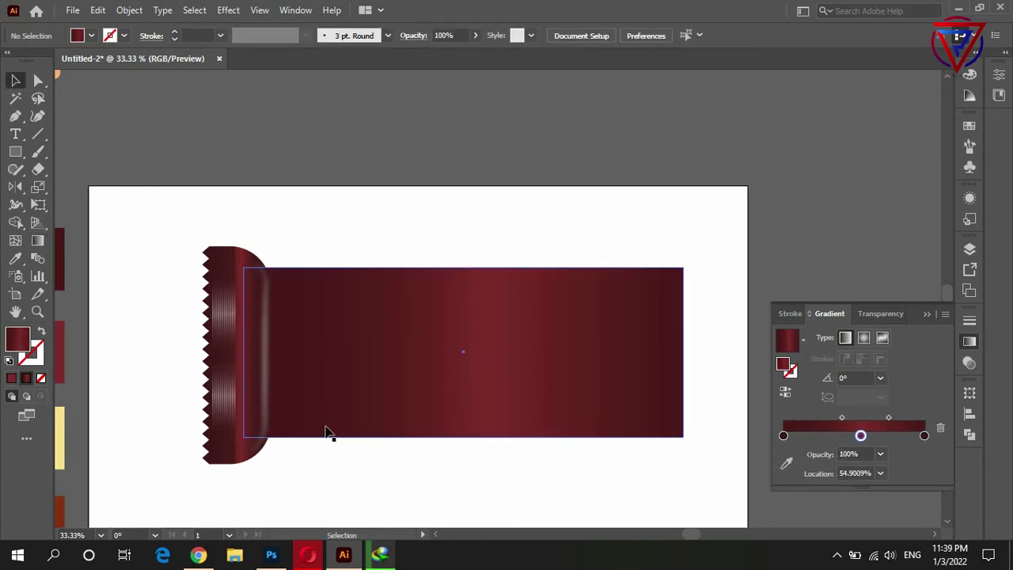
scroll(344, 408, "down", 1, "alt")
left_click(354, 401)
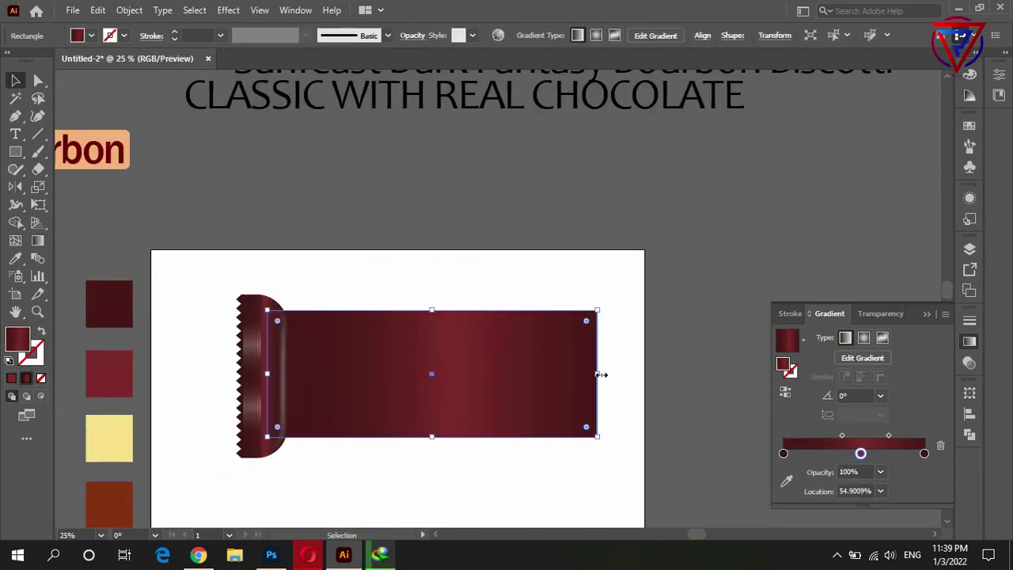
left_click_drag(599, 374, 644, 373)
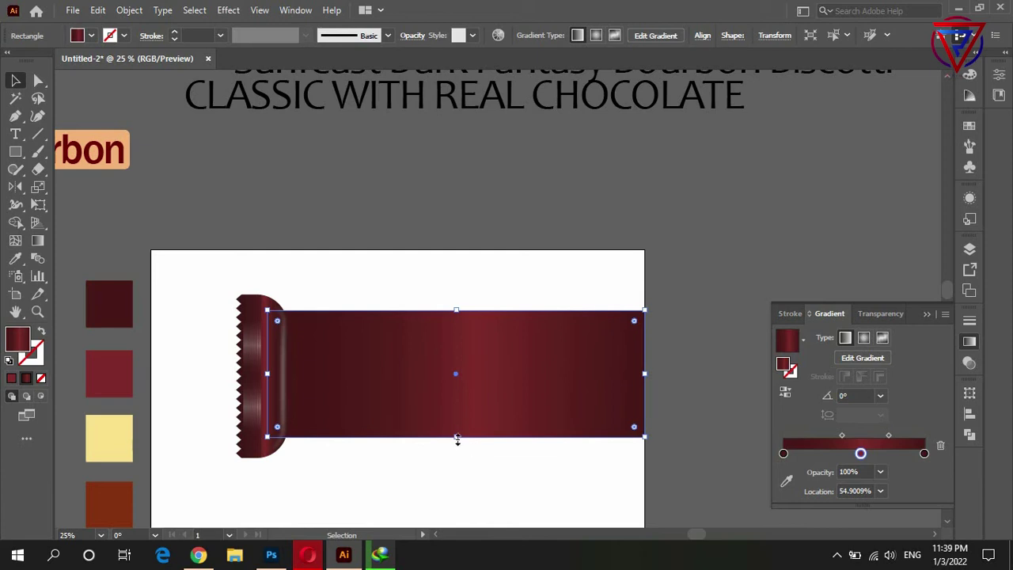
left_click_drag(456, 437, 456, 444)
left_click(386, 265)
left_click(483, 324)
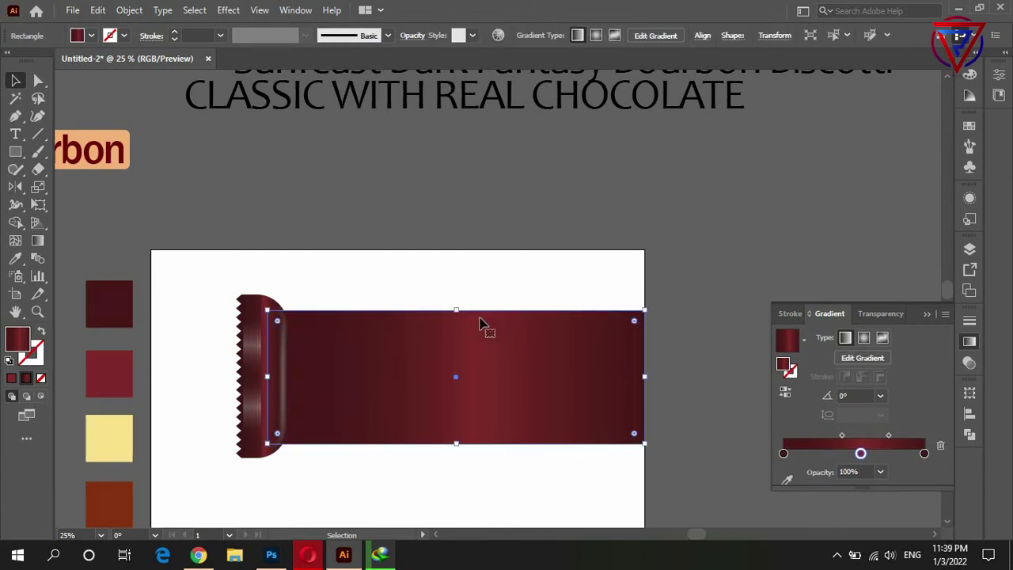
left_click_drag(457, 310, 459, 308)
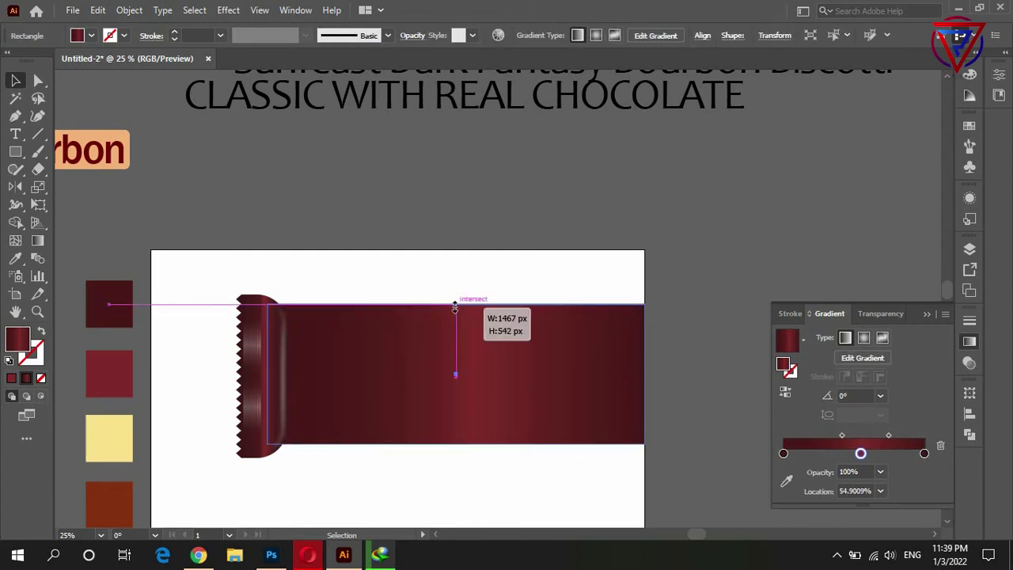
left_click(440, 252)
Duplicate the crimped end cap further left and clear the selection.
left_click(267, 355)
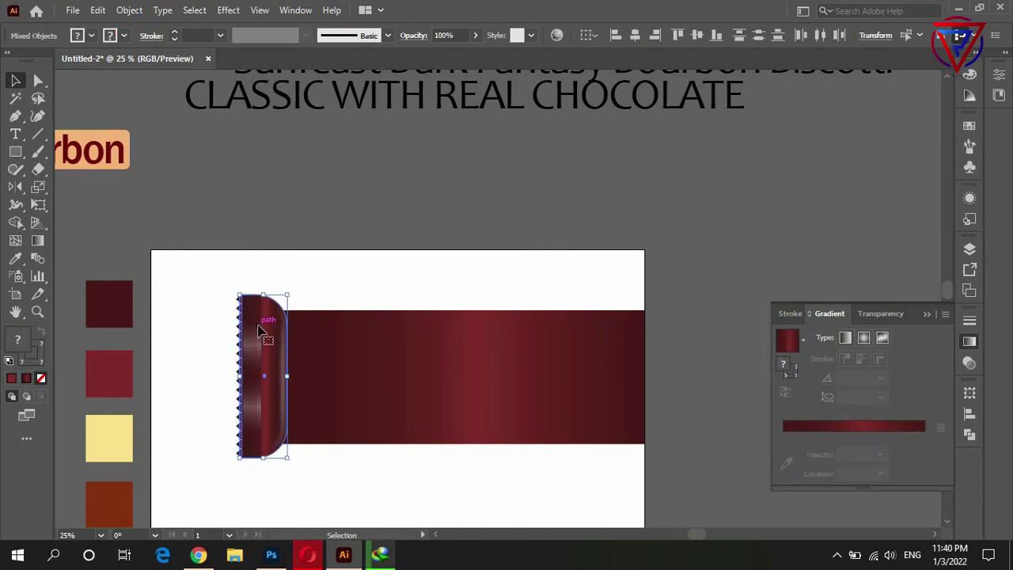
left_click_drag(265, 335, 196, 316)
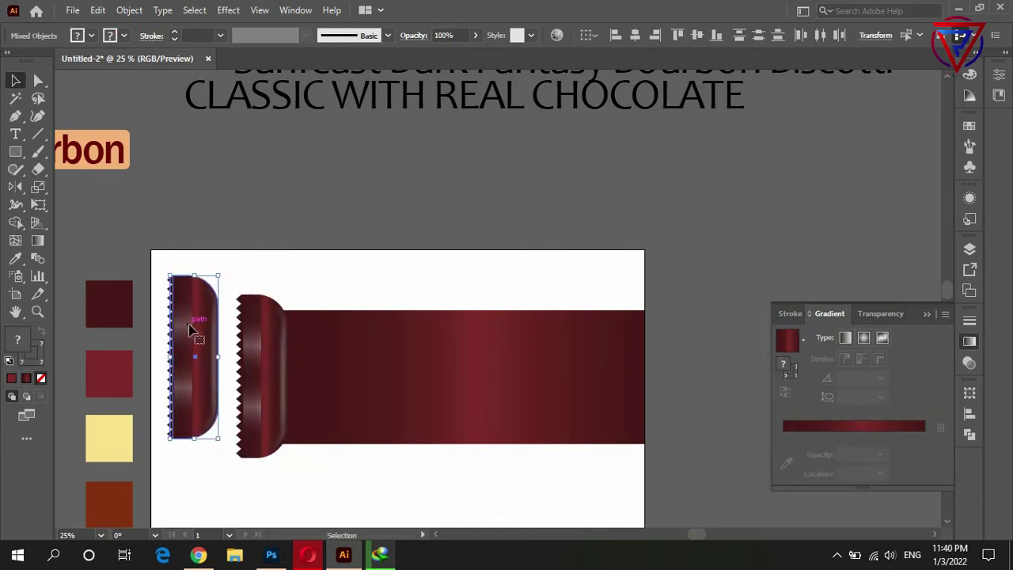
right_click(190, 329)
left_click(380, 279)
left_click(333, 325)
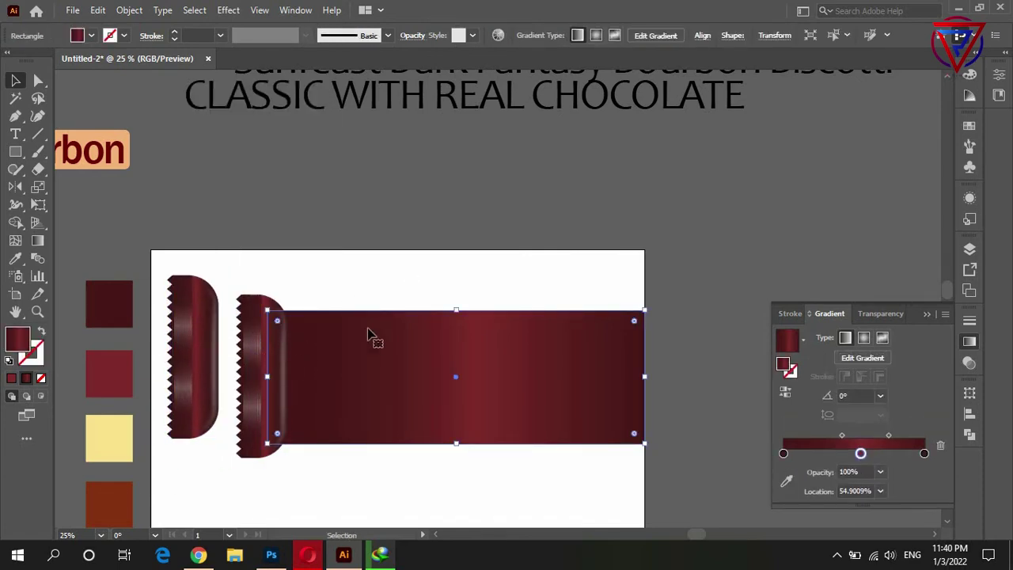
scroll(589, 371, "up", 1)
key("ctrl+shift+a")
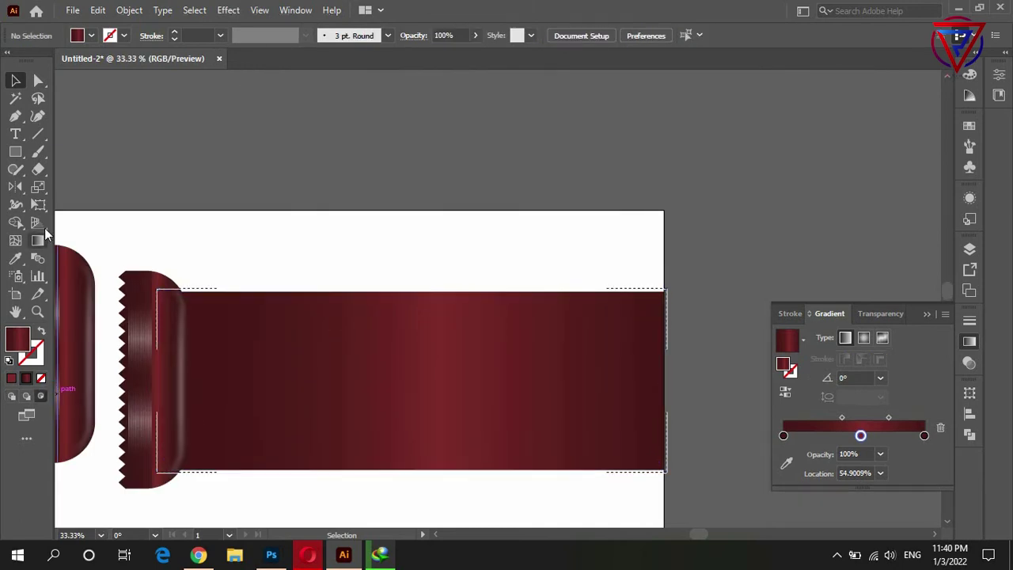
left_click(14, 117)
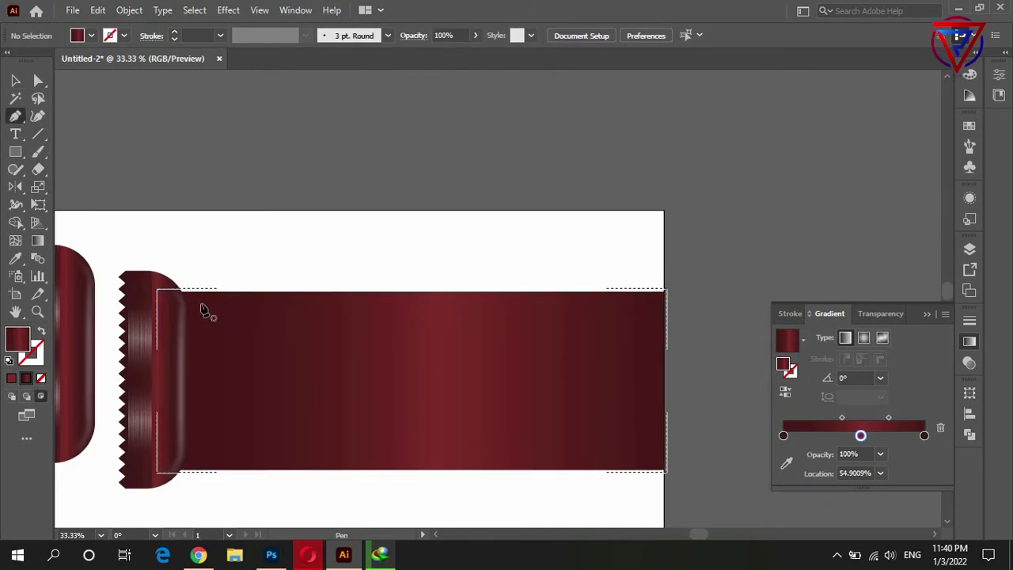
Pen-draw a horizontal line across the wrapper body's top, then isolate the clip group.
left_click(192, 303)
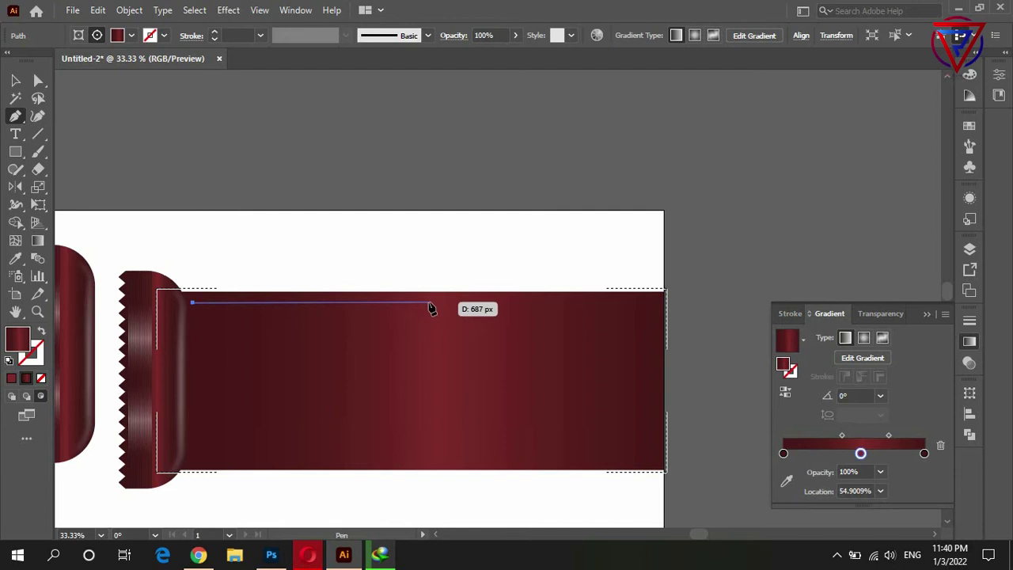
left_click(428, 302)
key("v")
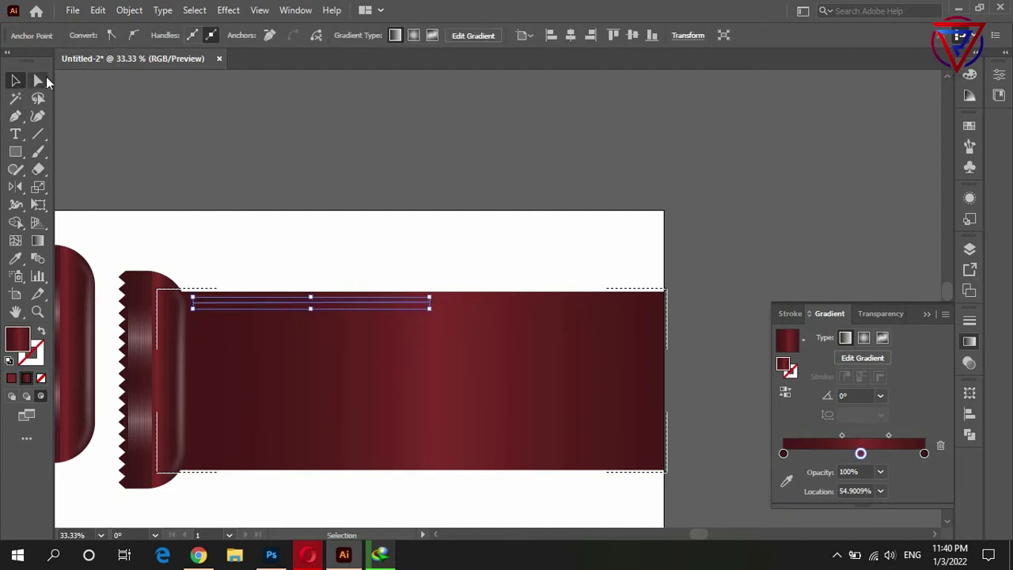
left_click(155, 131)
left_click(286, 308)
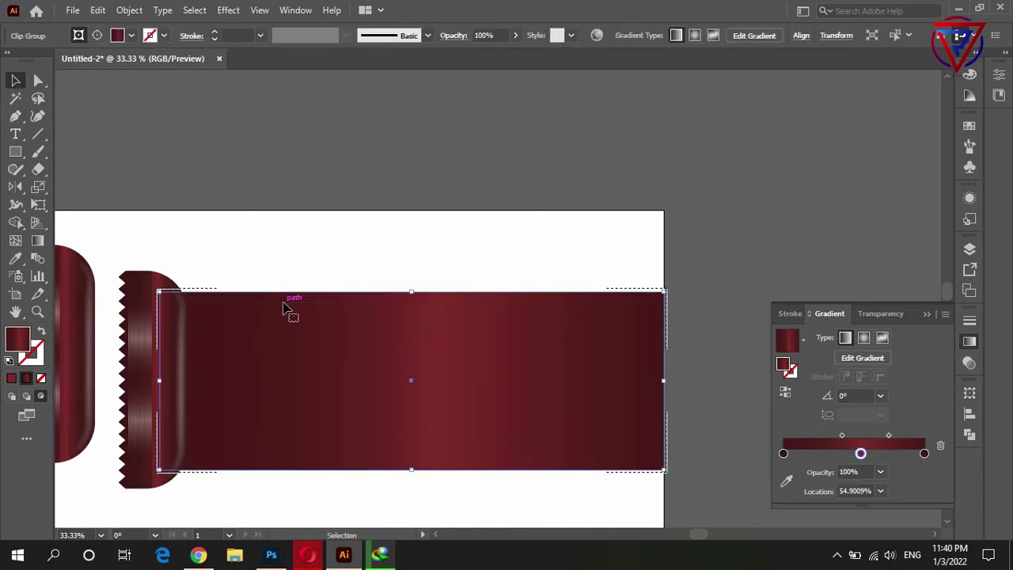
scroll(283, 307, "up", 1)
double_click(286, 306)
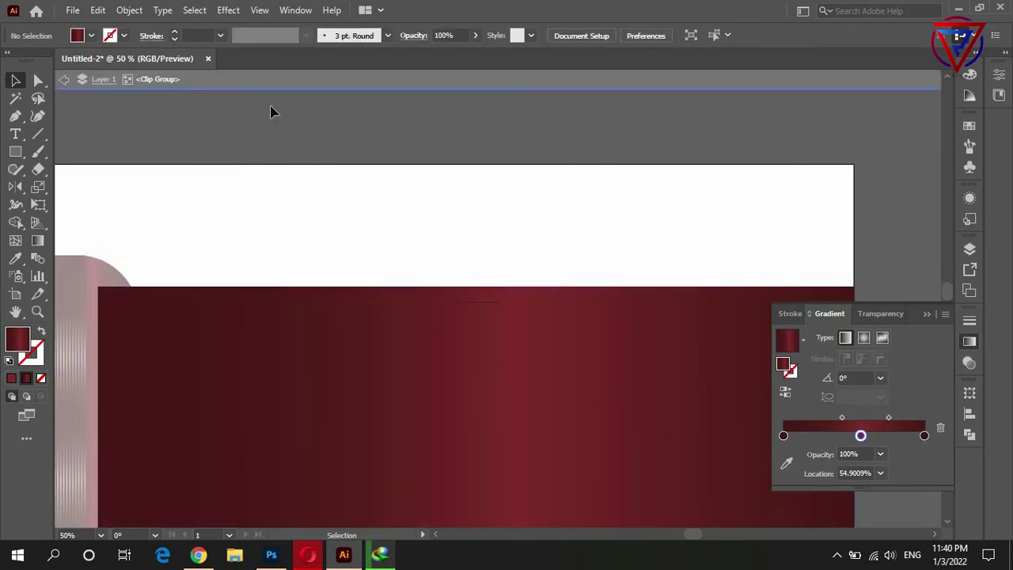
Give the line a white stroke and no fill.
left_click(969, 72)
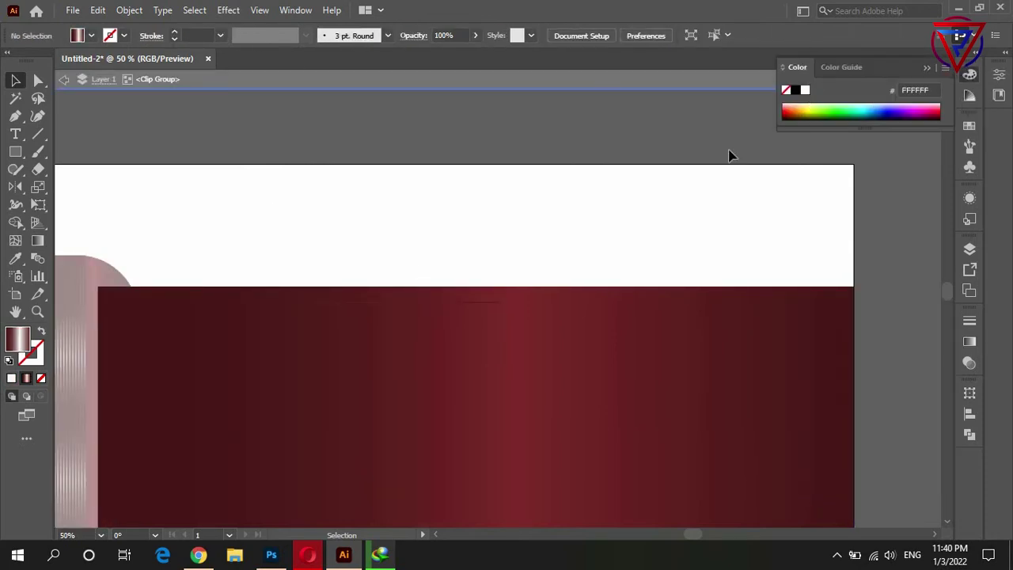
left_click(40, 345)
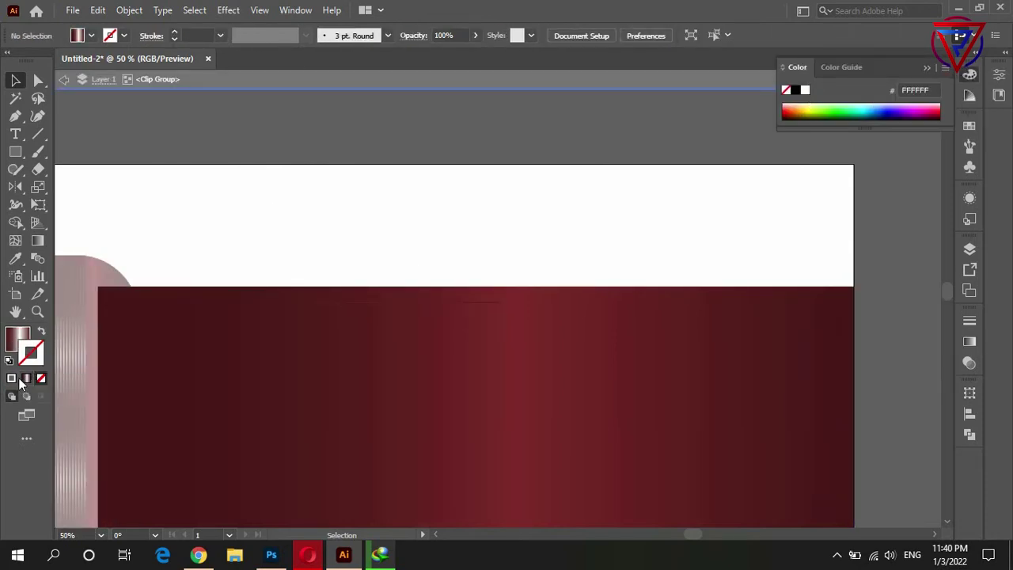
left_click(11, 378)
left_click(16, 348)
left_click(41, 377)
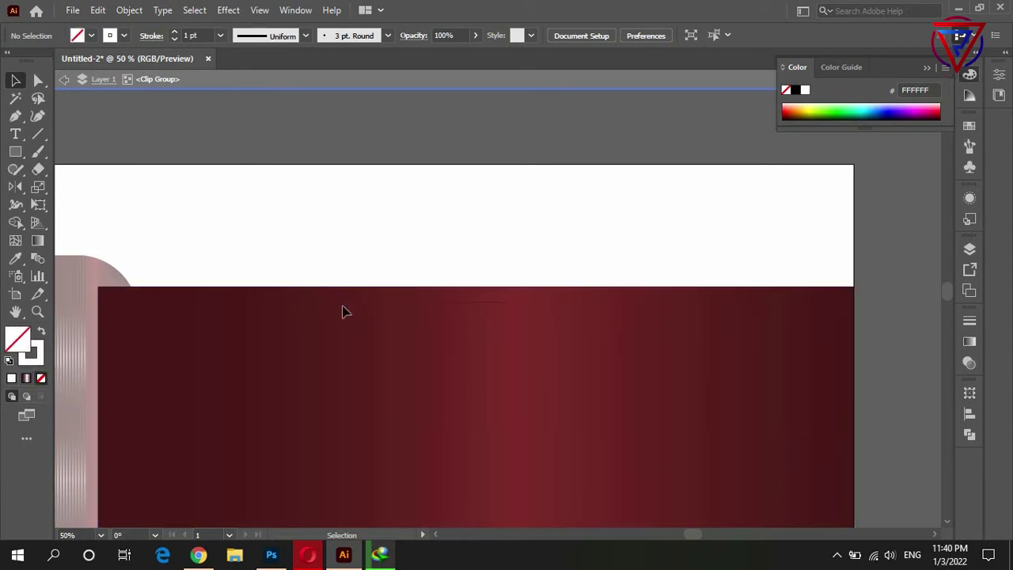
left_click(328, 301)
left_click(41, 358)
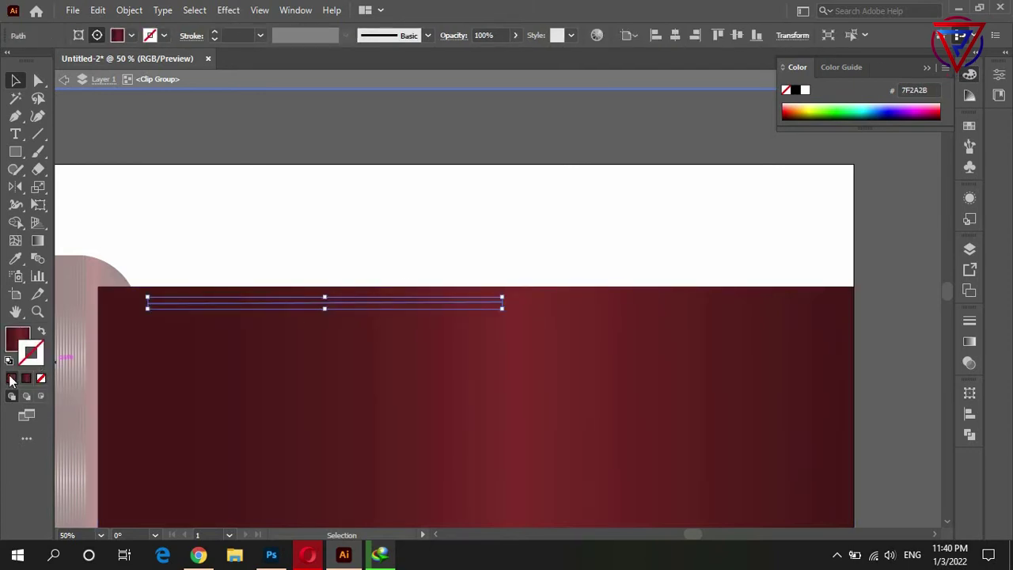
left_click(11, 380)
left_click(805, 90)
left_click(26, 378)
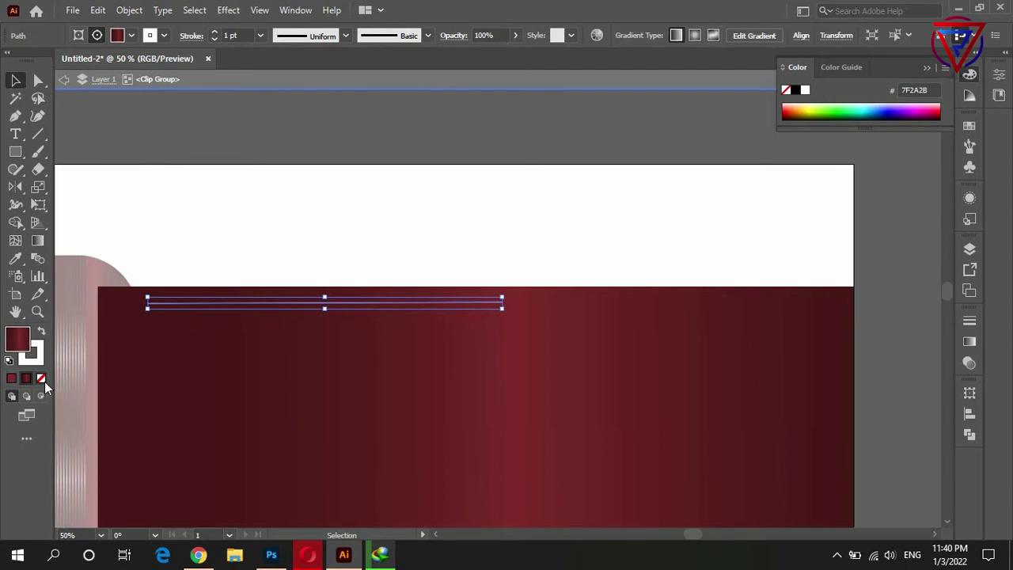
left_click(230, 246)
Taper the white line with the elliptical Width Profile 1.
left_click(229, 302)
scroll(229, 35, "up", 7)
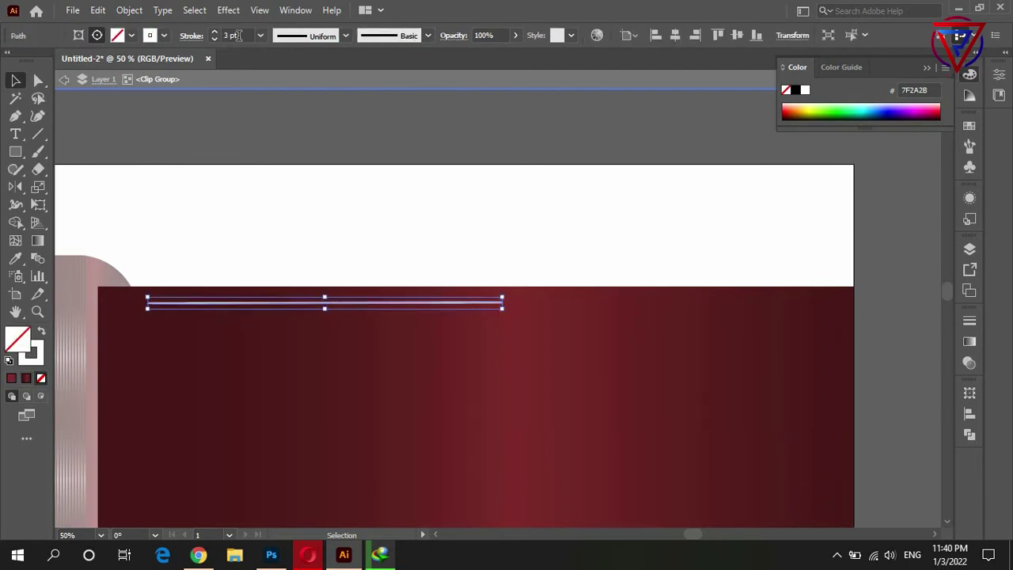
left_click(299, 38)
left_click(298, 83)
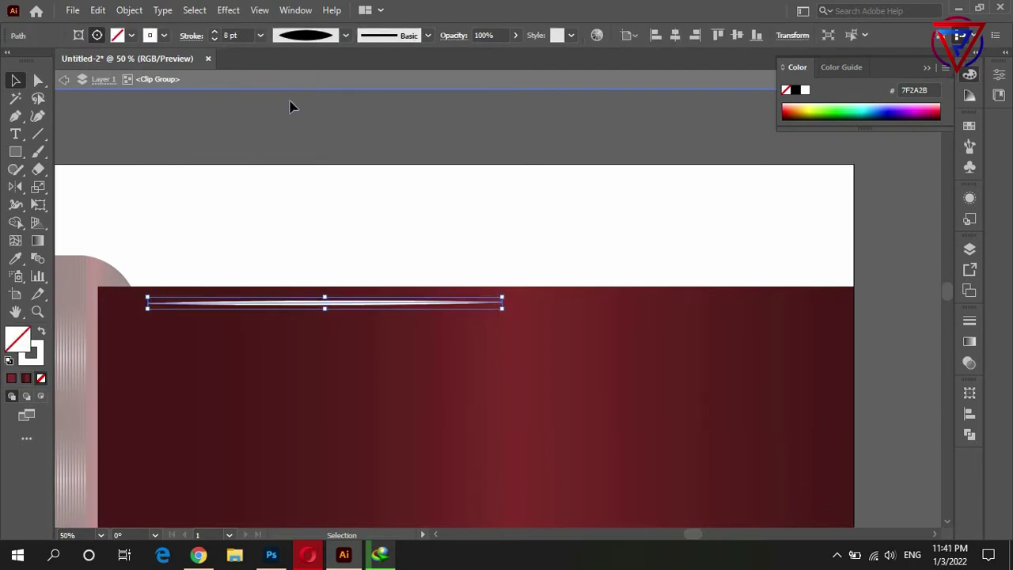
left_click(228, 10)
mouse_move(244, 258)
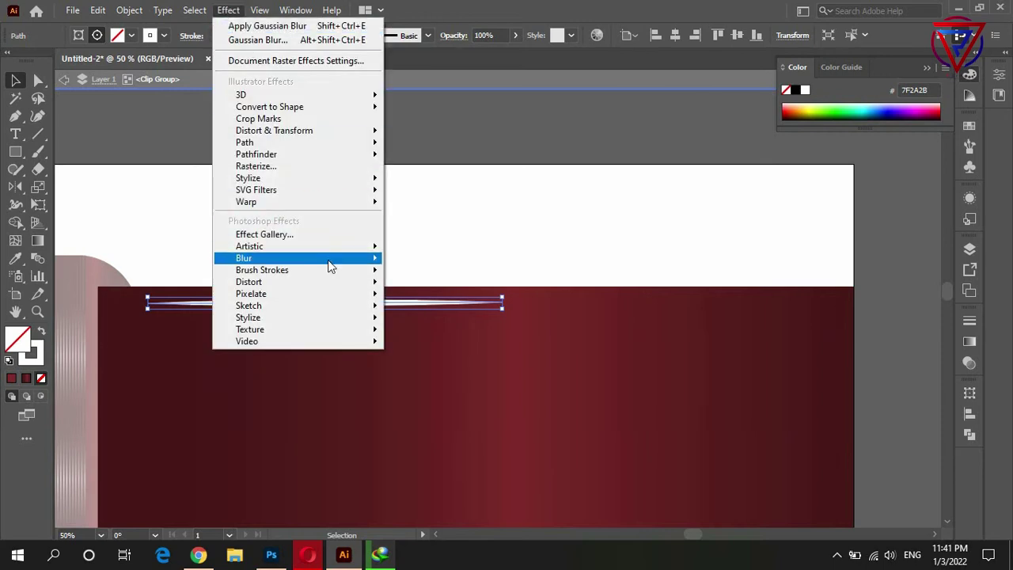
Apply a Gaussian Blur of about 20 px radius to the white line.
left_click(433, 261)
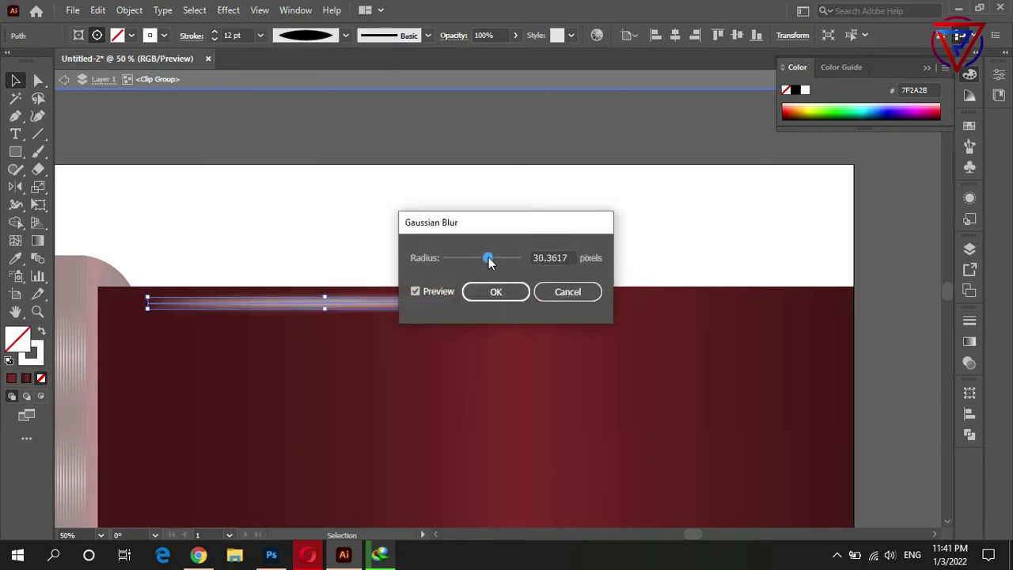
left_click_drag(488, 261, 485, 261)
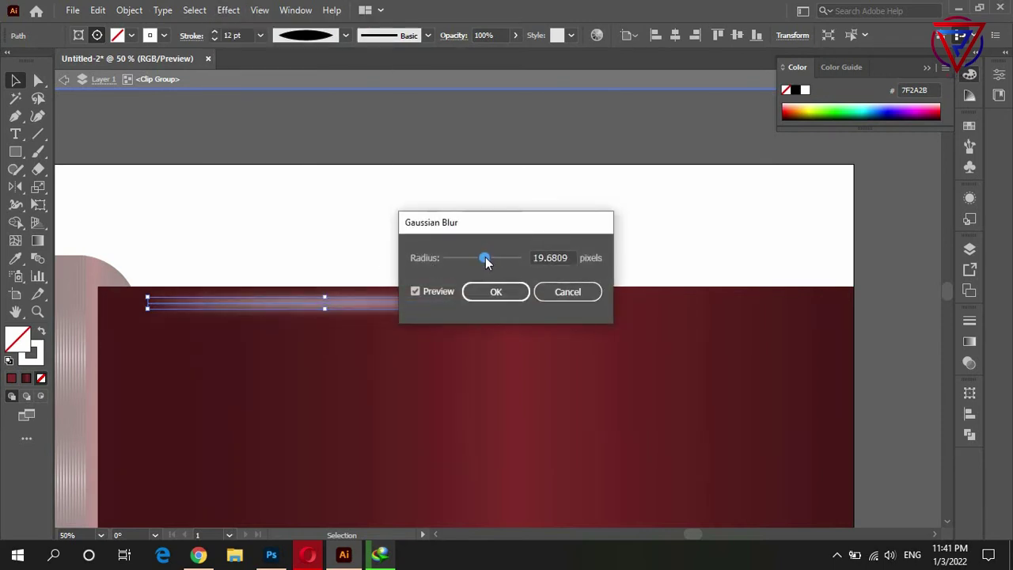
left_click(475, 291)
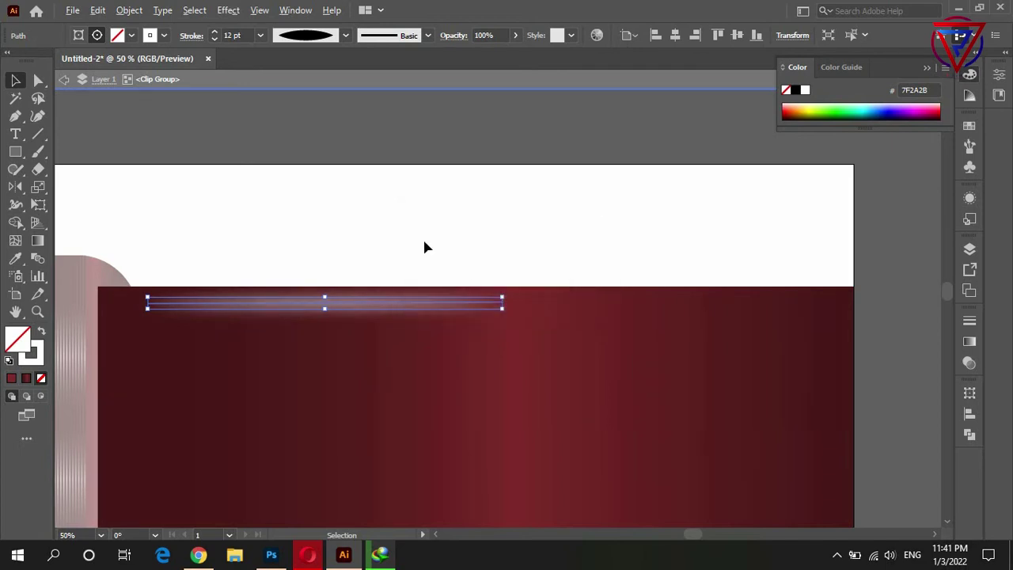
left_click(423, 242)
Duplicate the blurred highlight further right along the wrapper top.
scroll(423, 241, "down", 2)
scroll(161, 270, "down", 1)
scroll(237, 268, "up", 1)
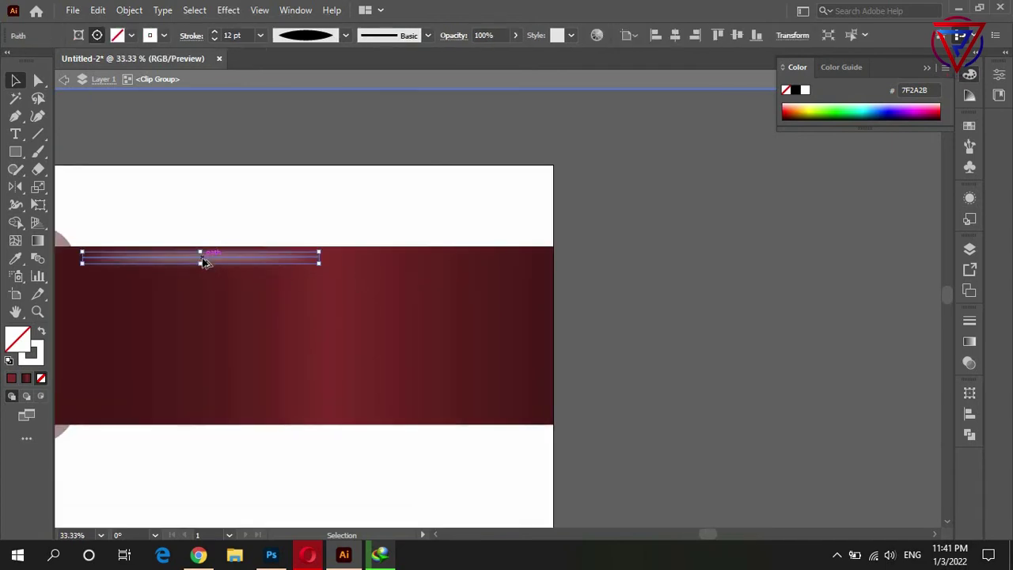
mouse_move(204, 261)
left_mouse_down()
mouse_move(445, 262)
mouse_move(475, 319)
left_mouse_up()
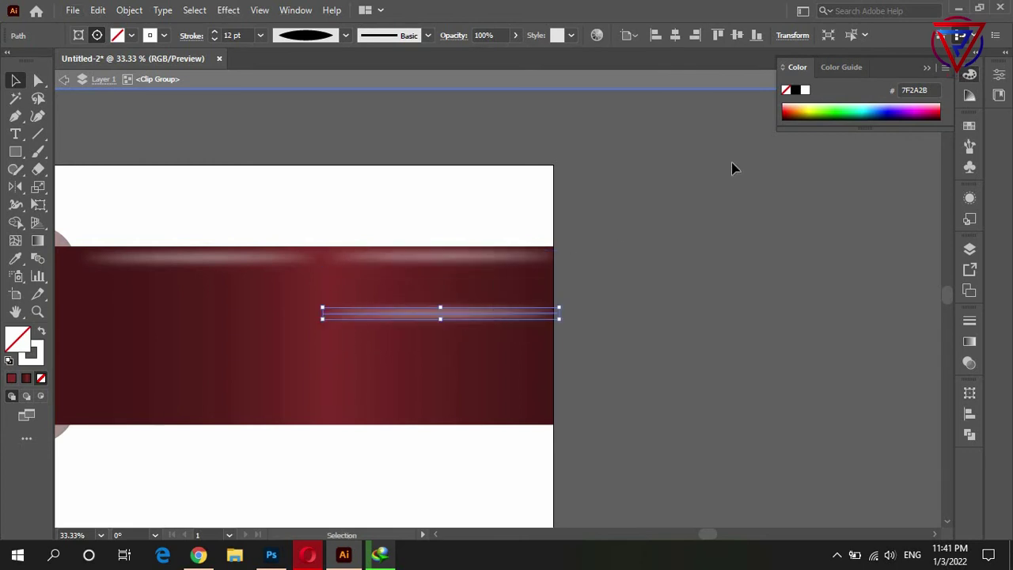
Make a black-stroked, unfilled streak along the body's bottom edge and copy it leftward.
left_click(797, 95)
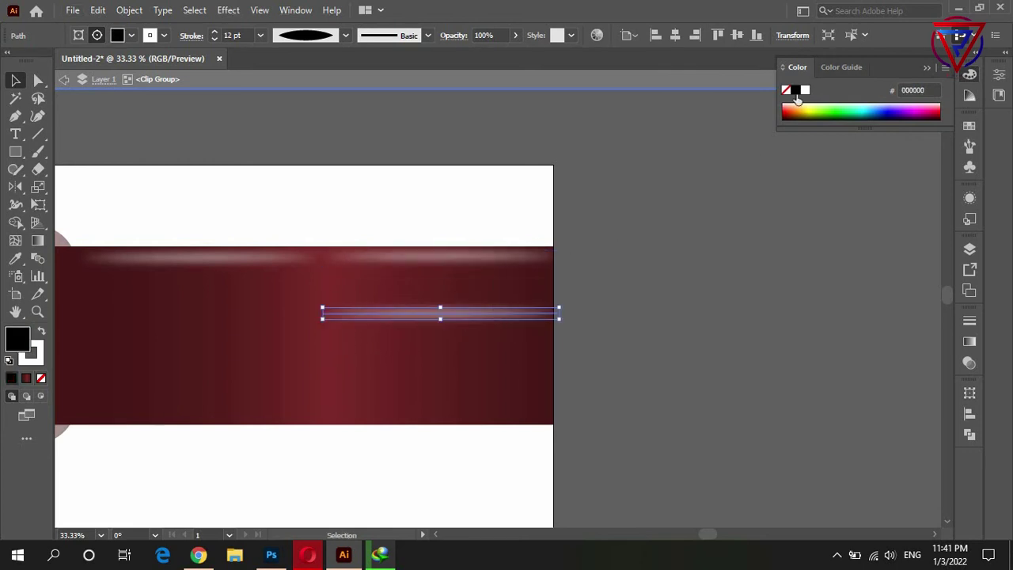
left_click(41, 378)
left_click(797, 94)
scroll(514, 288, "down", 2)
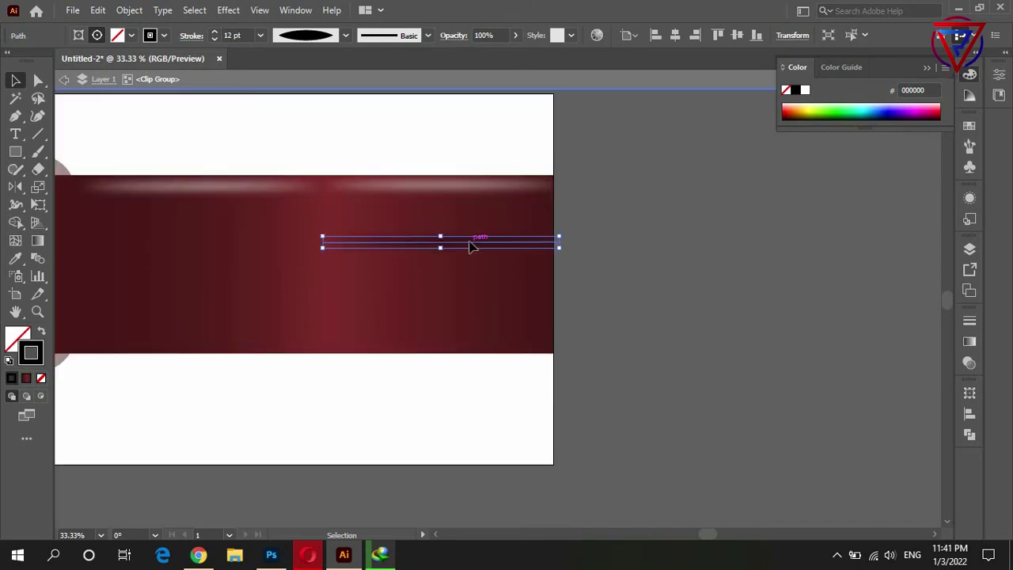
left_click_drag(470, 245, 479, 353)
left_click(610, 369)
scroll(737, 362, "down", 1)
scroll(608, 350, "up", 2)
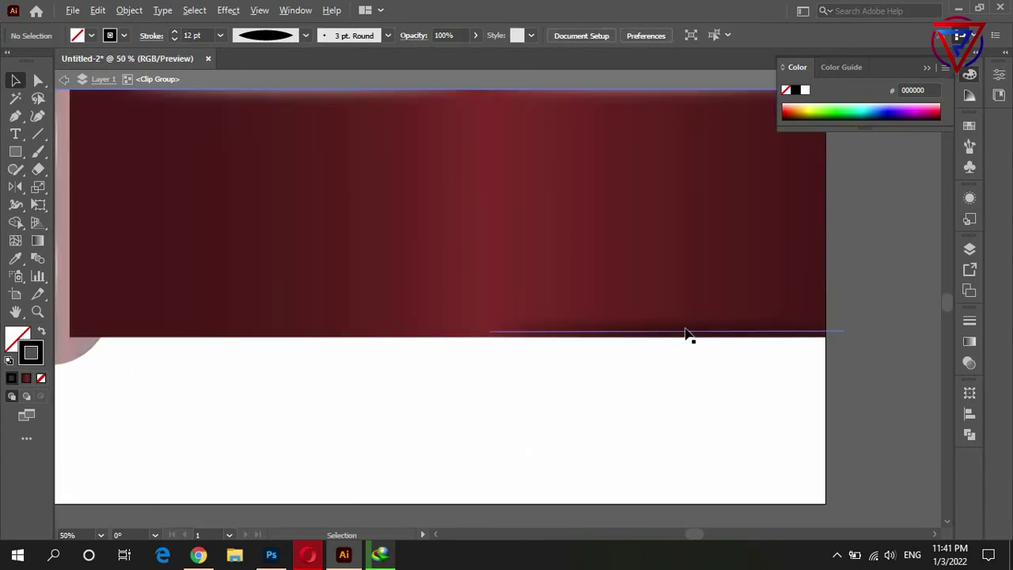
scroll(655, 363, "down", 1)
left_click_drag(656, 362, 388, 361)
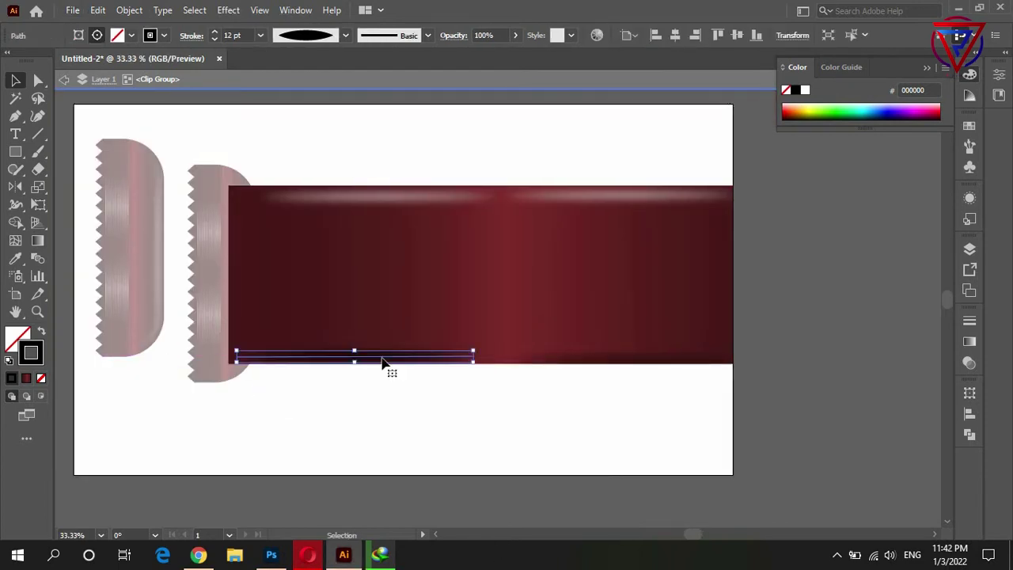
Shift the dark streaks left along the bottom edge and exit isolation mode.
left_click(504, 424)
scroll(307, 419, "down", 2)
scroll(309, 427, "up", 2)
left_click_drag(306, 365, 237, 366)
left_click(316, 433)
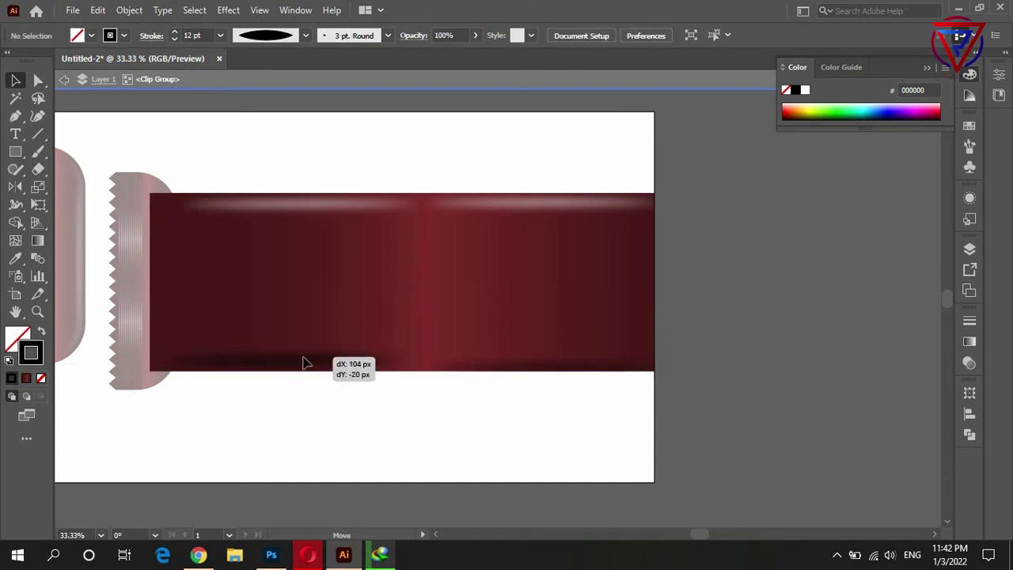
left_click(305, 421)
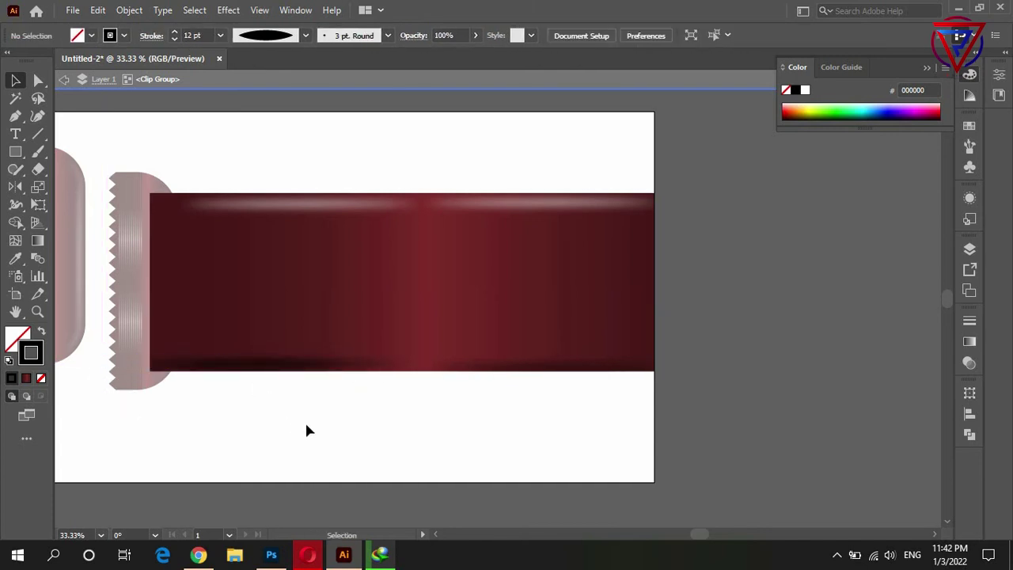
scroll(251, 411, "down", 1)
scroll(299, 434, "up", 2)
scroll(464, 332, "up", 1)
scroll(204, 364, "down", 1)
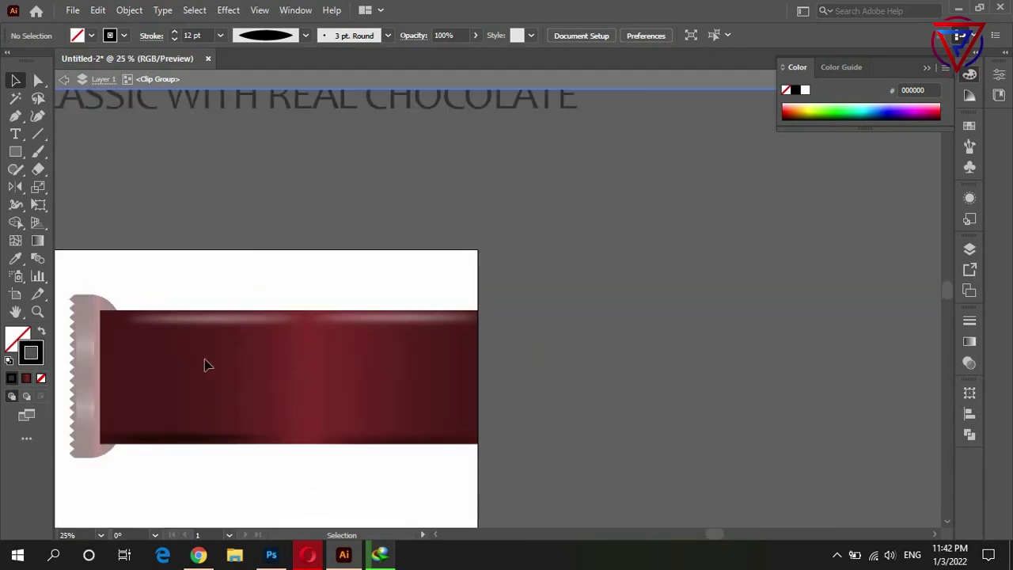
left_click(64, 79)
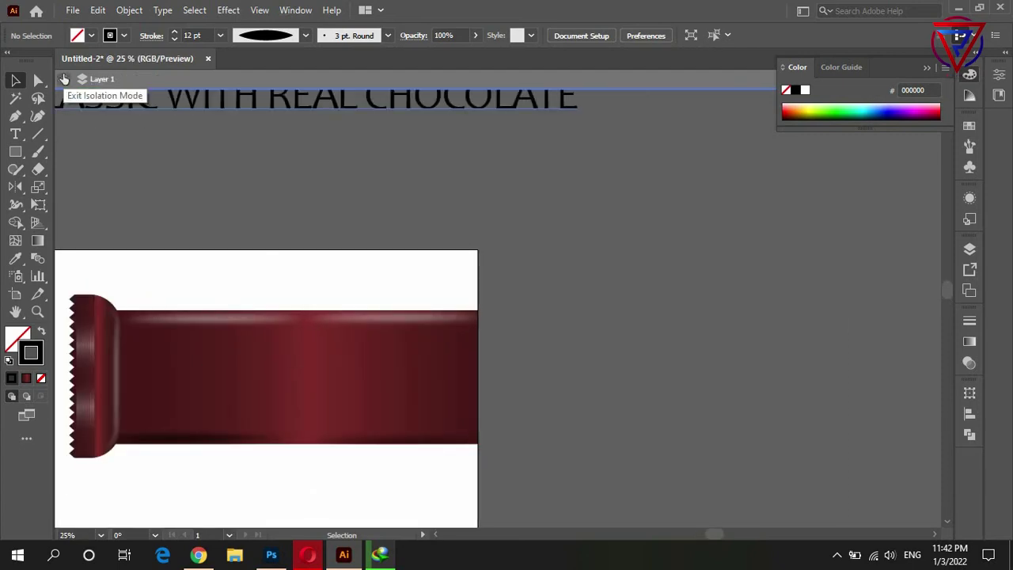
scroll(217, 295, "down", 1)
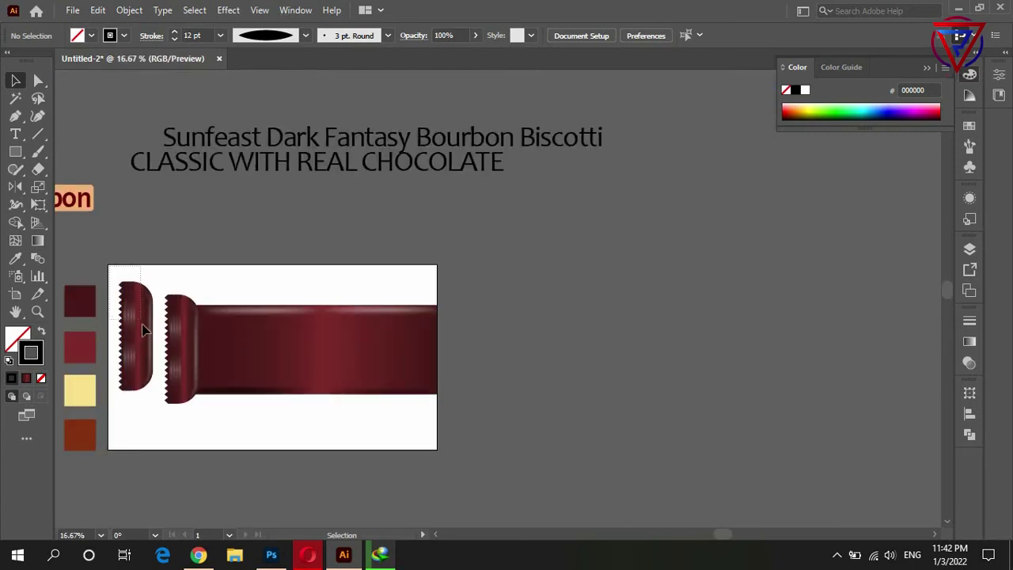
Rotate the wrapper end cap 180° and move it to the right end of the bar.
left_click_drag(114, 275, 139, 340)
right_click(140, 356)
mouse_move(186, 250)
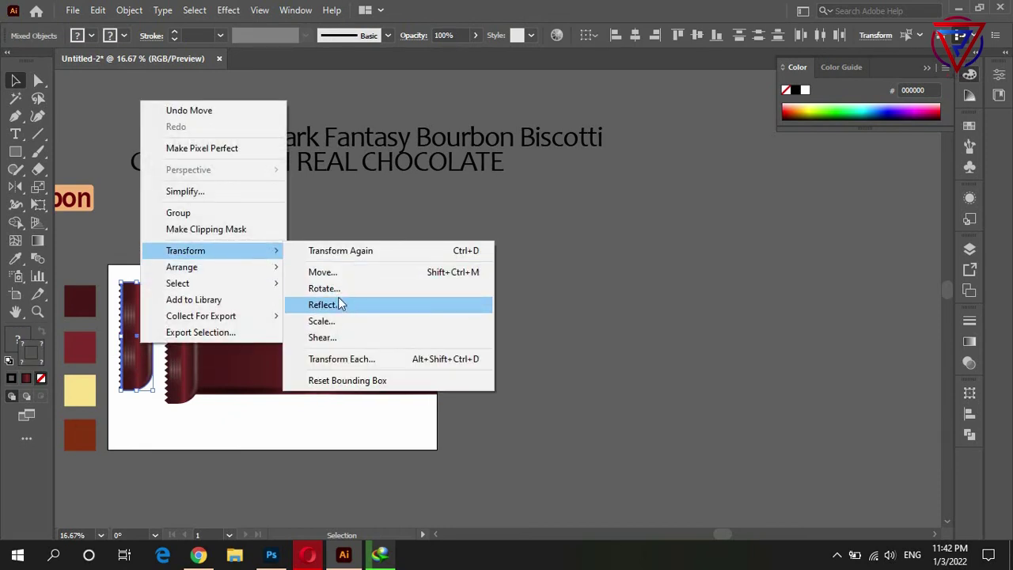
left_click(336, 288)
left_click(573, 380)
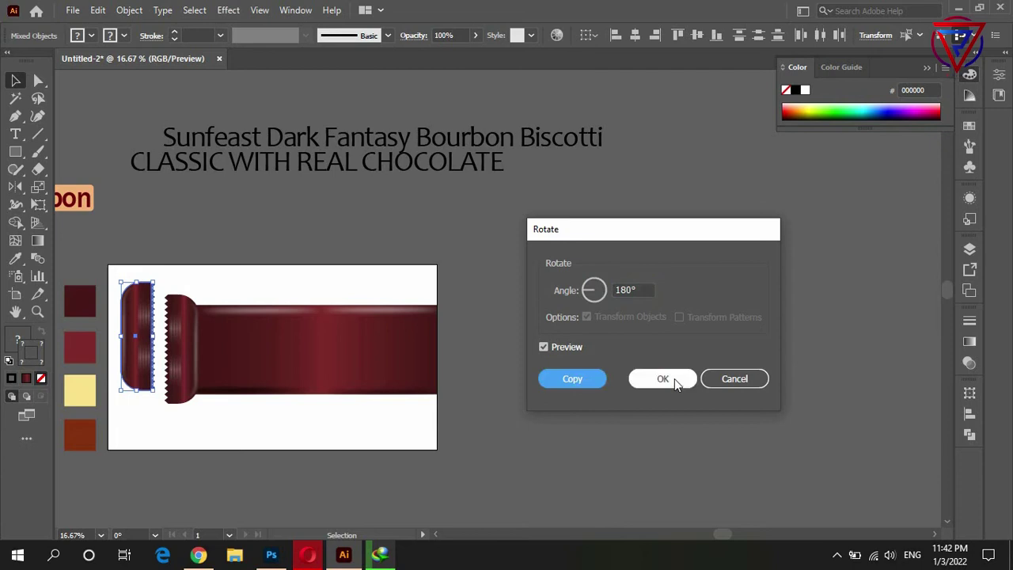
left_click_drag(138, 319, 475, 272)
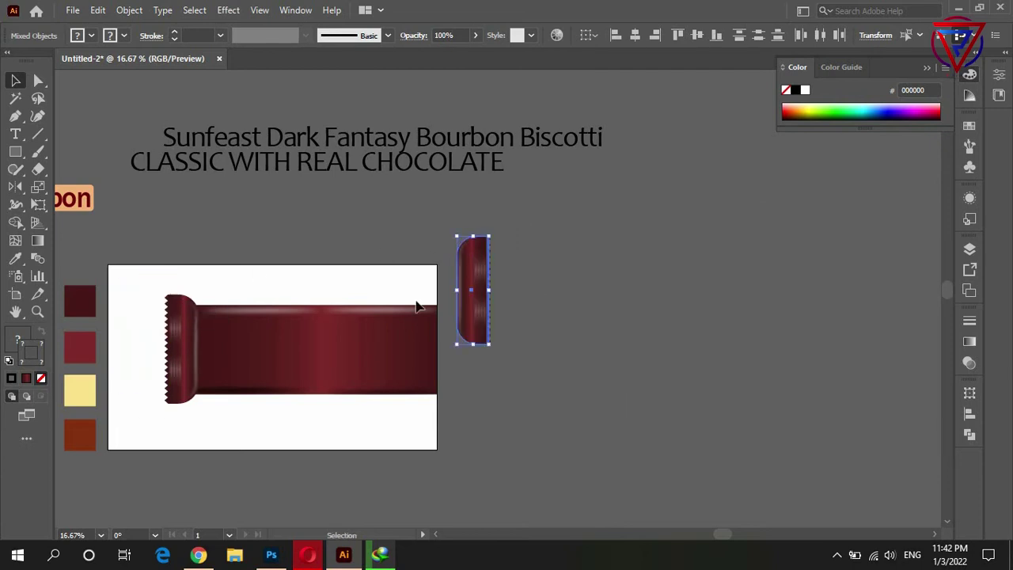
Vertically centre the right cap with the bar and butt it against the bar's end.
left_click(183, 332, "shift")
left_click(697, 35)
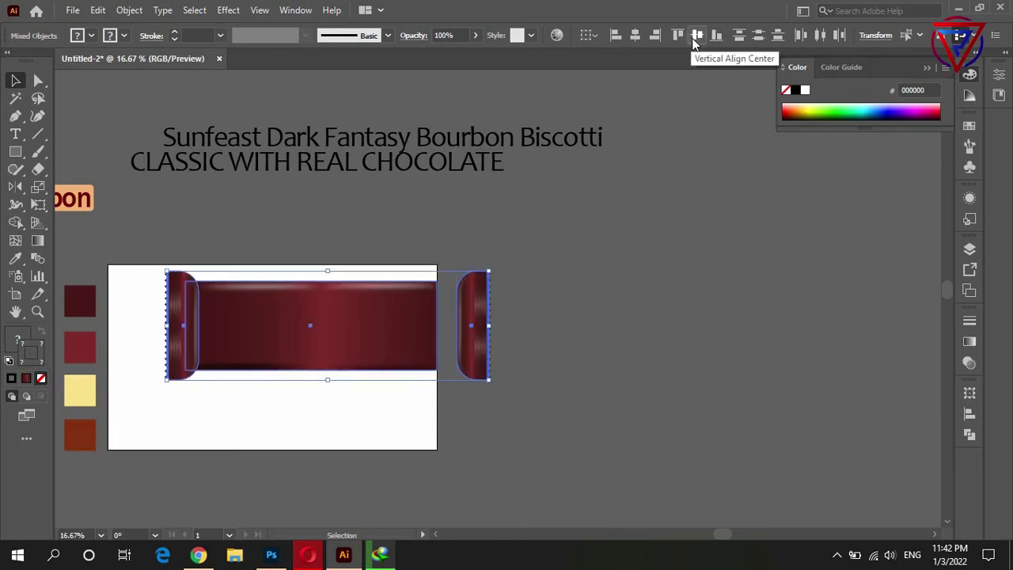
left_click(510, 349)
mouse_move(479, 348)
left_mouse_down()
mouse_move(463, 350)
mouse_move(439, 318)
left_mouse_up()
key("ctrl+z")
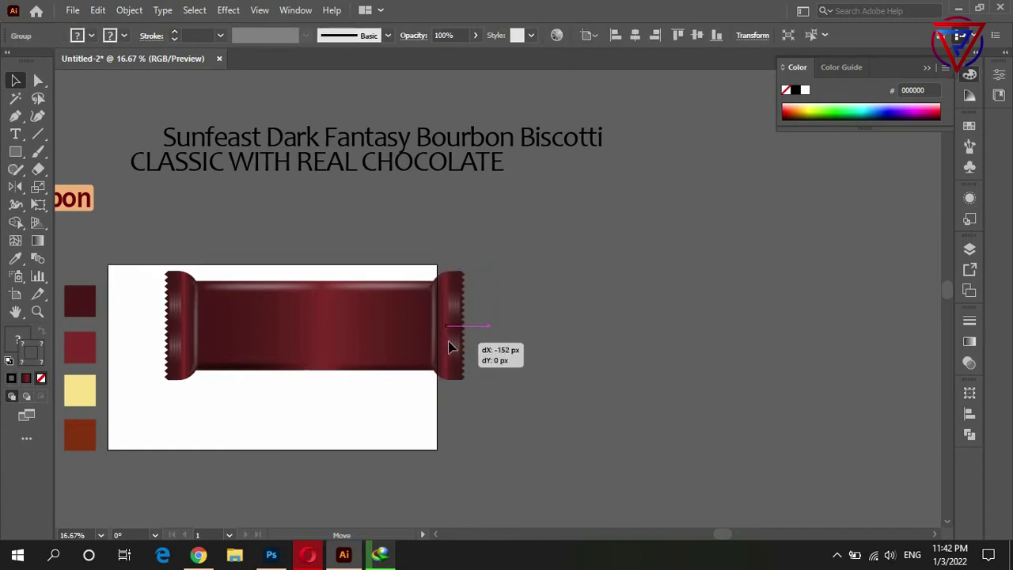
Shift the assembled wrapper, with its bar and both caps, left onto the artboard.
left_click(377, 322, "shift")
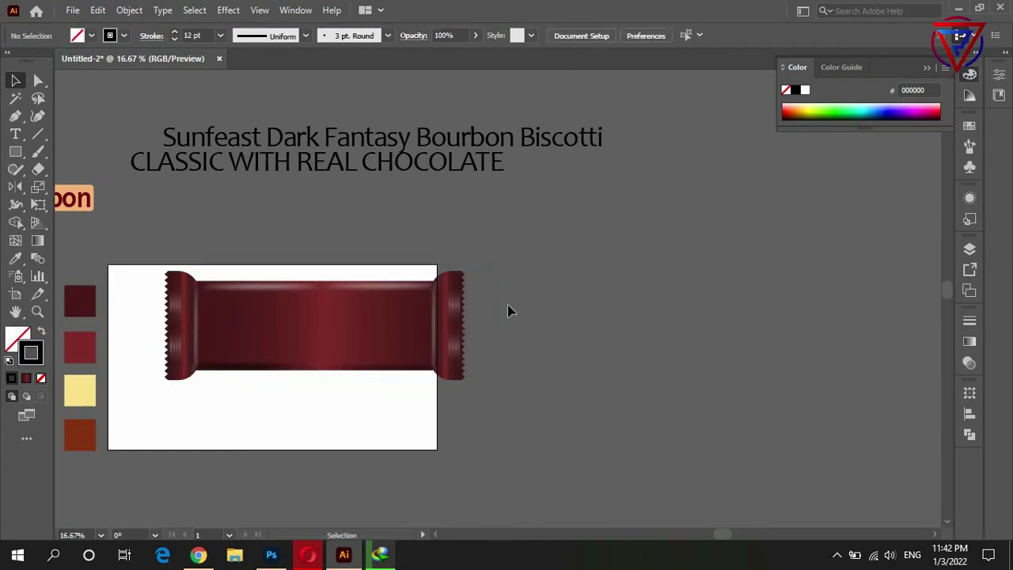
mouse_move(509, 312)
left_mouse_down()
mouse_move(158, 331)
mouse_move(135, 374)
left_mouse_up()
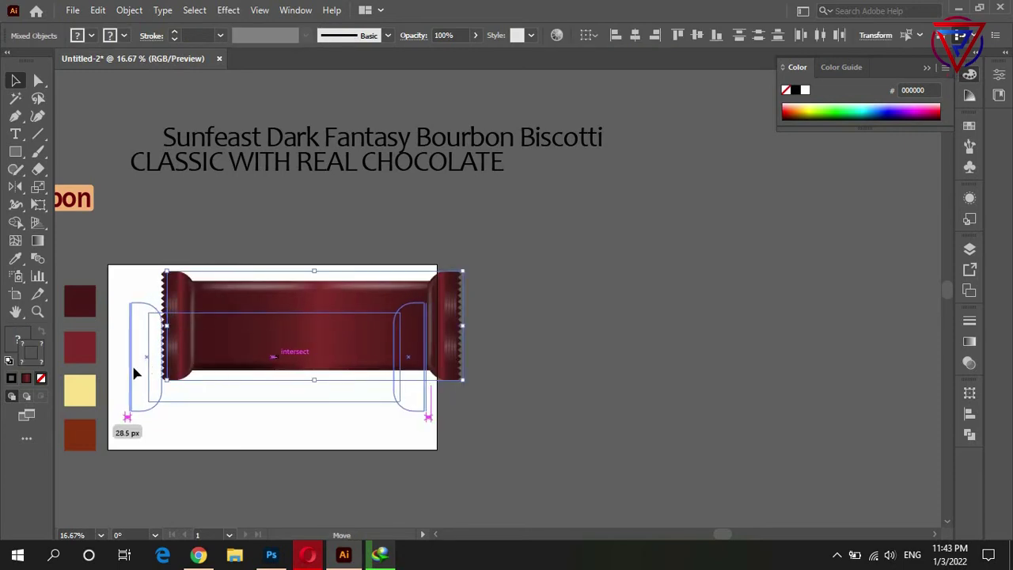
scroll(135, 374, "up", 1)
key("ctrl+shift+a")
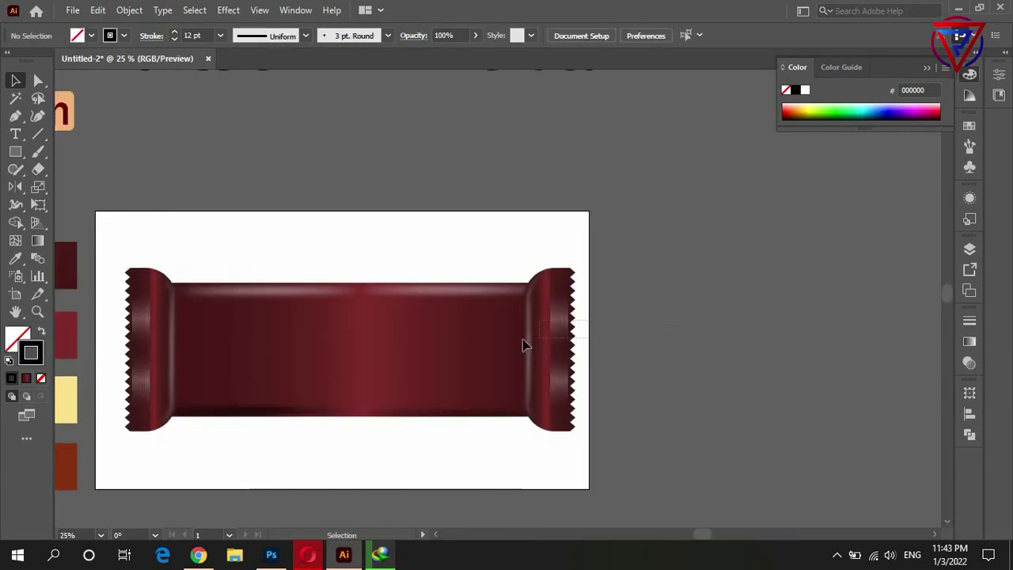
left_click_drag(122, 355, 582, 361)
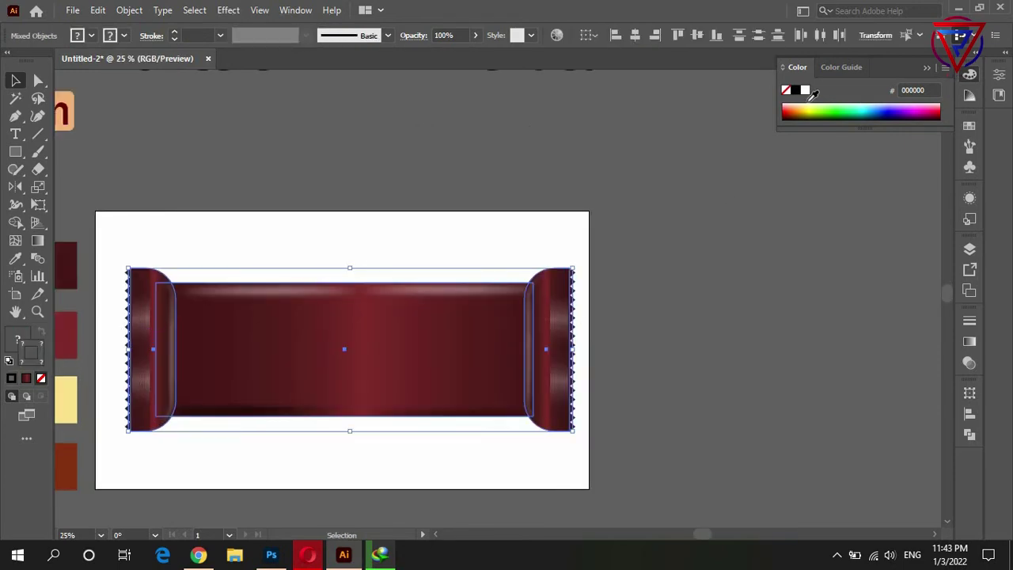
left_click(698, 135)
scroll(384, 391, "down", 1)
scroll(602, 348, "up", 1)
scroll(715, 344, "down", 1)
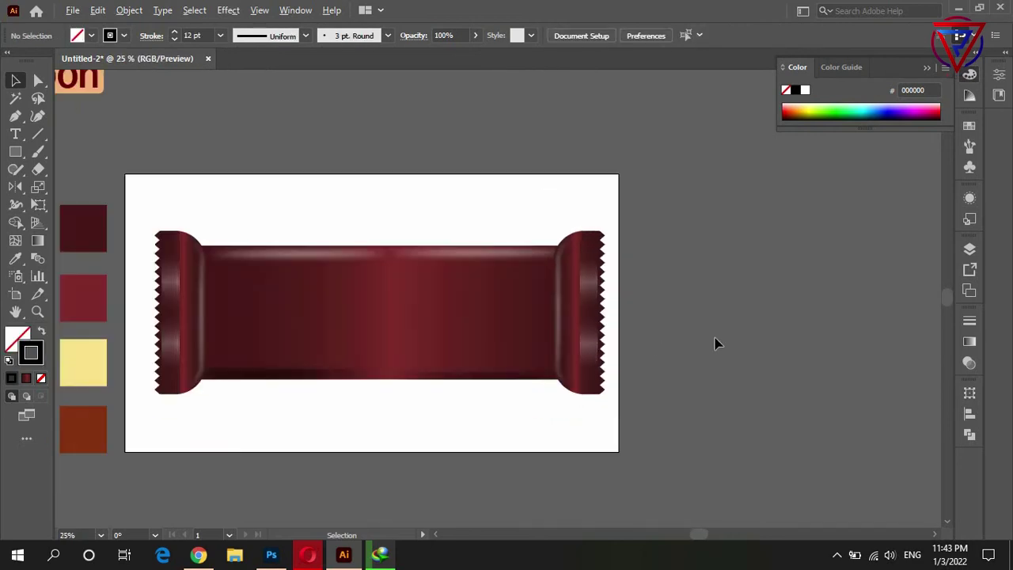
scroll(243, 329, "up", 1)
scroll(309, 328, "down", 1)
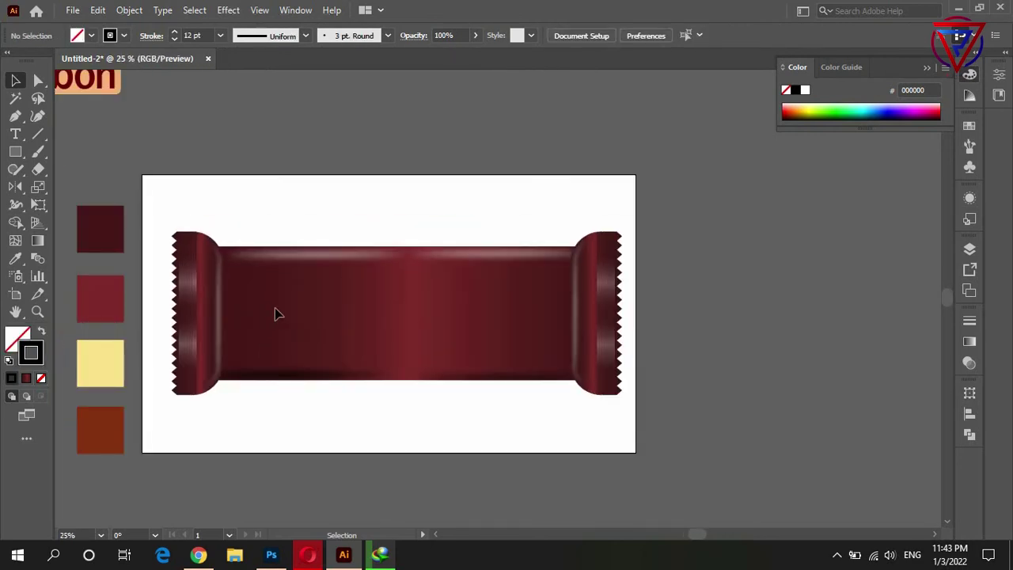
scroll(285, 304, "up", 1)
scroll(340, 269, "up", 1)
scroll(391, 237, "down", 1)
scroll(384, 252, "up", 1)
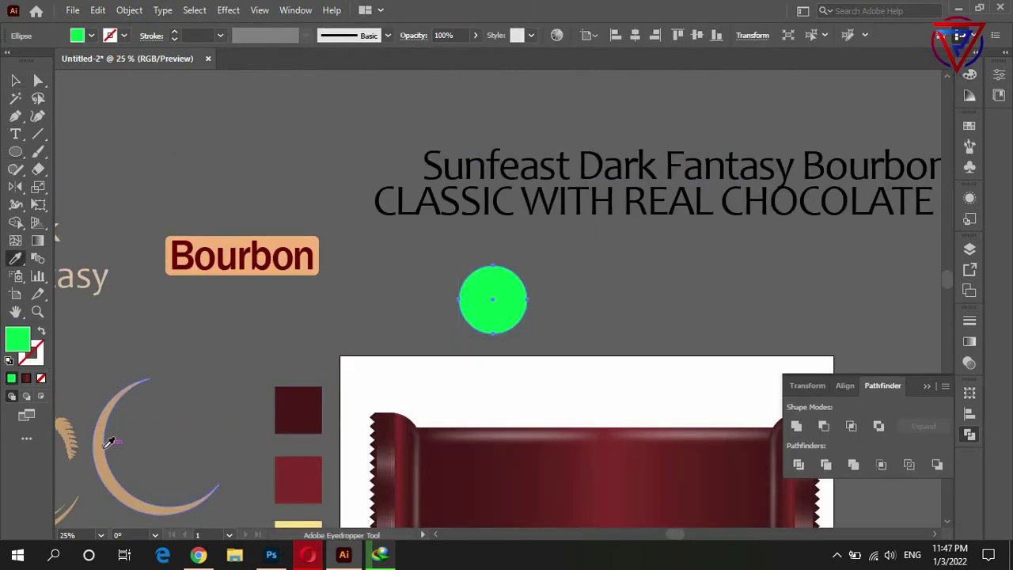
Fill the circle with the crescent's tan colour and give it a 1 pt black stroke.
left_click(109, 444)
key("v")
scroll(557, 327, "up", 1)
scroll(558, 327, "up", 1)
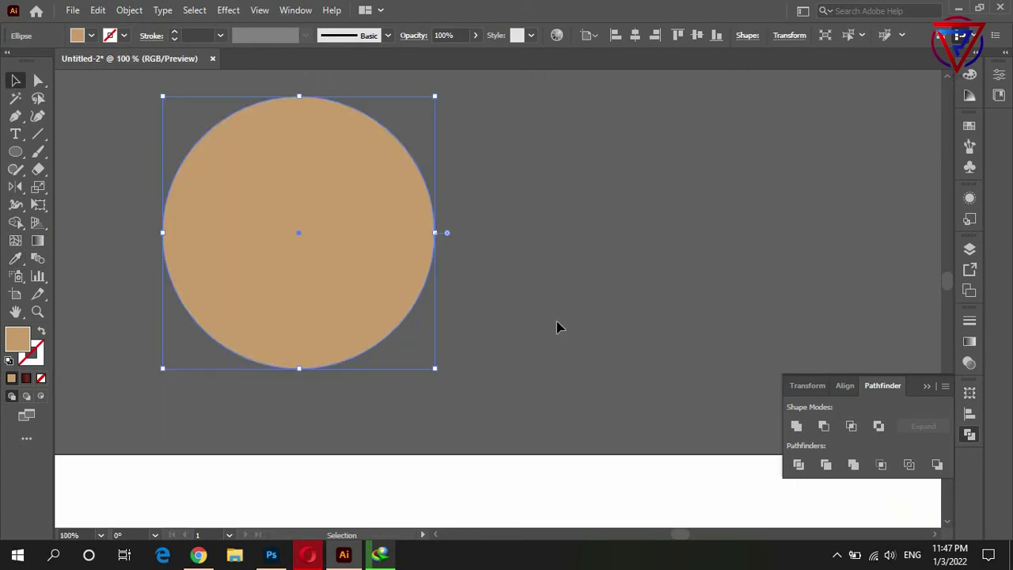
mouse_move(257, 260)
left_mouse_down()
mouse_move(330, 307)
mouse_move(406, 301)
left_mouse_up()
left_click(35, 356)
left_click(795, 89)
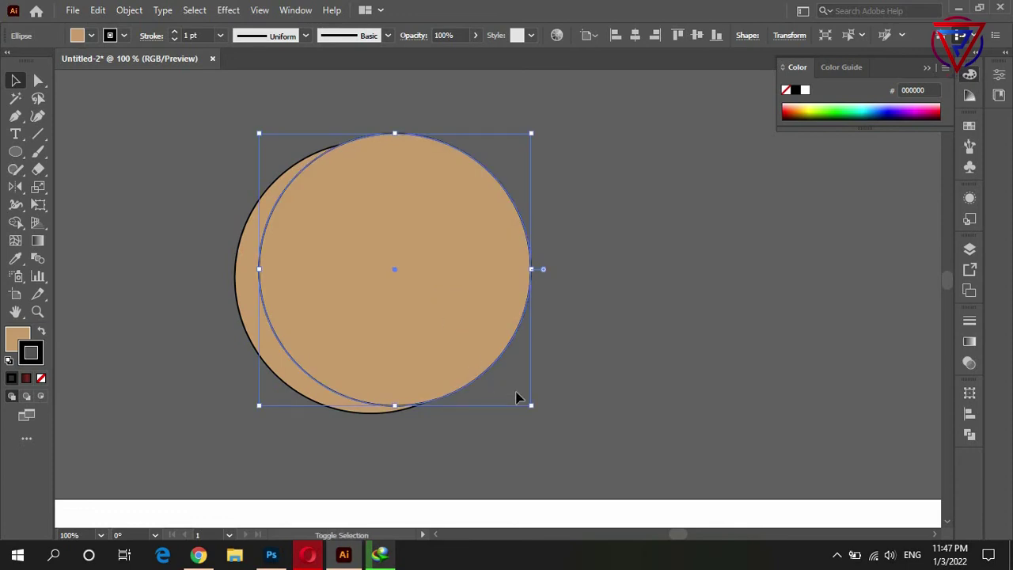
Shrink and nudge the front circle, then Alt-drag a smaller copy up and right.
left_click_drag(532, 405, 516, 389)
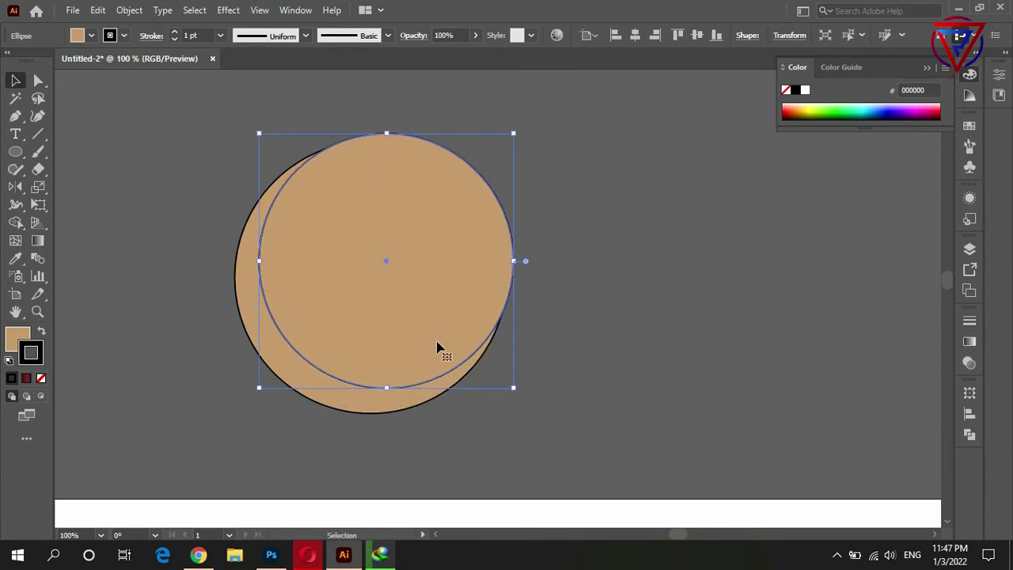
left_click_drag(435, 350, 442, 361)
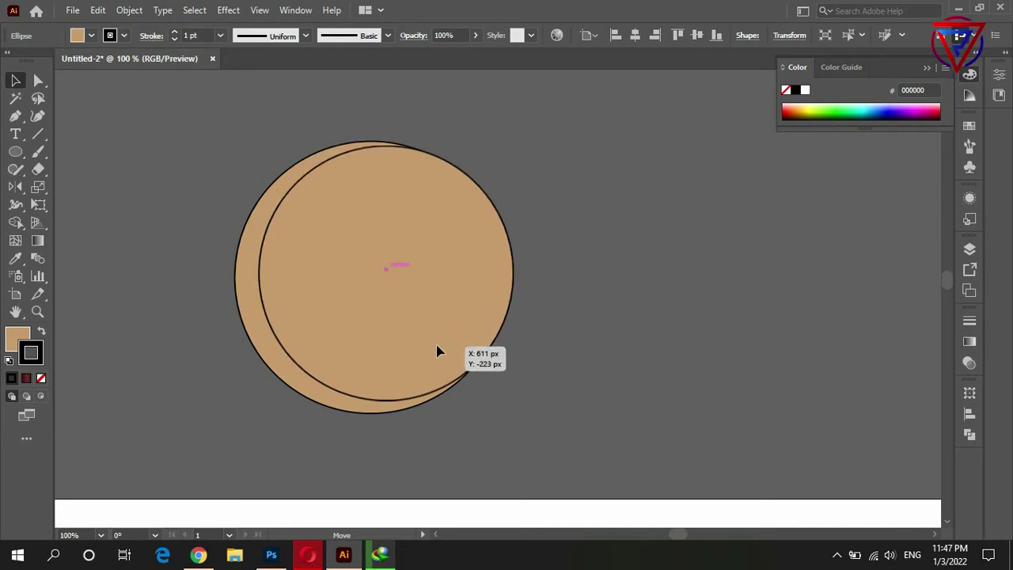
left_click(559, 340)
left_click_drag(360, 333, 382, 326)
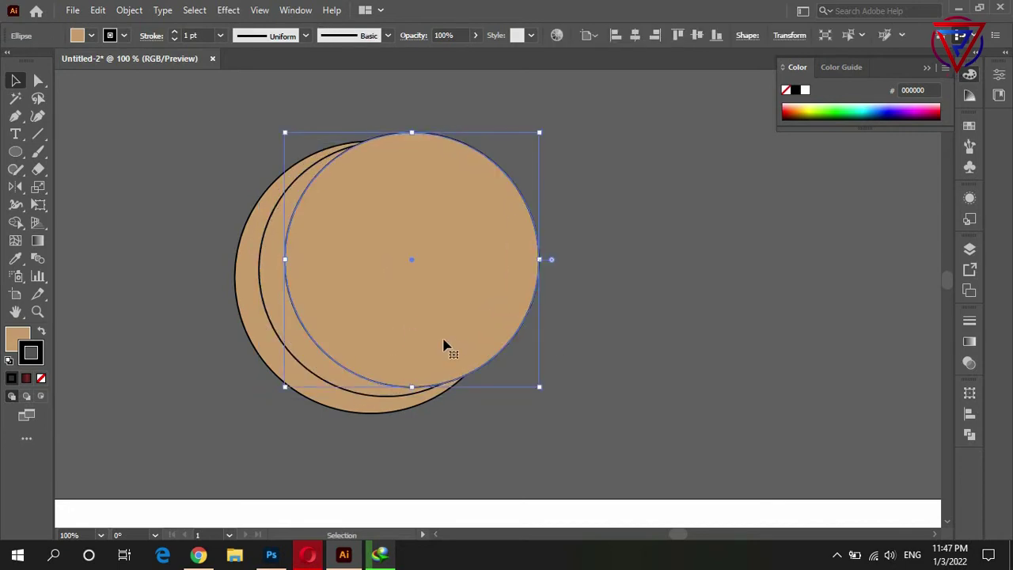
left_click_drag(540, 387, 529, 379)
left_click_drag(404, 315, 401, 321)
left_click_drag(526, 385, 520, 379)
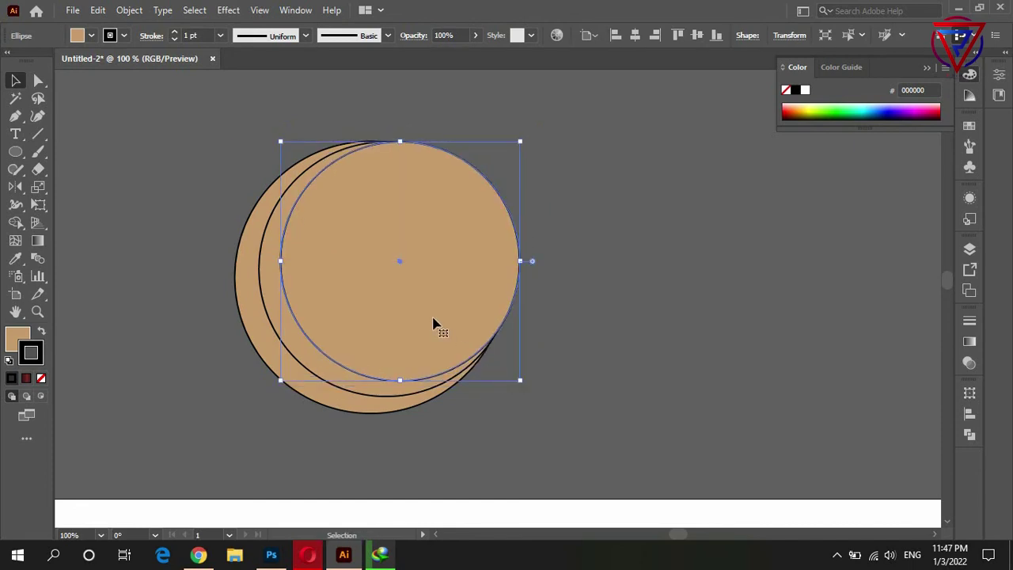
Add another smaller copy offset up-right at 214 px, then select all four circles.
left_click_drag(399, 319, 413, 310)
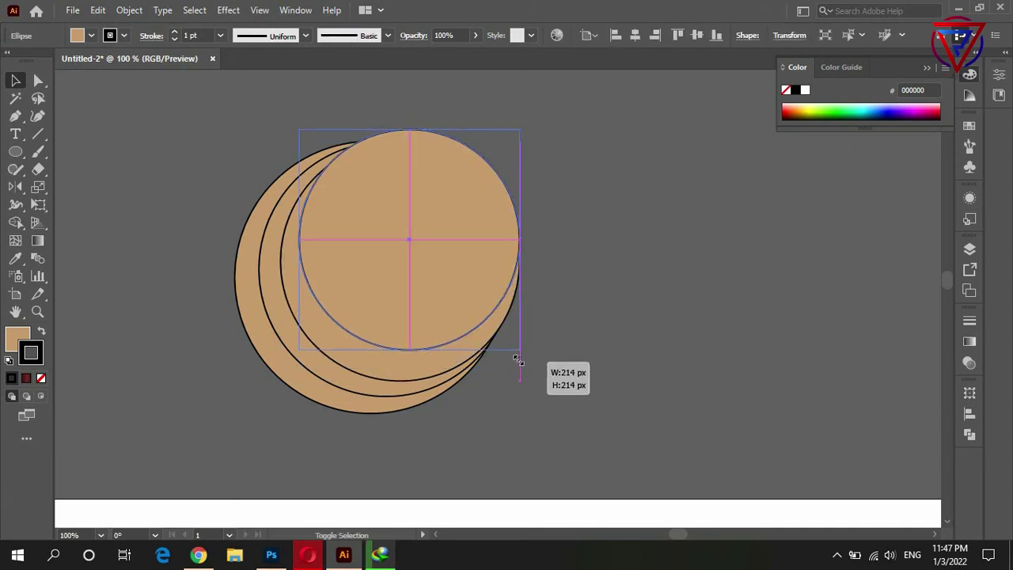
left_click_drag(537, 370, 519, 348)
left_click_drag(400, 282, 404, 290)
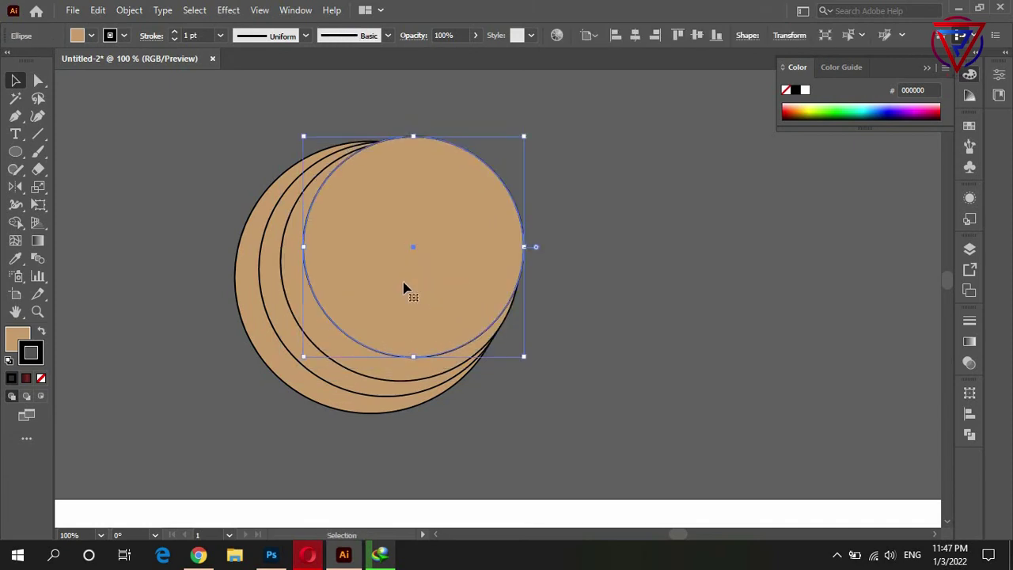
left_click(649, 222)
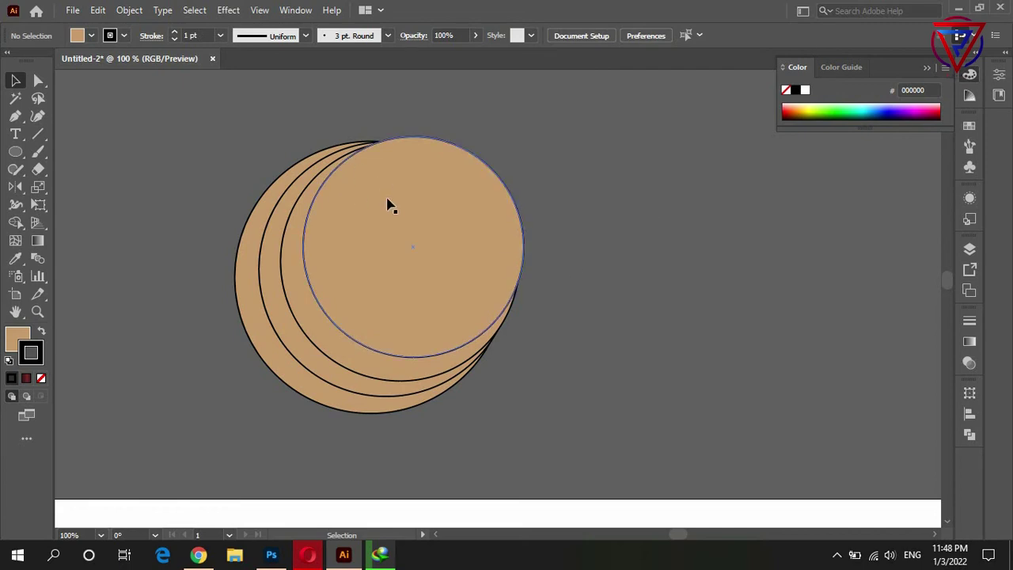
left_click_drag(388, 210, 390, 214)
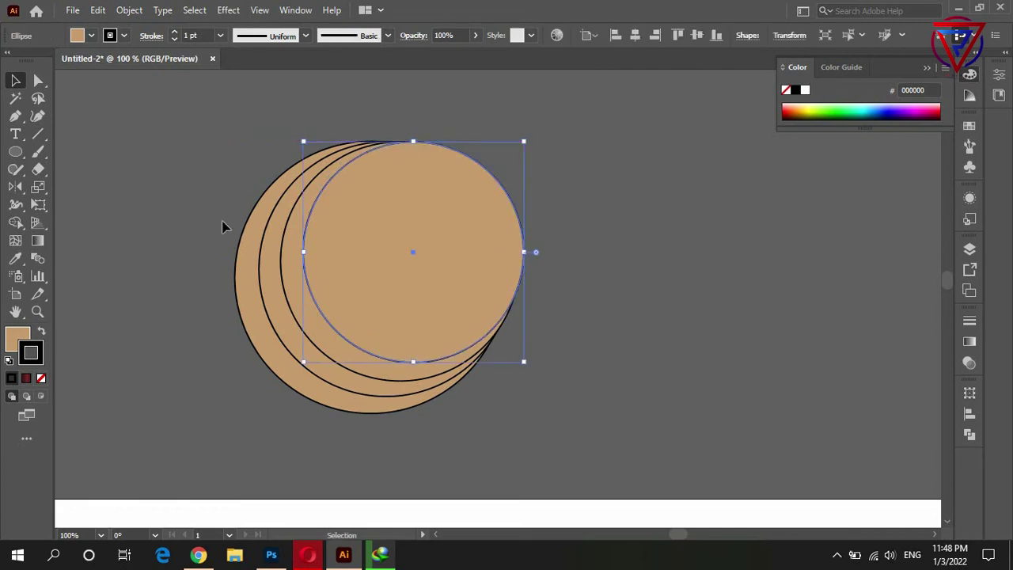
key("ctrl+a")
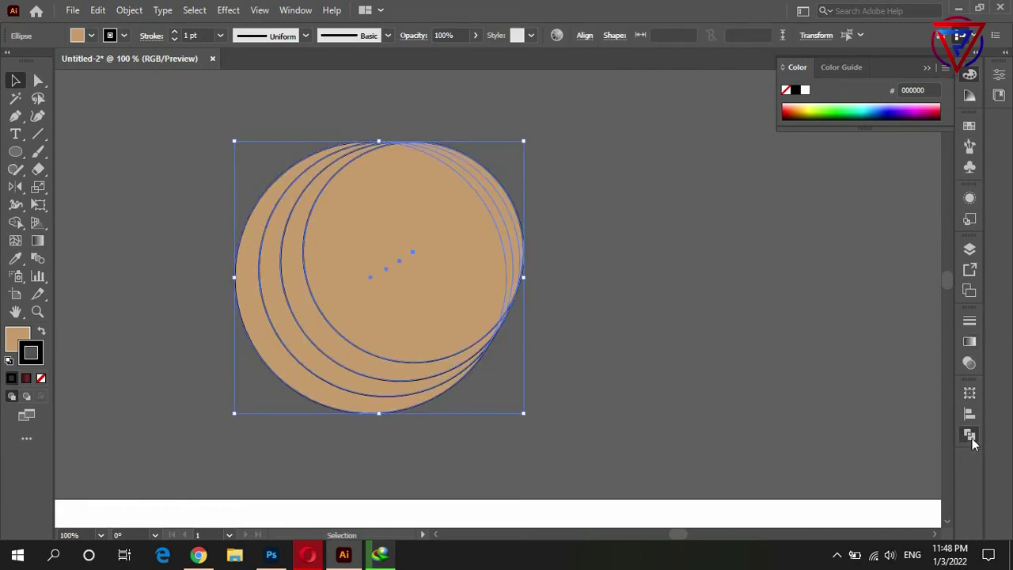
Divide the overlapping circles into separate pieces with the Pathfinder.
left_click(970, 435)
left_click(822, 467)
left_click(737, 290)
left_click(388, 260)
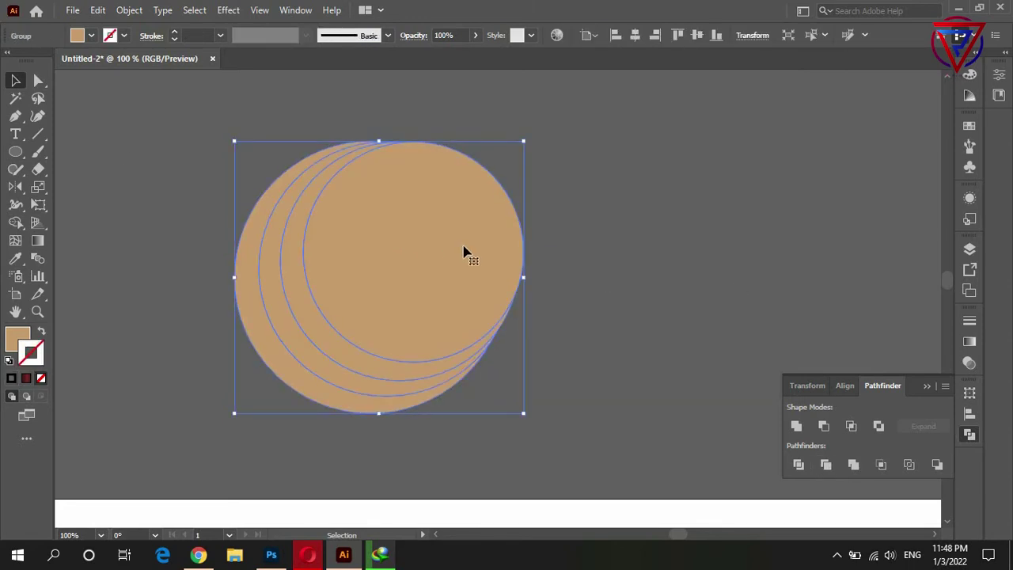
left_click(38, 80)
left_click(802, 117)
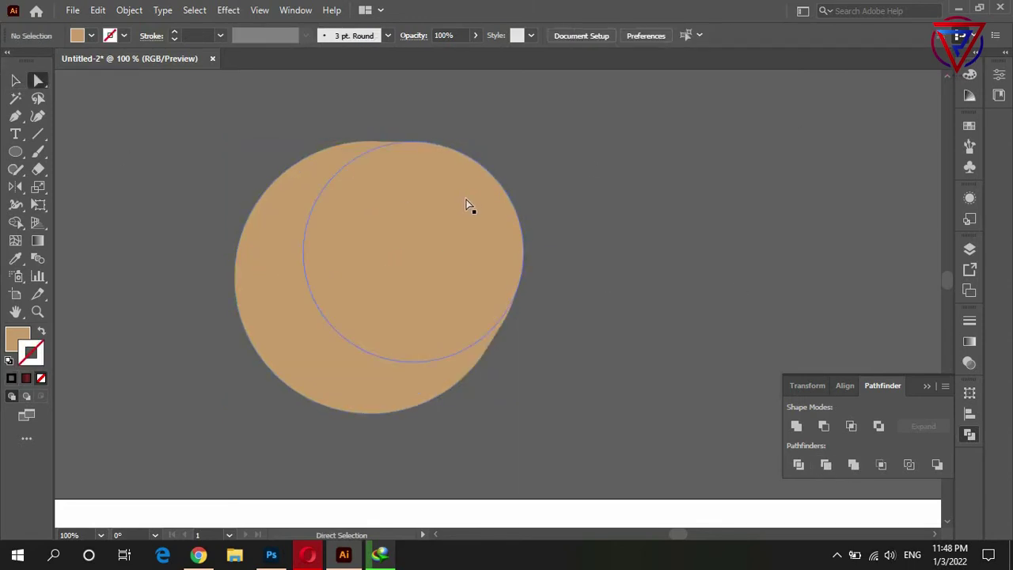
Pull away the extra pieces to leave three nested crescents, enlarging them slightly.
left_click_drag(470, 208, 646, 166)
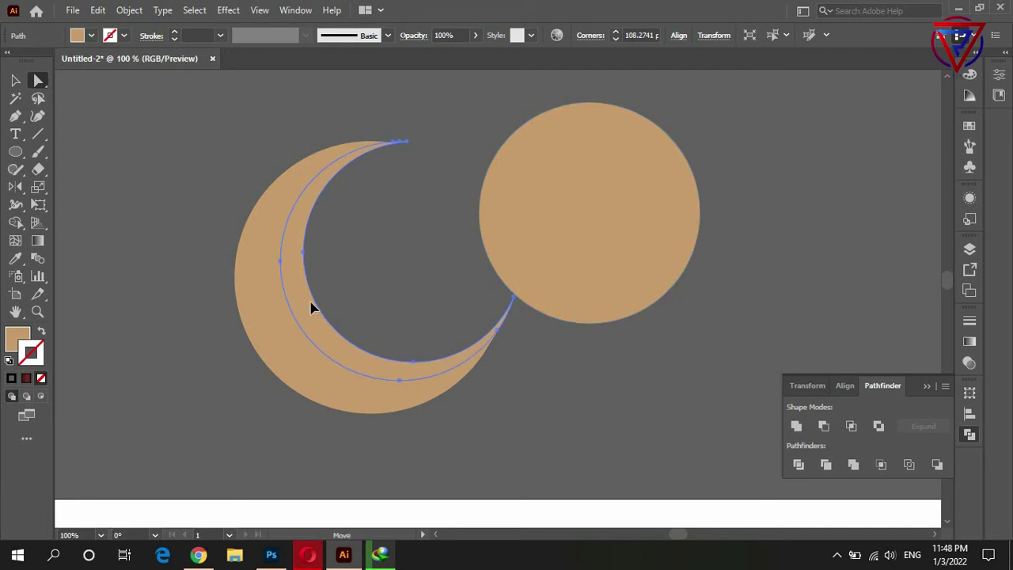
left_click_drag(311, 308, 248, 341)
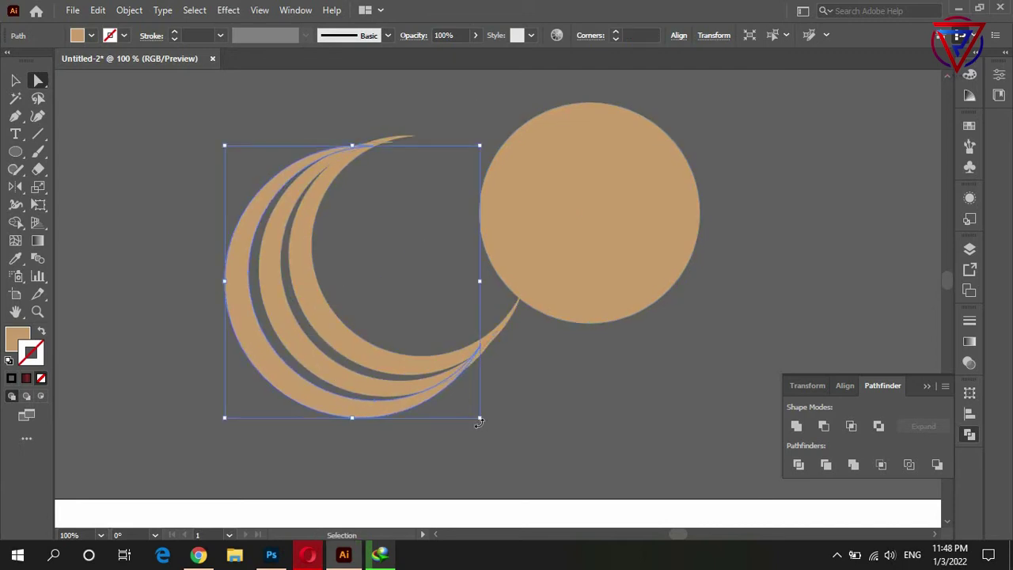
left_click_drag(478, 418, 491, 428)
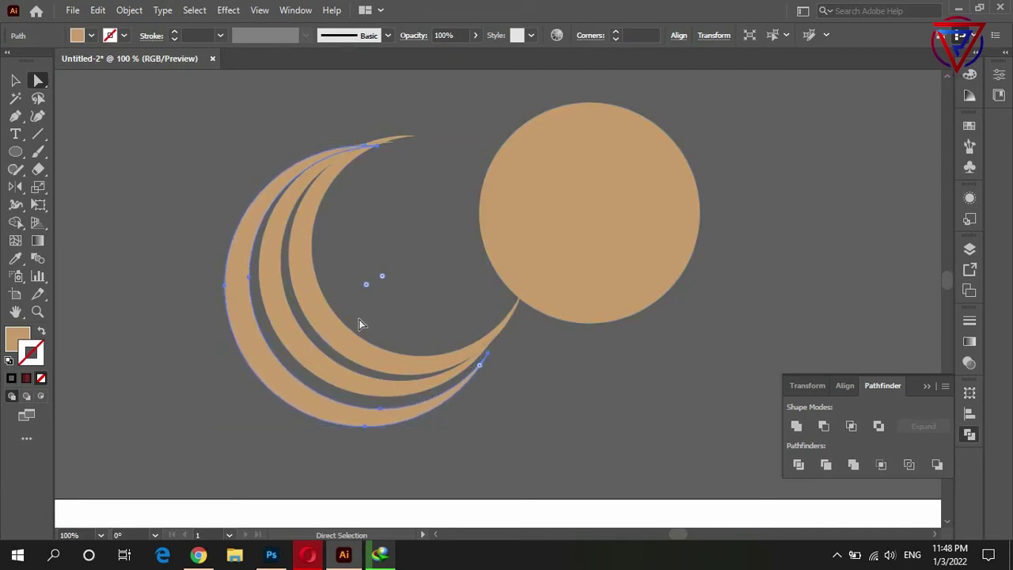
scroll(360, 323, "up", 2)
Rotate, shrink and shift the innermost crescent, moving the spare circle clear.
left_click(319, 353)
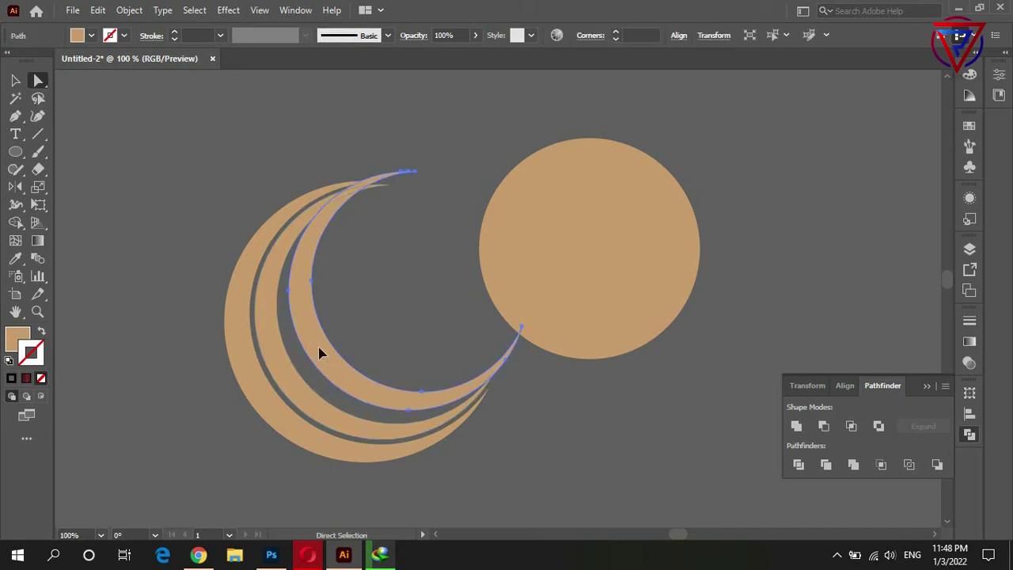
key("ctrl")
left_click_drag(529, 414, 339, 495)
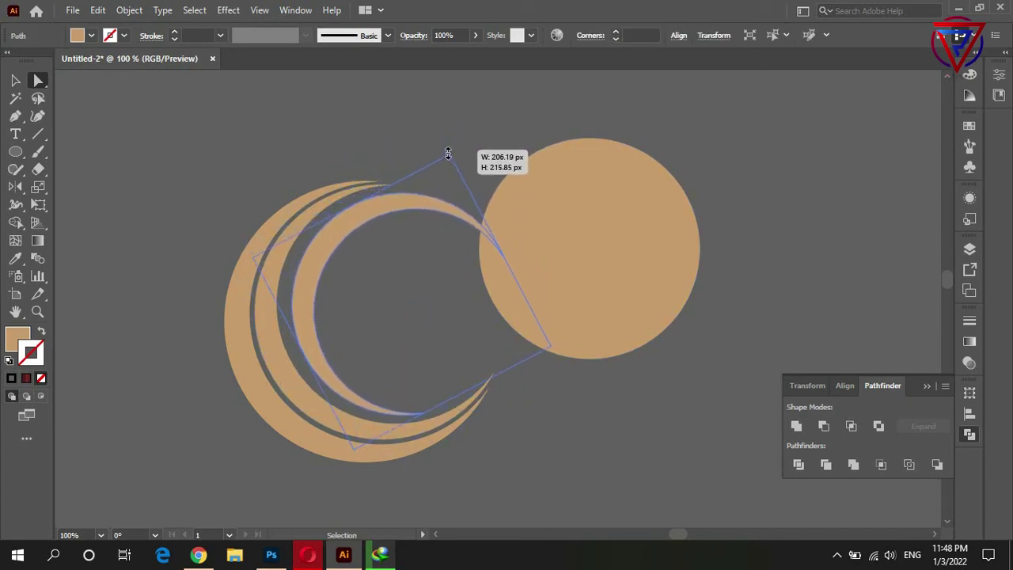
left_click_drag(458, 130, 448, 153)
left_click_drag(311, 268, 301, 264)
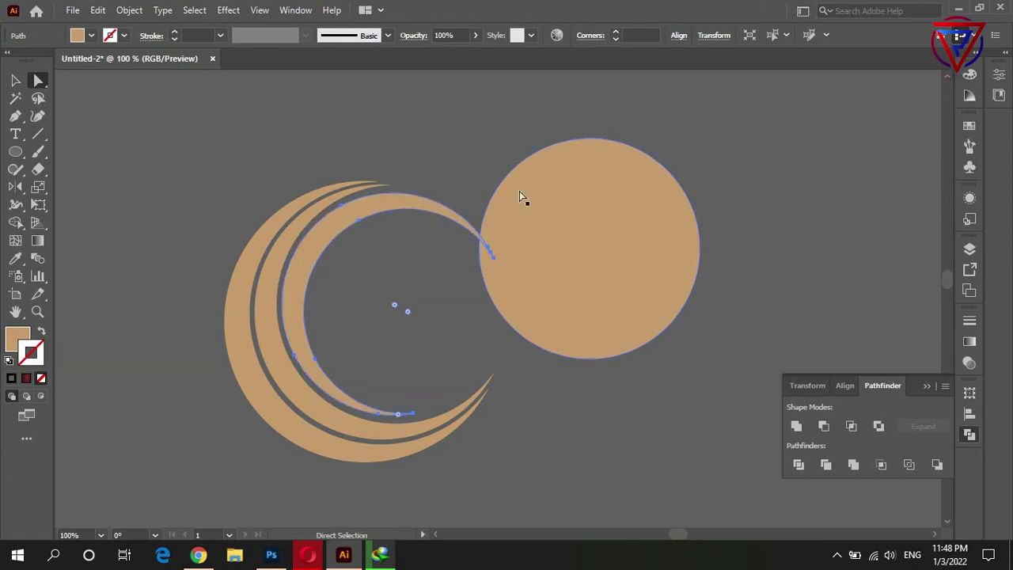
left_click_drag(522, 197, 654, 182)
left_click(514, 197)
left_click(406, 181)
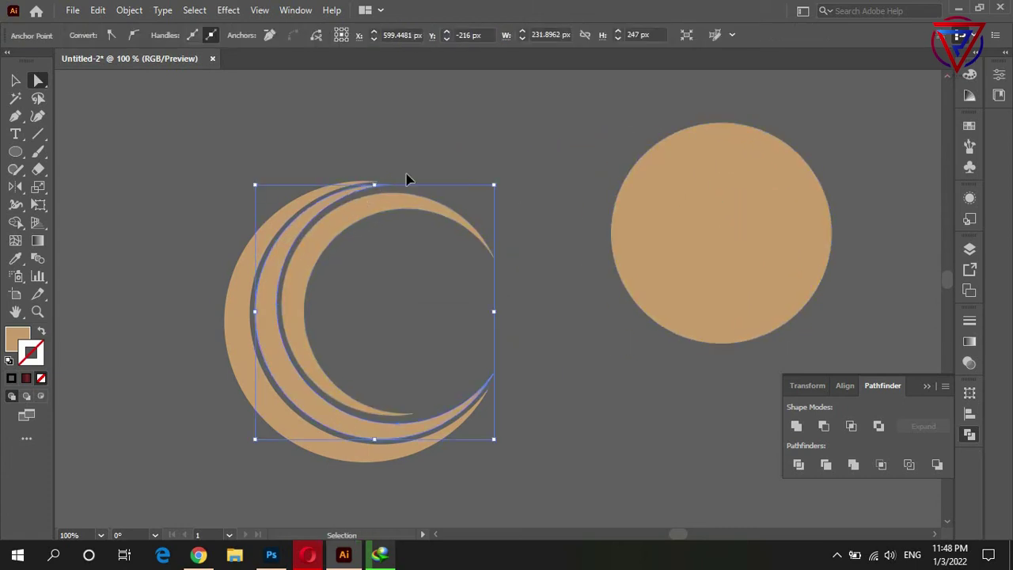
left_click_drag(505, 184, 562, 192)
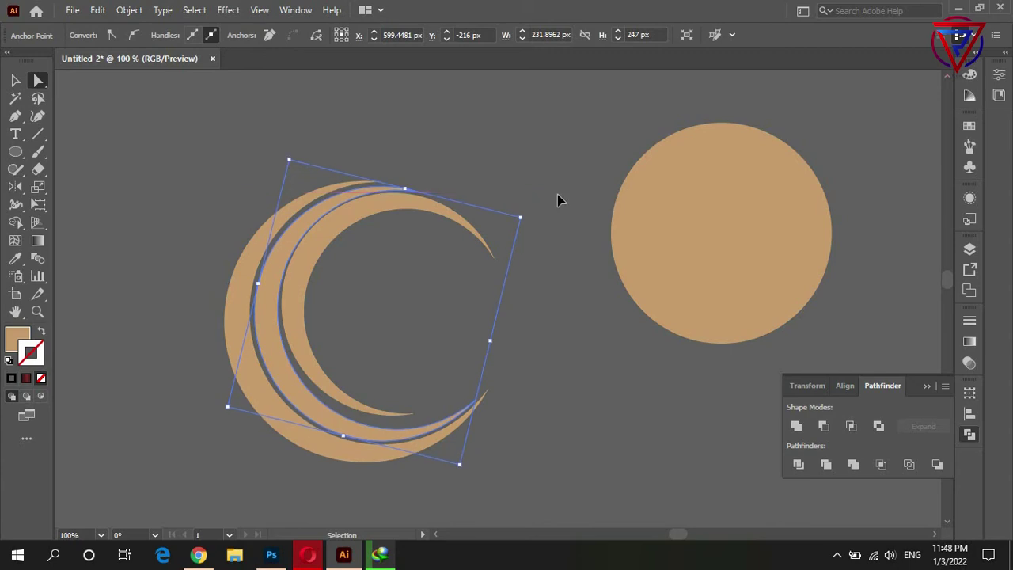
Nudge the inner crescent into alignment and delete the leftover circle.
key("ctrl+a")
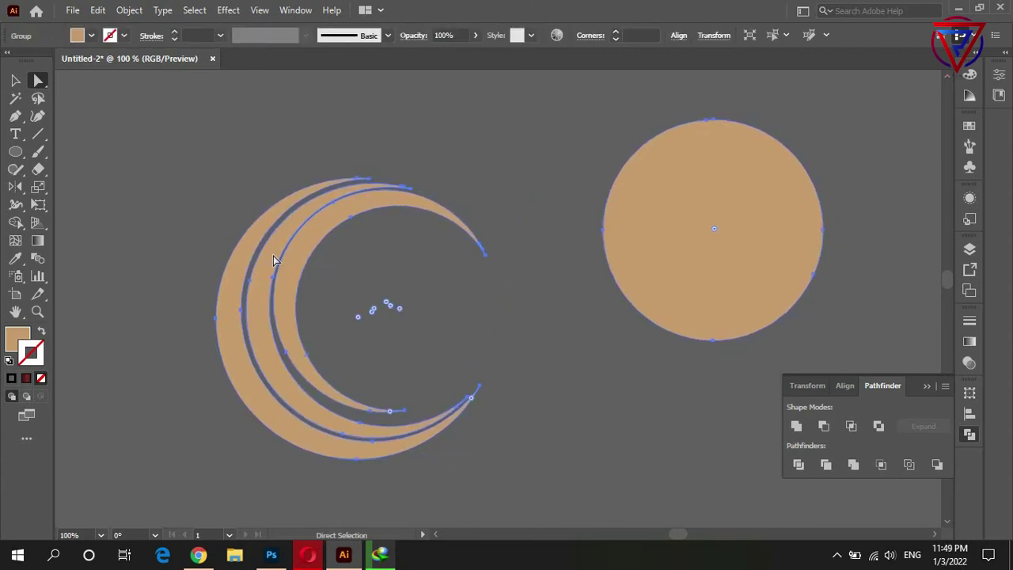
key("ctrl+shift+a")
left_click_drag(289, 238, 286, 231)
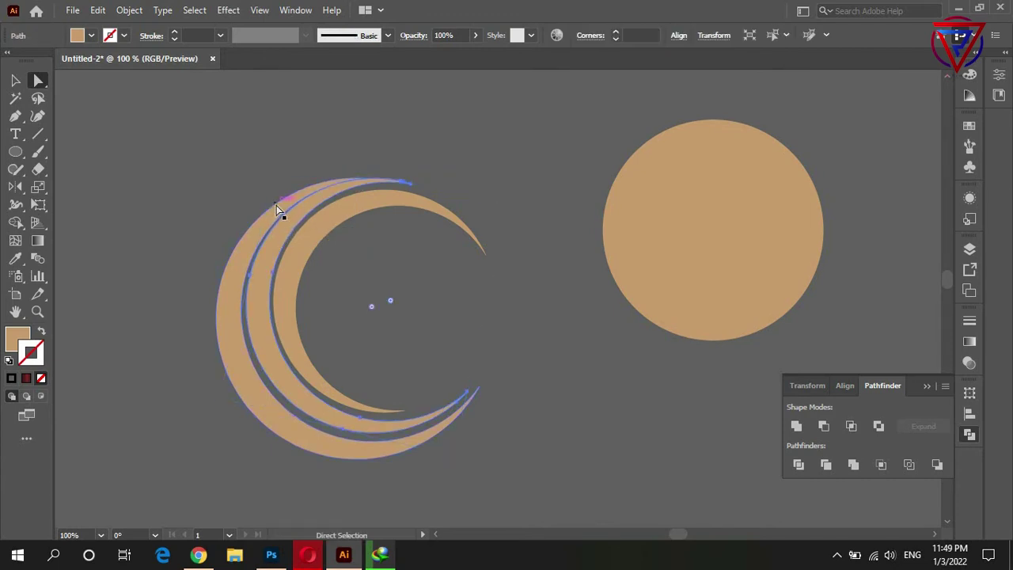
key("ctrl+a")
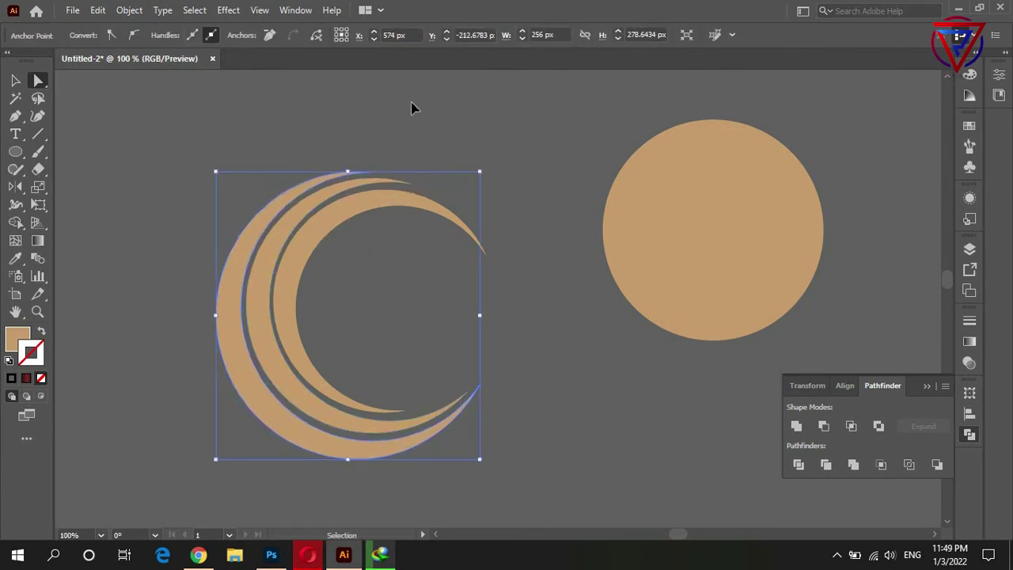
left_click(553, 245)
left_click(673, 219)
key("Delete")
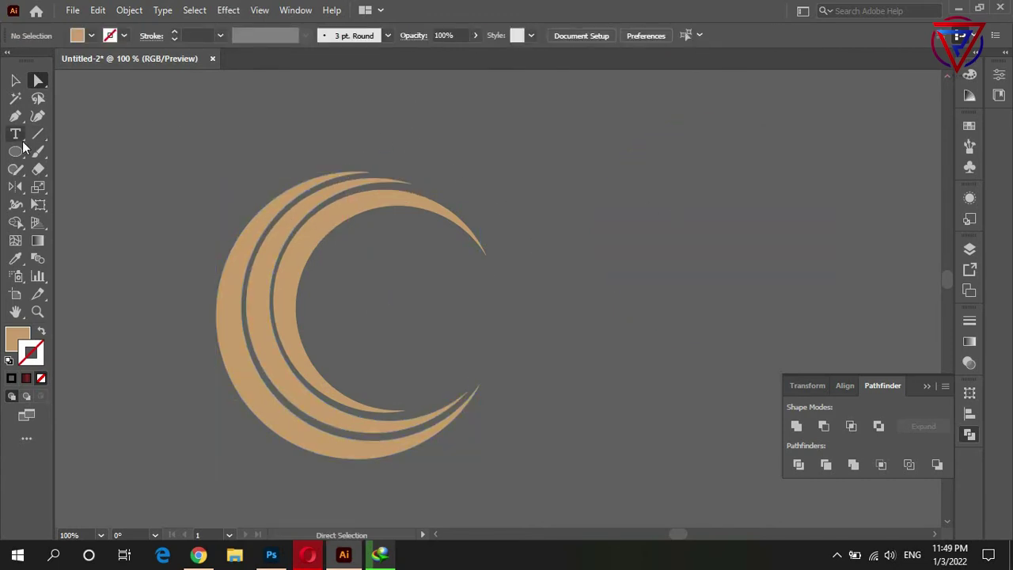
Draw a tall, thin ellipse to the left of the crescent arc.
left_click(43, 138)
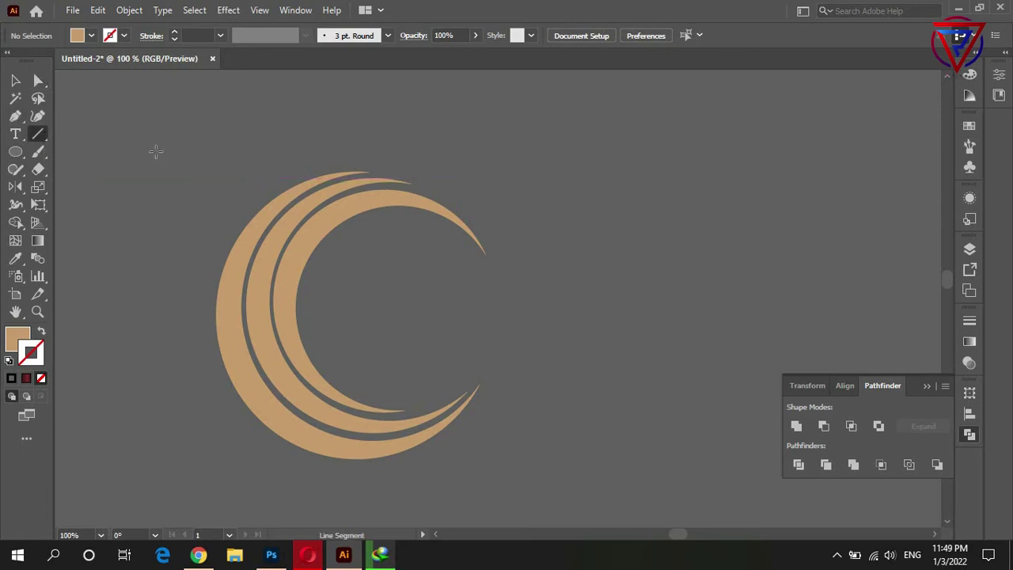
scroll(502, 273, "up", 1)
scroll(502, 274, "up", 2)
scroll(475, 222, "up", 1)
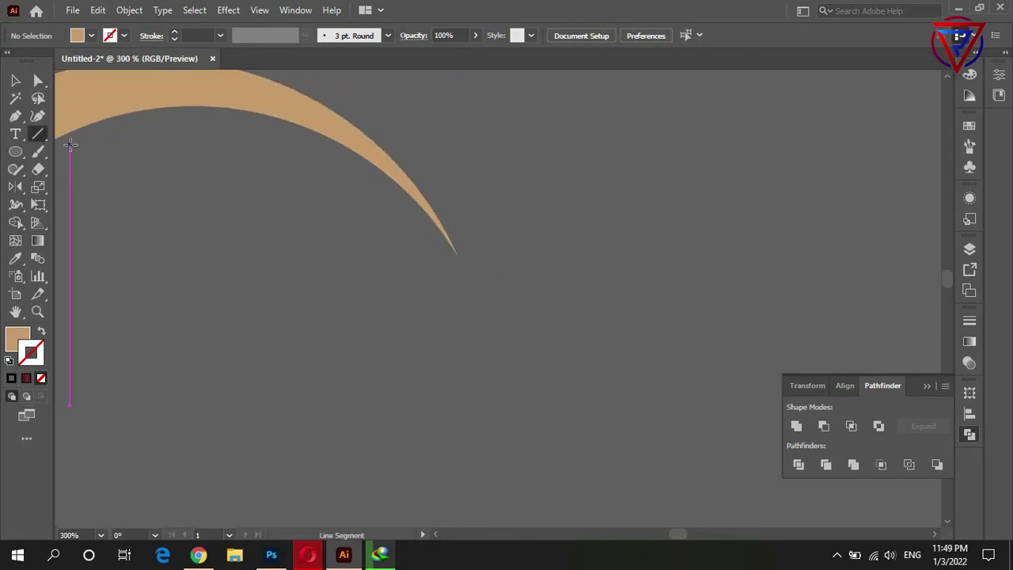
key("l")
left_click_drag(230, 262, 273, 360)
Pull the ellipse's top anchor into a pointed leaf tip.
left_click(40, 81)
left_click(250, 262)
scroll(260, 267, "up", 1)
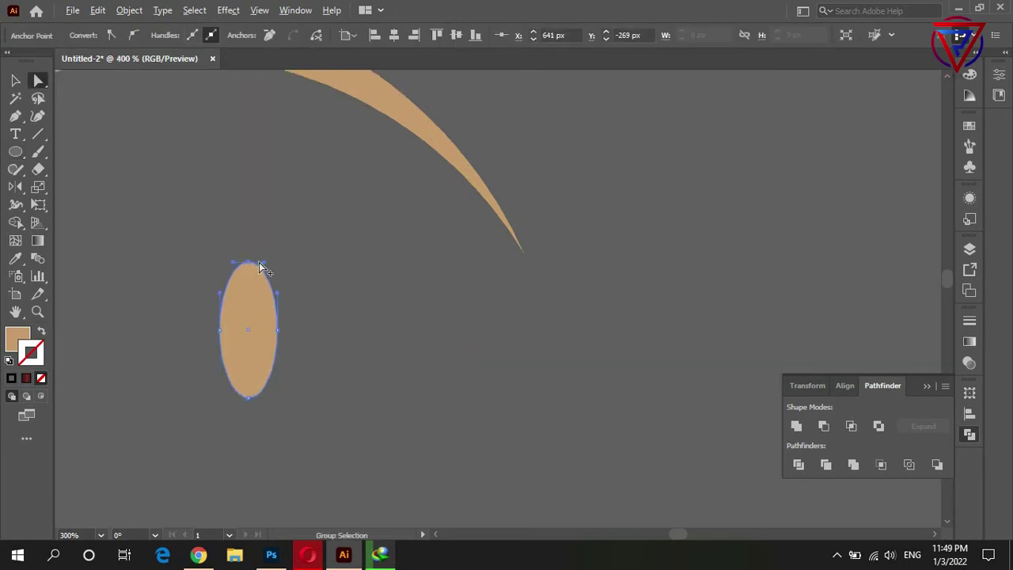
scroll(259, 266, "up", 2)
left_click_drag(202, 274, 237, 274)
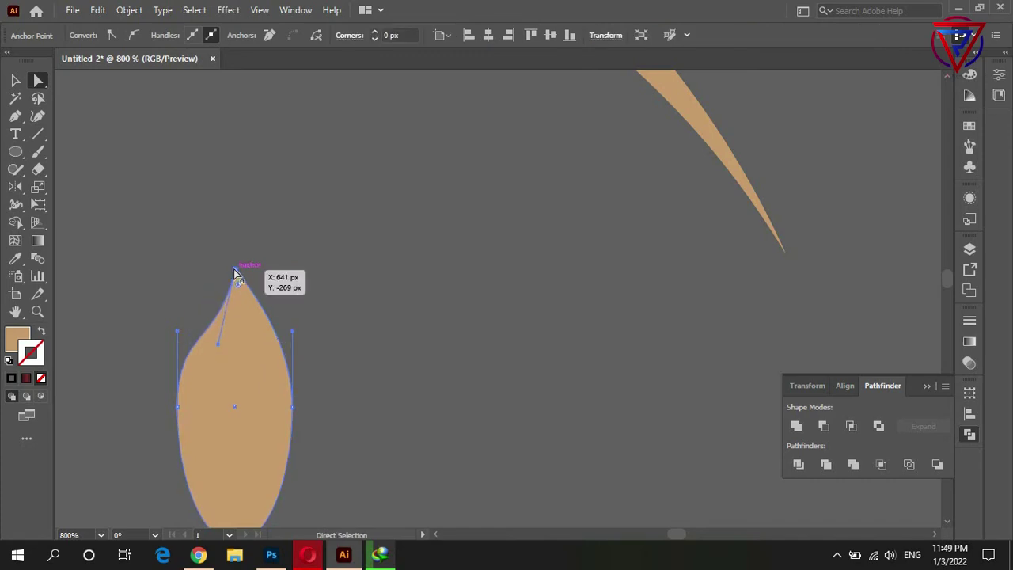
left_click_drag(237, 274, 234, 269)
scroll(268, 237, "down", 2)
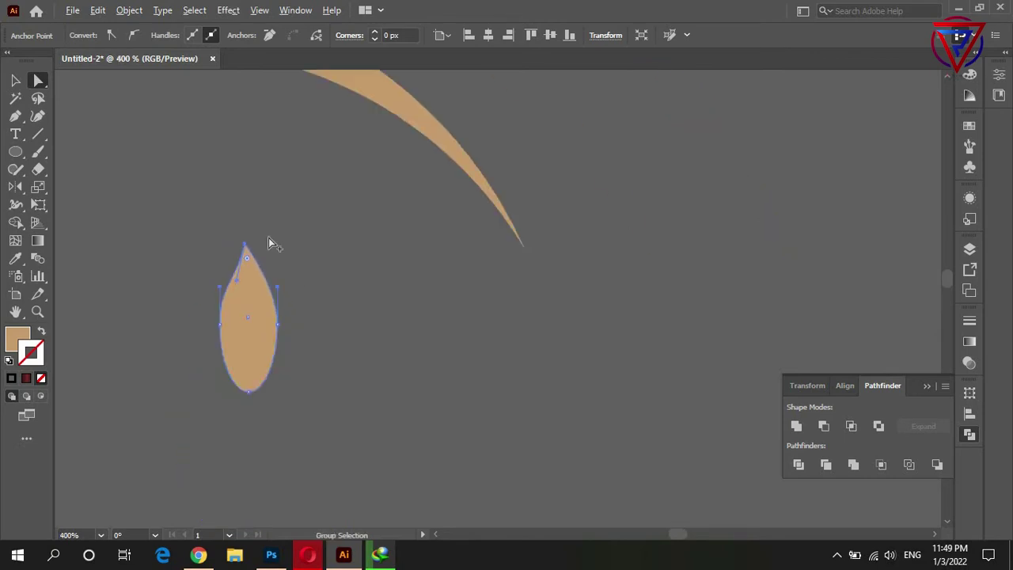
left_click(268, 238)
scroll(158, 222, "up", 1)
Draw a small three-point curved path beside the leaf.
left_click(38, 133)
scroll(242, 311, "up", 3)
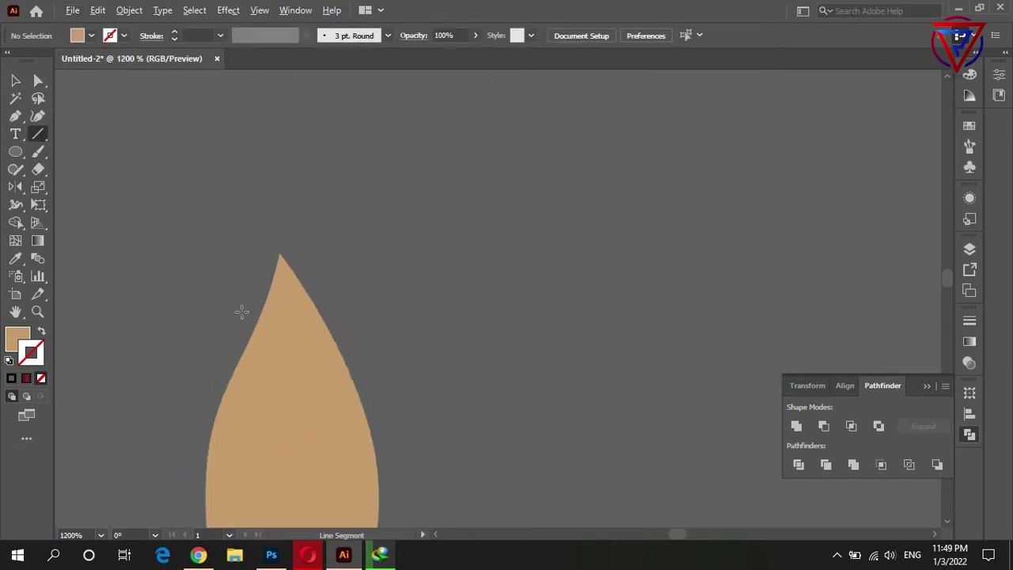
left_click(367, 308)
left_click(534, 319)
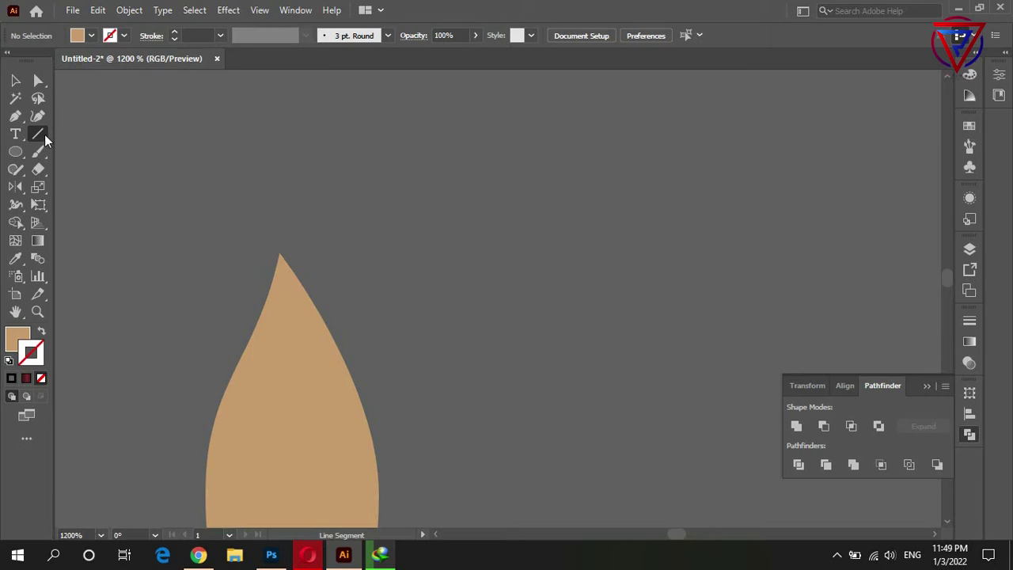
left_click(453, 339)
left_click(453, 315)
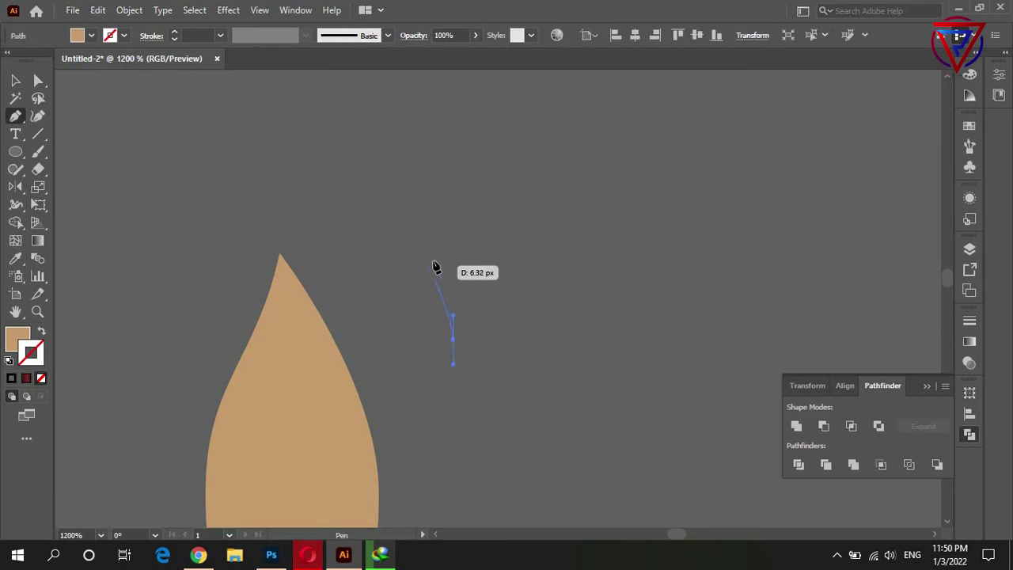
left_click(435, 267)
Turn the curve's tan fill into a stroke with a tapering width profile.
left_click(15, 80)
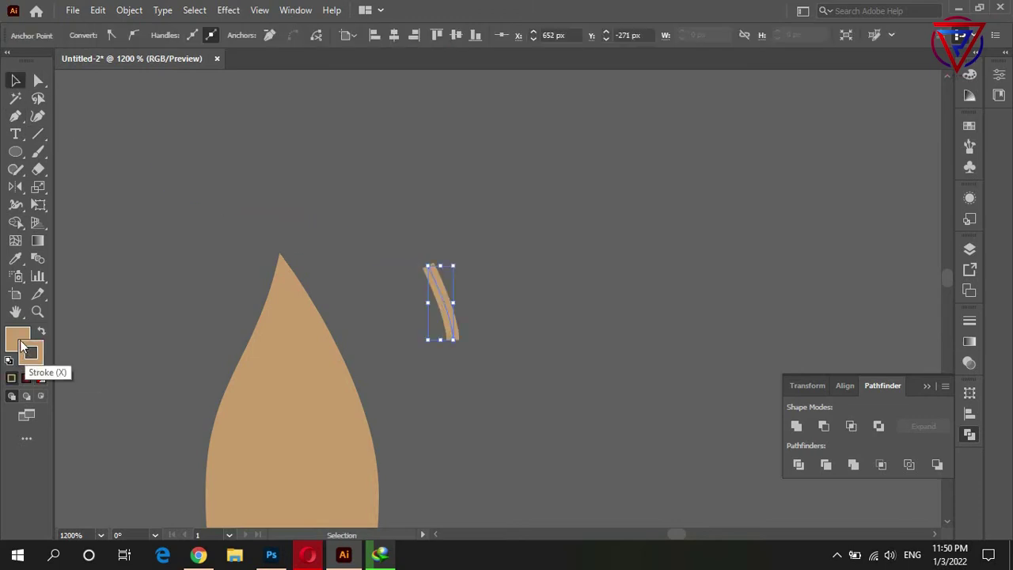
left_click(23, 346)
left_click(41, 378)
left_click(446, 307)
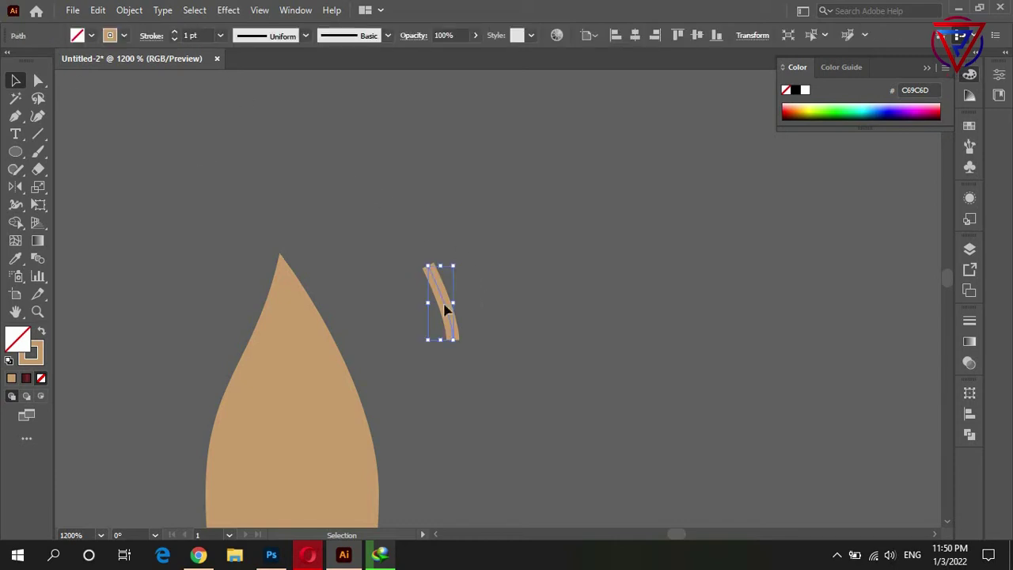
left_click(285, 34)
left_click(284, 178)
left_click(254, 35)
left_click(271, 197)
left_click(452, 327)
double_click(449, 328)
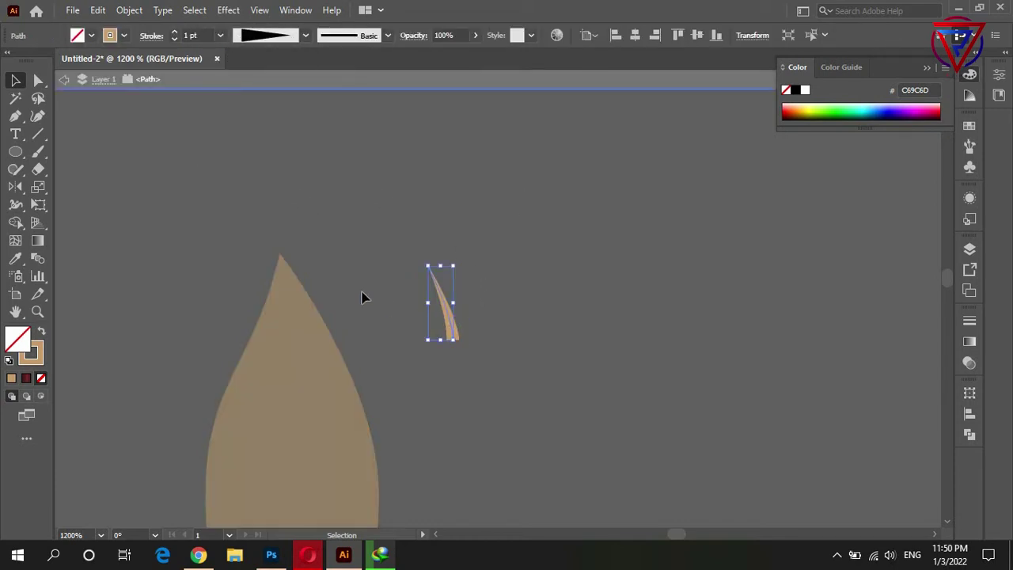
left_click(63, 71)
Position the tapered curve on the leaf's tip as a curl.
left_click_drag(448, 324, 277, 265)
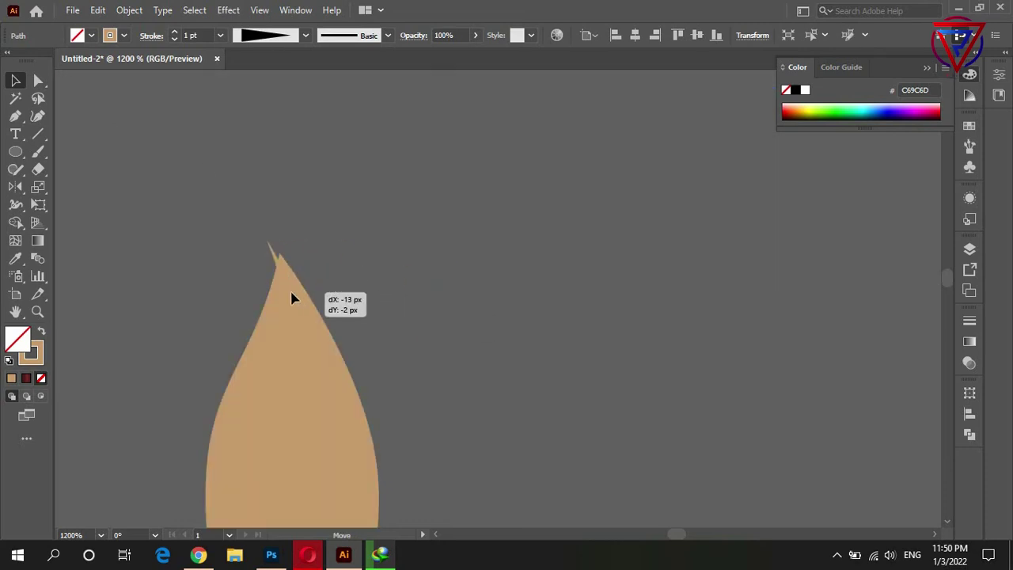
left_click(341, 230)
scroll(271, 294, "up", 1)
scroll(271, 294, "down", 1)
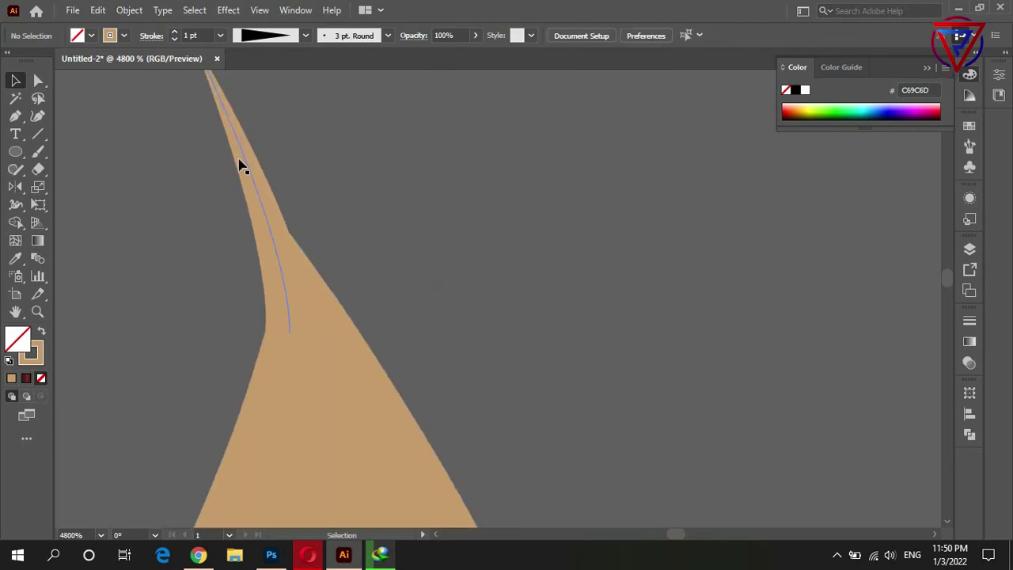
left_click(258, 159)
left_click(422, 219)
scroll(423, 220, "down", 1)
scroll(498, 283, "down", 2)
scroll(499, 282, "up", 5)
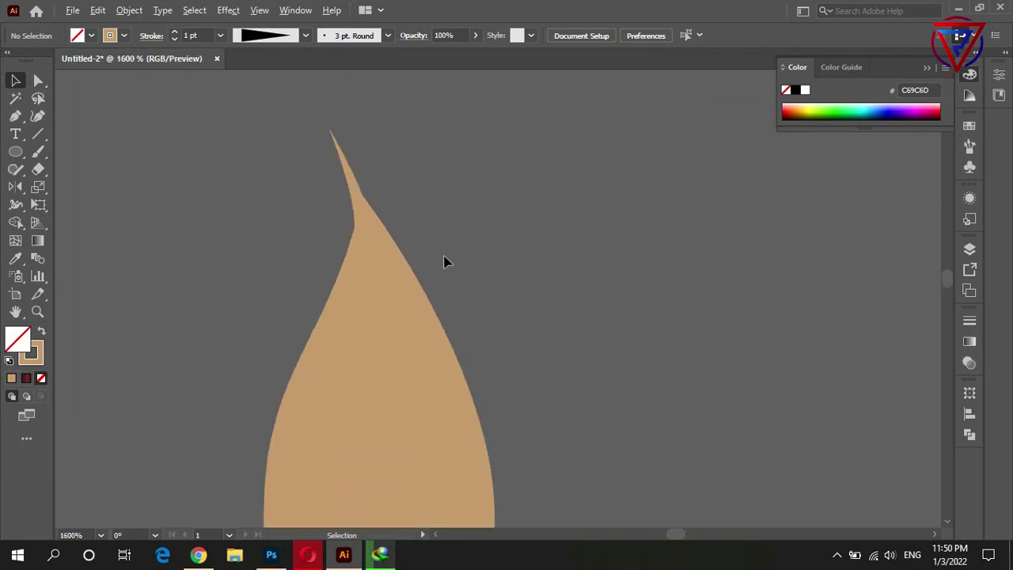
mouse_move(342, 168)
left_mouse_down()
mouse_move(343, 146)
mouse_move(355, 181)
left_mouse_up()
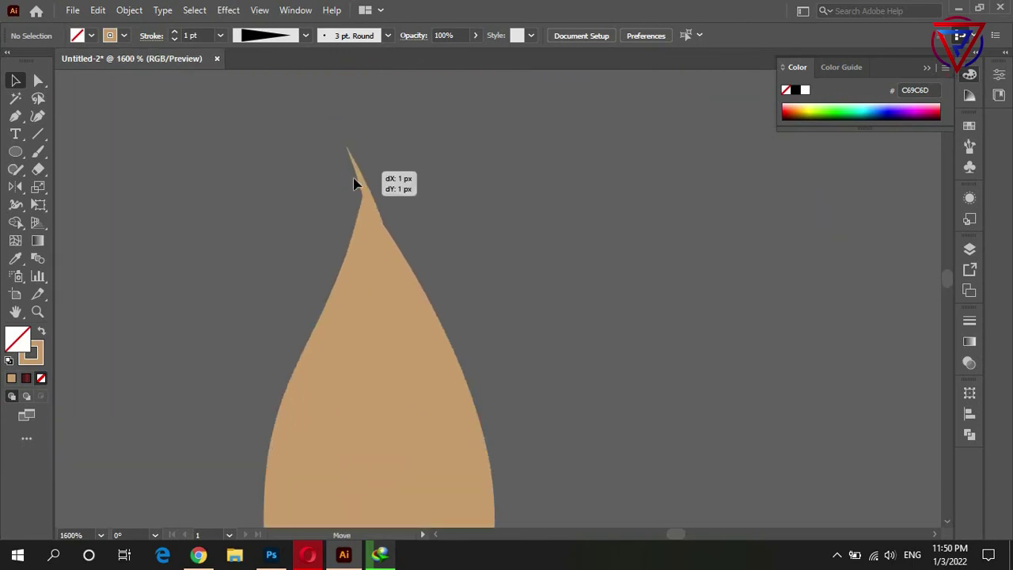
scroll(285, 274, "up", 2)
scroll(425, 265, "down", 3)
Lower the leaf's top point under the curl and stretch the curl up and left.
left_click(388, 285)
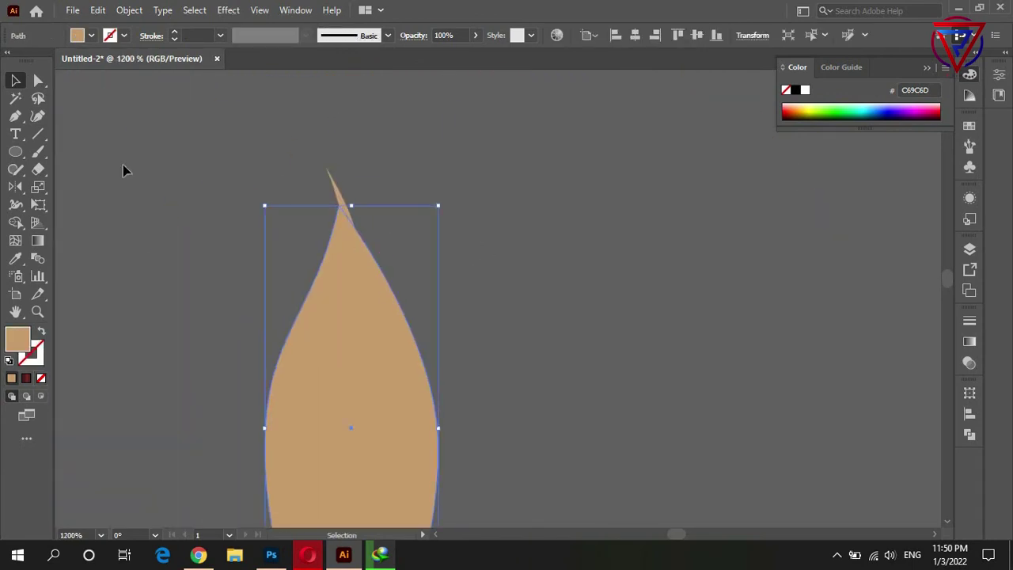
left_click(39, 80)
left_click(317, 229)
left_click_drag(346, 215, 352, 247)
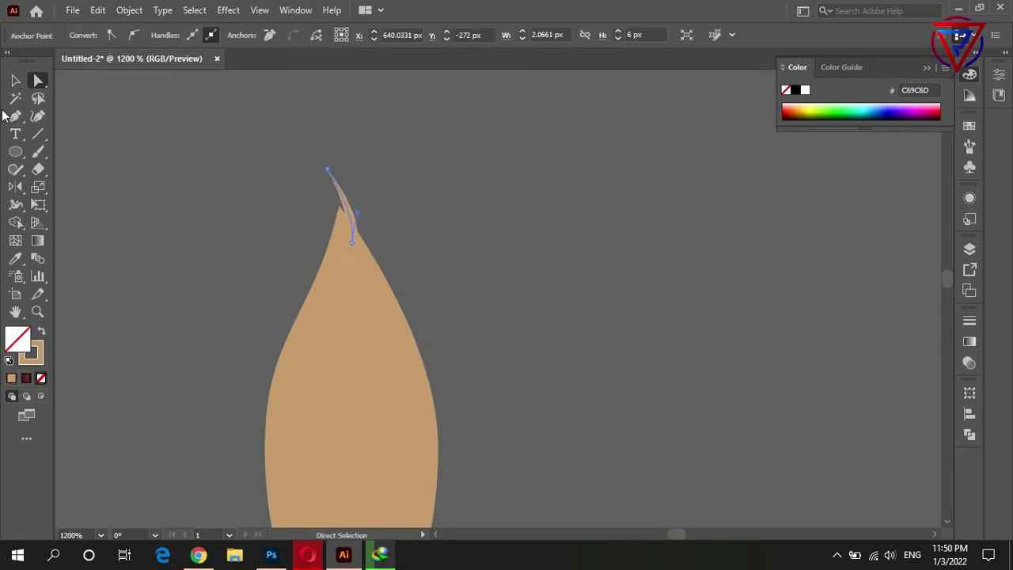
left_click(15, 80)
left_click_drag(333, 173, 322, 162)
left_click(325, 196)
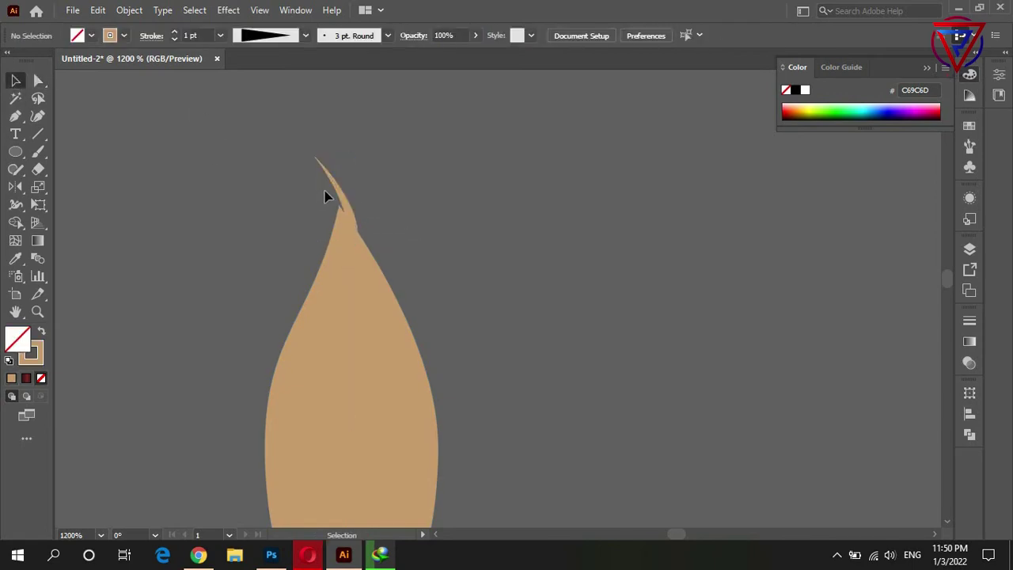
left_click(334, 197)
left_click(391, 212)
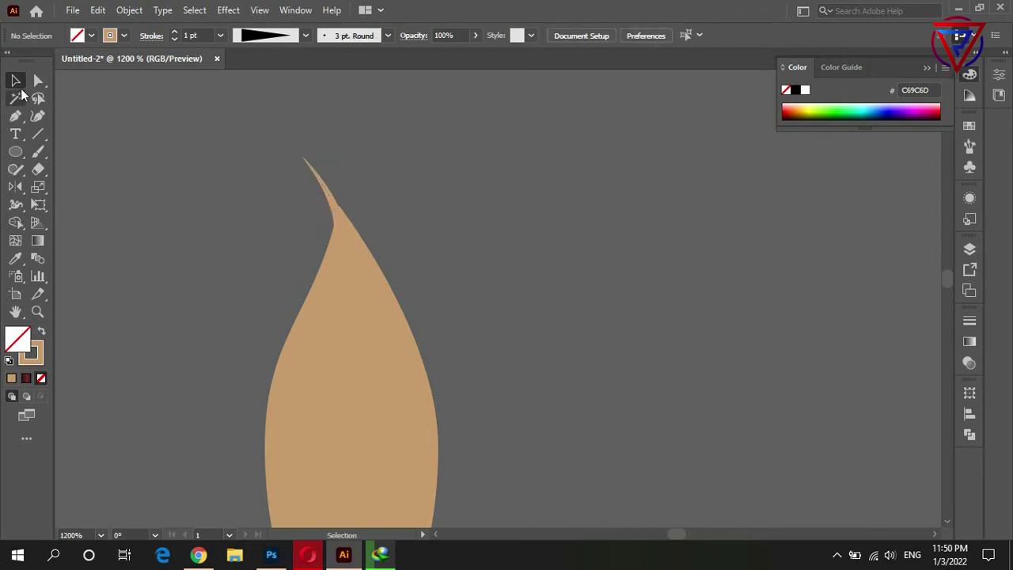
left_click(326, 194)
Group the tapered curl with the leaf body.
key("ctrl+minus")
left_click(417, 321, "shift")
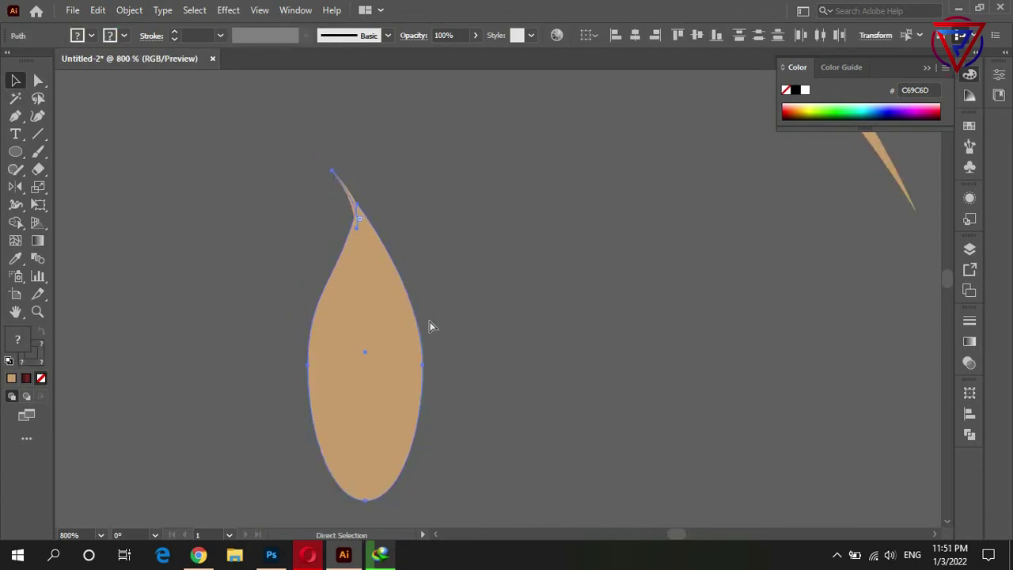
key("v")
key("ctrl+0")
left_click(385, 348)
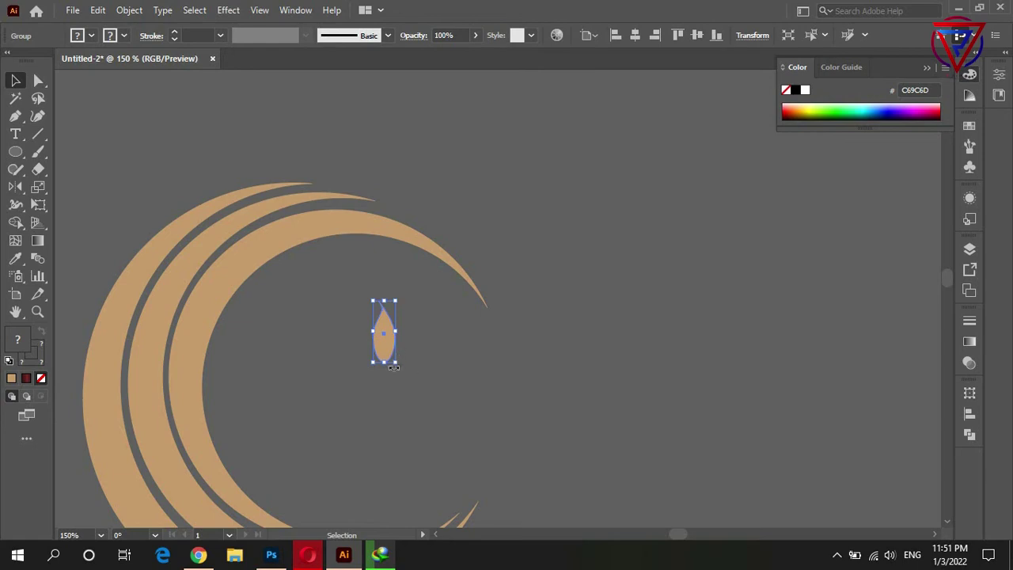
Rotate the tan leaf and place it on the crescent's upper tip.
left_click_drag(393, 367, 288, 179)
right_click(386, 356)
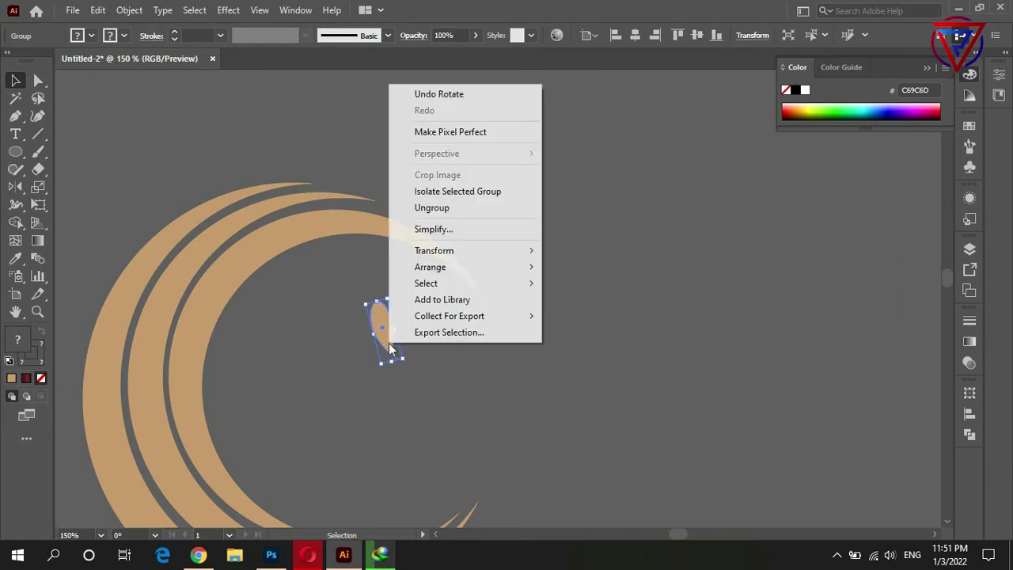
left_click(426, 423)
left_click_drag(396, 349, 554, 267)
left_click(539, 280)
key("ctrl+plus")
left_click_drag(470, 263, 448, 230)
Duplicate the leaf just below the first, mirror it and rotate it about 39 degrees.
left_click_drag(495, 251, 418, 274)
left_click(477, 253)
right_click(418, 273)
mouse_move(462, 435)
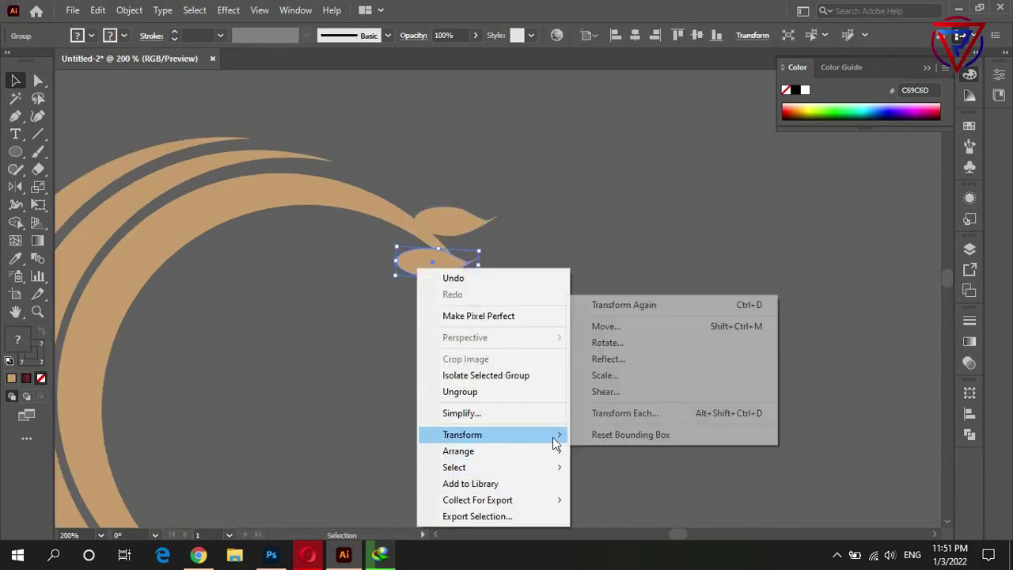
left_click(675, 355)
left_click(656, 390)
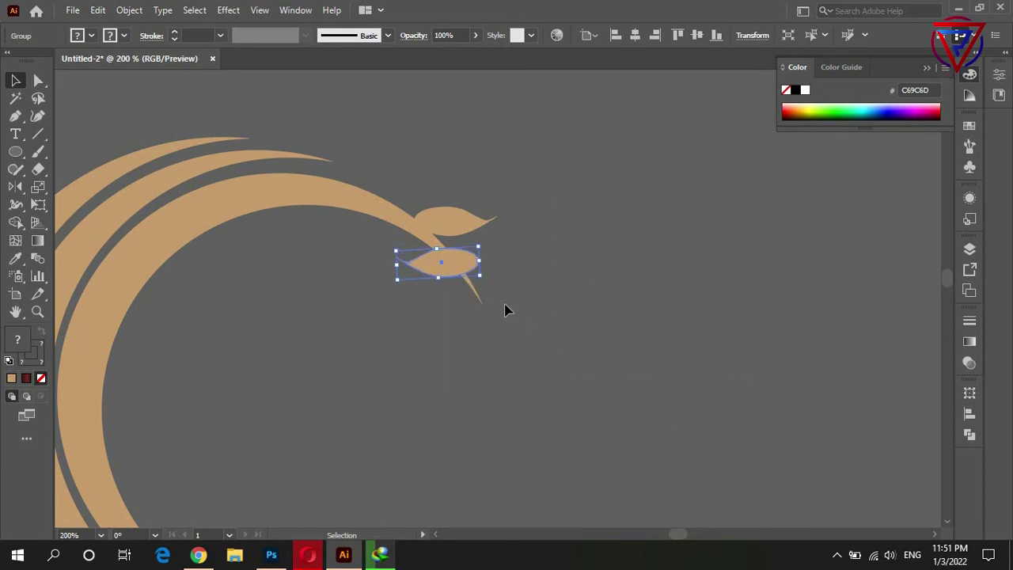
left_click_drag(489, 287, 394, 145)
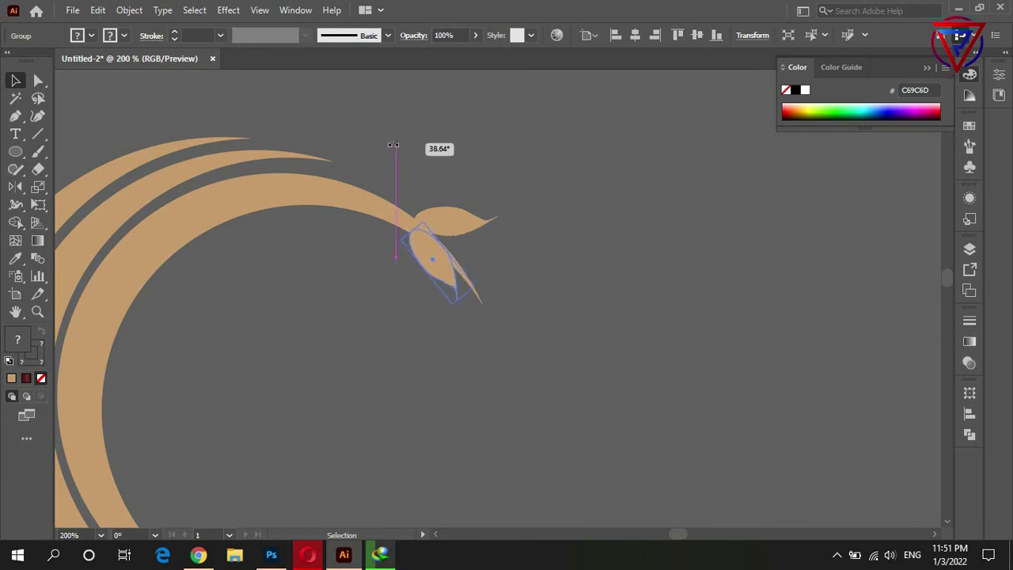
left_click_drag(434, 269, 418, 285)
left_click(450, 318)
left_click(547, 272)
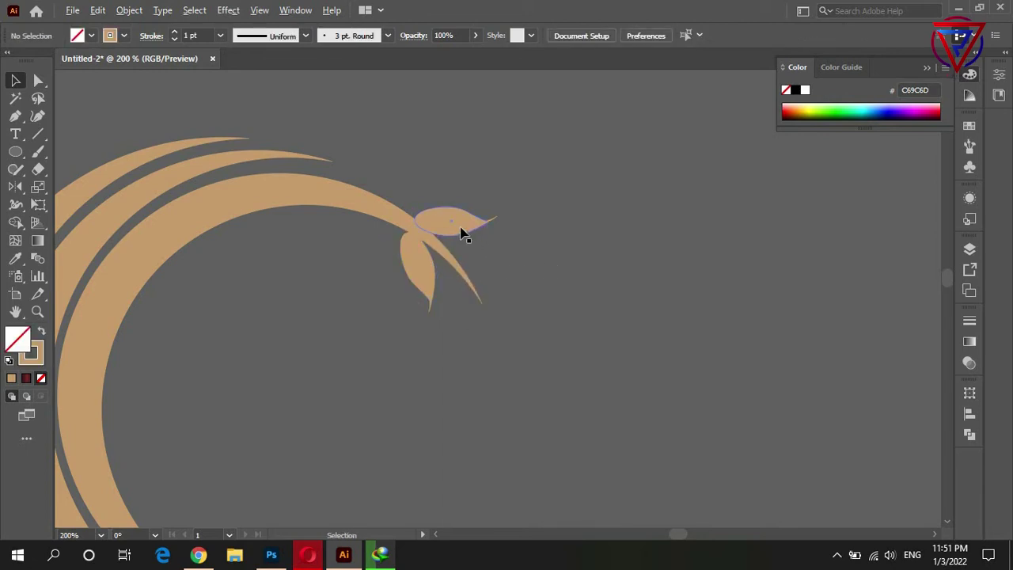
Add an upright leaf copy below the others and shrink the right-pointing leaf slightly.
mouse_move(455, 229)
left_mouse_down("alt")
mouse_move(486, 258)
mouse_move(466, 307)
left_mouse_up("alt")
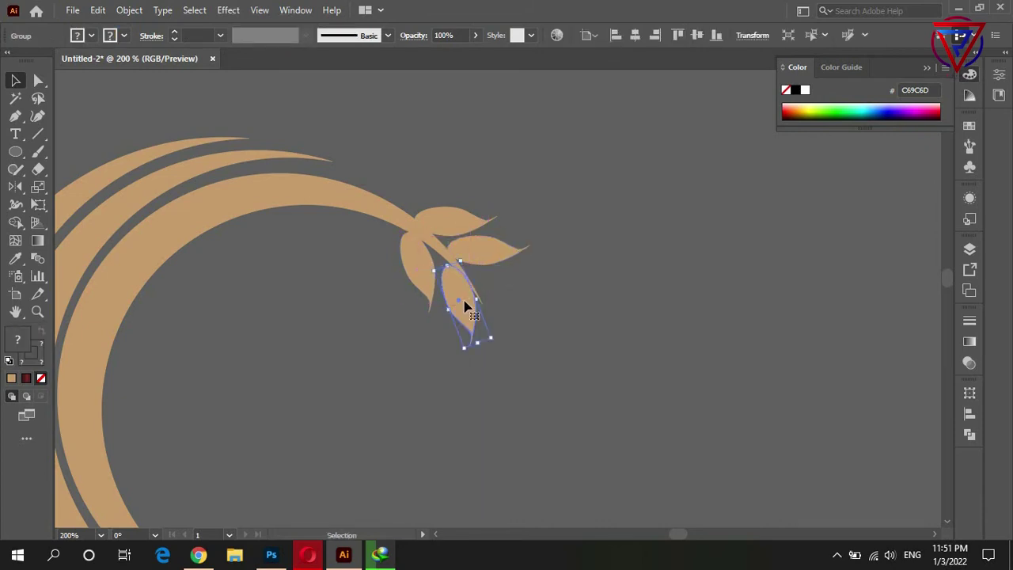
mouse_move(499, 343)
left_mouse_down()
mouse_move(464, 335)
mouse_move(453, 315)
left_mouse_up()
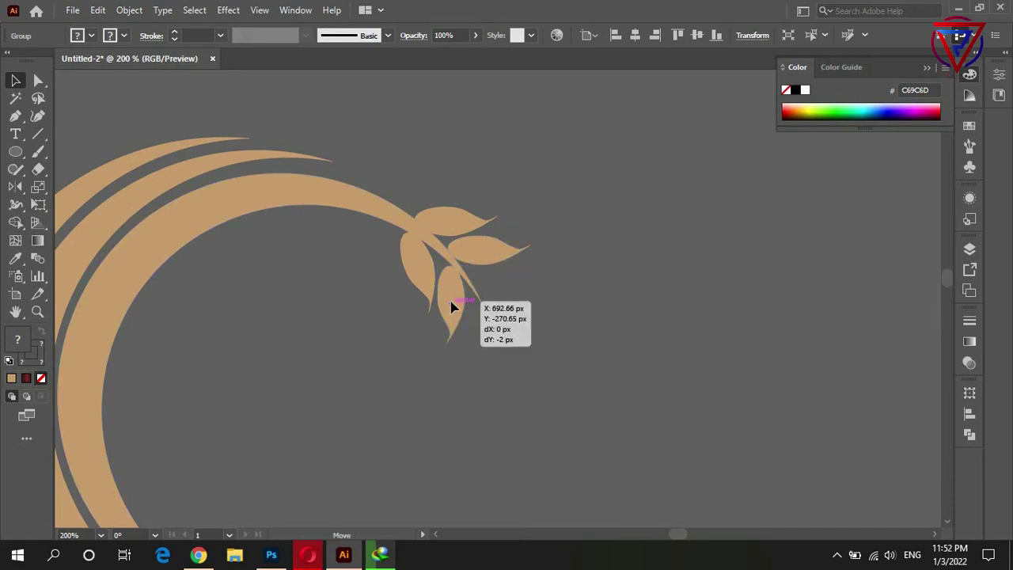
left_click(495, 252)
mouse_move(528, 241)
left_mouse_down()
mouse_move(506, 246)
mouse_move(504, 298)
left_mouse_up()
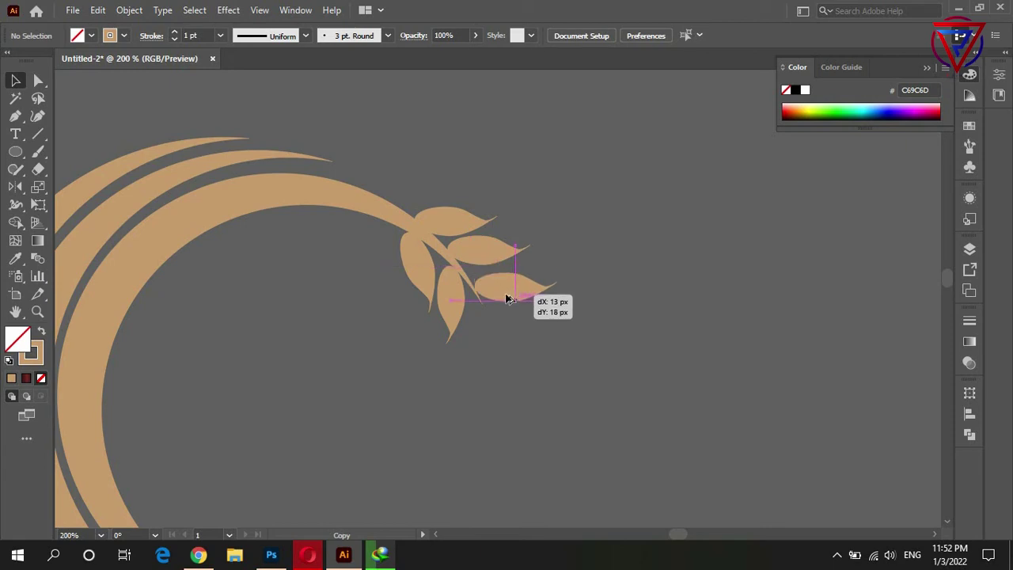
Shrink a leaf up-left and add a smaller copy of the vertical leaf beside it.
scroll(508, 325, "up", 3)
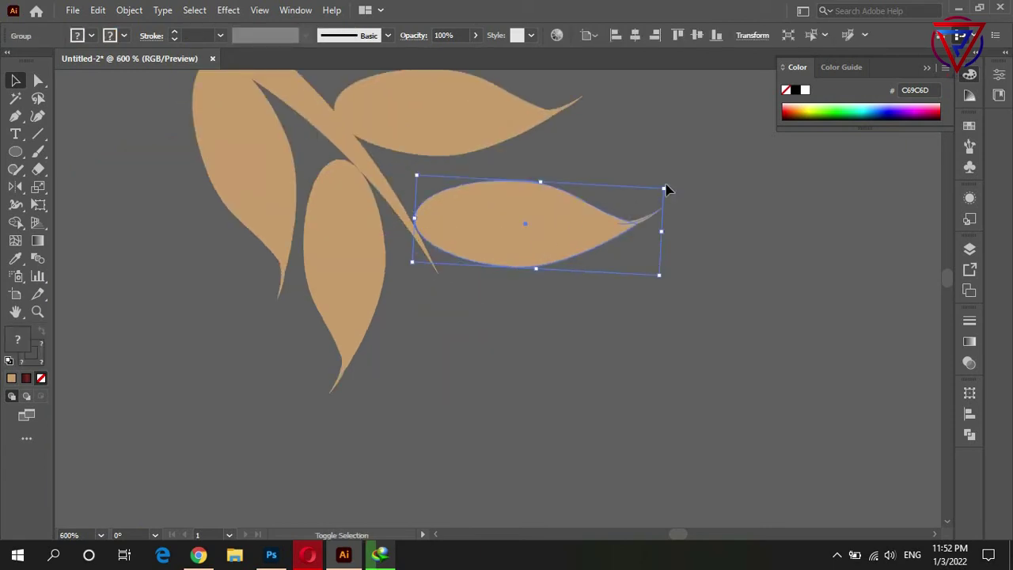
left_click_drag(665, 191, 626, 197)
left_click_drag(543, 242, 532, 223)
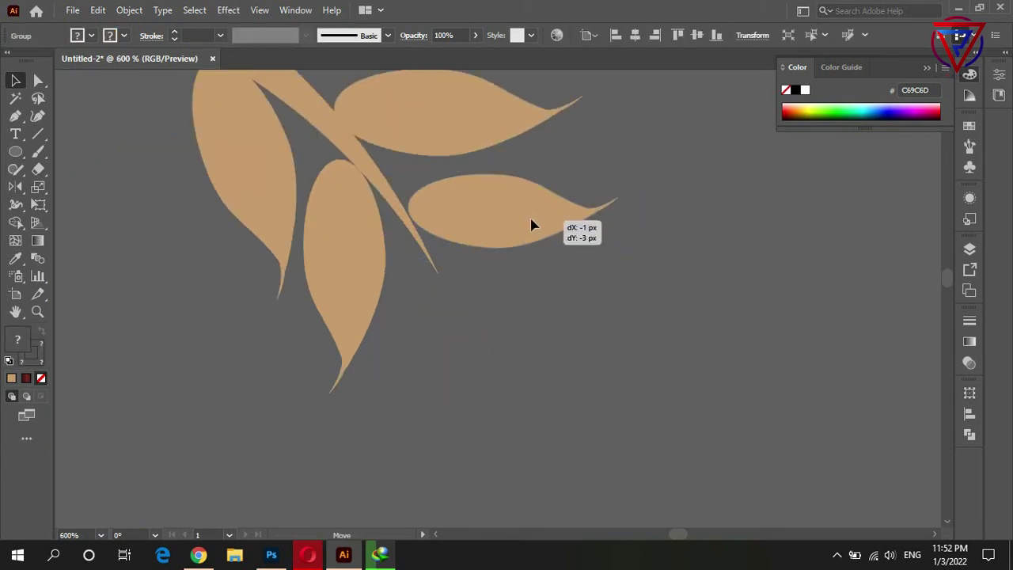
left_click_drag(386, 239, 440, 333)
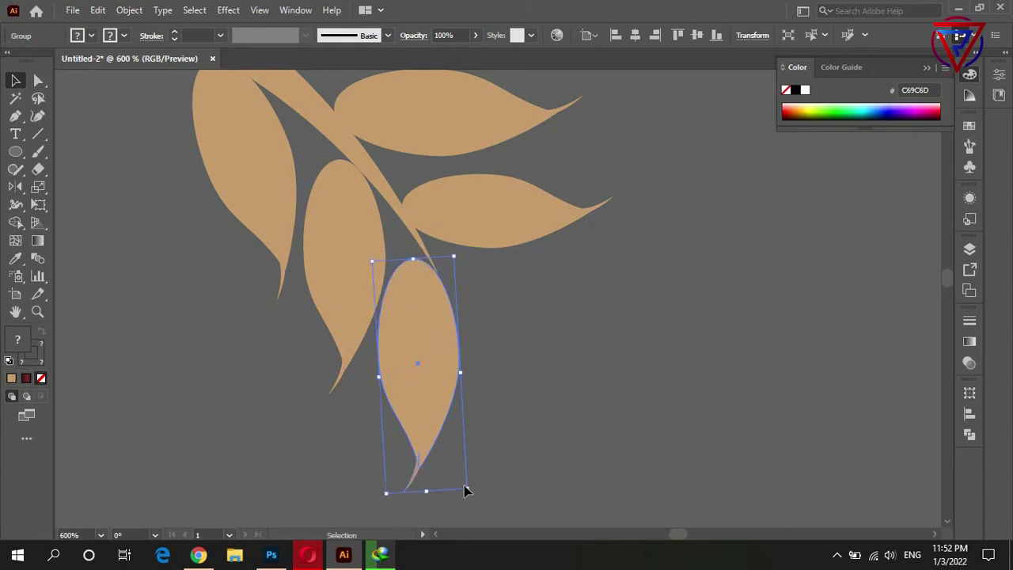
mouse_move(463, 486)
left_mouse_down()
mouse_move(469, 492)
mouse_move(452, 448)
left_mouse_up()
left_click_drag(431, 369, 426, 384)
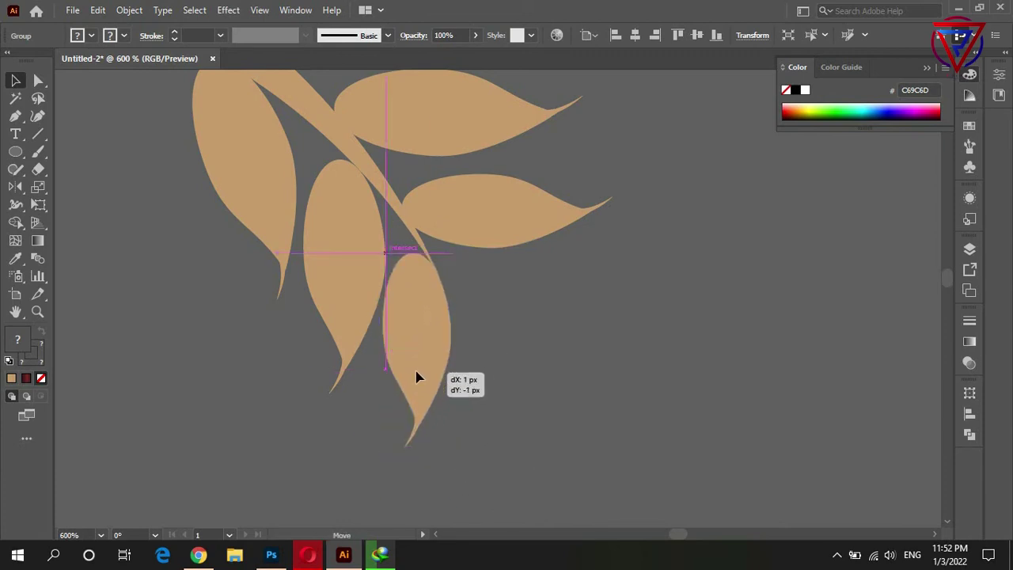
Copy the horizontal leaf down and right, tilting it slightly clockwise.
scroll(426, 384, "down", 2)
left_click_drag(463, 317, 491, 361)
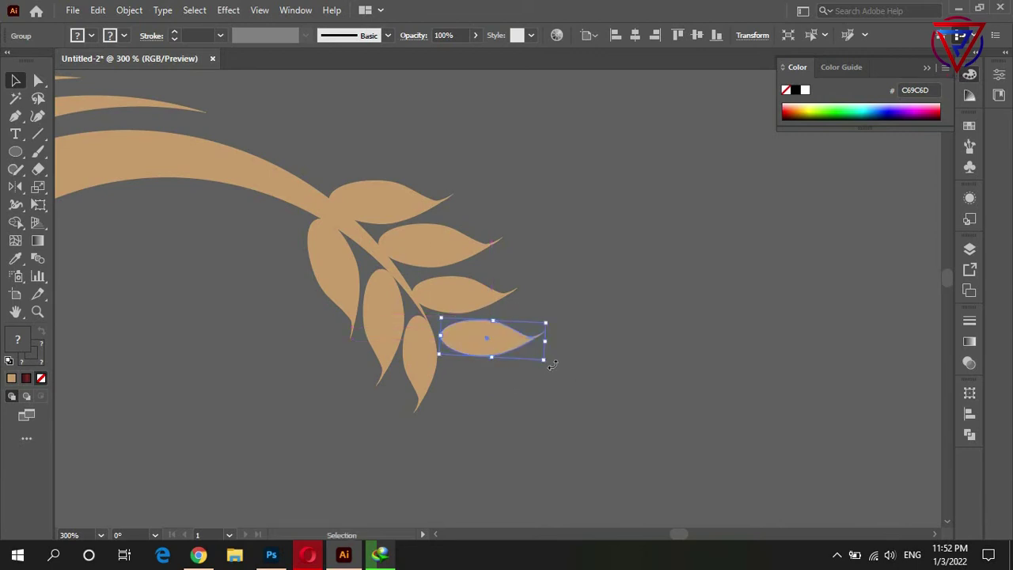
left_click_drag(552, 364, 543, 389)
left_click_drag(488, 356, 483, 358)
left_click_drag(525, 319, 520, 338)
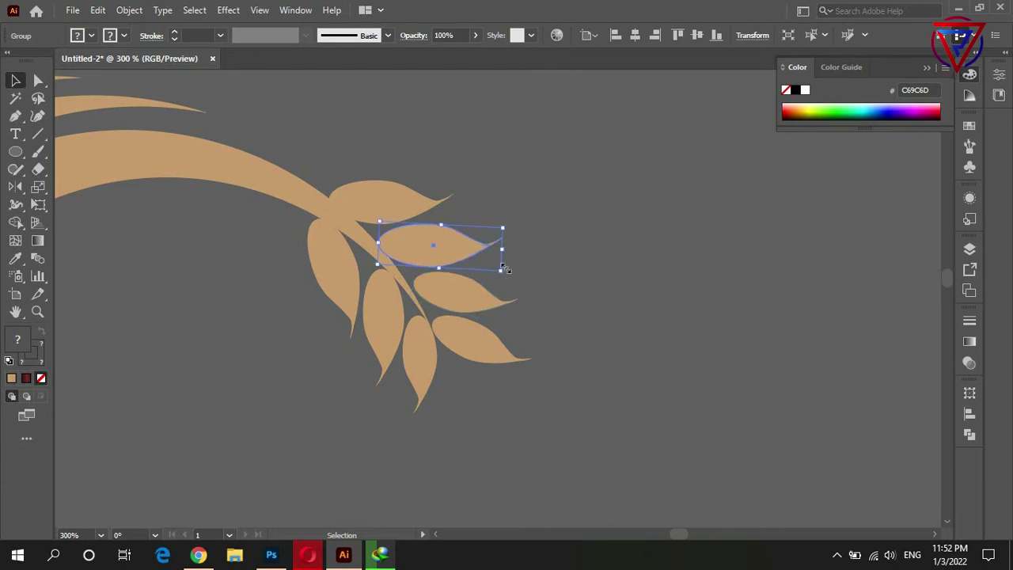
left_click_drag(507, 278, 506, 280)
Lower the upper leaf near the stem and make the lower duplicated leaf smaller.
left_click(438, 204)
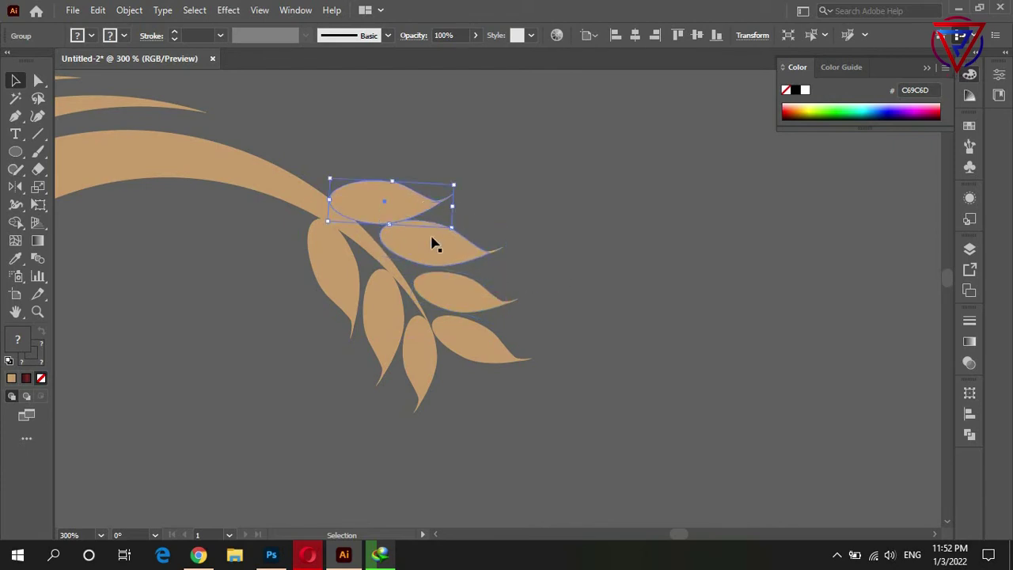
mouse_move(433, 243)
left_mouse_down()
mouse_move(484, 238)
mouse_move(448, 325)
left_mouse_up()
left_click(440, 212)
left_click(486, 201)
scroll(475, 230, "down", 3)
left_click(447, 264)
left_click_drag(469, 374, 462, 362)
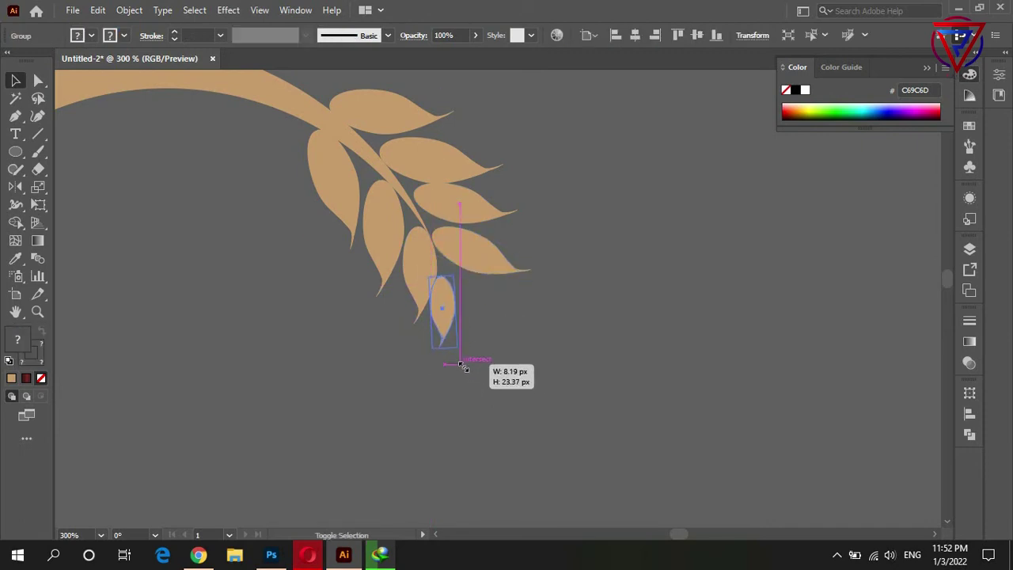
left_click(483, 266, "shift")
left_click(493, 295)
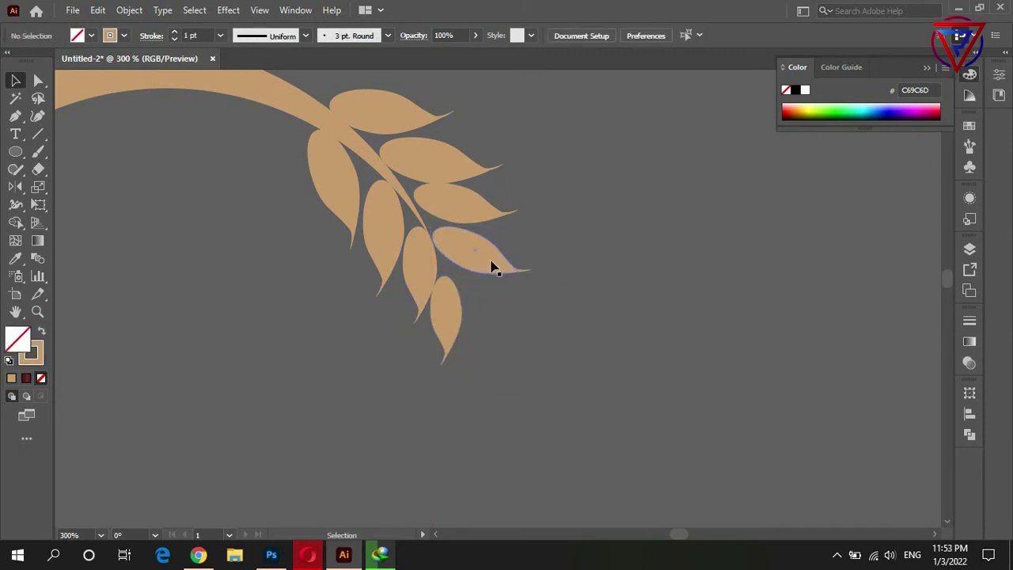
Add another leaf further down the stem and shrink and nudge the nearby leaves into line.
mouse_move(491, 264)
left_mouse_down("alt")
mouse_move(514, 314)
mouse_move(541, 335)
left_mouse_up("alt")
mouse_move(497, 301)
left_mouse_down()
mouse_move(517, 339)
mouse_move(469, 364)
mouse_move(473, 381)
mouse_move(480, 327)
left_mouse_up()
scroll(456, 326, "down", 2)
left_click(518, 286)
left_click_drag(551, 305, 539, 277)
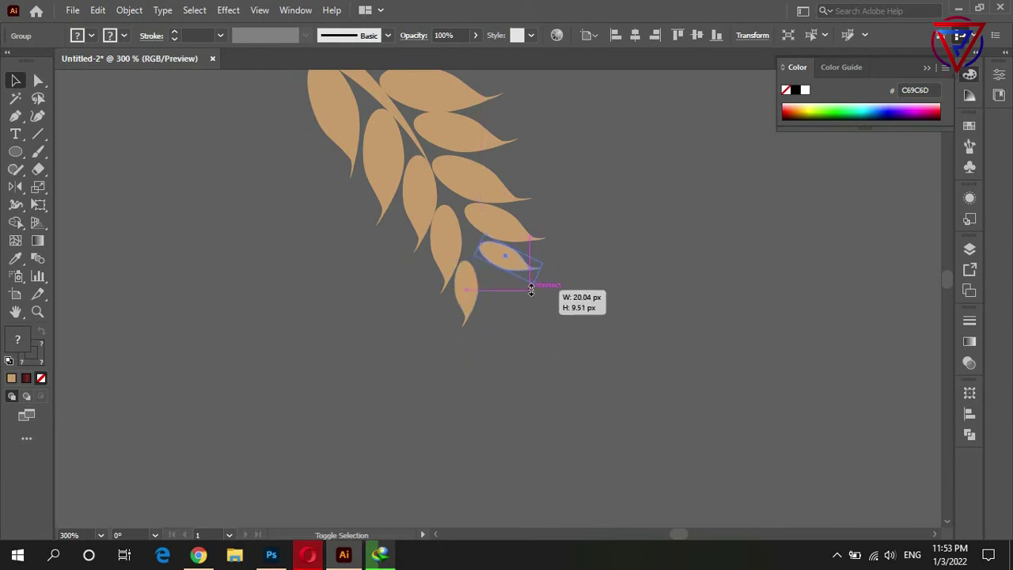
left_click_drag(472, 293, 424, 297)
left_click_drag(443, 263, 441, 266)
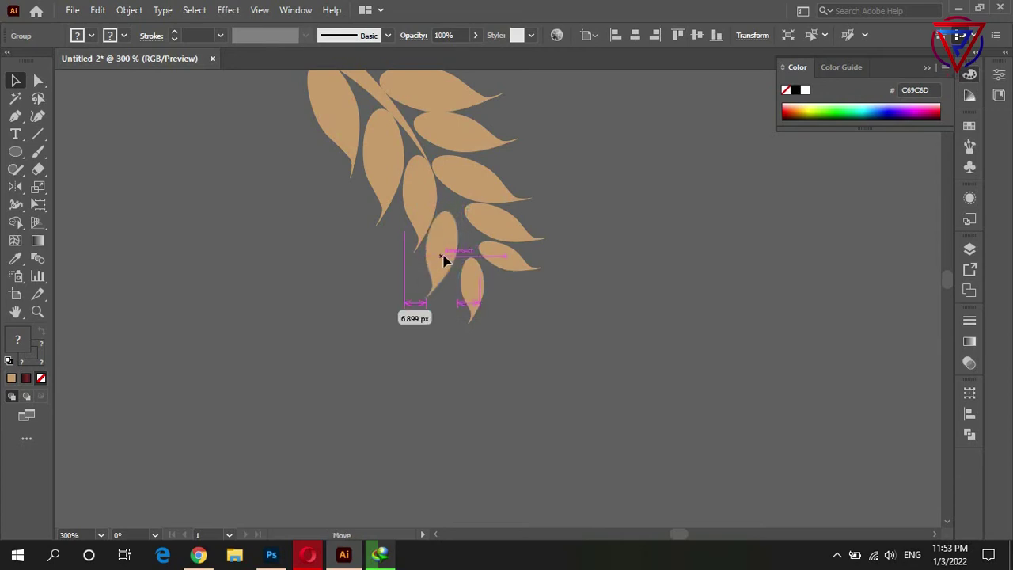
mouse_move(486, 237)
left_mouse_down()
mouse_move(461, 233)
mouse_move(491, 222)
mouse_move(456, 228)
left_mouse_up()
Shorten the small tip leaf and set it in its final position.
scroll(513, 247, "down", 1)
scroll(533, 237, "down", 4)
left_click(566, 273)
scroll(507, 245, "up", 3)
scroll(429, 208, "up", 2)
left_click_drag(468, 265, 465, 271)
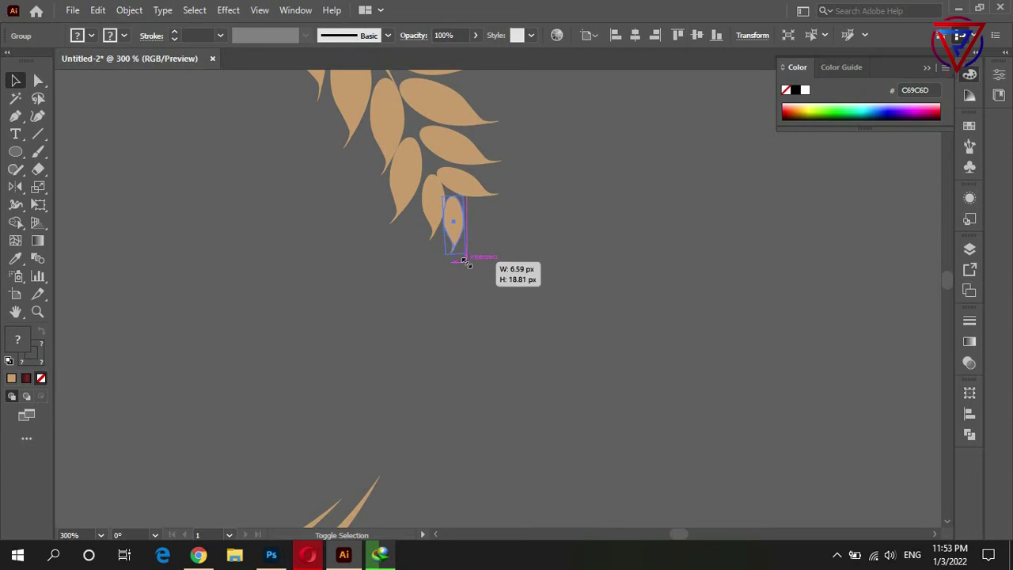
left_click_drag(456, 235, 462, 223)
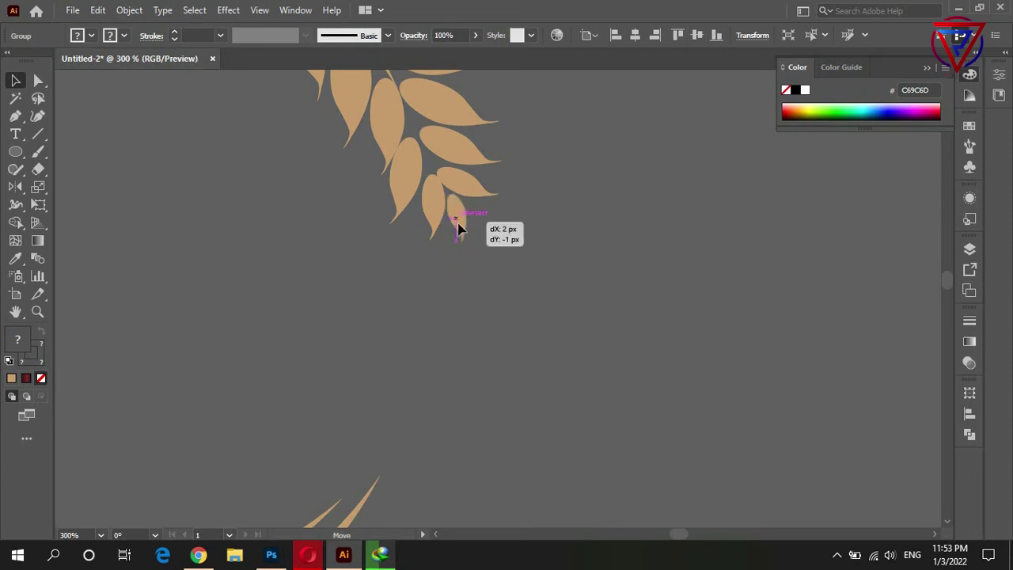
left_click(554, 242)
Select the word 'Sunfeast' in the Sunfeast Dark Fantasy heading.
scroll(562, 240, "down", 6)
scroll(607, 240, "down", 2)
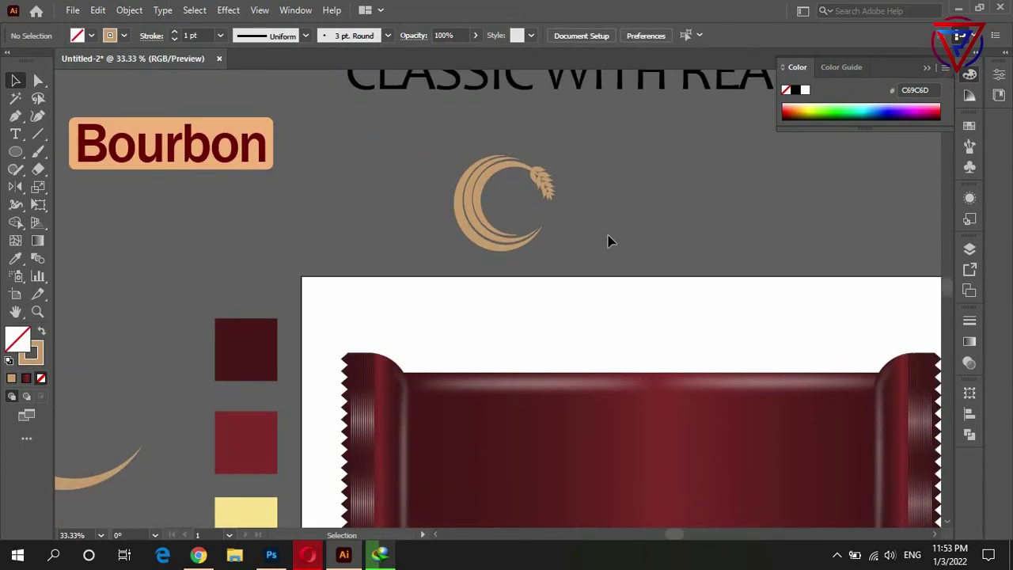
scroll(515, 170, "down", 1)
scroll(502, 181, "up", 1)
scroll(379, 193, "down", 1)
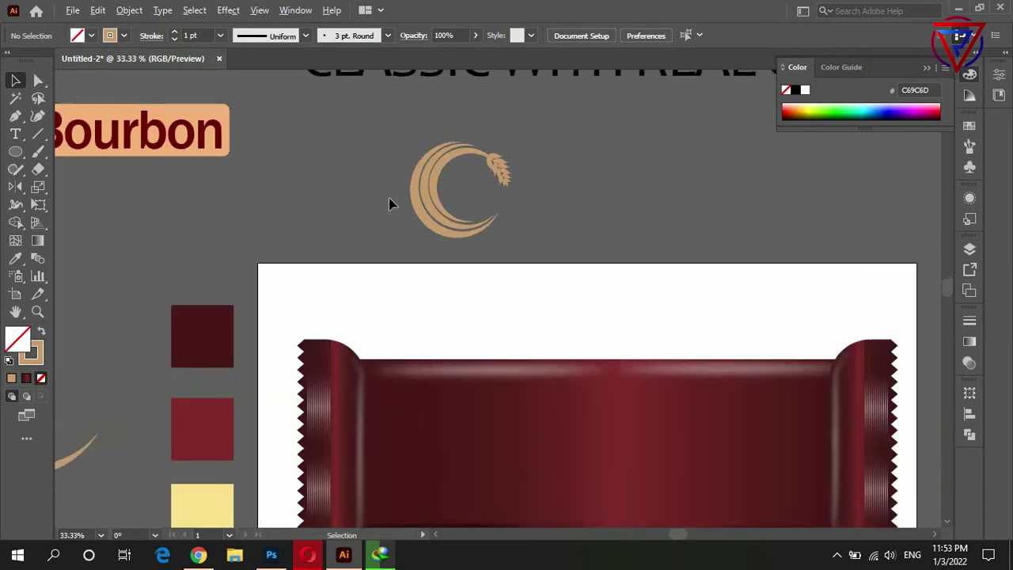
scroll(389, 204, "up", 3)
scroll(516, 240, "down", 1)
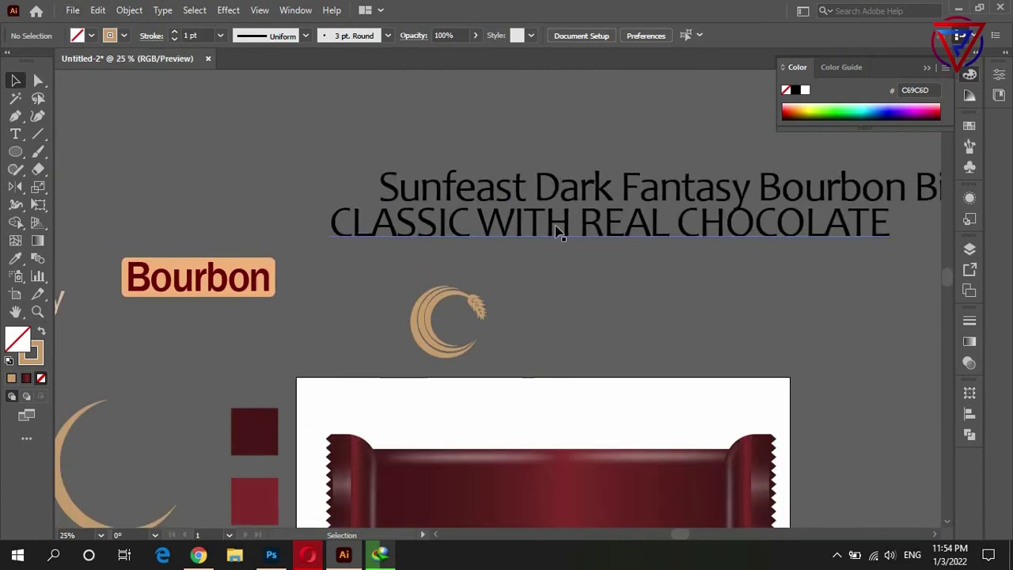
scroll(558, 234, "up", 1)
scroll(419, 170, "up", 1)
key("t")
triple_click(276, 161)
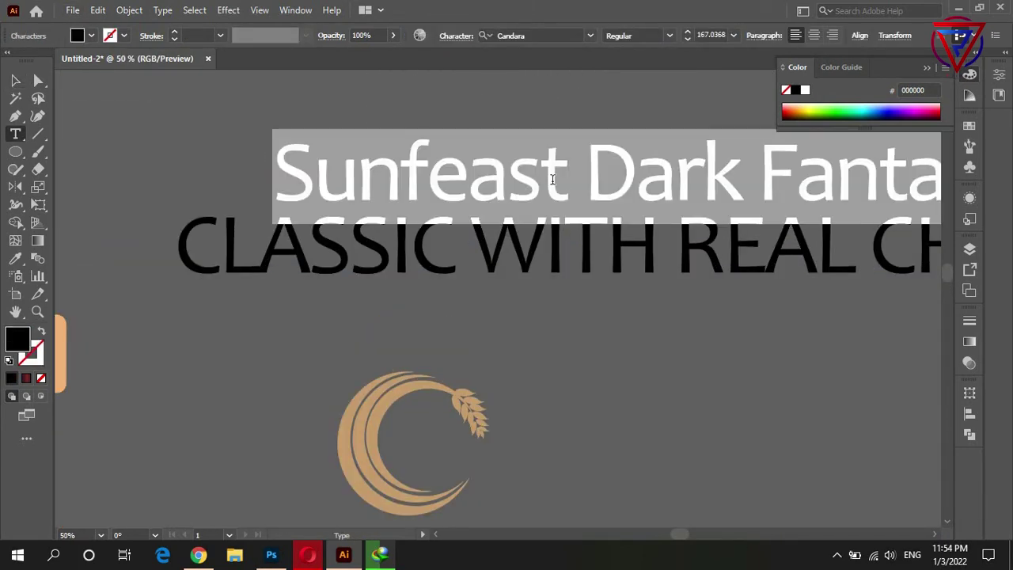
left_click_drag(567, 178, 273, 174)
scroll(356, 242, "down", 3)
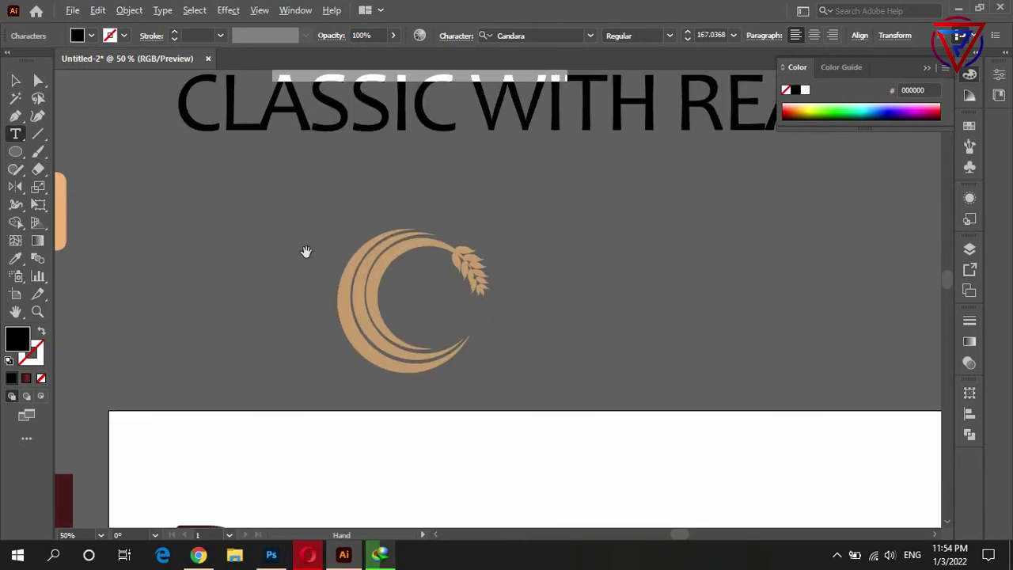
Place a copy of the wheat logo to the right of the original.
left_click(15, 81)
left_click_drag(418, 361, 530, 353)
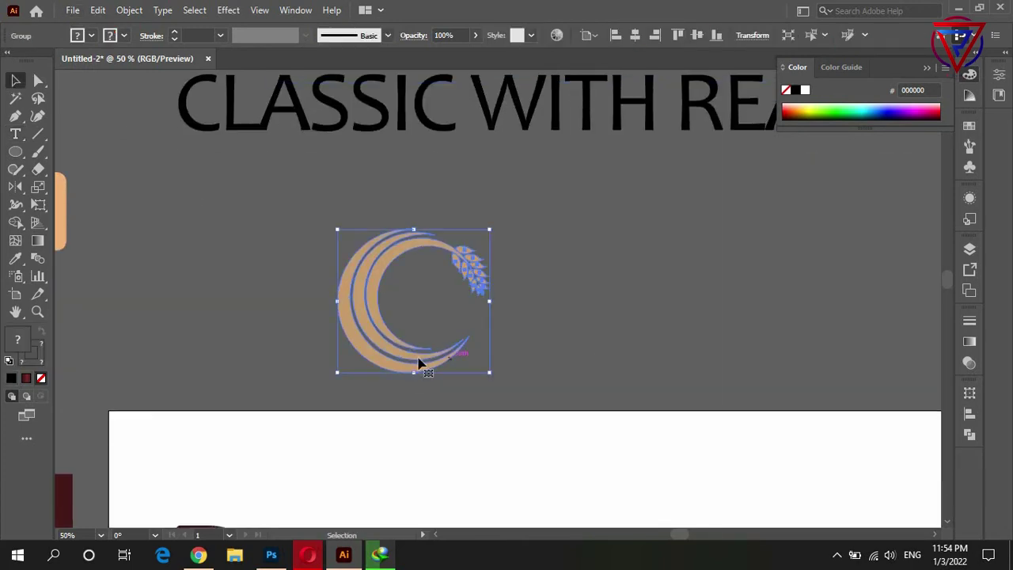
left_click(605, 311)
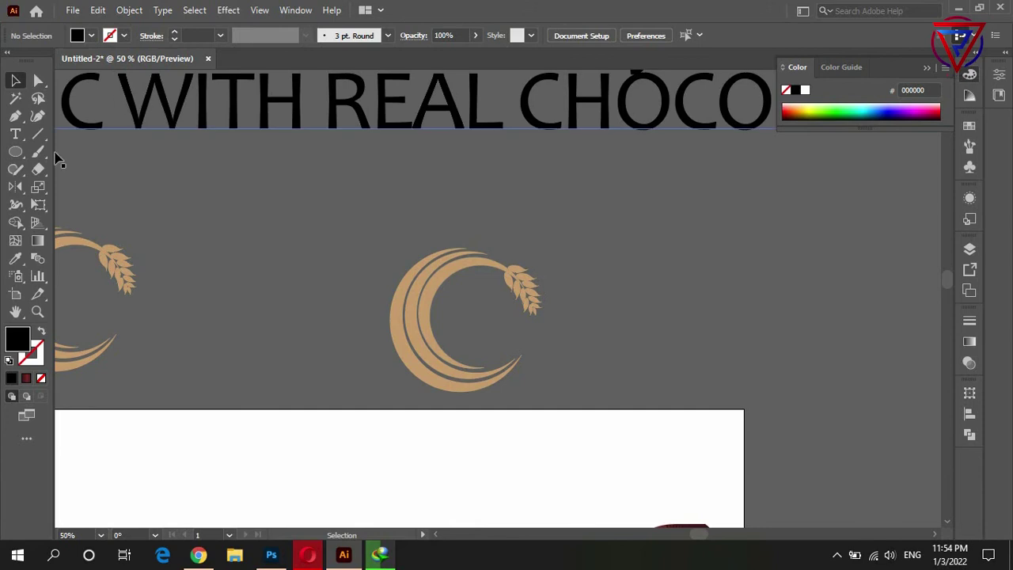
Paste 'Sunfeast' as a new text line and move it onto the wheat logo.
key("t")
left_click(677, 282)
key("ctrl+v")
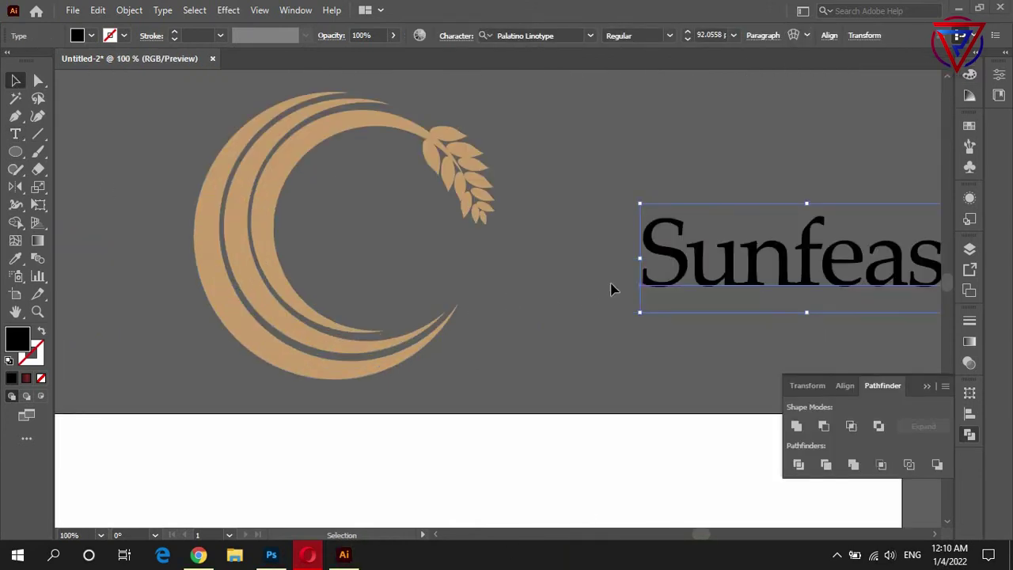
left_click_drag(660, 285, 212, 289)
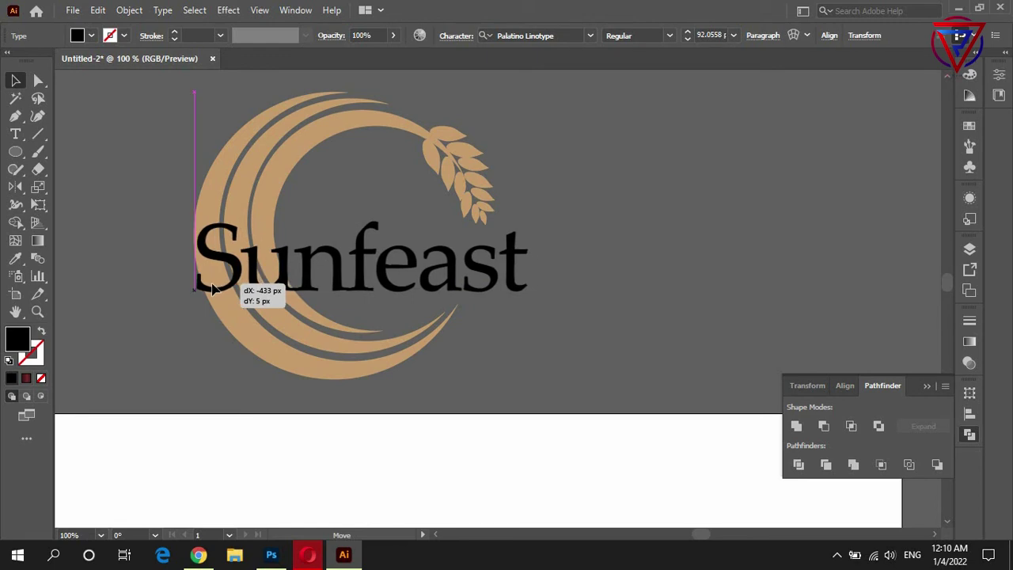
scroll(212, 289, "up", 1)
left_click(194, 434)
Draw a closed tan curved shape across the letters and along the crescent.
left_click(428, 348)
left_click(111, 201)
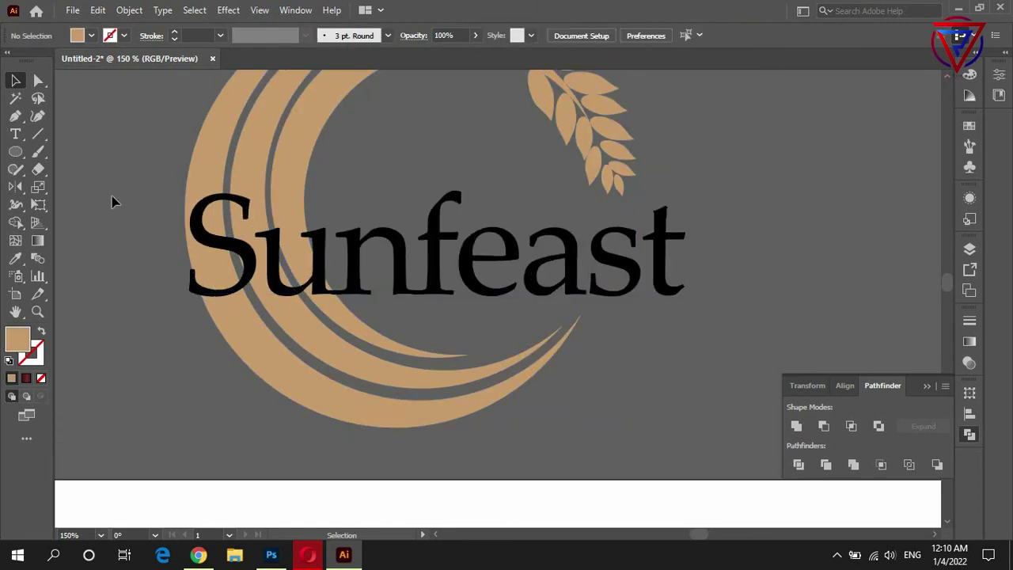
left_click(176, 216)
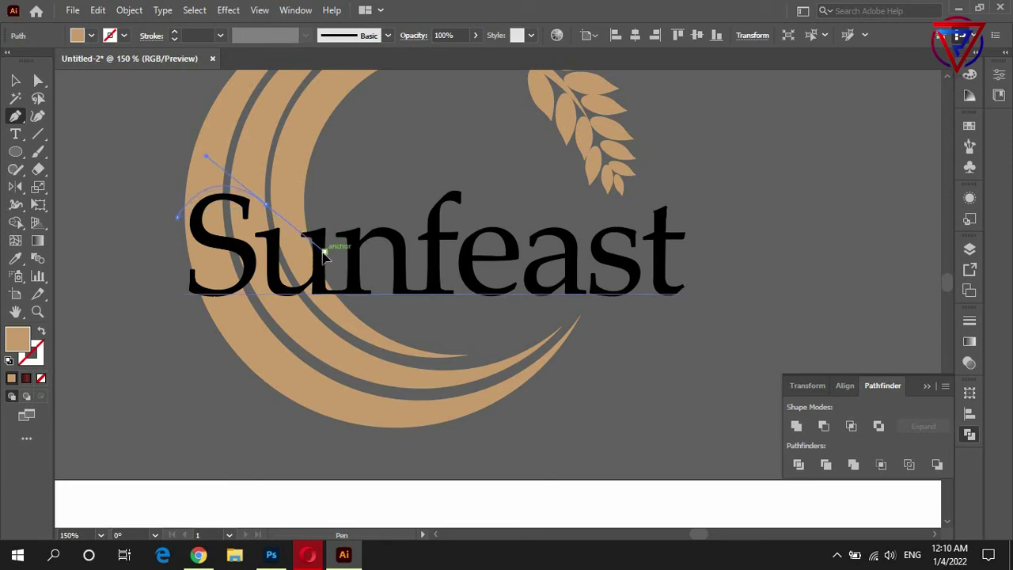
left_click_drag(325, 254, 287, 230)
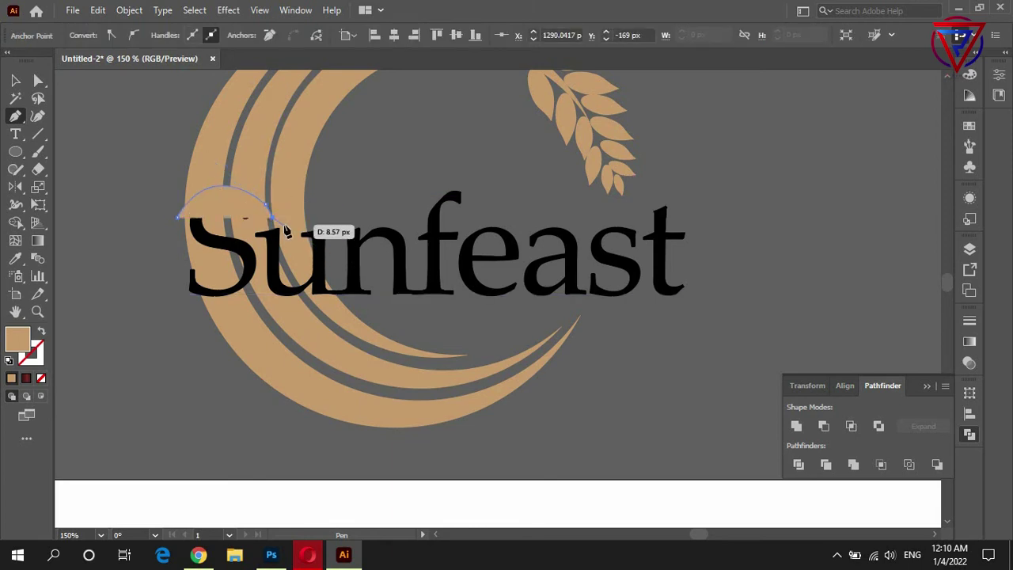
left_click(303, 226)
left_click(337, 217)
left_click(340, 297)
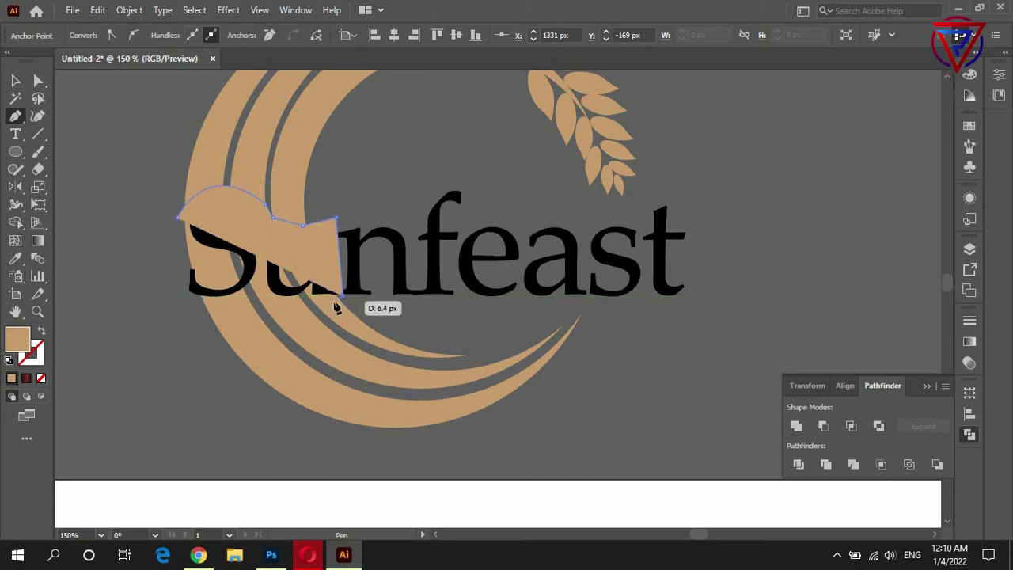
left_click(301, 309)
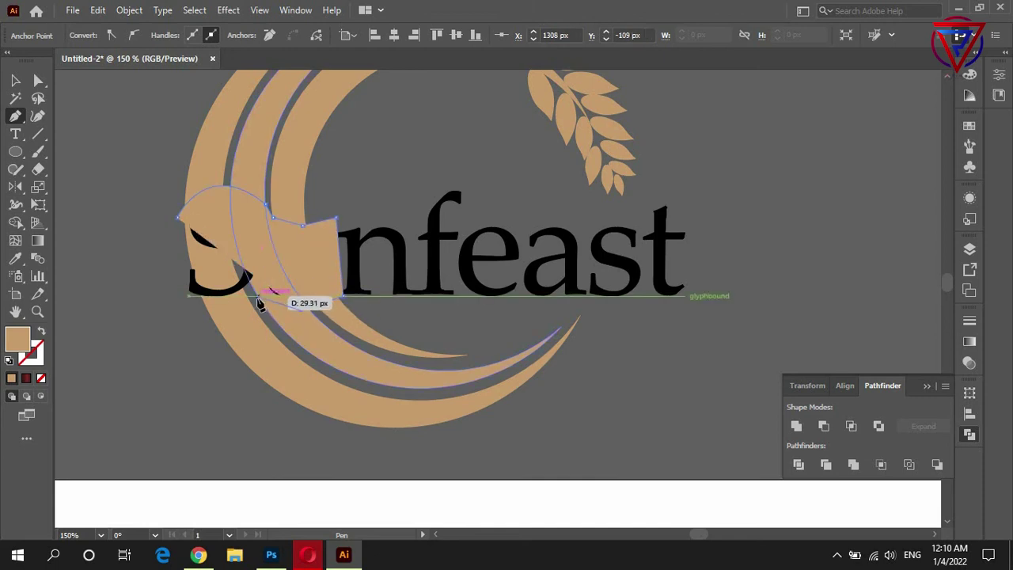
left_click(256, 296)
mouse_move(174, 319)
left_mouse_down()
mouse_move(141, 303)
mouse_move(116, 233)
left_mouse_up()
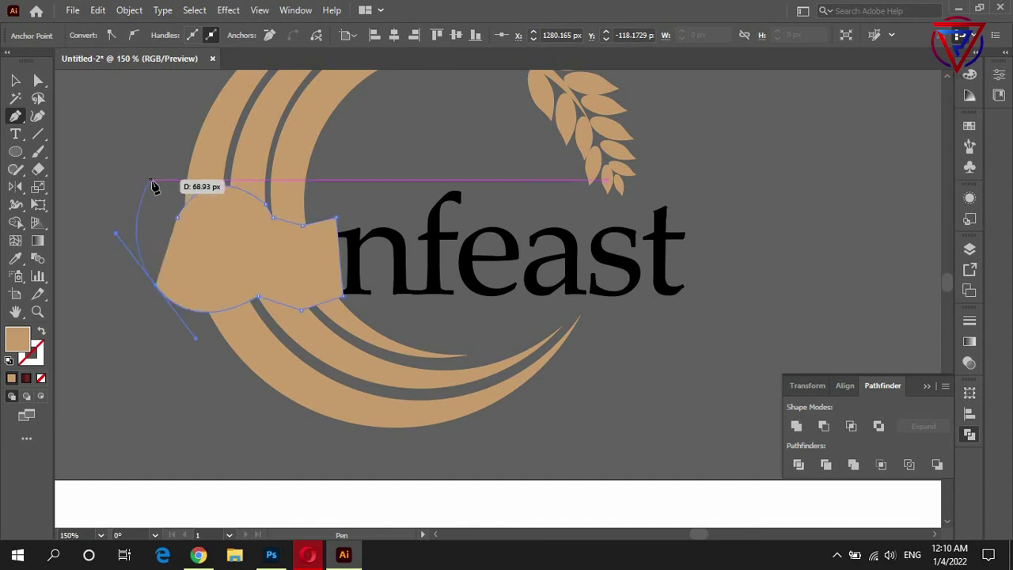
left_click(181, 219)
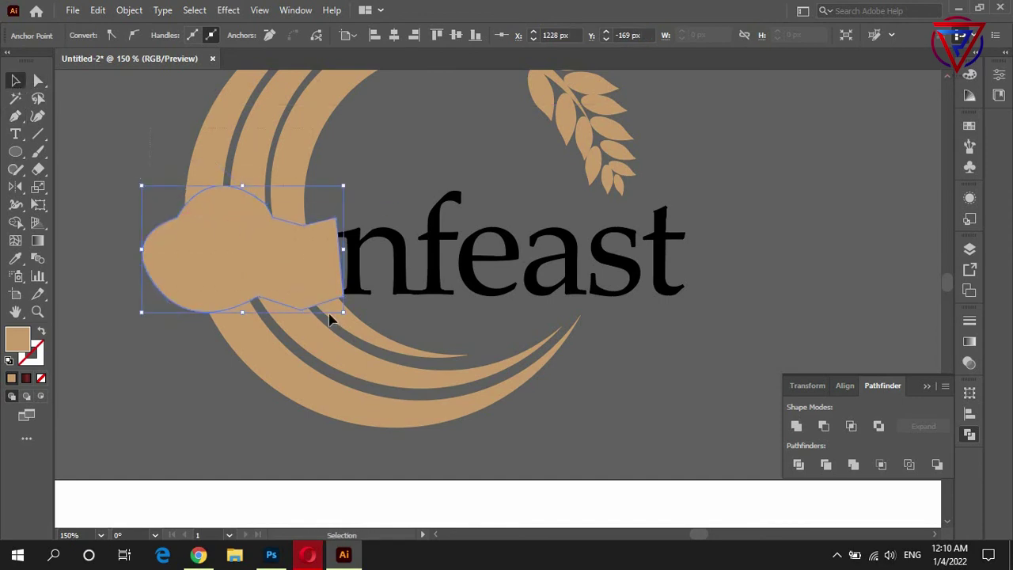
Select only the blob shape over the S with Direct Selection and delete it.
key("ctrl+a")
left_click(853, 465)
left_click(37, 82)
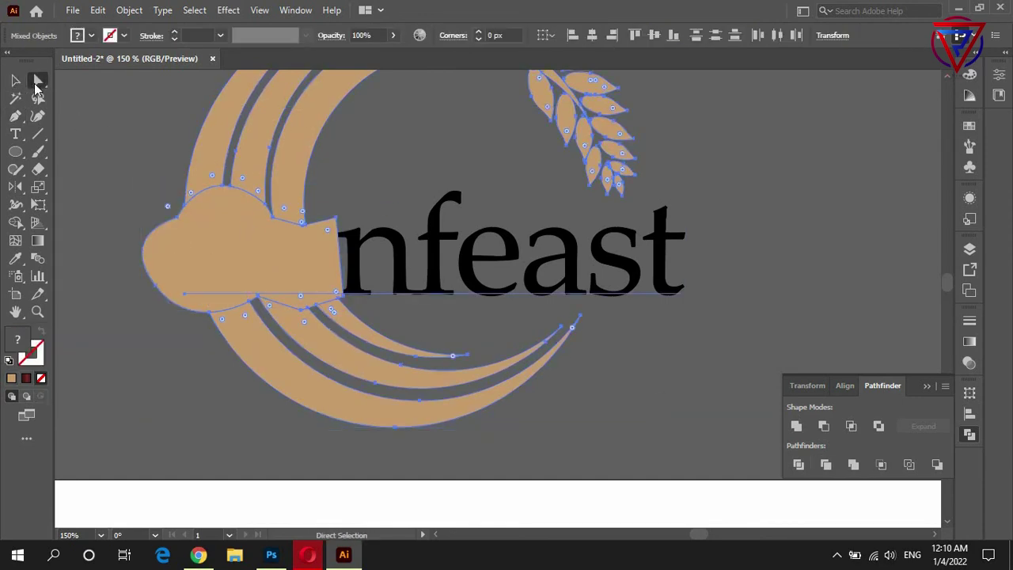
left_click(118, 166)
left_click(214, 231)
key("Delete")
scroll(245, 237, "up", 2)
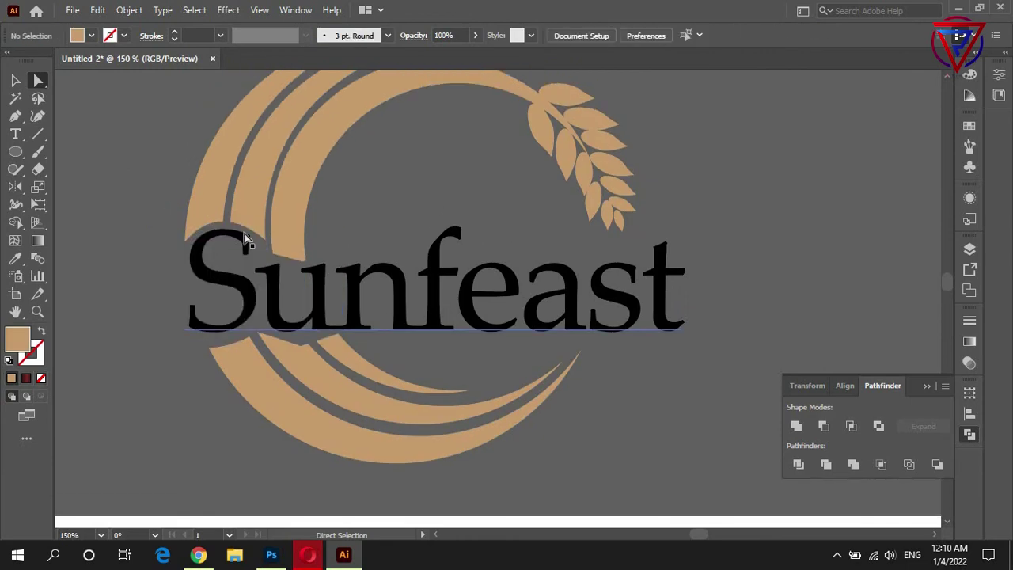
scroll(245, 238, "down", 1, "alt")
scroll(182, 186, "up", 2)
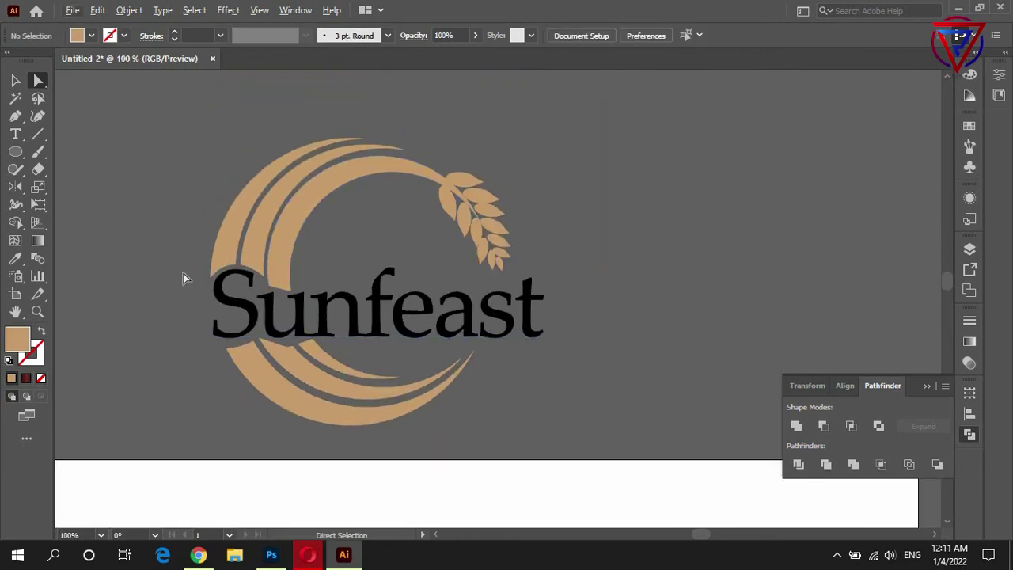
Select the word Sunfeast and fill it with the tan swatch.
double_click(348, 305)
double_click(311, 303)
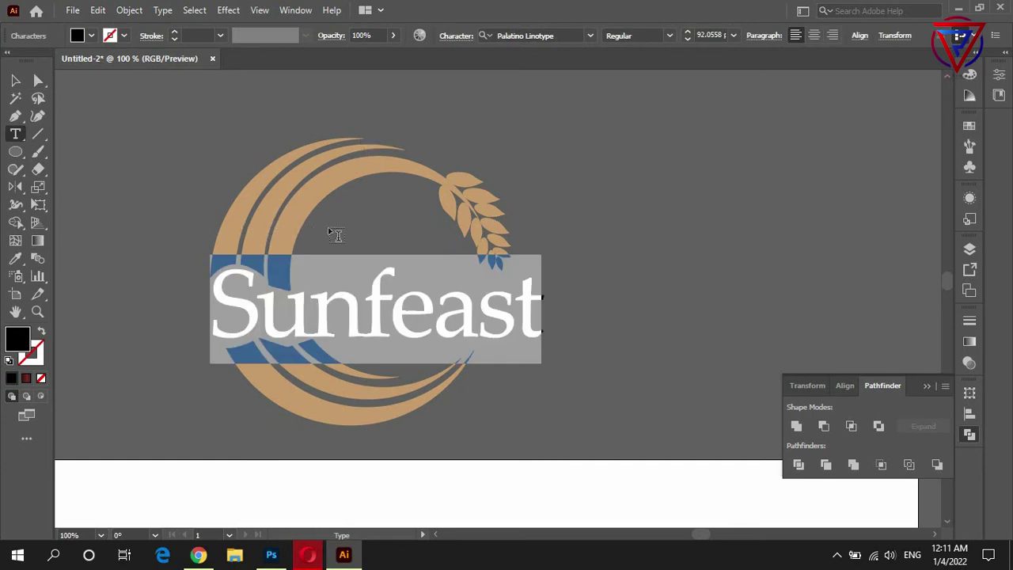
type("i")
key("ctrl+z")
left_click(79, 35)
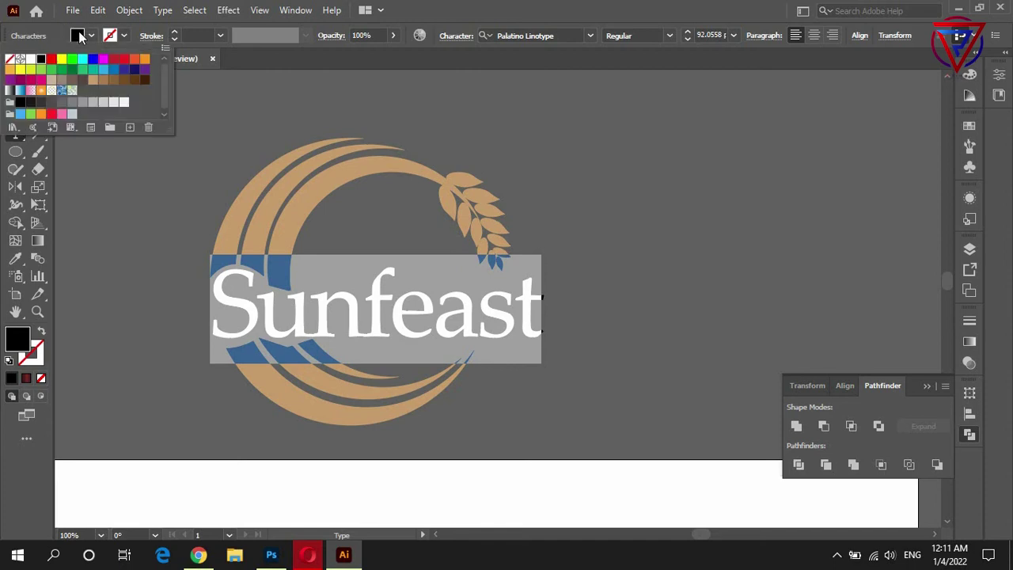
left_click(113, 85)
left_click(181, 224, "ctrl")
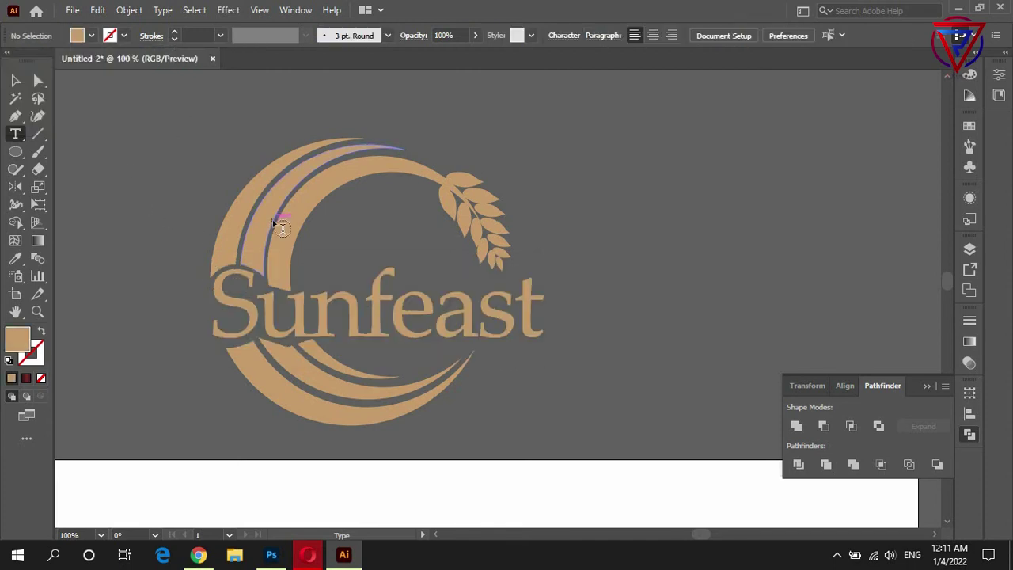
scroll(282, 229, "down", 1)
Select all of the stray Lorem Ipsum placeholder text above the logo.
left_click(212, 173)
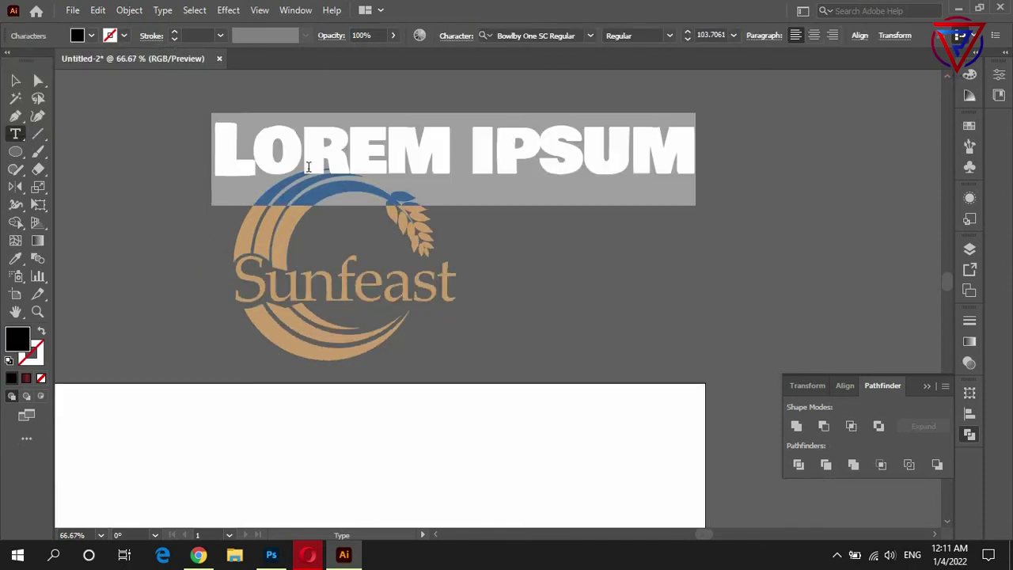
key("Escape")
double_click(414, 167)
double_click(446, 158)
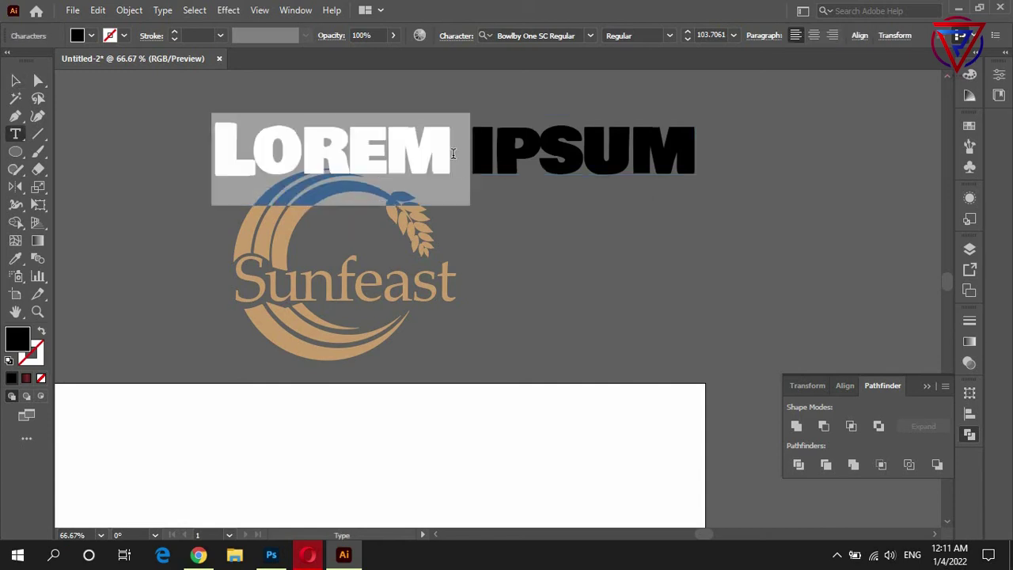
key("ctrl+a")
scroll(453, 154, "down", 2)
Copy 'Dark Fantasy' from the headline and paste it as new text right of the logo.
key("BackSpace")
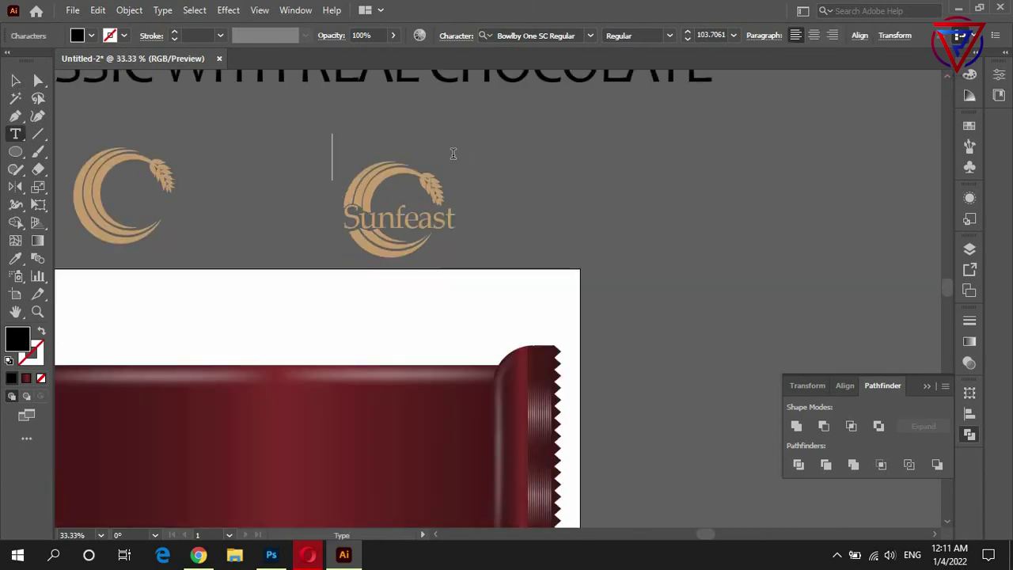
scroll(328, 166, "up", 1)
scroll(238, 141, "up", 1)
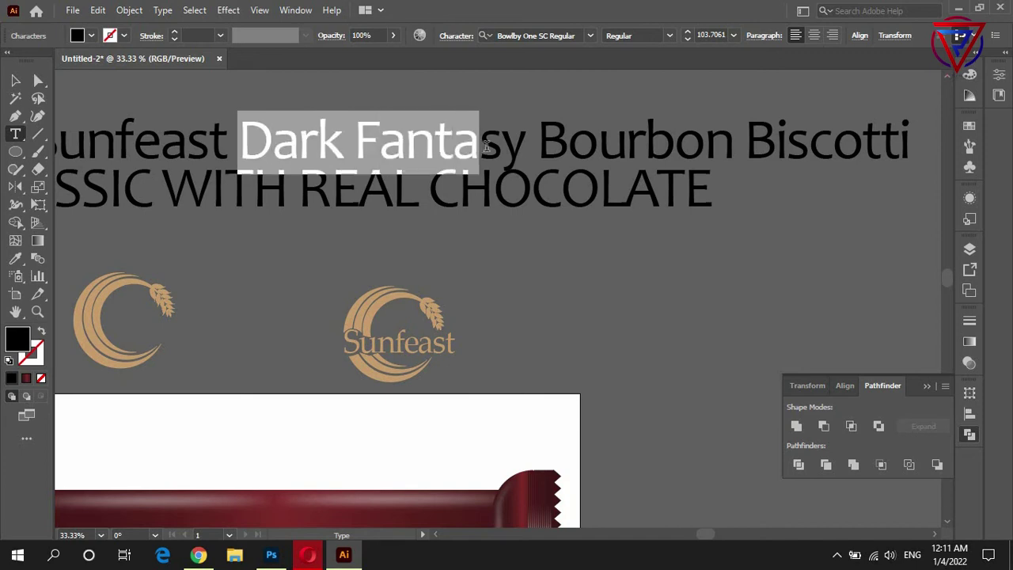
left_click_drag(240, 141, 525, 142)
key("ctrl+c")
scroll(375, 195, "down", 1)
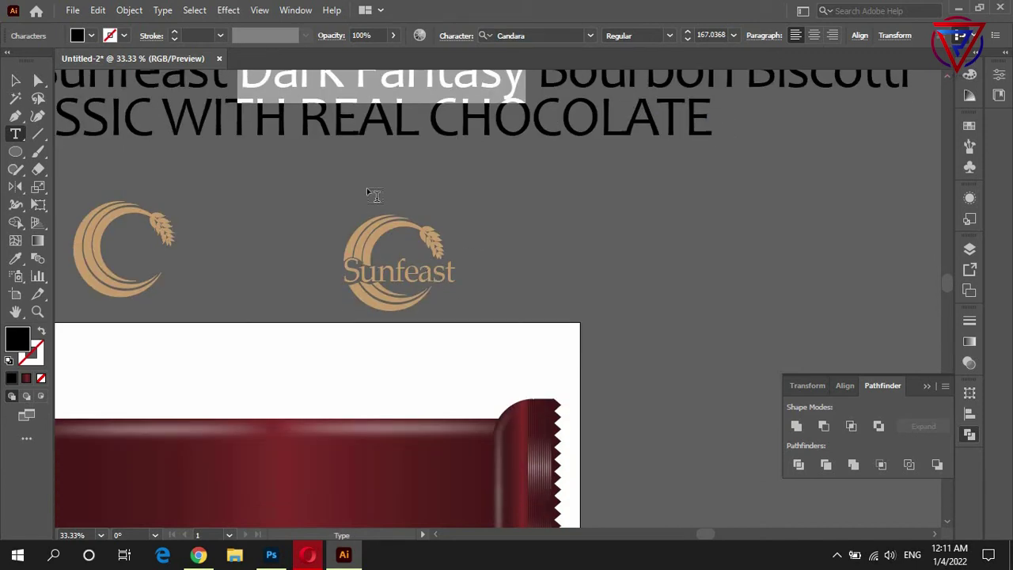
left_click(546, 281)
key("ctrl+v")
Split the pasted text into two lines, Dark above Fantasy.
scroll(656, 277, "up", 1)
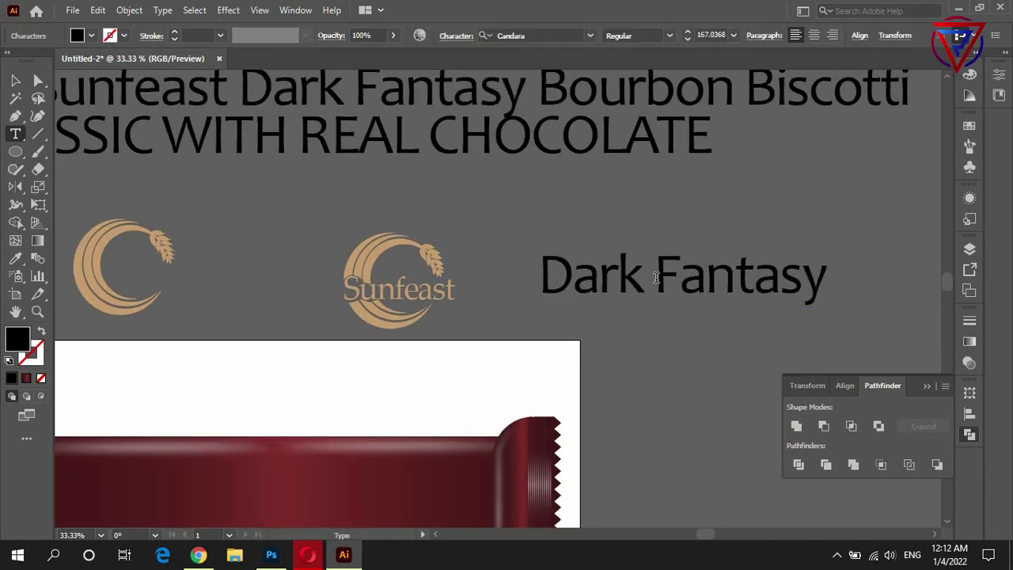
left_click(656, 277)
key("Return")
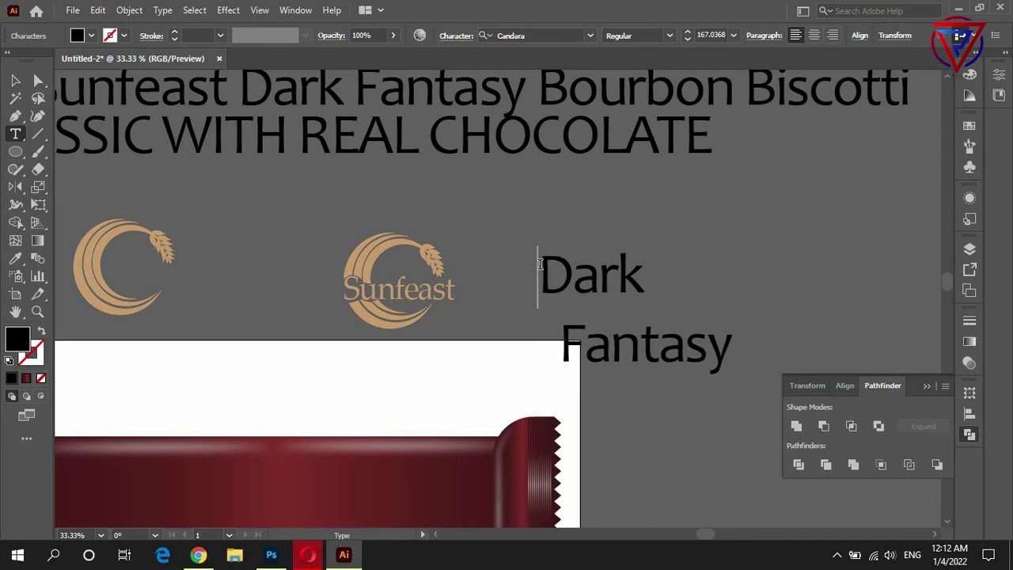
left_click(558, 327)
key("BackSpace")
key("BackSpace")
key("Return")
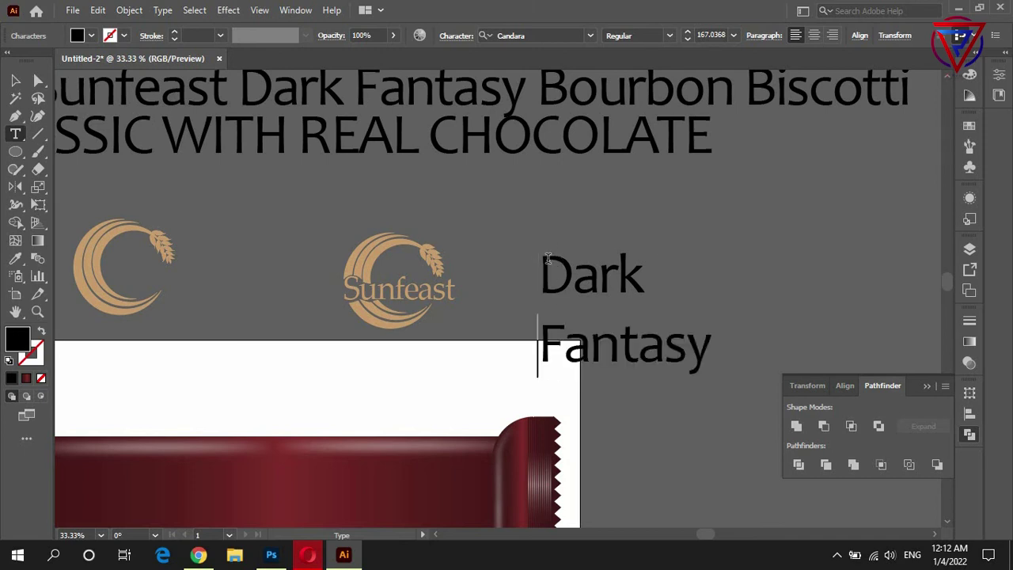
left_click(548, 258)
key("BackSpace")
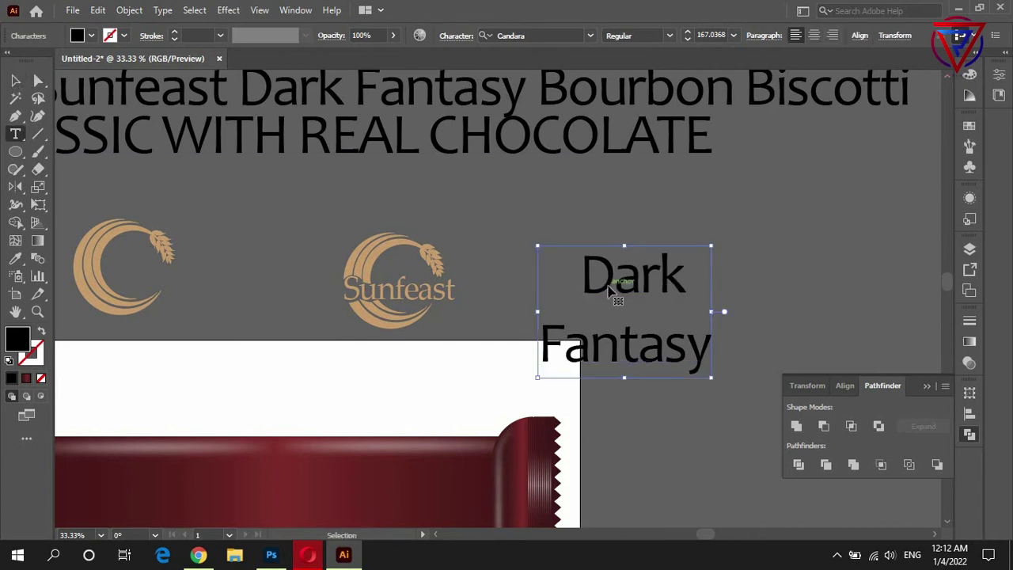
Fill the Dark Fantasy text with tan.
key("ctrl+a")
left_click(79, 36)
left_click(91, 79)
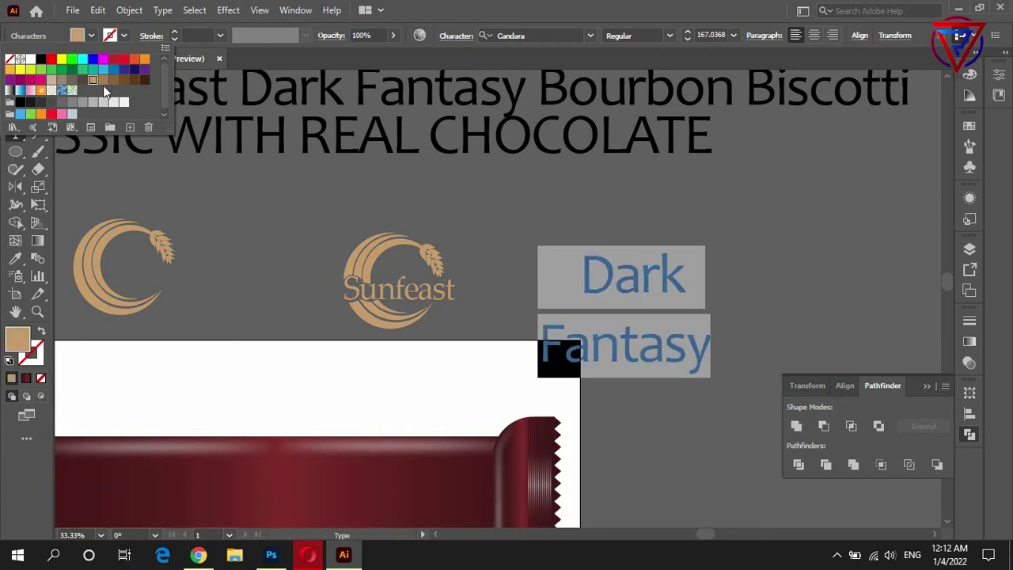
left_click(309, 206)
key("Escape")
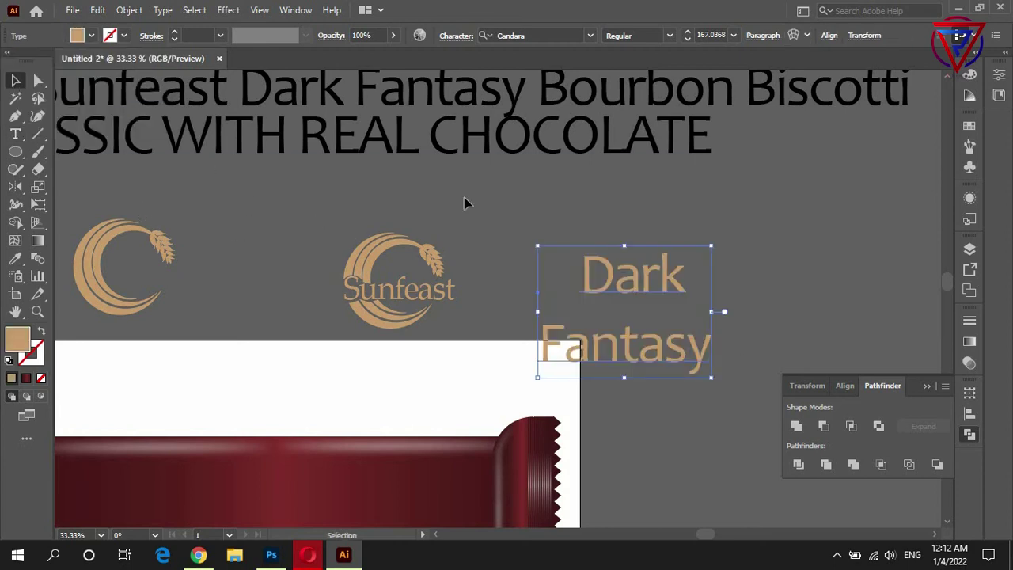
Undo an accidental text deletion and move Dark Fantasy left toward the logos.
double_click(633, 279)
key("ctrl+a")
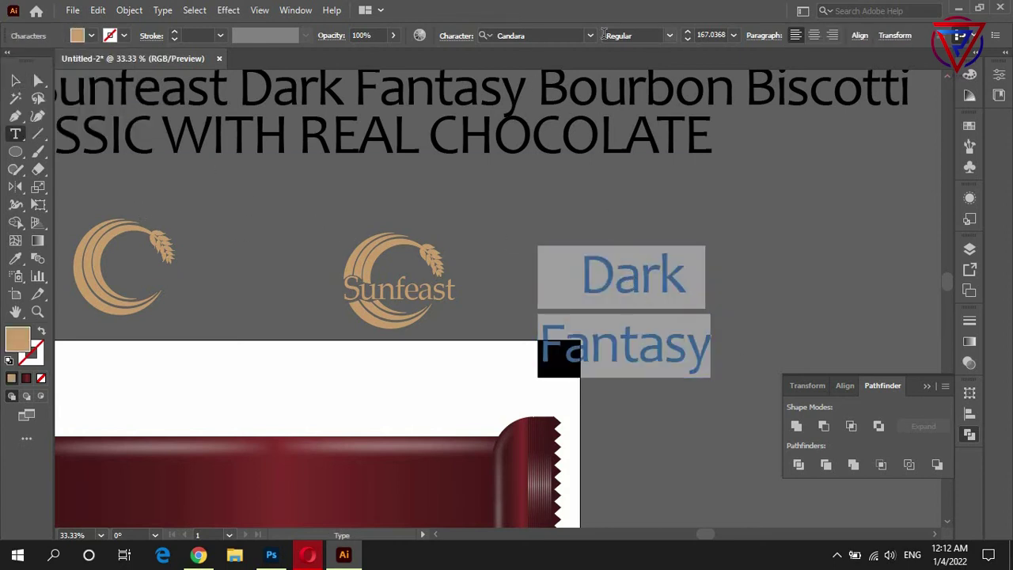
key("BackSpace")
key("Escape")
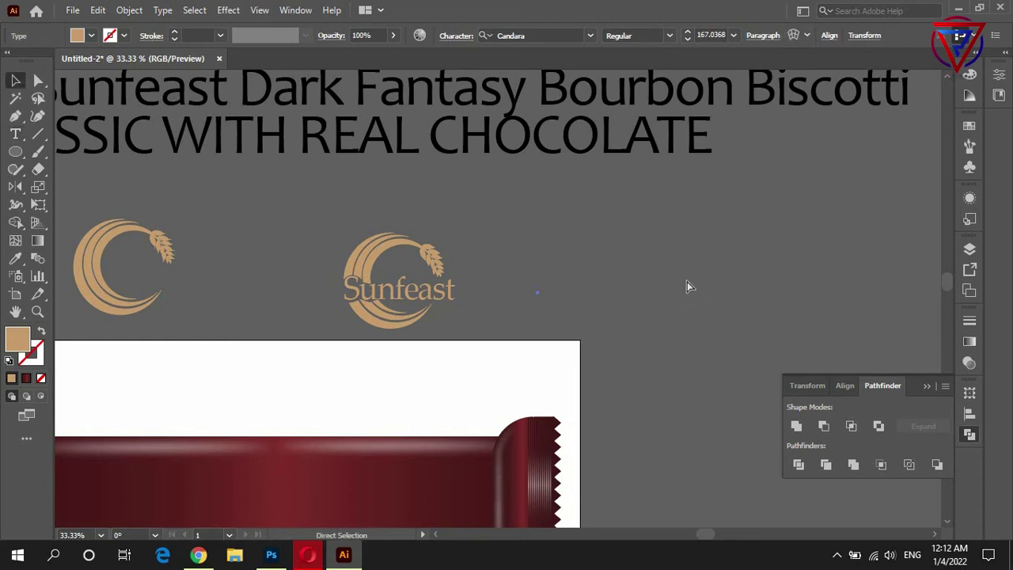
key("ctrl+z")
type("Fantasyv")
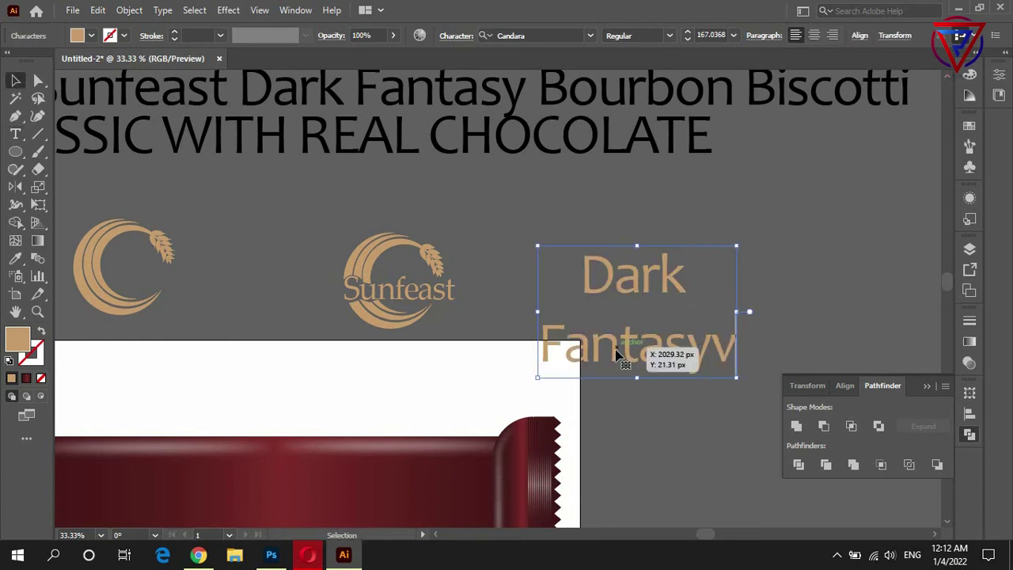
key("ctrl+z")
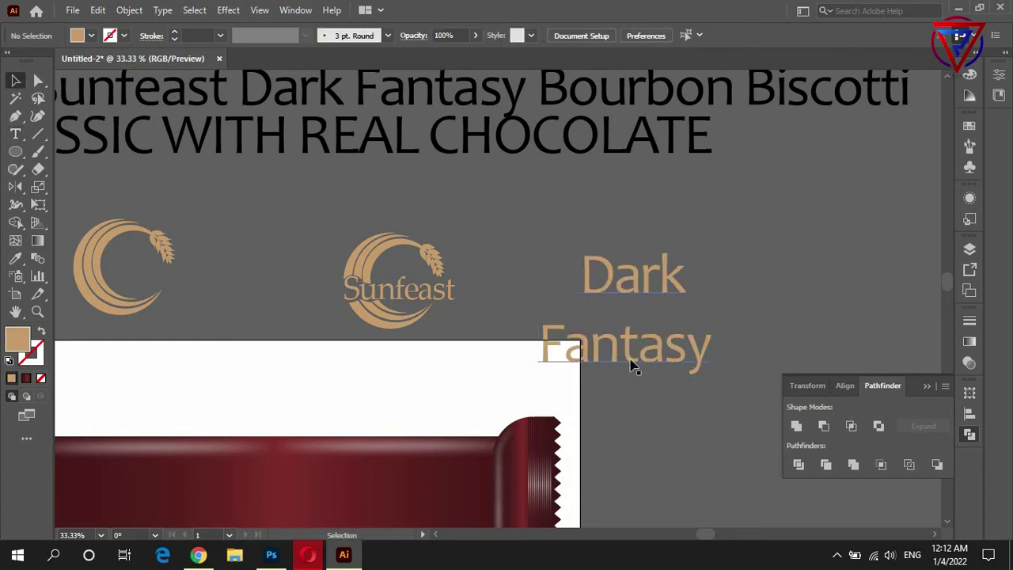
left_click_drag(629, 362, 268, 381)
Move the Dark Fantasy text right of the Sunfeast logo and shrink the logo.
key("t")
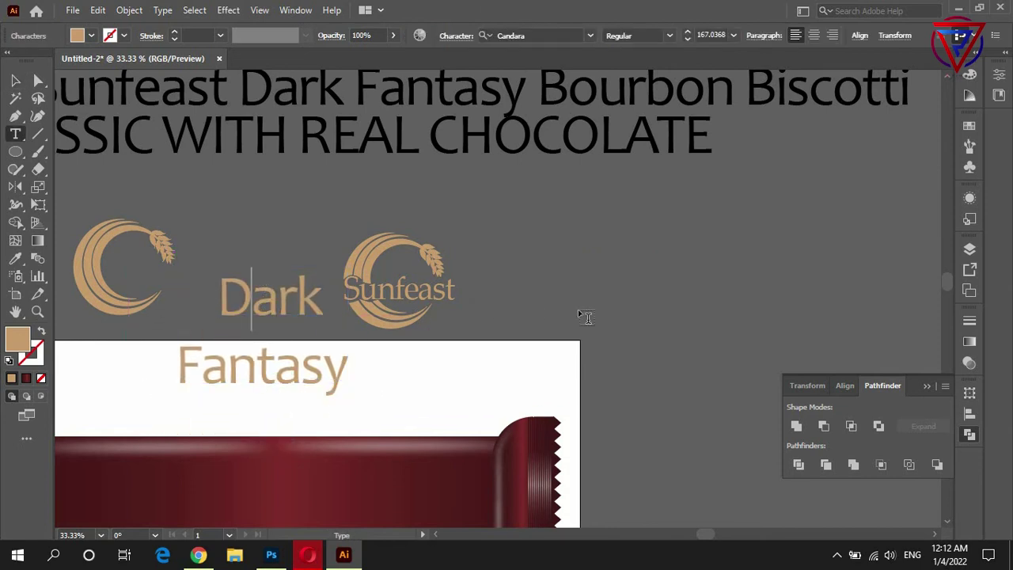
key("v")
left_click(393, 291)
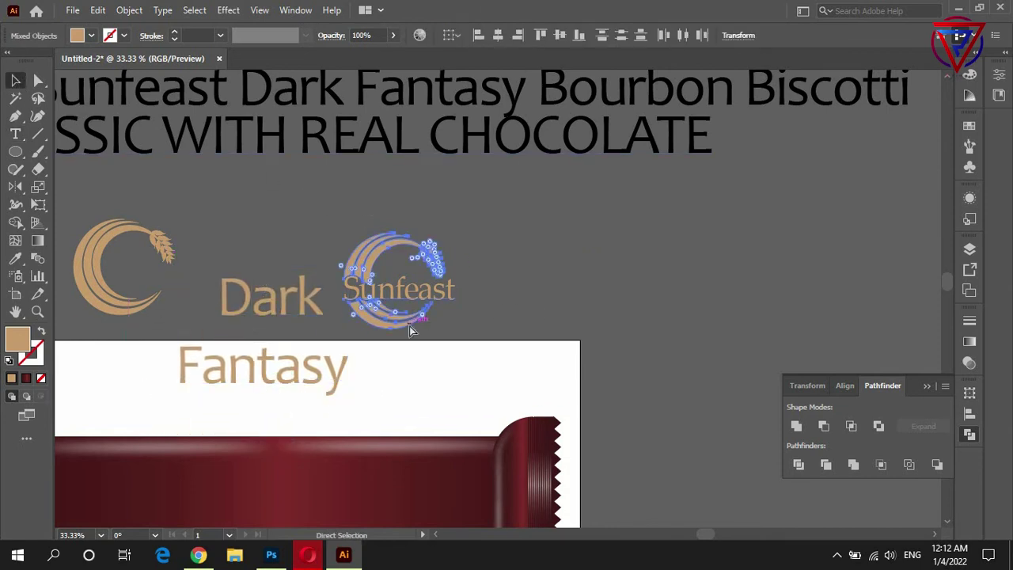
left_click_drag(311, 301, 545, 273)
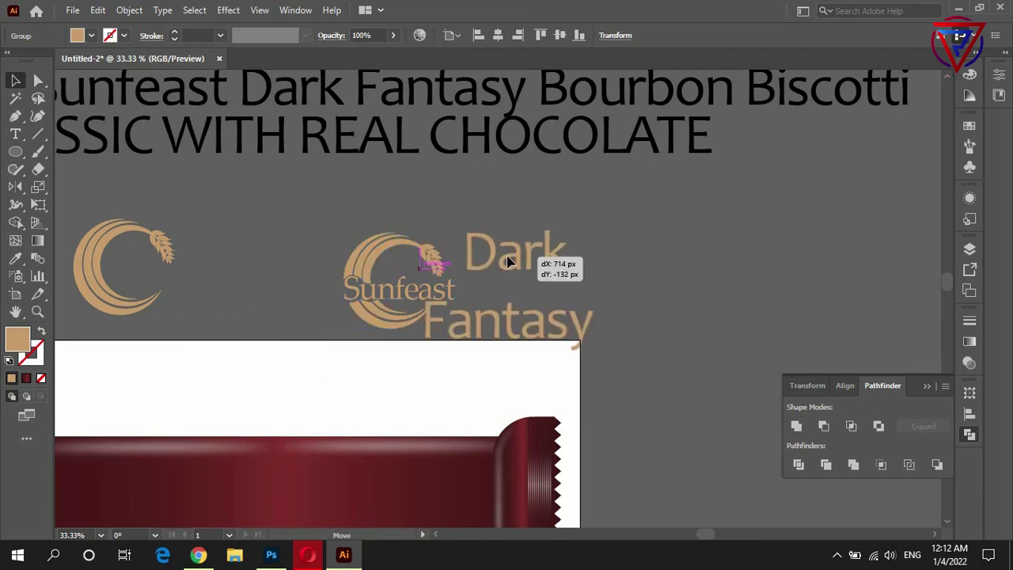
left_click(360, 245)
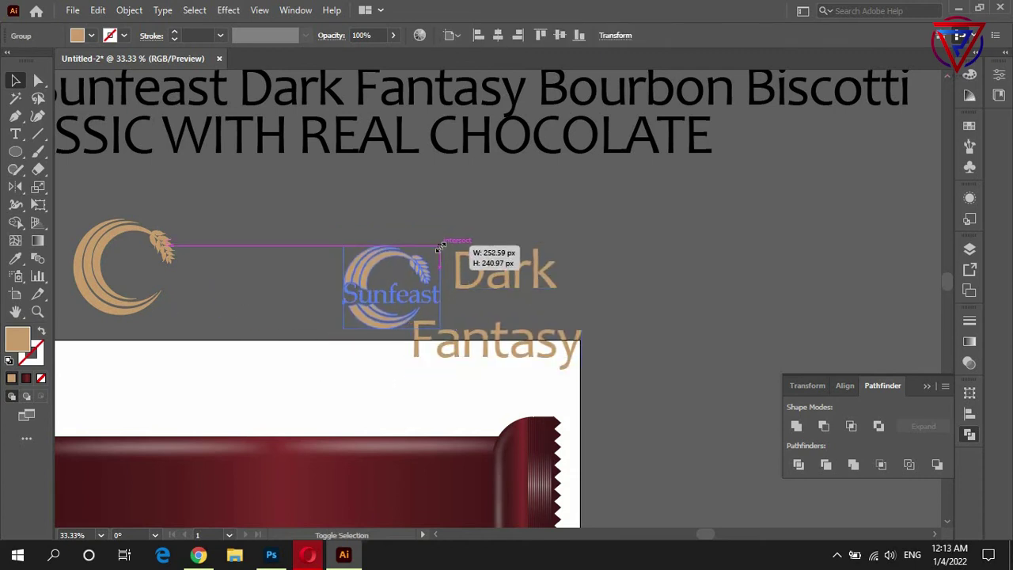
left_click_drag(455, 235, 420, 240)
Shrink the Sunfeast logo further and place it beside the word Dark.
key("ctrl+shift+a")
scroll(389, 317, "up", 2)
mouse_move(331, 333)
left_mouse_down()
mouse_move(370, 298)
mouse_move(428, 294)
left_mouse_up()
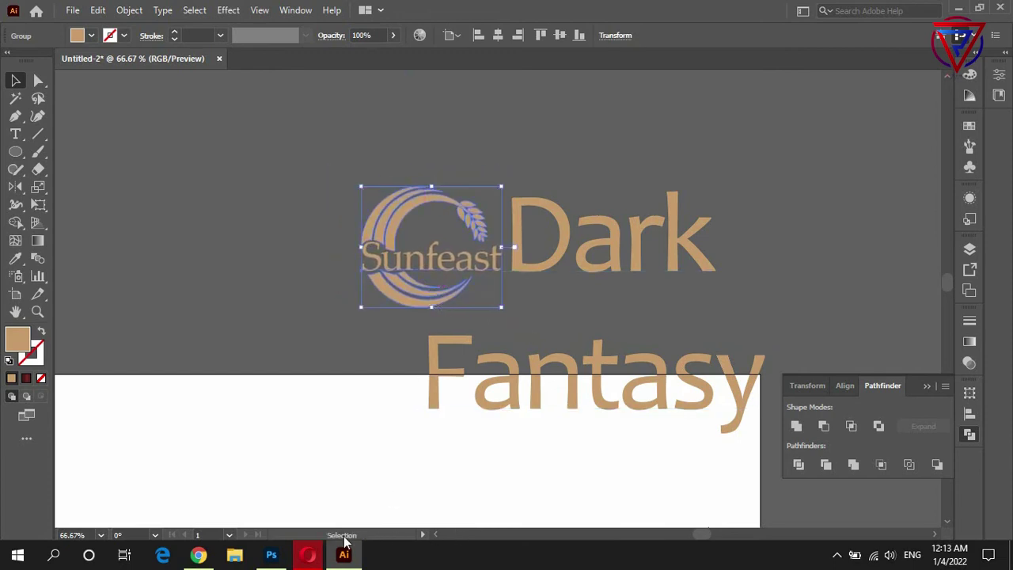
left_click_drag(501, 306, 472, 284)
left_click_drag(398, 273, 427, 253)
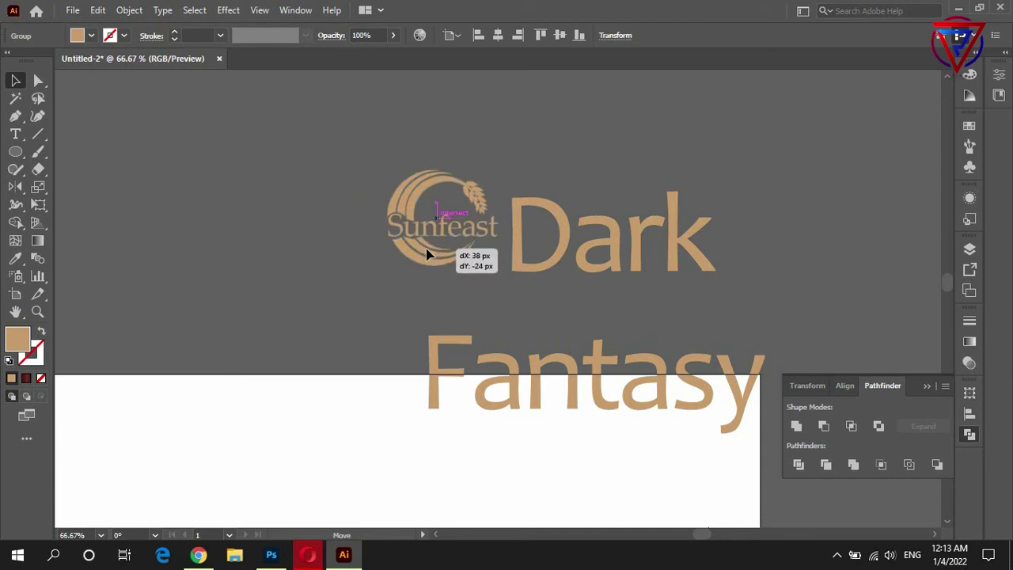
Move the Dark Fantasy text tight against the small logo and select its text.
left_click(540, 322)
scroll(335, 340, "down", 3)
scroll(566, 324, "down", 1)
left_click(565, 324)
left_click_drag(439, 375, 459, 346)
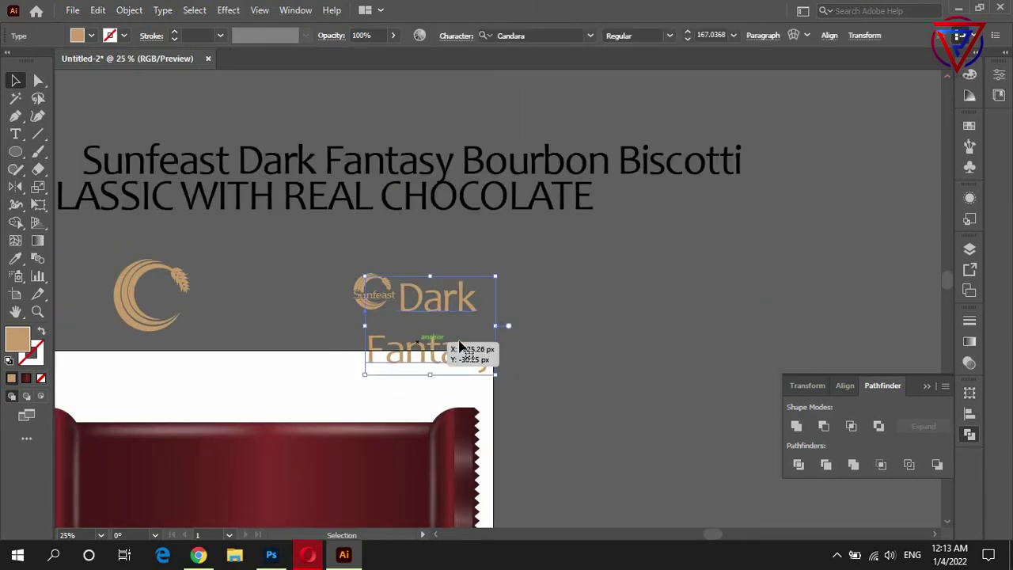
double_click(459, 346)
key("ctrl+a")
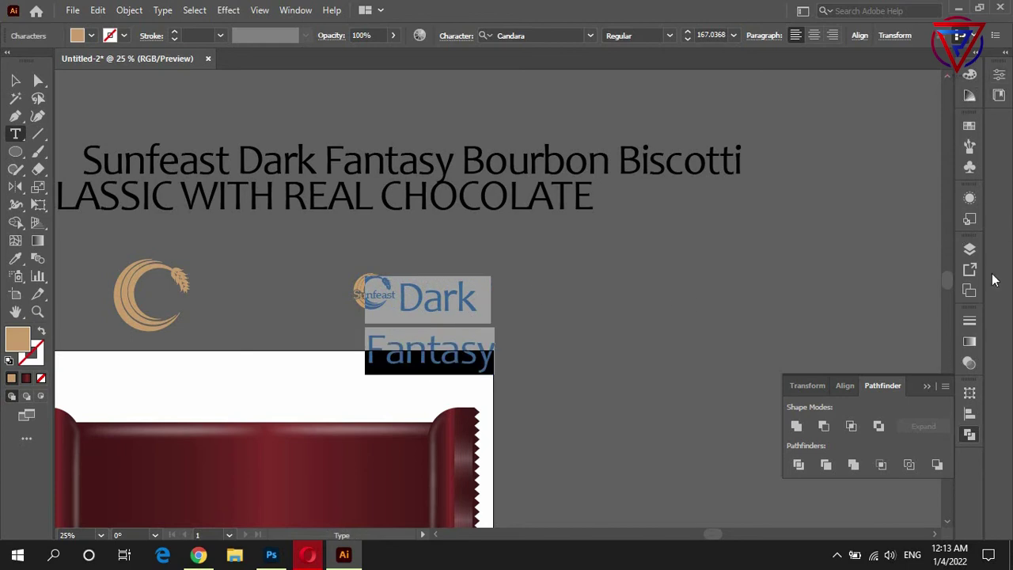
Open and close the transform and transparency panels for the Dark Fantasy text.
left_click(970, 394)
left_click(971, 394)
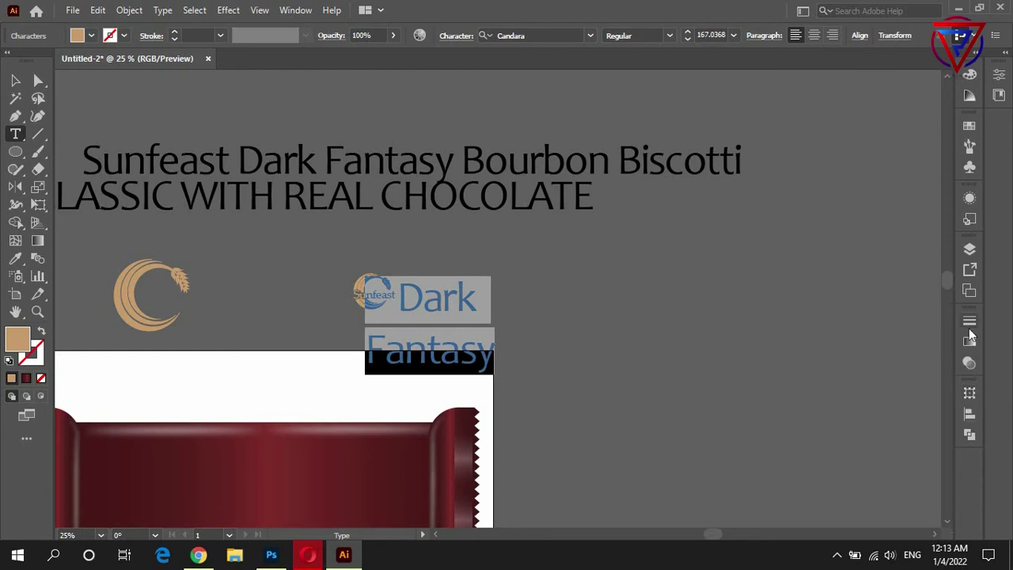
left_click(970, 320)
left_click(879, 314)
left_click(948, 254)
left_click(971, 250)
Tighten the Dark Fantasy leading to 133 pt in Properties.
left_click(1001, 76)
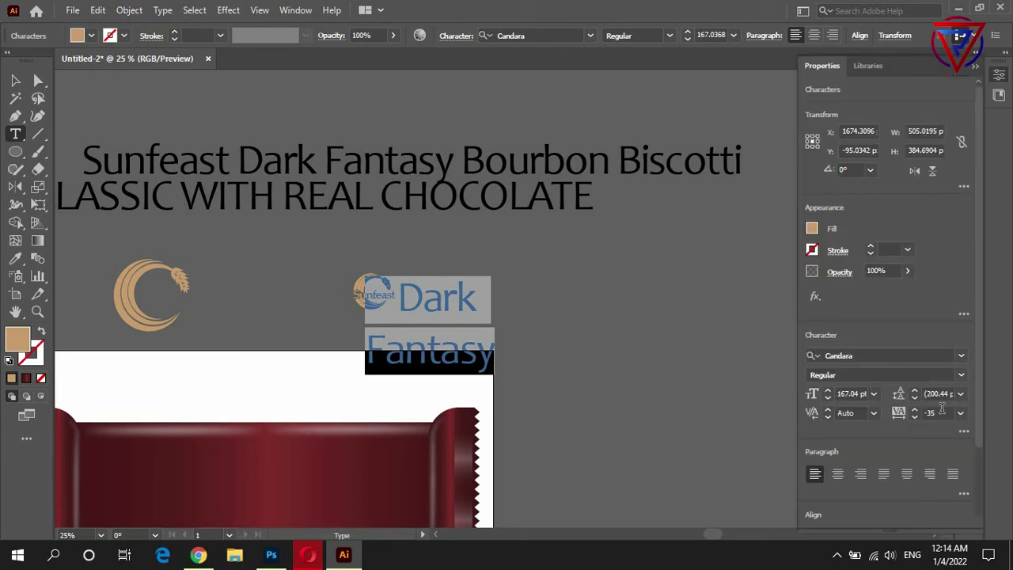
left_click(916, 393)
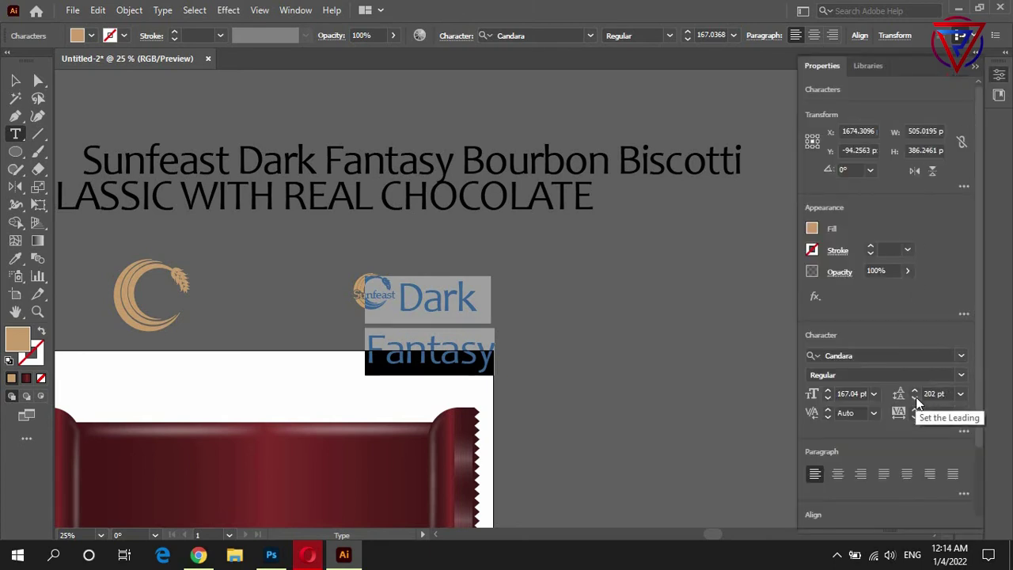
left_click(961, 393)
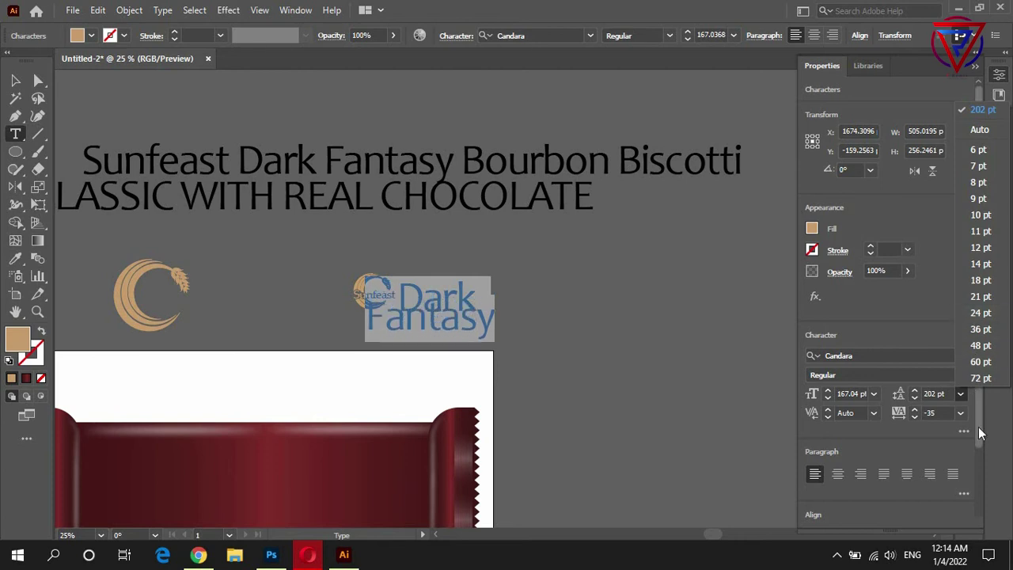
left_click(950, 388)
left_click(914, 397)
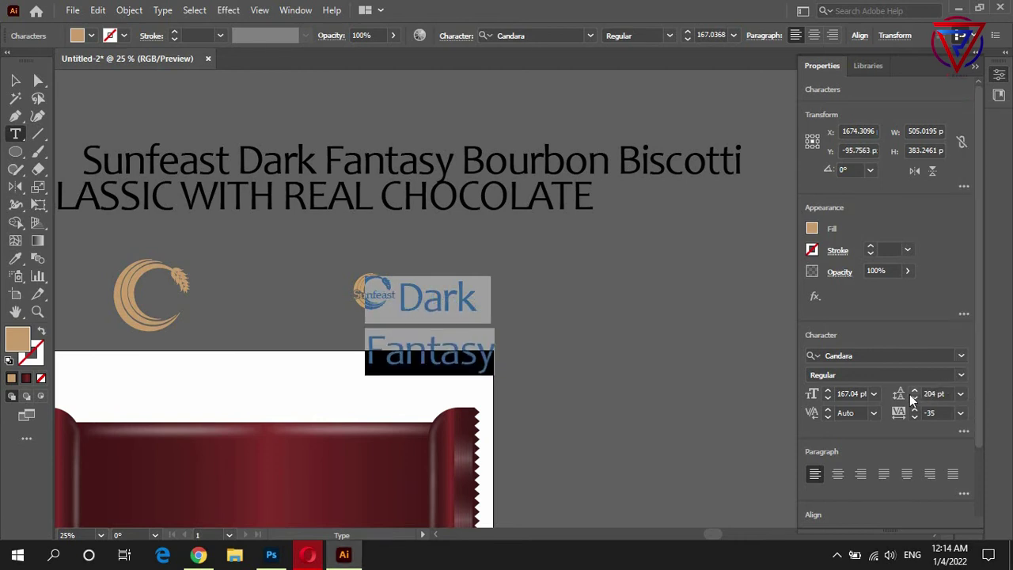
left_click(914, 398)
left_click(914, 398)
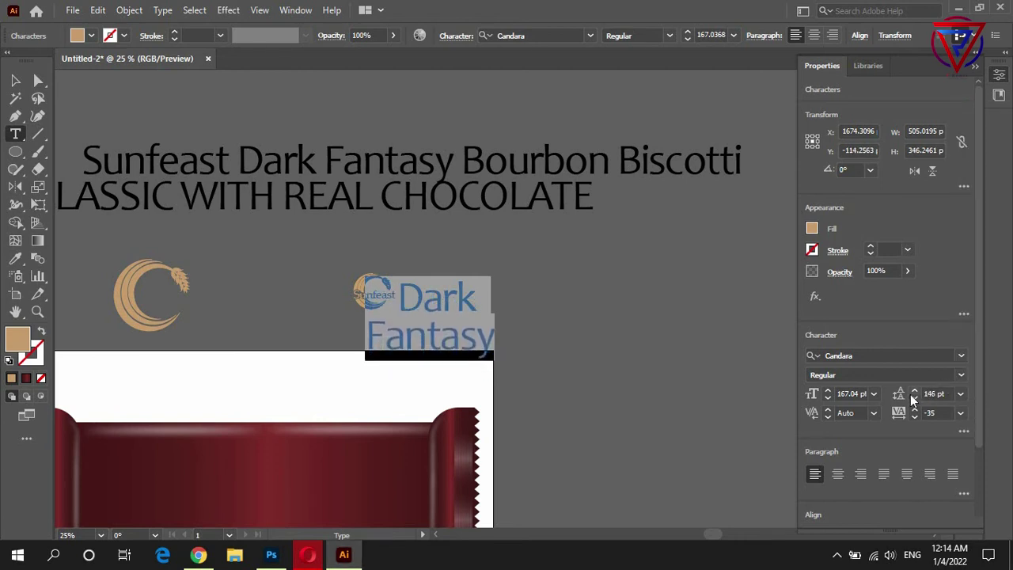
left_click(914, 398)
left_click(396, 285)
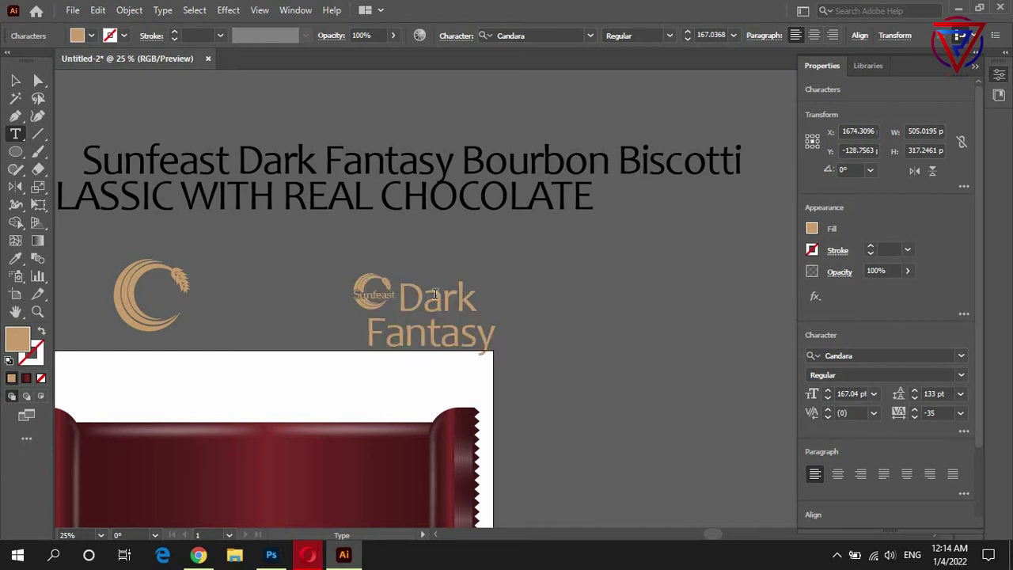
Group the Sunfeast logo with Dark Fantasy and scale it down on the wrapper's upper left.
left_click(15, 80)
left_click(332, 255)
left_click(464, 328)
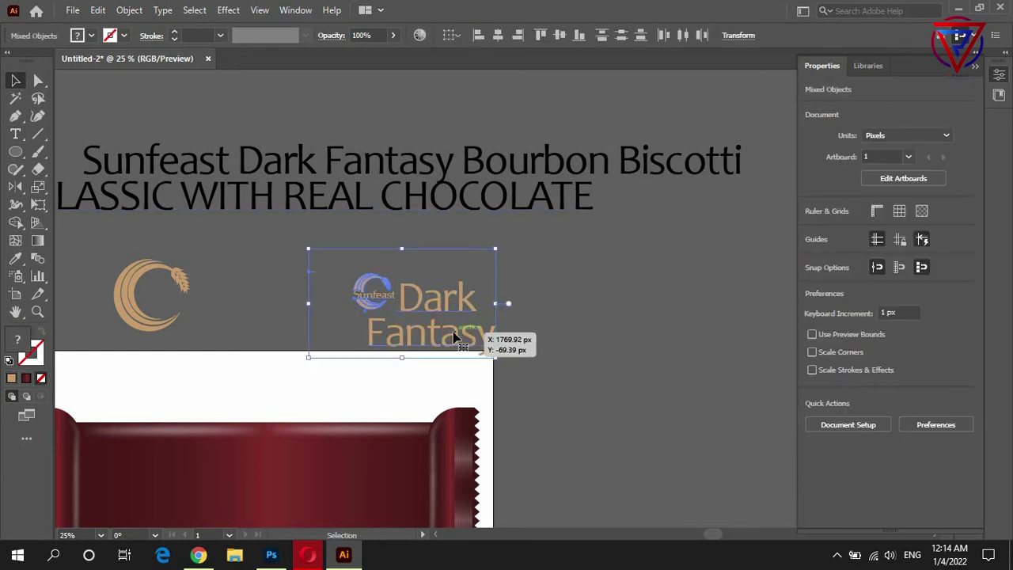
key("ctrl+minus")
key("ctrl+equal")
left_click_drag(472, 335, 186, 269)
scroll(332, 317, "down", 3)
mouse_move(319, 292)
left_mouse_down()
mouse_move(277, 265)
mouse_move(248, 289)
left_mouse_up()
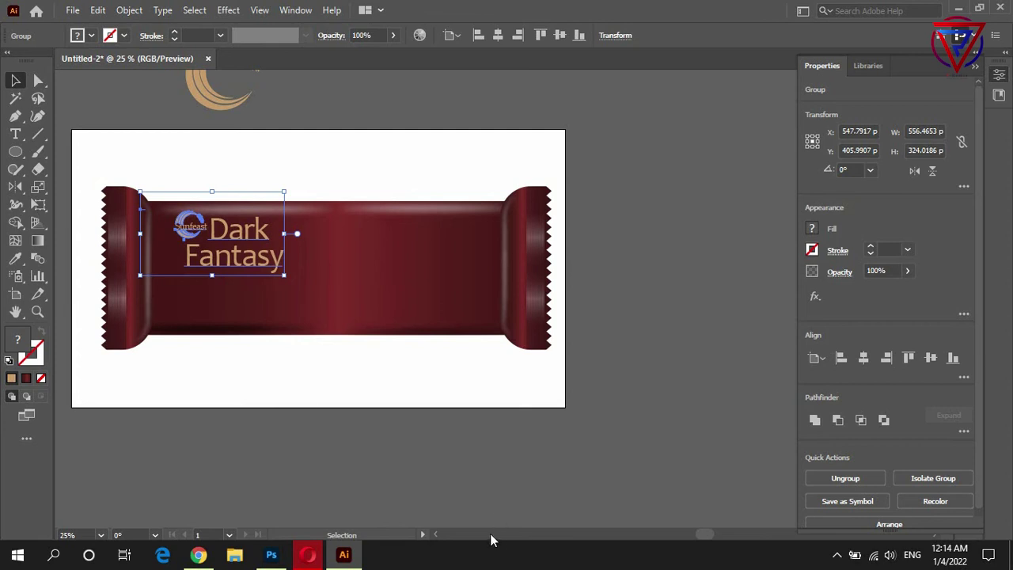
Centre the Bourbon text within its peach box.
left_click(669, 293)
scroll(670, 294, "up", 2)
scroll(471, 233, "down", 2)
scroll(289, 190, "up", 2)
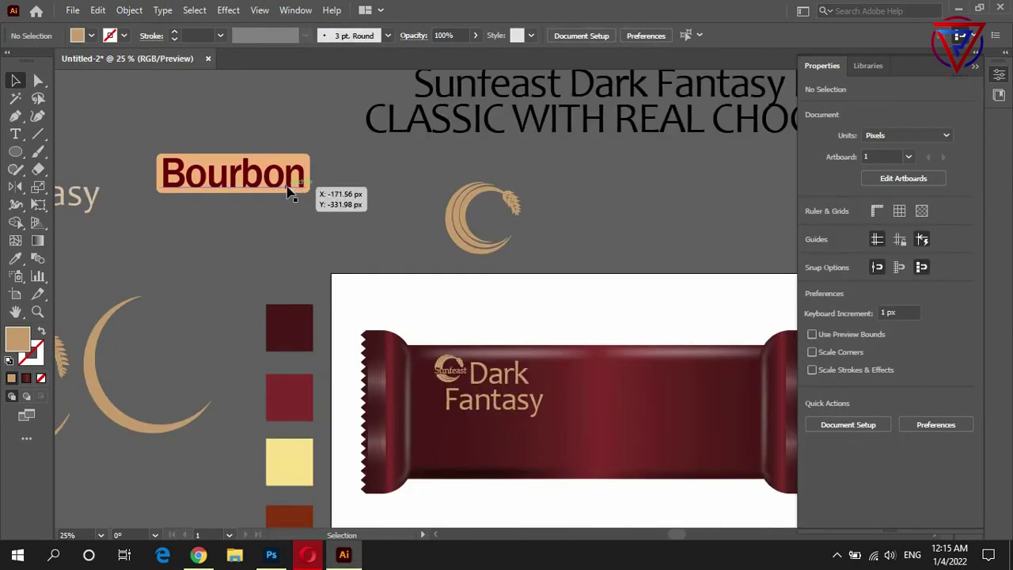
left_click_drag(288, 190, 294, 192)
left_click_drag(209, 140, 253, 197)
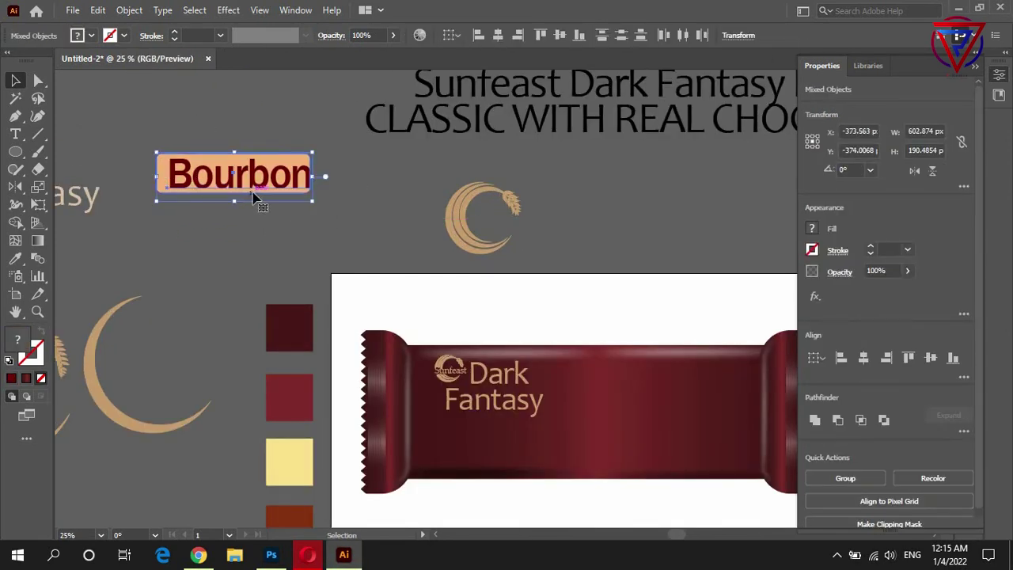
left_click(559, 35)
left_click(498, 34)
left_click(256, 225)
Reduce the height of the peach rectangle behind Bourbon.
scroll(255, 225, "up", 1)
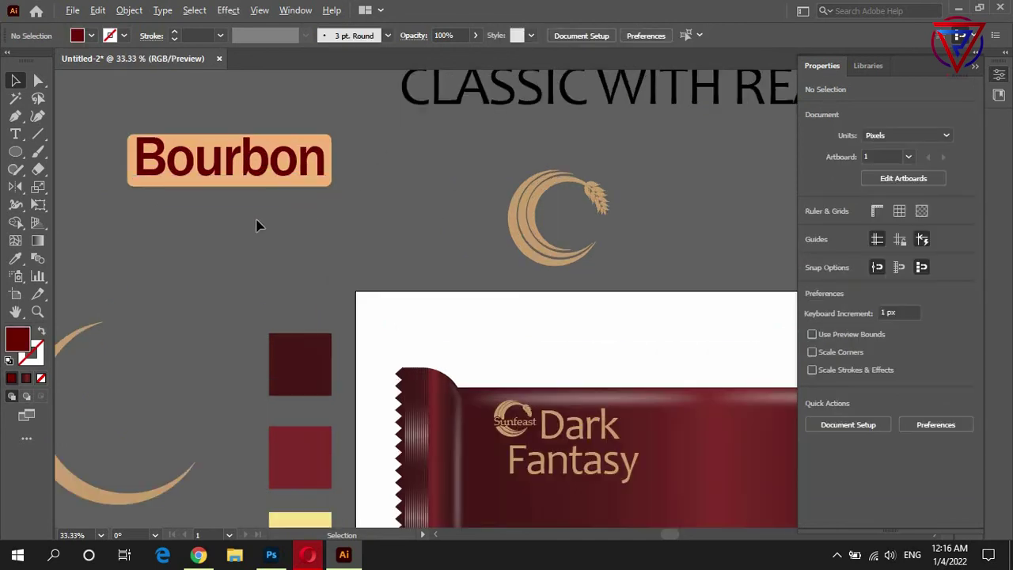
scroll(247, 169, "up", 1)
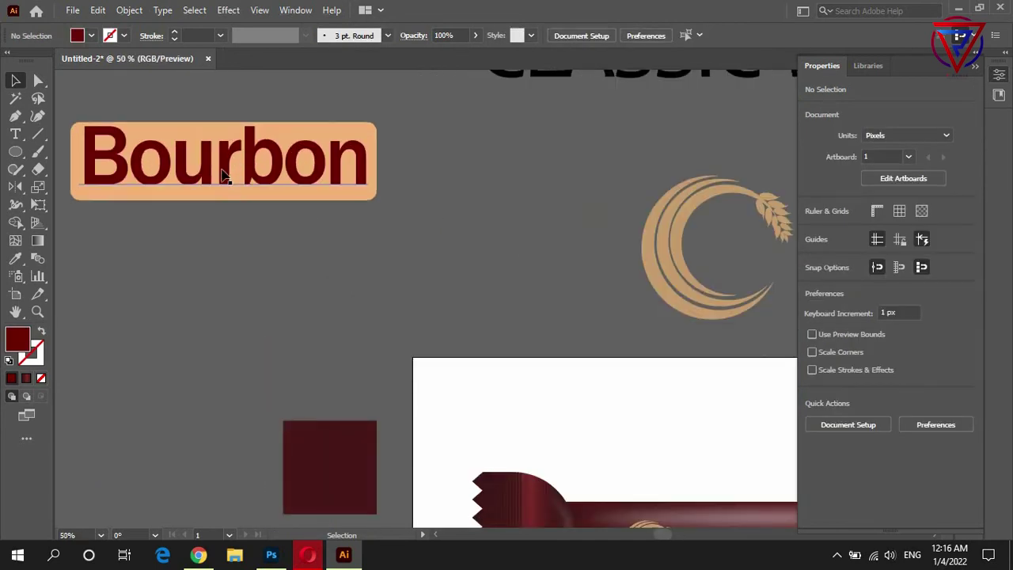
left_click(224, 175)
left_click(204, 235)
left_click(82, 176)
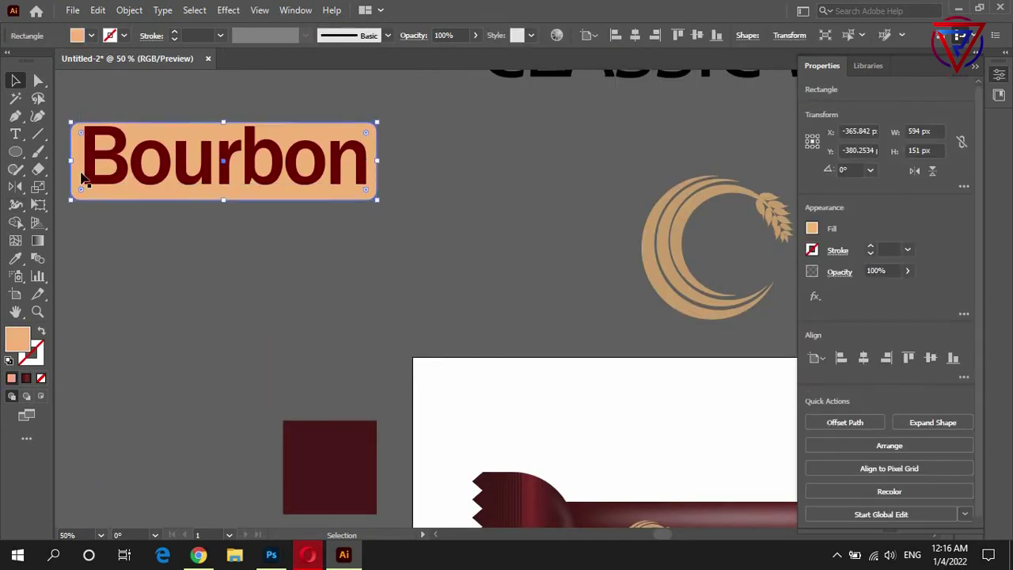
left_click_drag(223, 200, 223, 192)
left_click(72, 303)
Group Bourbon with its box and place it on the wrapper below Dark Fantasy.
scroll(72, 303, "down", 1)
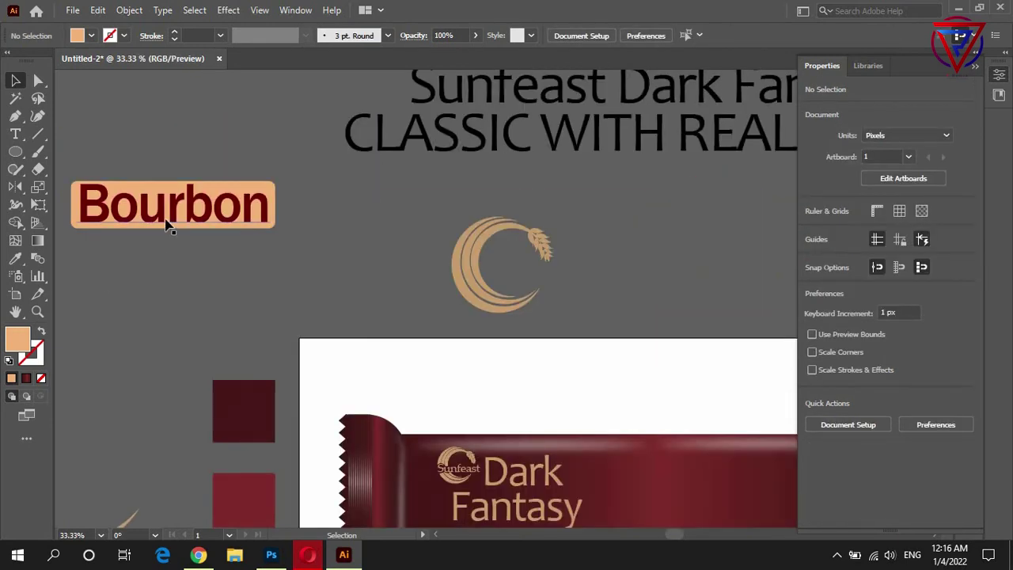
left_click_drag(152, 175, 182, 255)
key("ctrl+g")
scroll(131, 237, "down", 1)
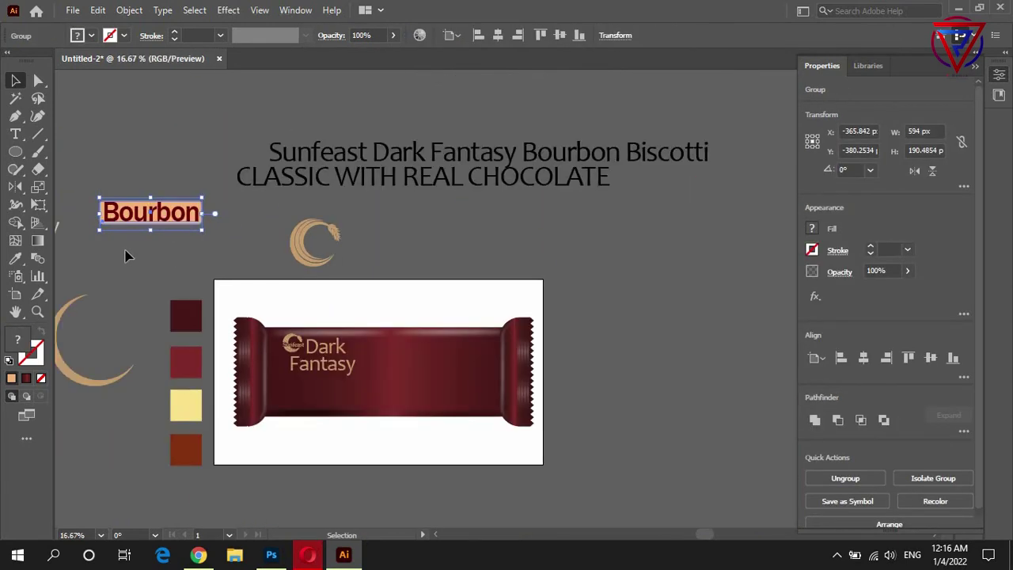
mouse_move(138, 221)
left_mouse_down()
mouse_move(167, 273)
mouse_move(317, 400)
left_mouse_up()
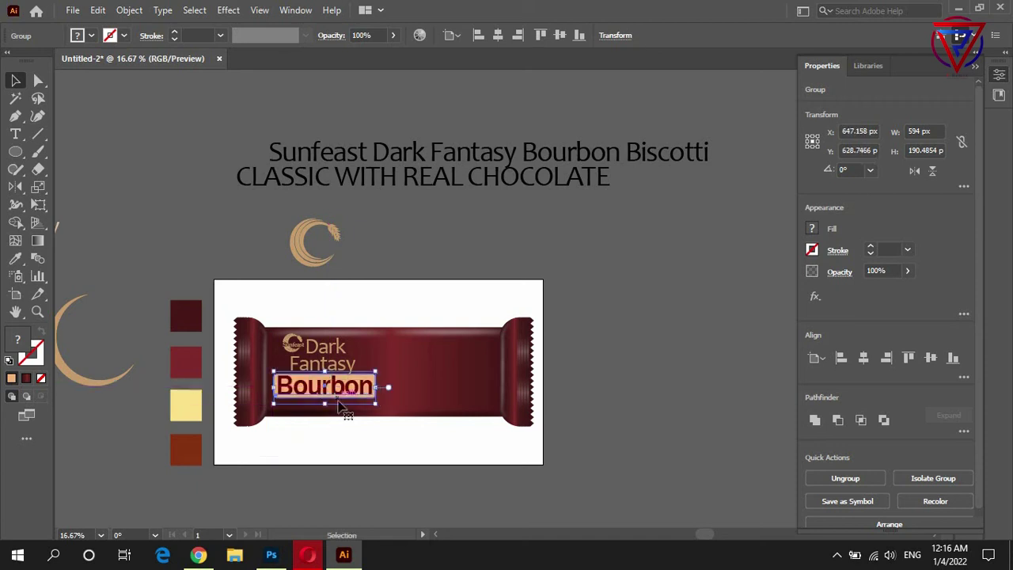
scroll(471, 418, "up", 1)
left_click(370, 157)
scroll(190, 415, "up", 1)
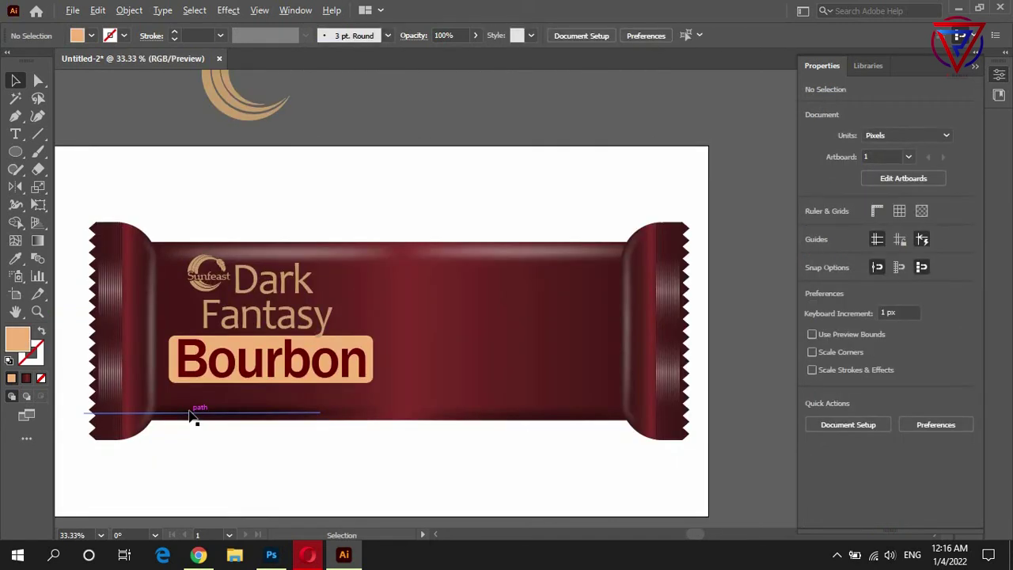
scroll(190, 416, "up", 1)
scroll(271, 361, "down", 3)
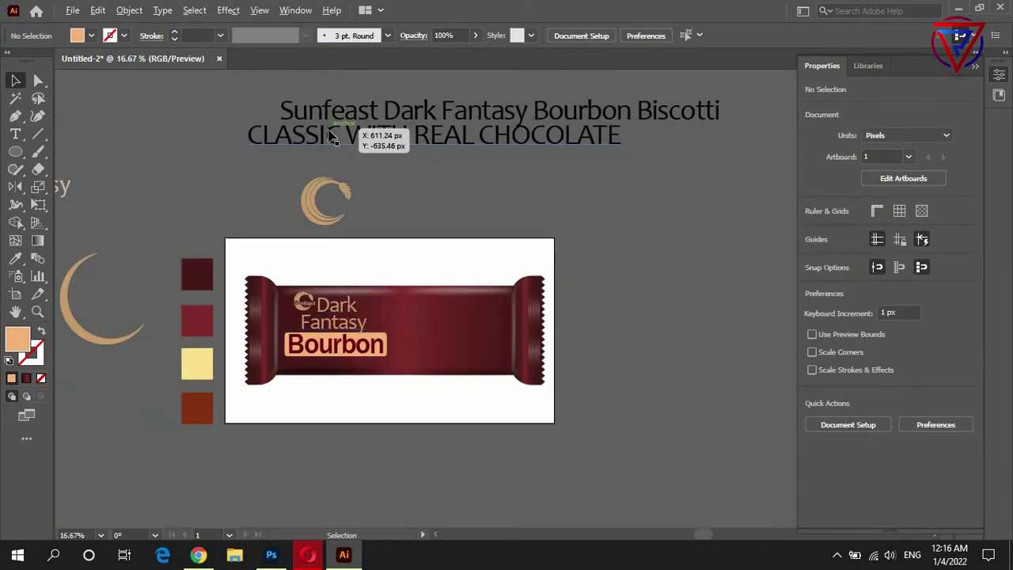
Move the CLASSIC WITH REAL CHOCOLATE text below the wrapper and colour CLASSIC red.
left_click_drag(264, 136, 311, 417)
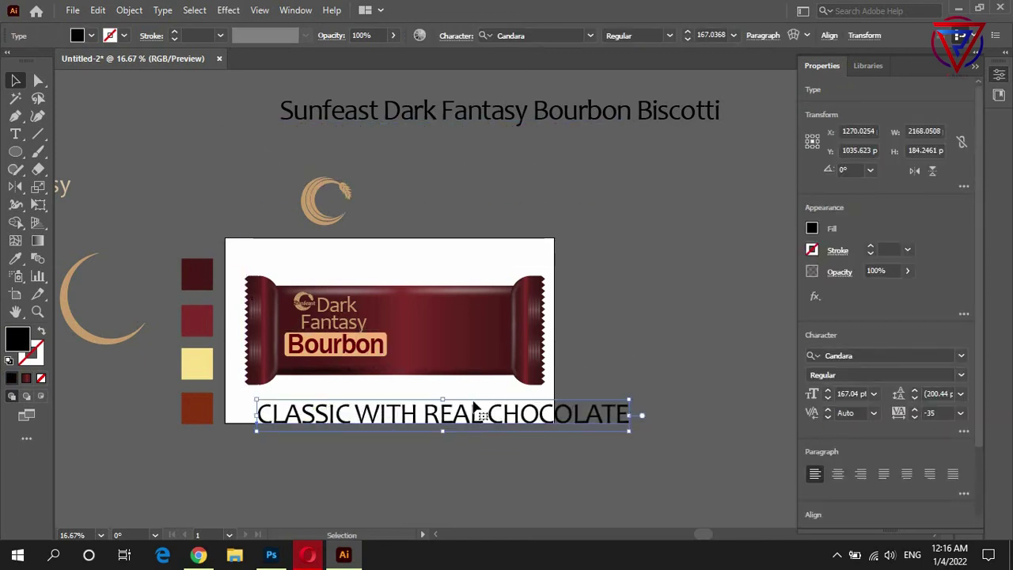
double_click(347, 415)
left_click_drag(348, 415, 217, 423)
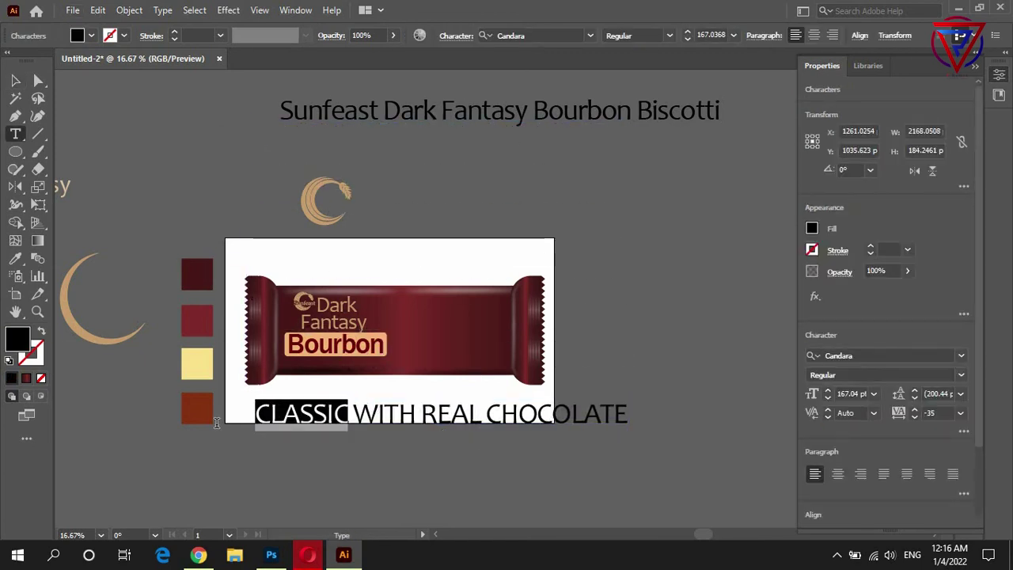
left_click(78, 35)
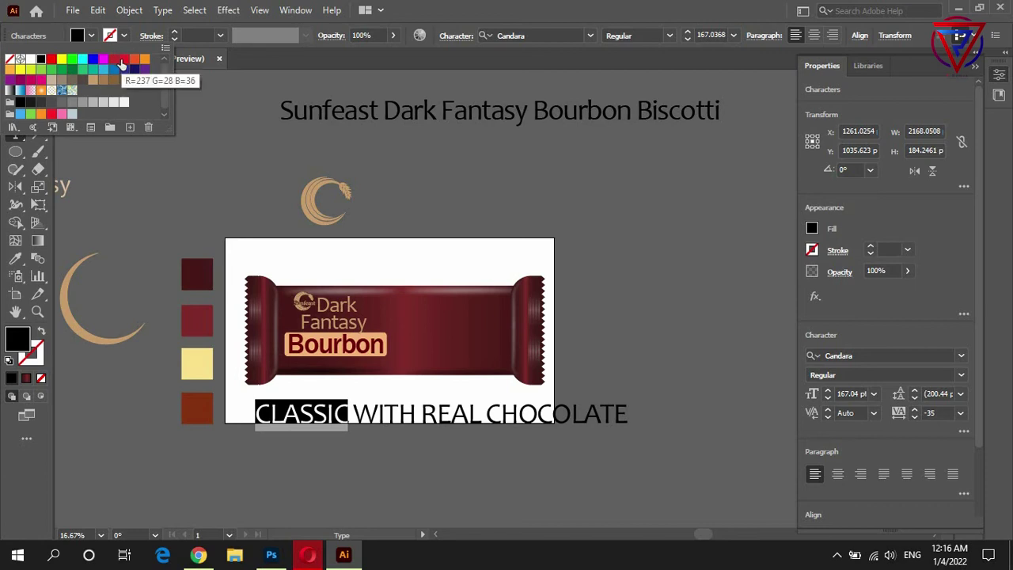
left_click(123, 58)
left_click(212, 469)
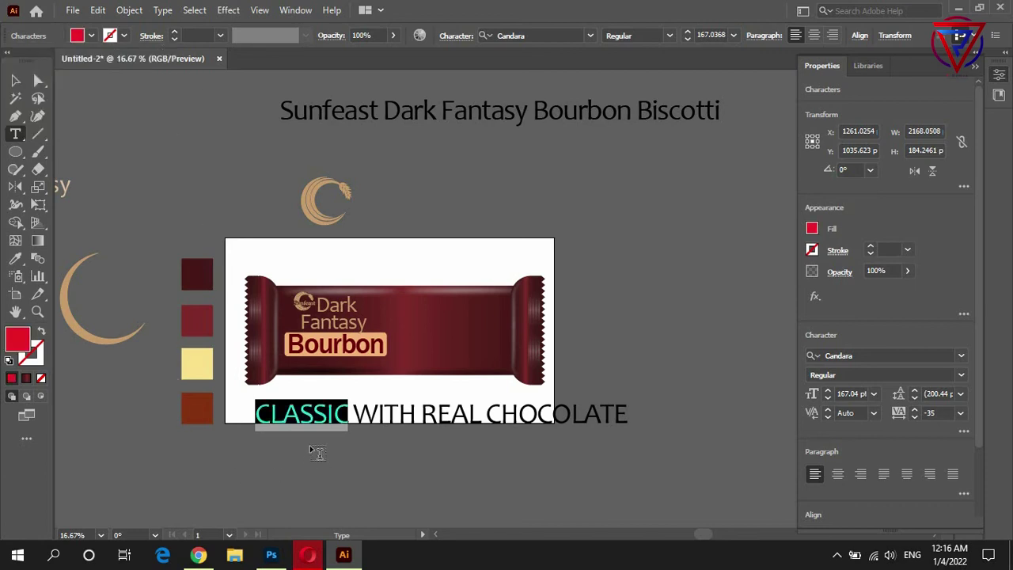
left_click(353, 415)
key("ctrl")
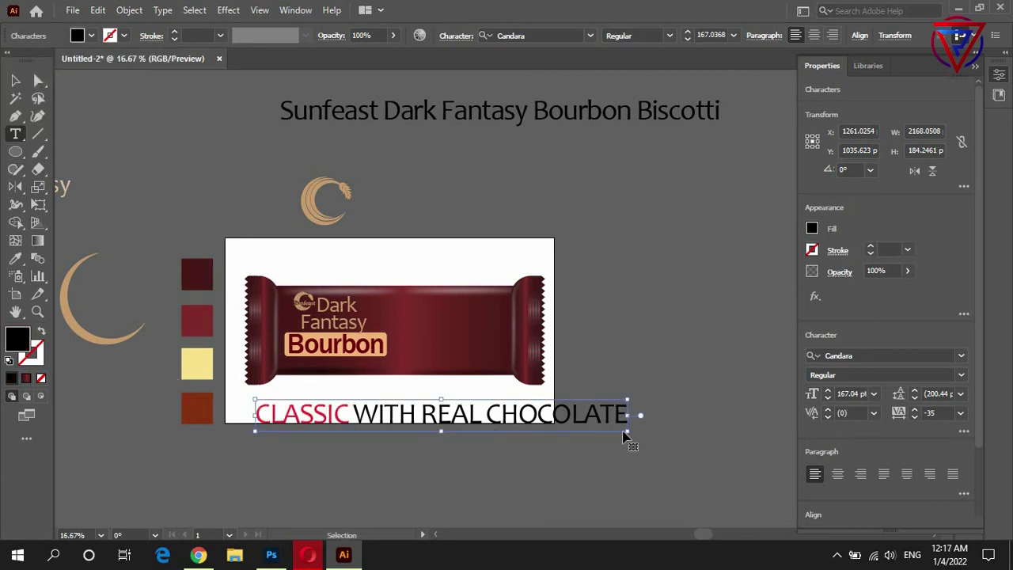
Scale the tagline down and colour WITH REAL CHOCOLATE tan.
mouse_move(627, 434)
left_mouse_down()
mouse_move(555, 414)
mouse_move(445, 409)
left_mouse_up()
left_click(373, 414, "ctrl")
scroll(309, 423, "up", 3)
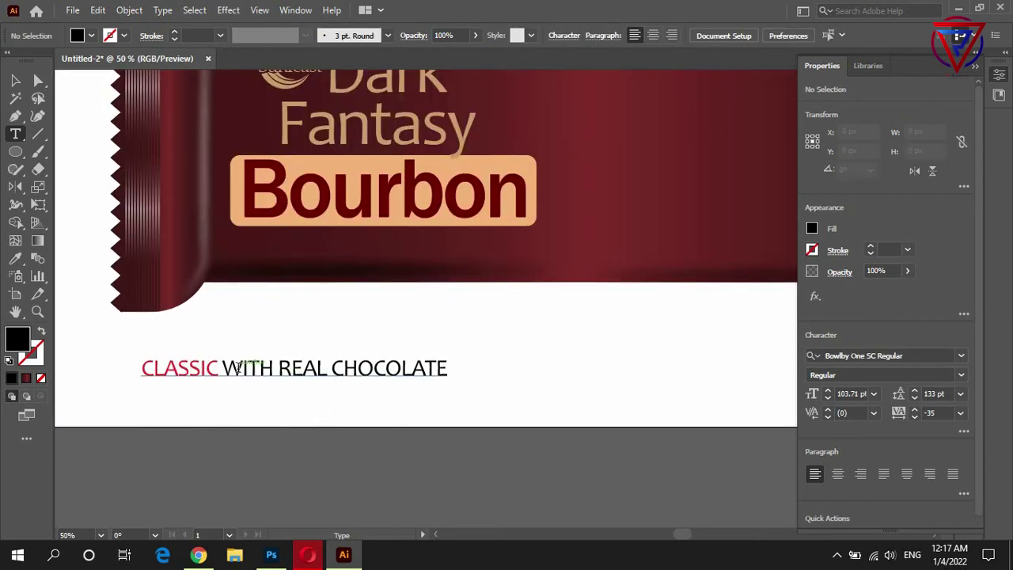
left_click_drag(223, 368, 479, 362)
left_click(77, 36)
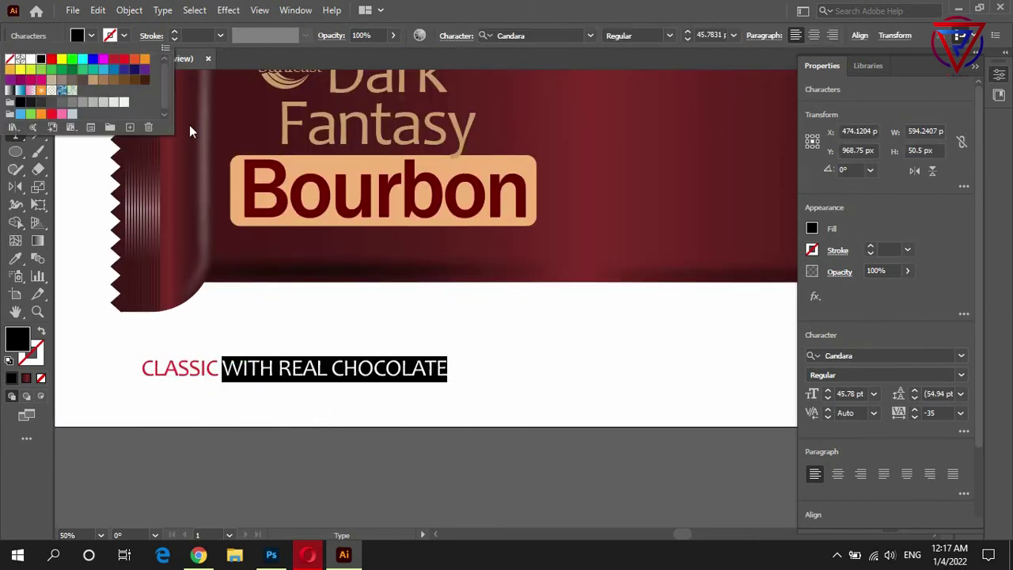
left_click(93, 83)
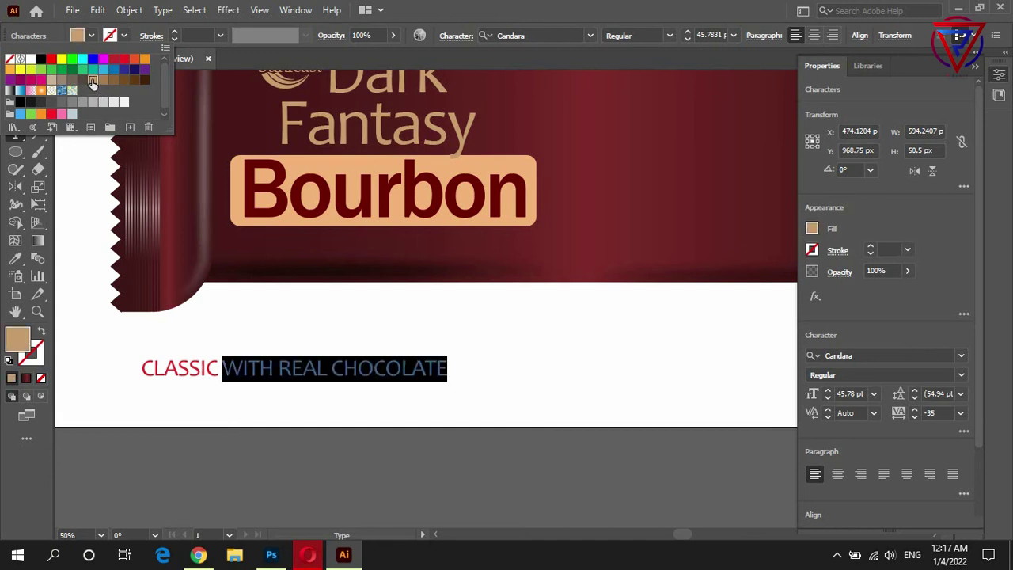
left_click(327, 369)
Place the tagline on the wrapper, lined up under Bourbon.
left_click(16, 80)
left_click_drag(237, 378, 333, 261)
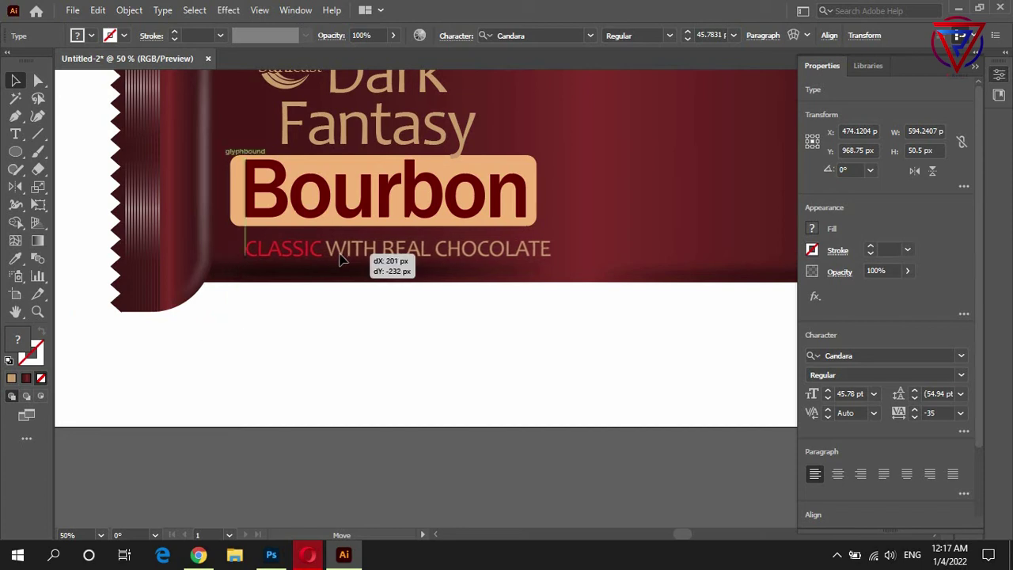
left_click_drag(333, 261, 327, 259)
scroll(183, 378, "down", 2)
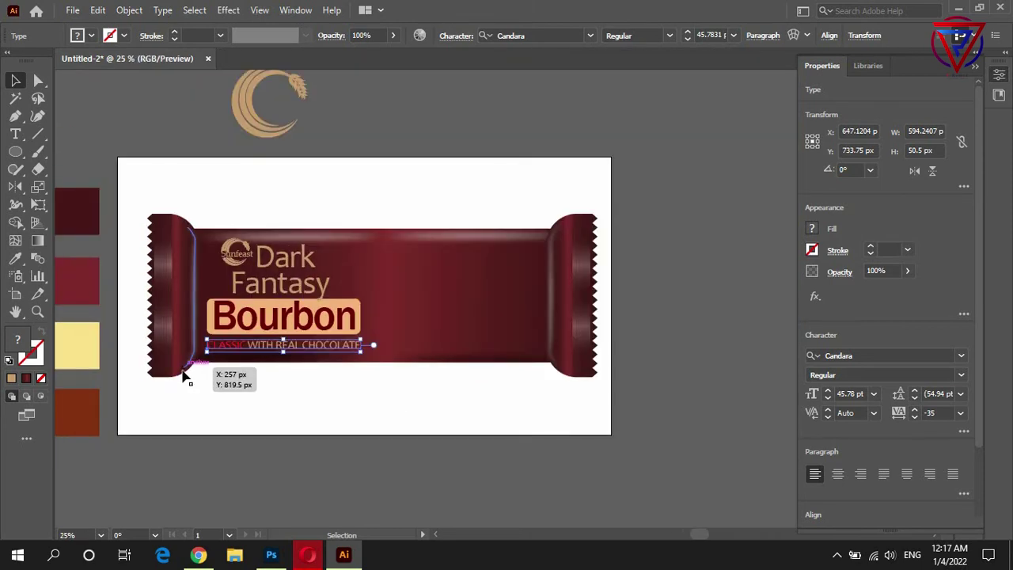
Draw a circle over the middle of the wrapper with the Ellipse tool.
left_click(686, 376)
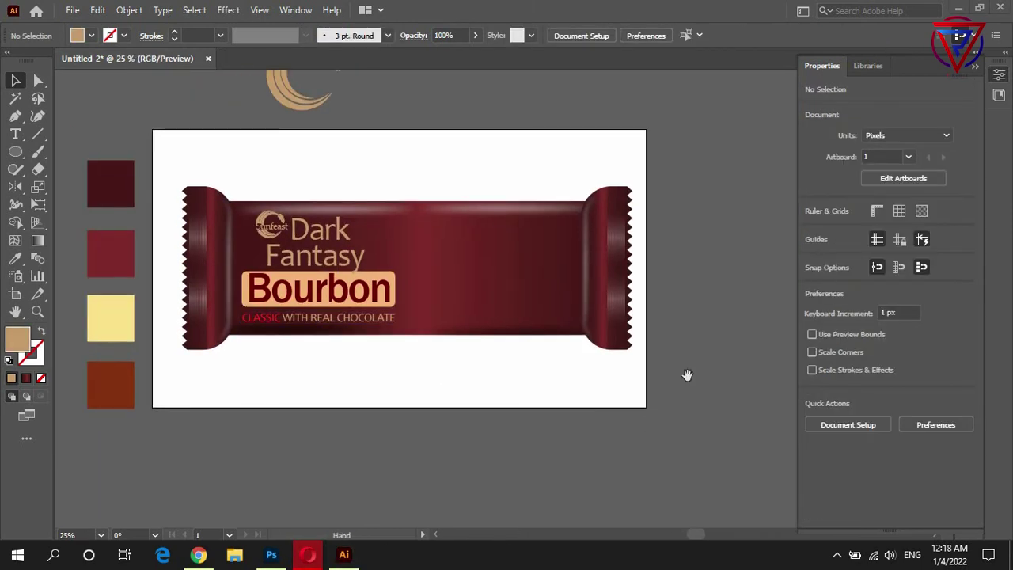
left_click_drag(686, 375, 568, 389)
scroll(568, 389, "down", 1)
scroll(562, 388, "up", 2)
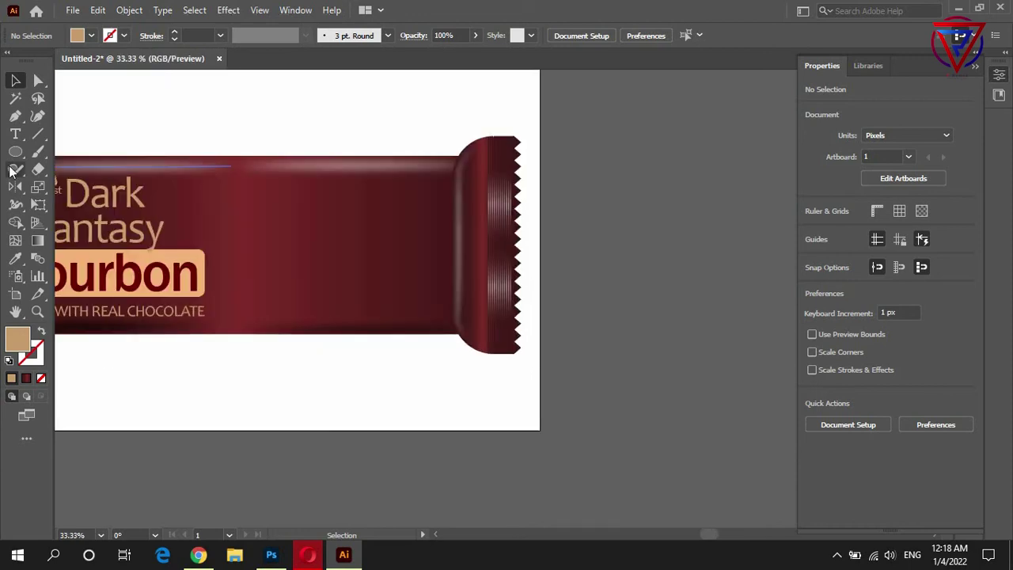
left_click(319, 181)
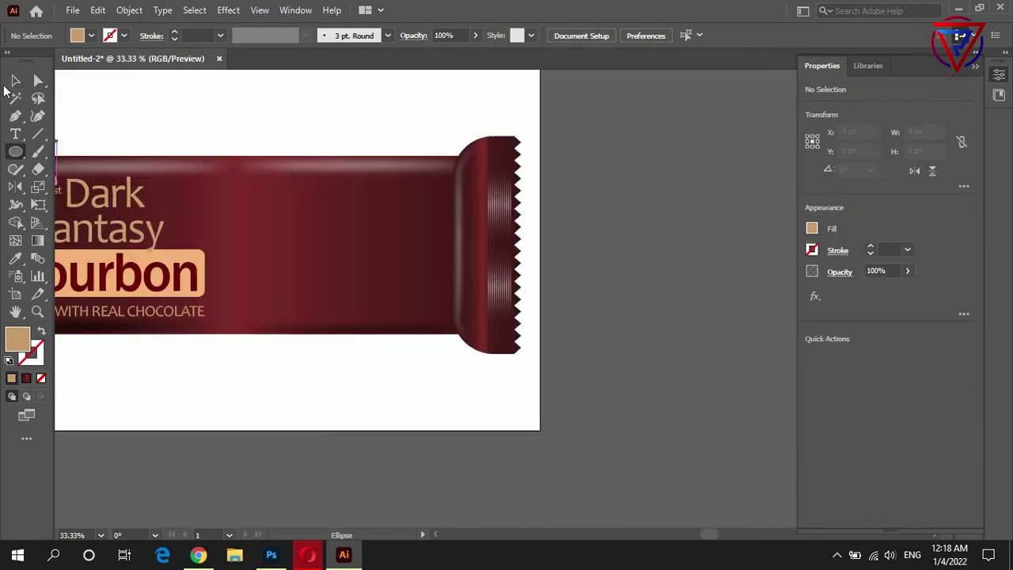
left_click(37, 81)
left_click(251, 161)
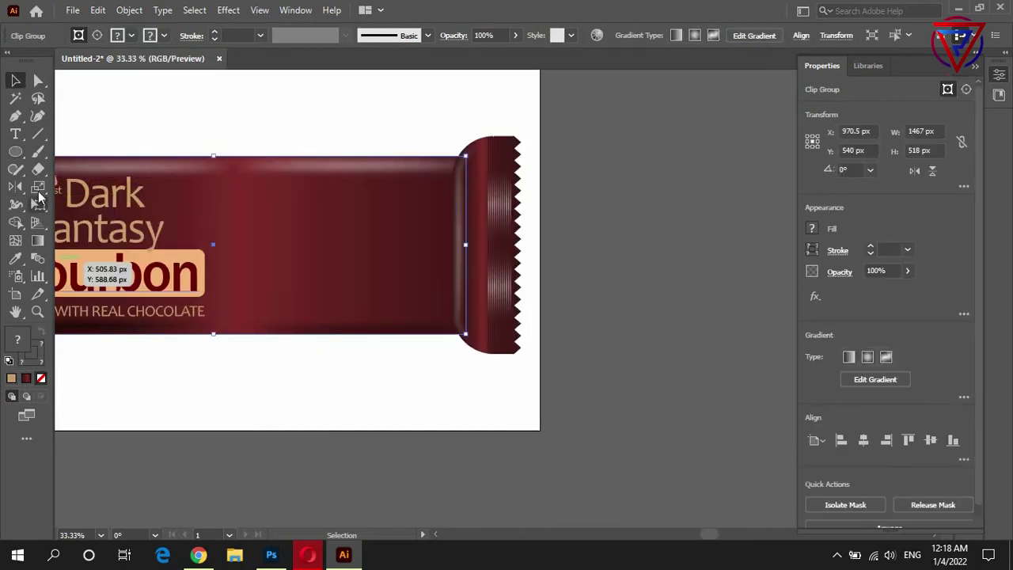
left_click(289, 101)
left_click(297, 159)
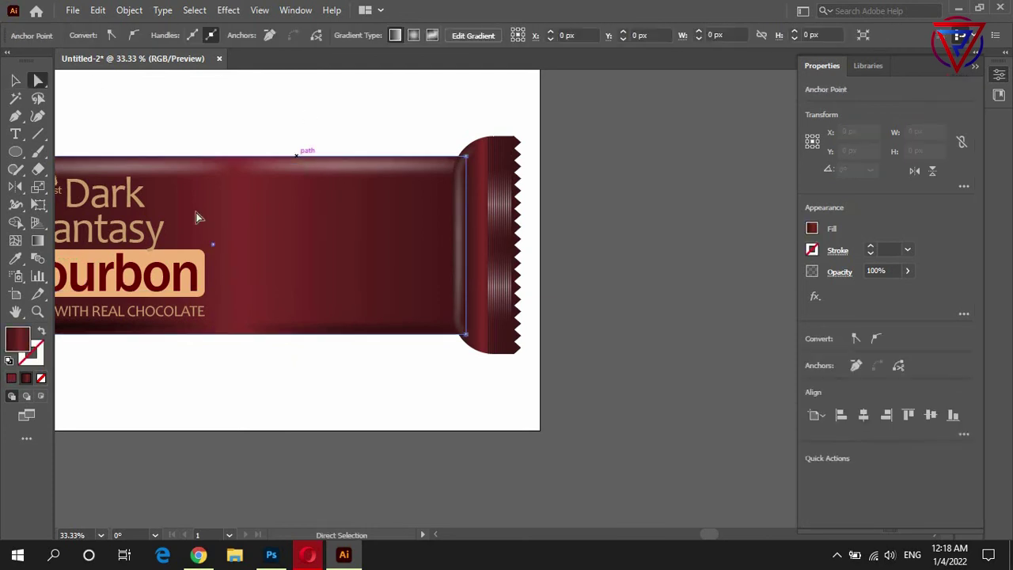
left_click(63, 390)
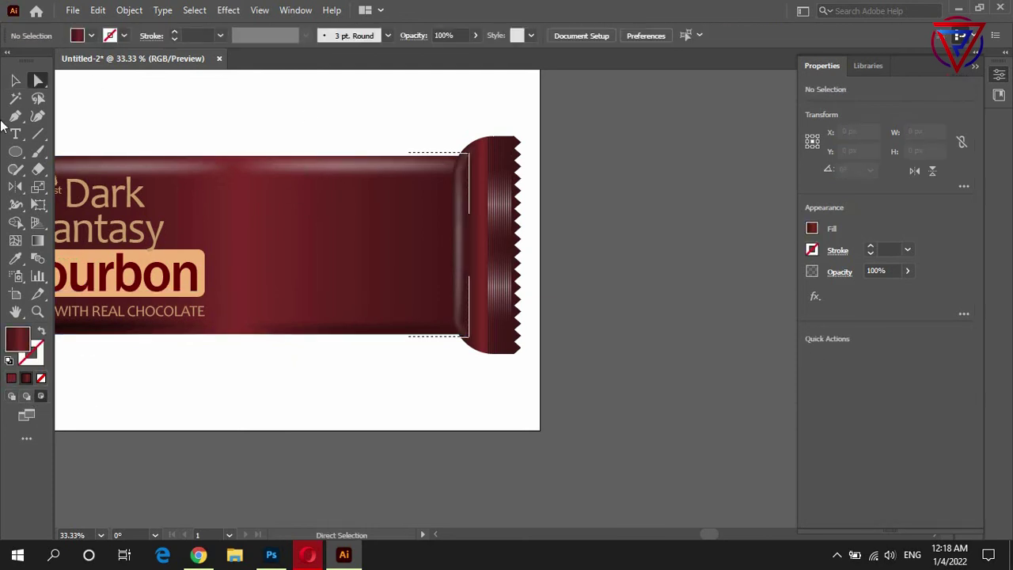
key("l")
left_click_drag(262, 178, 402, 316)
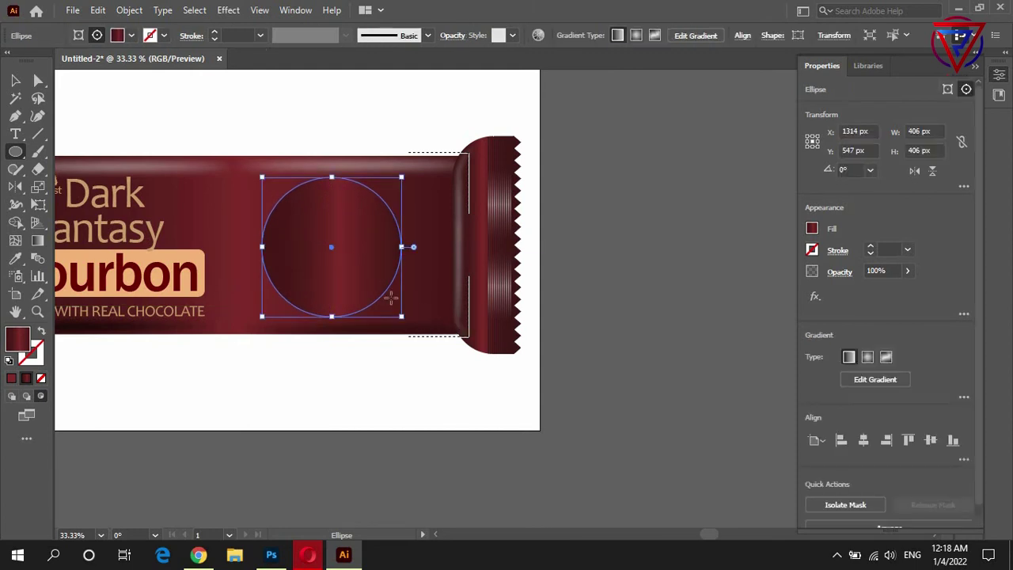
Fill the circle bright magenta and apply a Gaussian Blur with a lower radius.
double_click(19, 340)
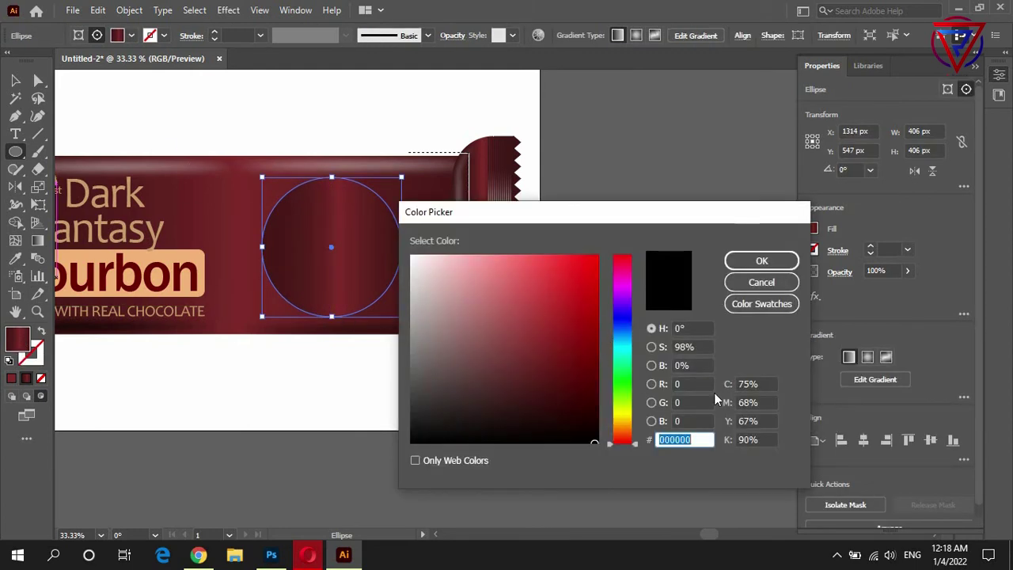
left_click(622, 285)
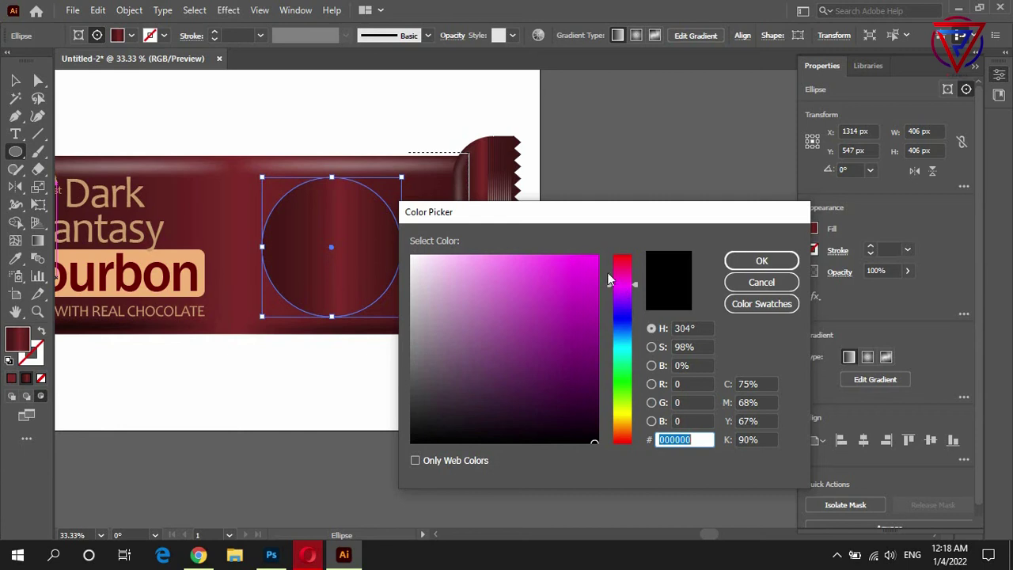
left_click(578, 262)
left_click(762, 261)
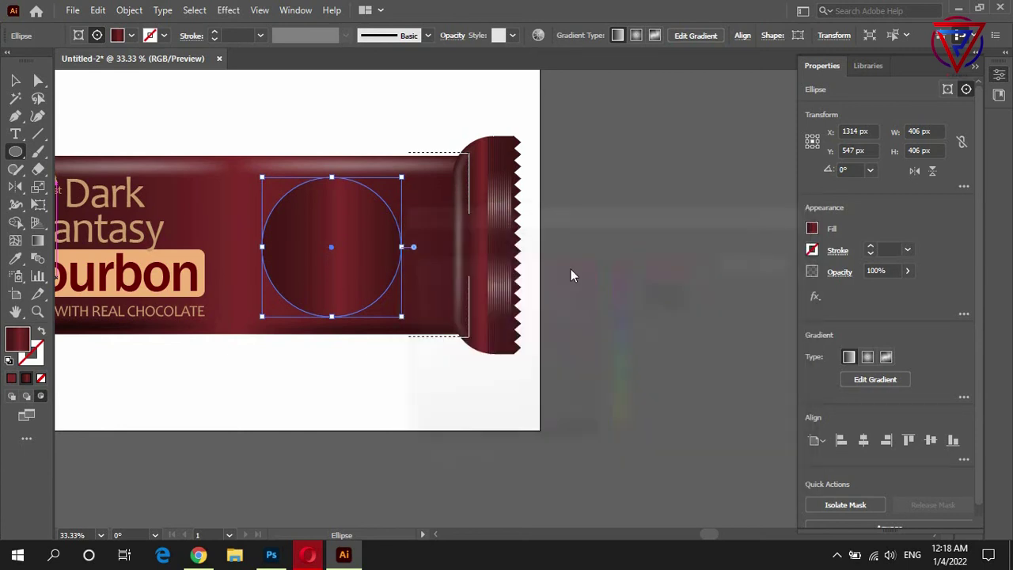
left_click(194, 10)
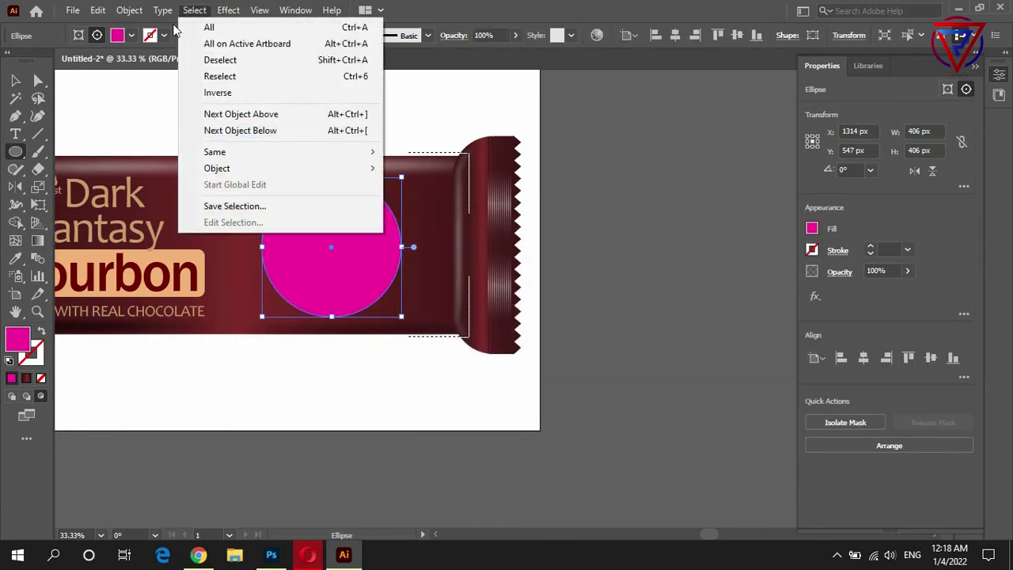
left_click(415, 260)
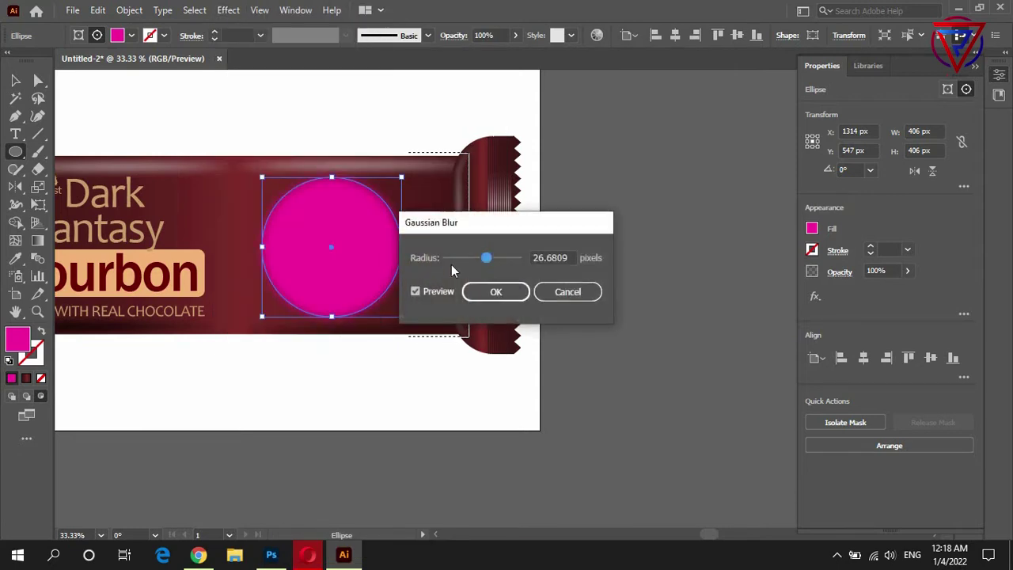
left_click(487, 258)
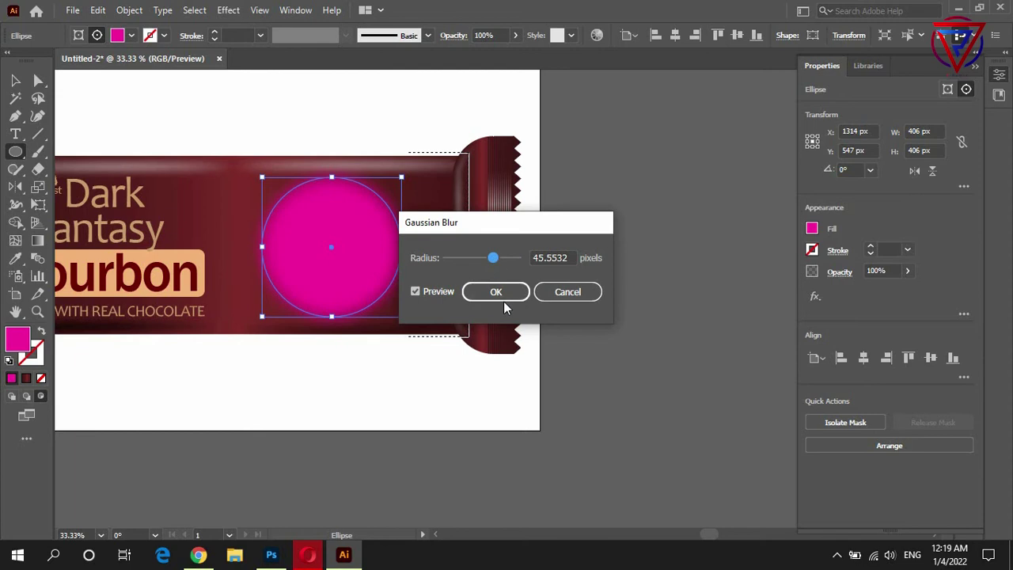
left_click(492, 292)
Shrink the blurred circle to about 324 px and add a stronger Gaussian blur.
key("v")
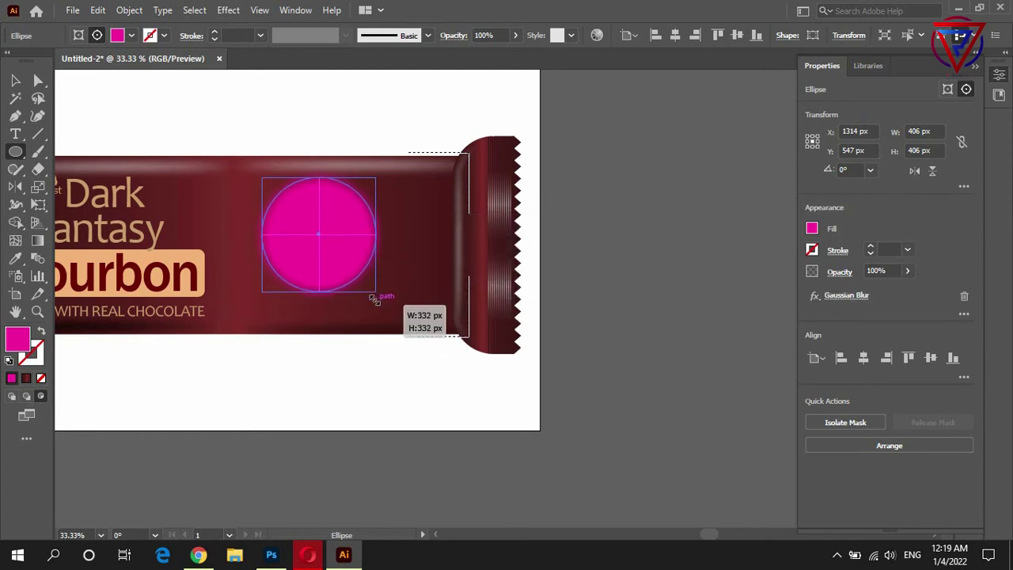
left_click_drag(401, 316, 380, 295)
left_click_drag(336, 260, 343, 269)
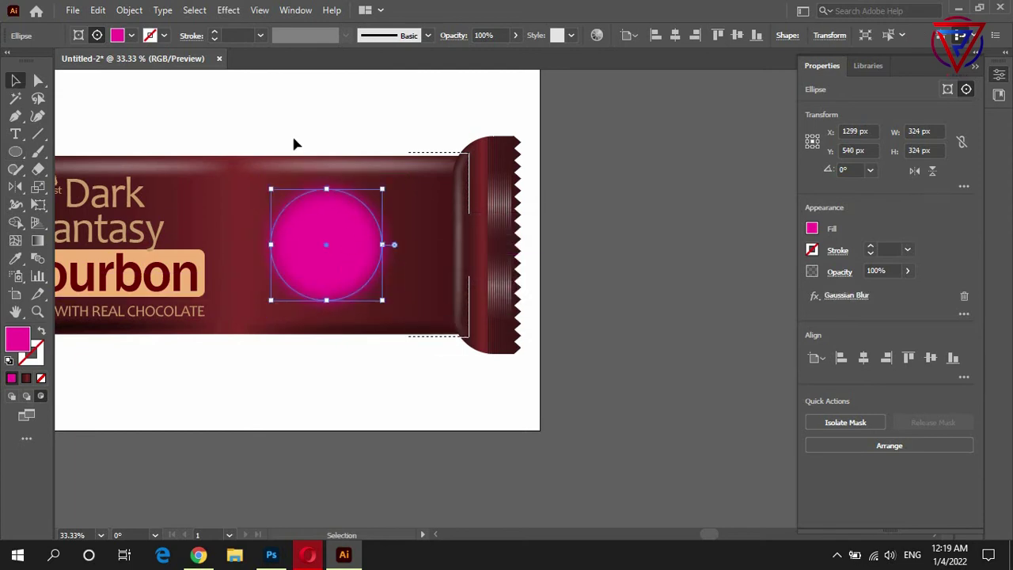
left_click(228, 10)
mouse_move(243, 258)
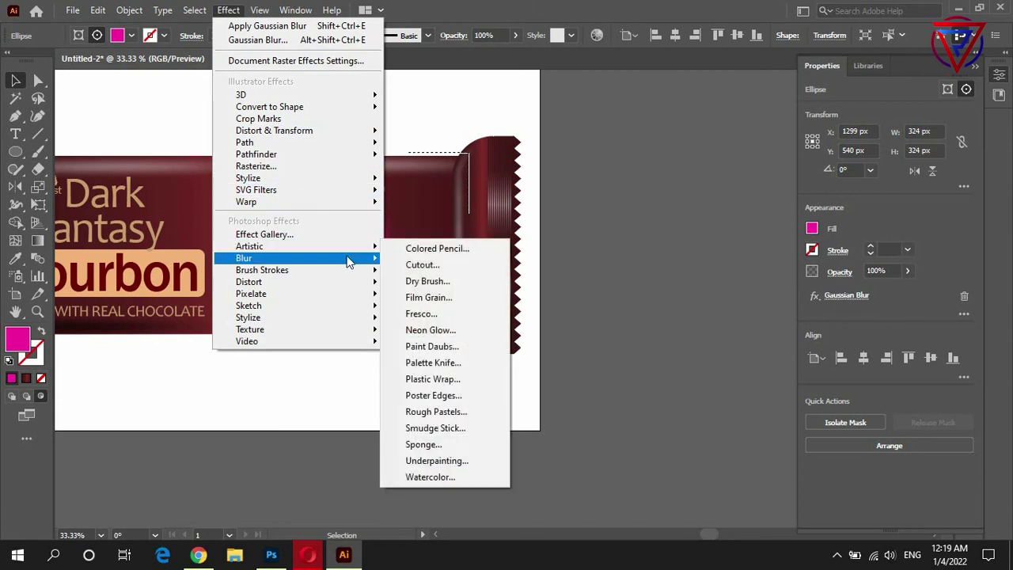
left_click(434, 275)
left_click(563, 307)
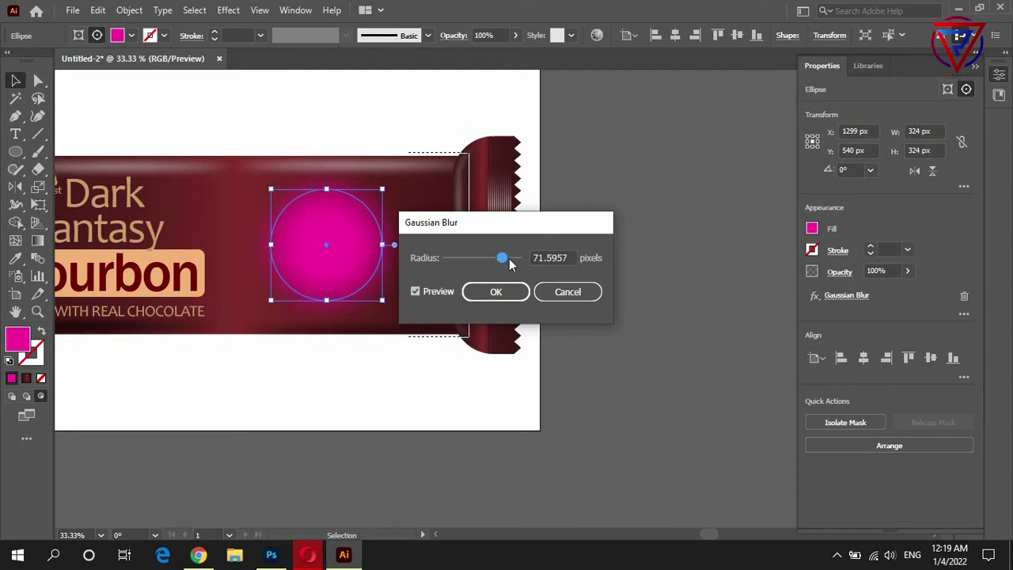
left_click(513, 291)
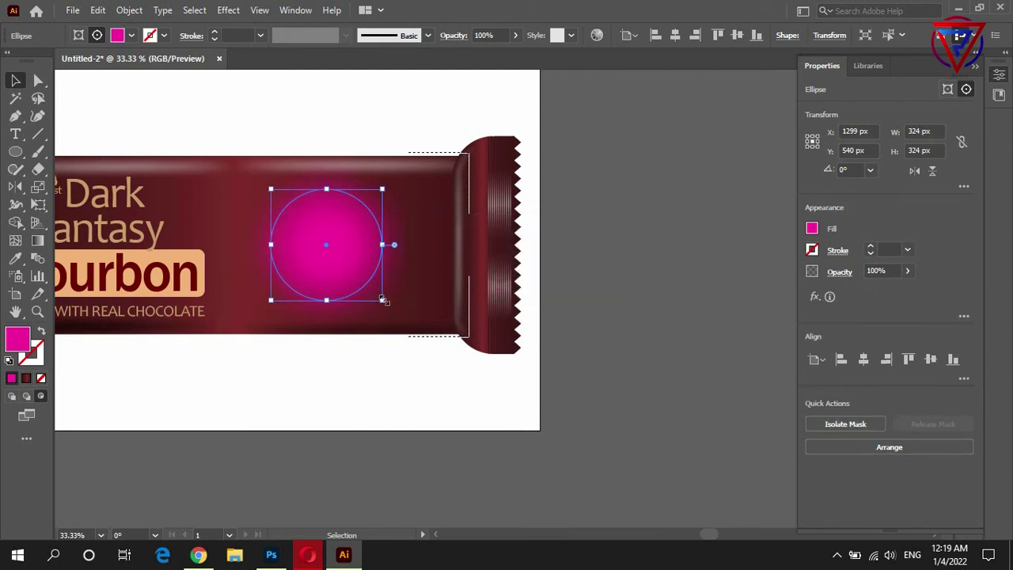
left_click_drag(383, 299, 393, 310)
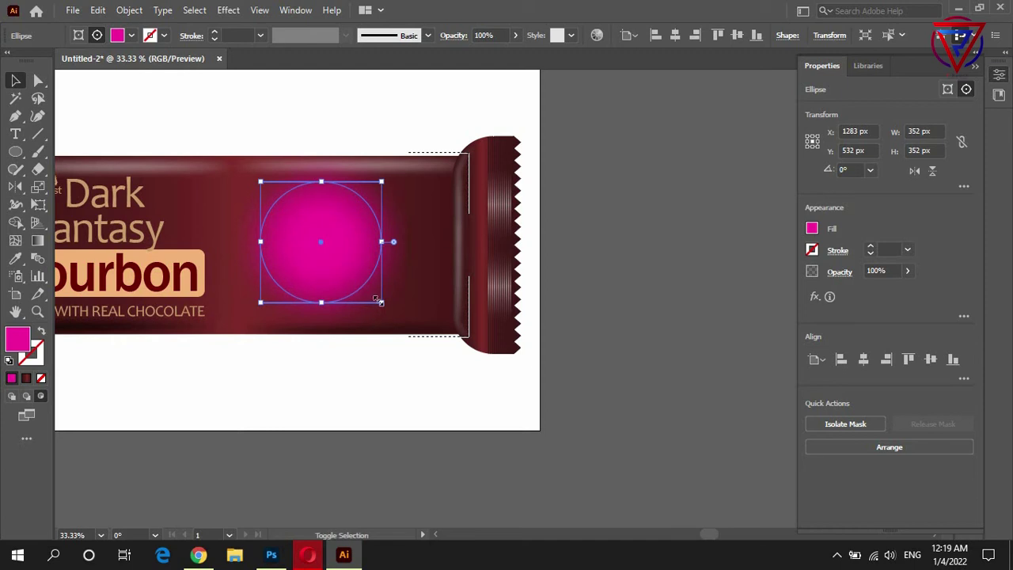
left_click_drag(381, 301, 368, 288)
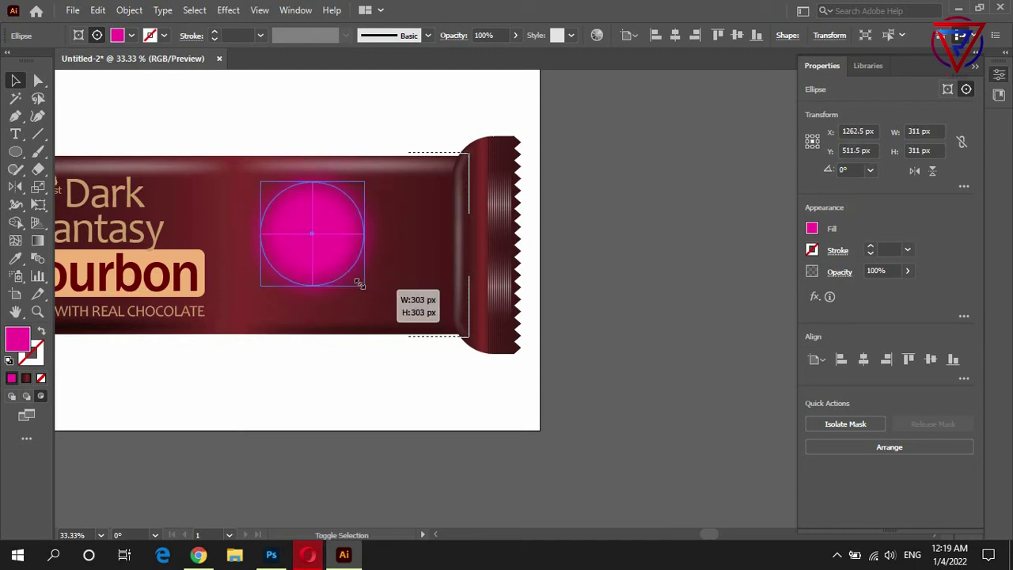
key("ctrl+z")
key("ctrl+z")
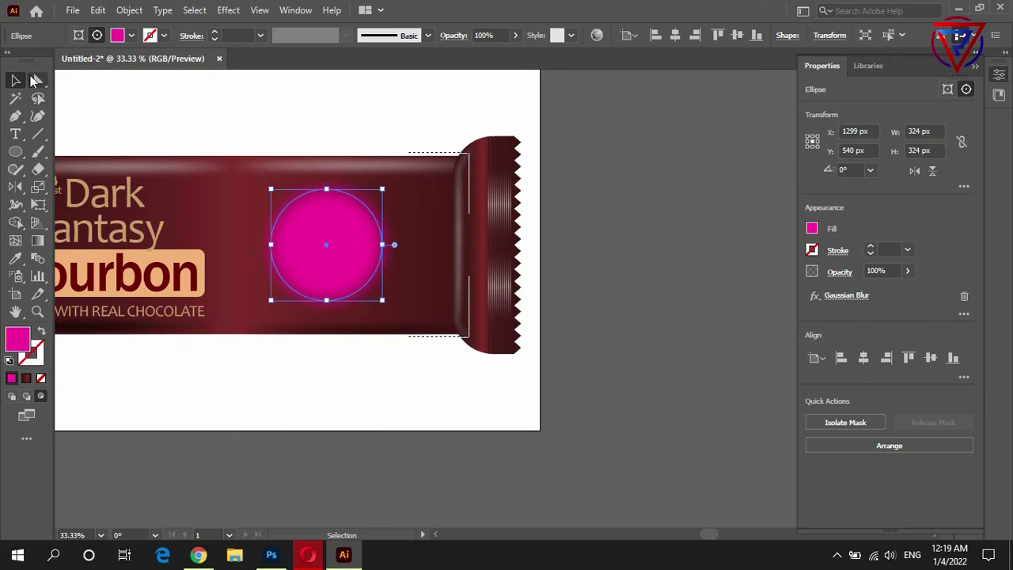
Apply a Radial Blur to the magenta circle.
left_click(228, 10)
left_click(261, 25)
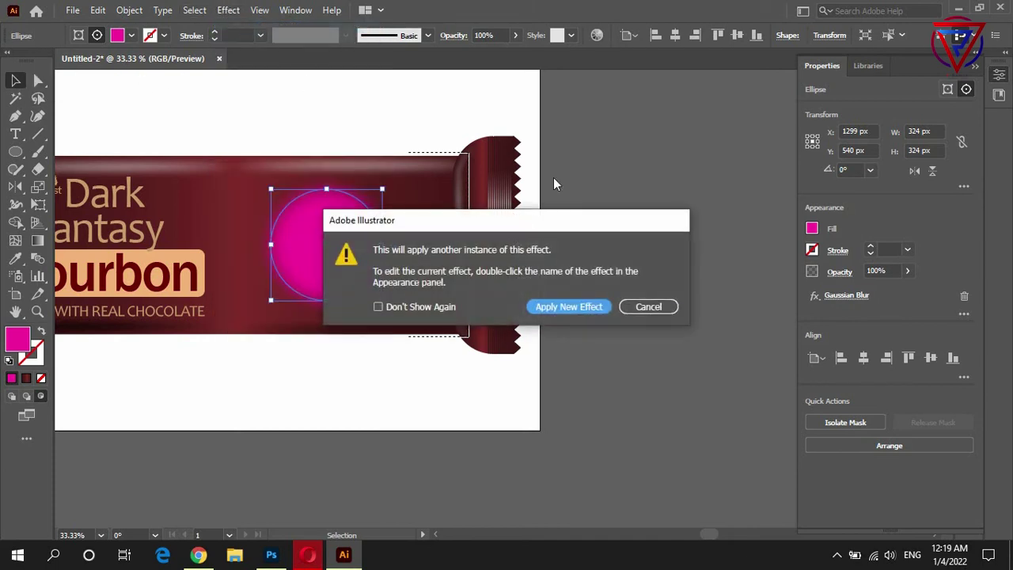
left_click(647, 306)
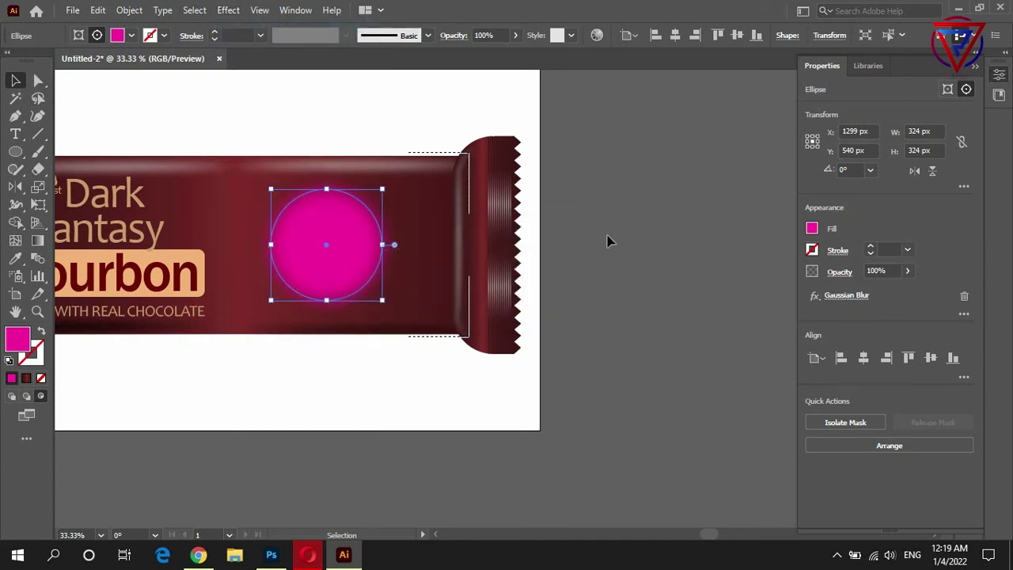
left_click(228, 10)
mouse_move(243, 258)
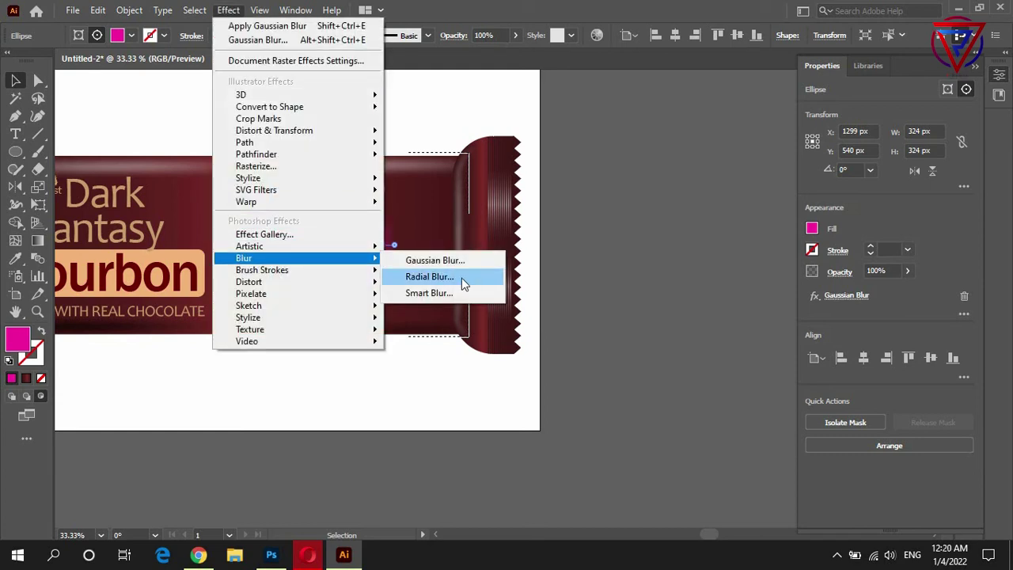
left_click(463, 284)
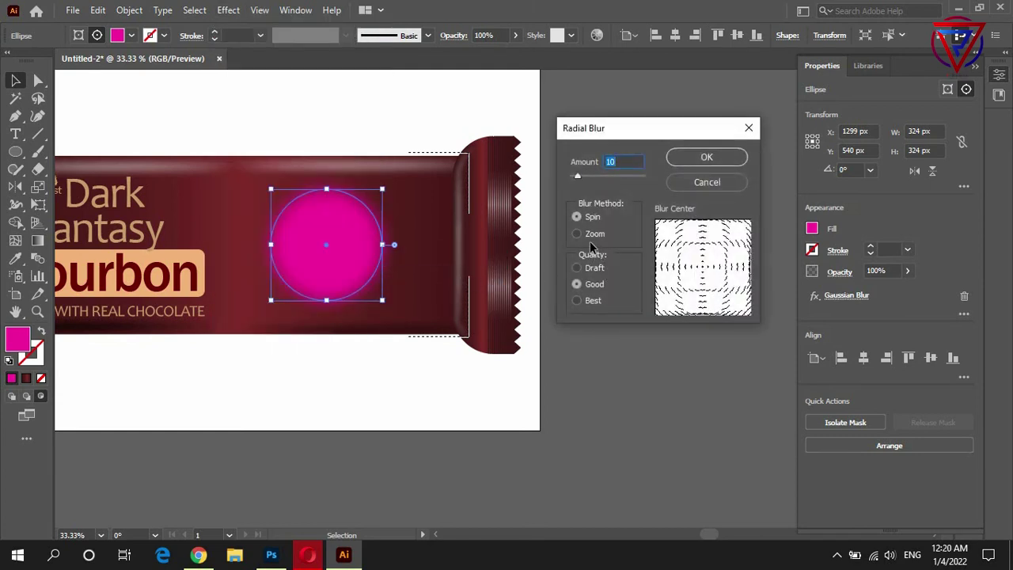
left_click(697, 162)
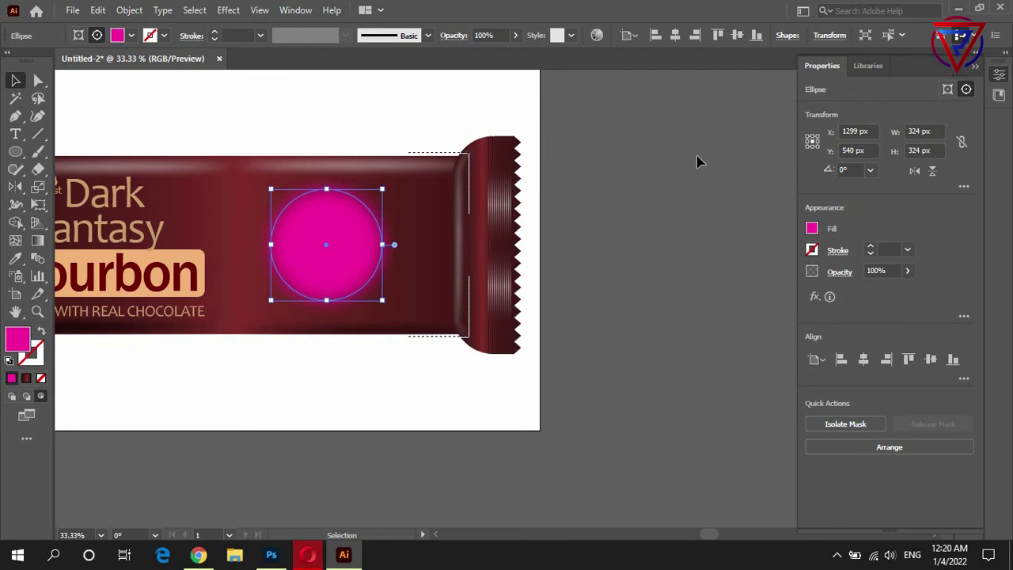
left_click(372, 182)
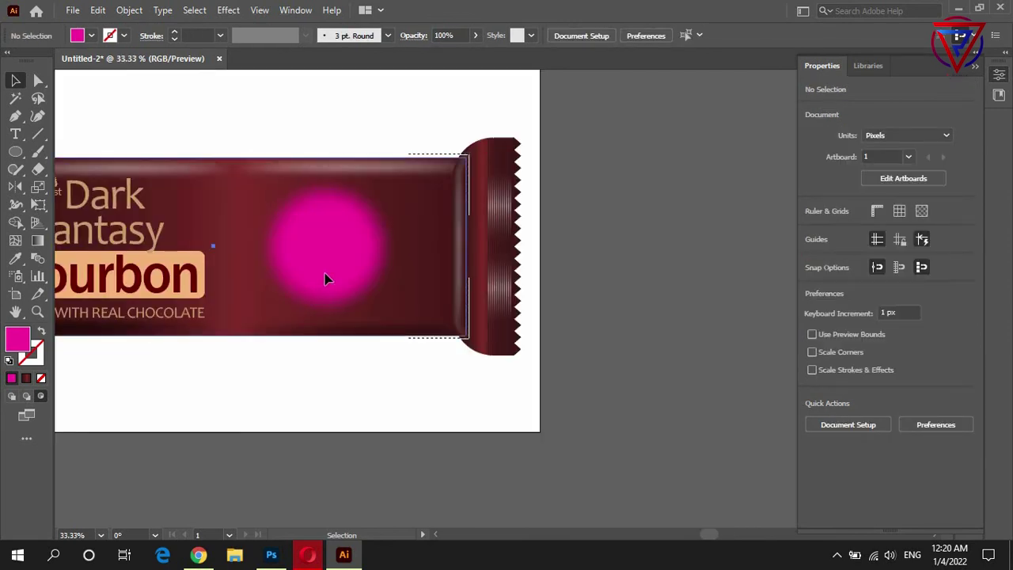
Set the circle's opacity to 53% and enlarge it to about 376 px.
double_click(333, 255)
left_click(514, 36)
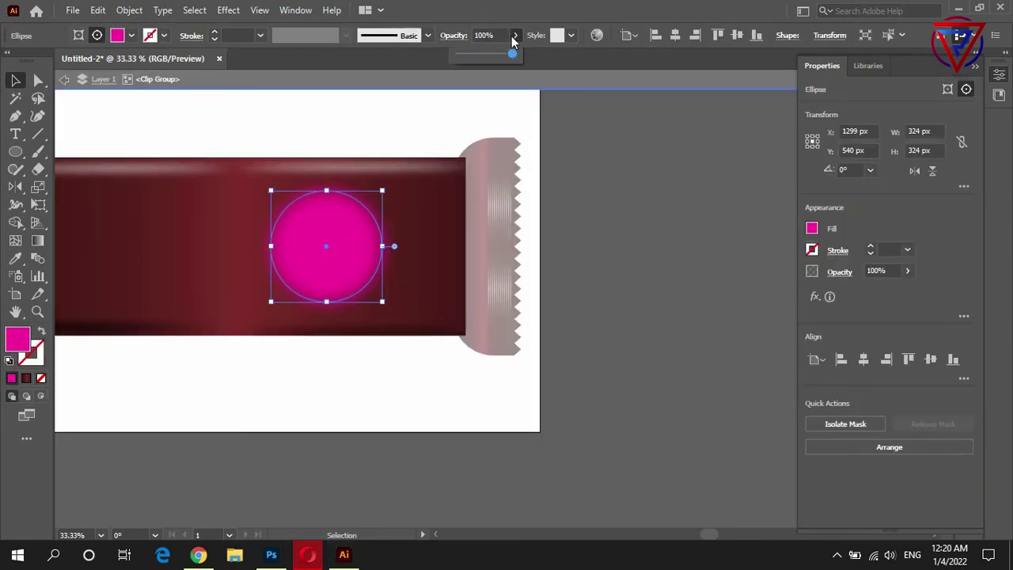
left_click_drag(476, 54, 487, 54)
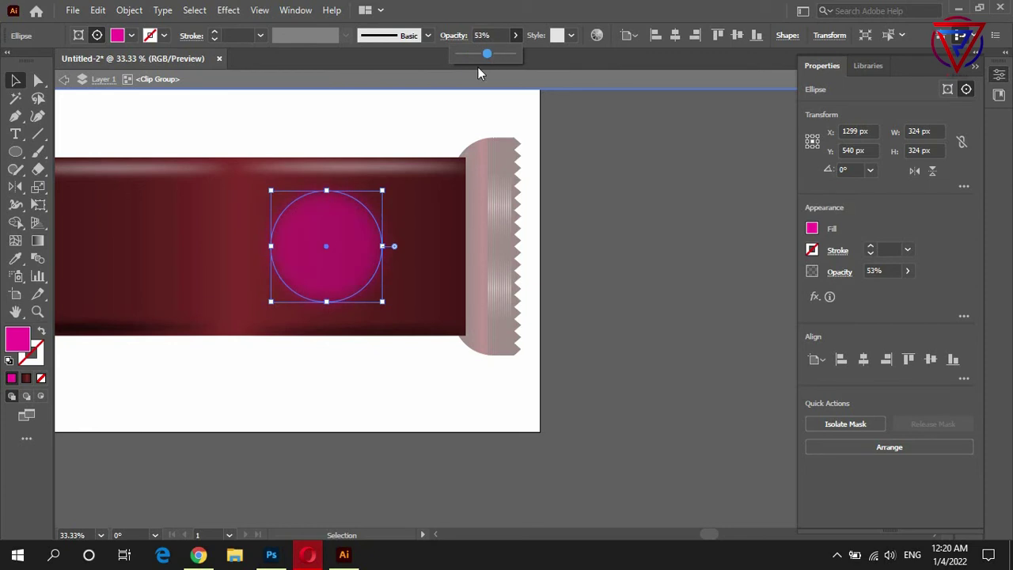
left_click_drag(384, 192, 400, 173)
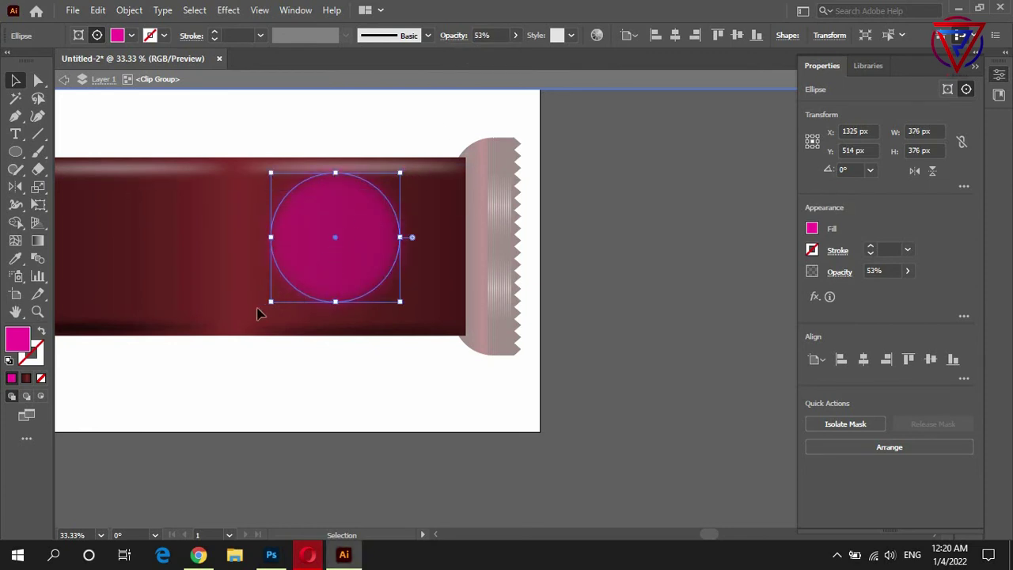
left_click_drag(270, 301, 267, 307)
left_click(638, 317)
scroll(356, 327, "down", 2)
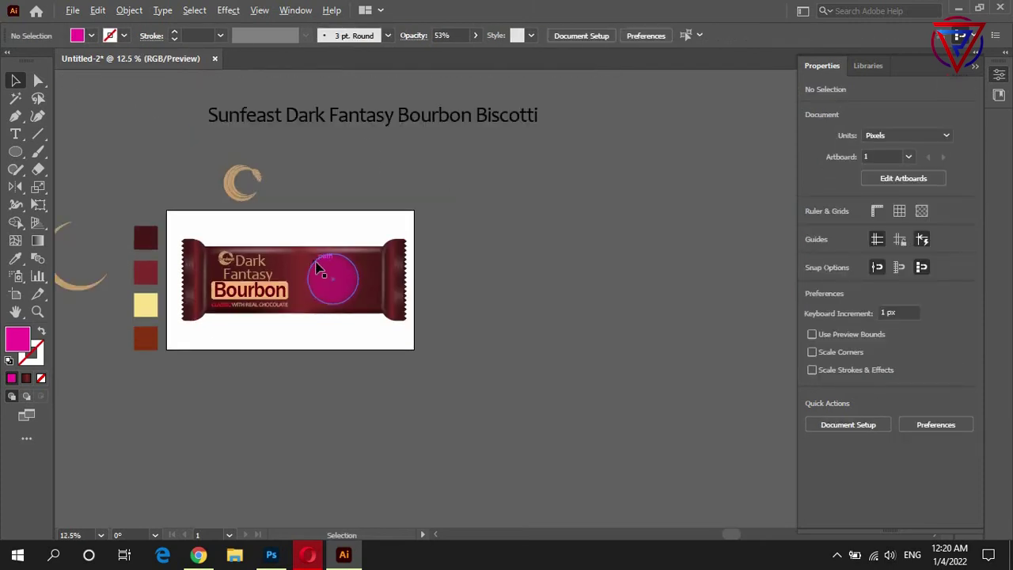
Move the biscuit image onto the wrapper, shrink it to about half, and set it in the pink glow.
left_click_drag(701, 214, 312, 276)
scroll(293, 288, "up", 5)
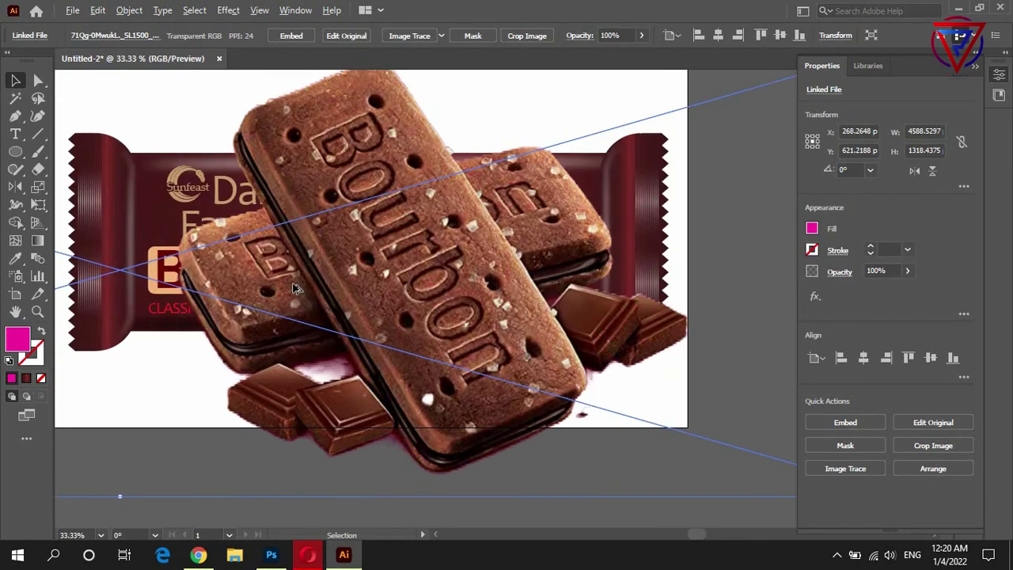
scroll(293, 289, "down", 3)
left_click_drag(522, 364, 226, 317)
left_click_drag(147, 257, 332, 269)
mouse_move(432, 264)
left_mouse_down()
mouse_move(539, 329)
mouse_move(368, 281)
left_mouse_up()
scroll(368, 281, "up", 3)
mouse_move(247, 253)
left_mouse_down()
mouse_move(328, 285)
mouse_move(335, 277)
left_mouse_up()
key("ctrl+equal")
key("ctrl+equal")
key("ctrl+minus")
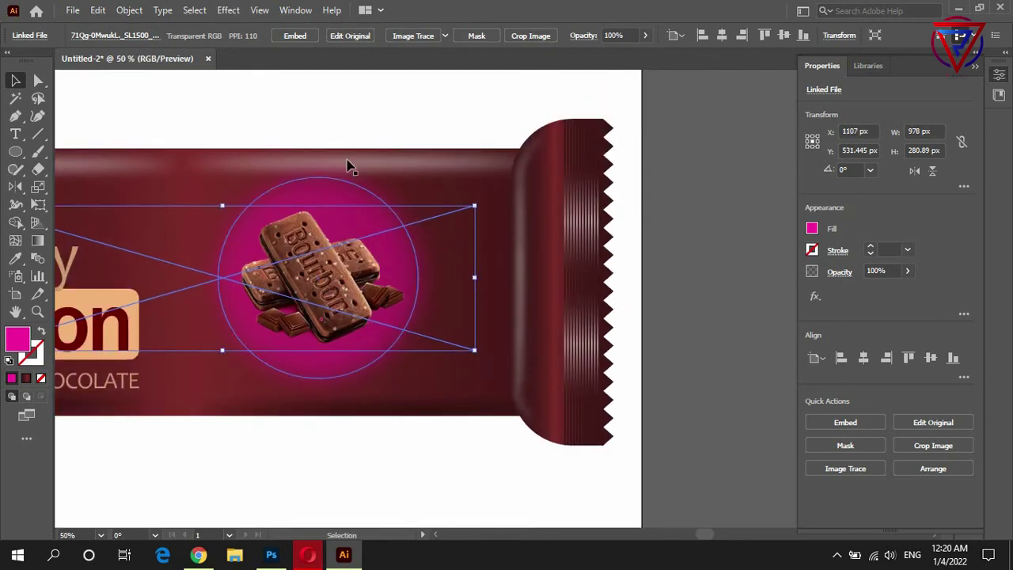
key("ctrl+shift+a")
scroll(443, 237, "down", 1)
Give the biscuit image a drop shadow with 11 px X, 12 px Y offsets and 8 px blur.
left_click(443, 238)
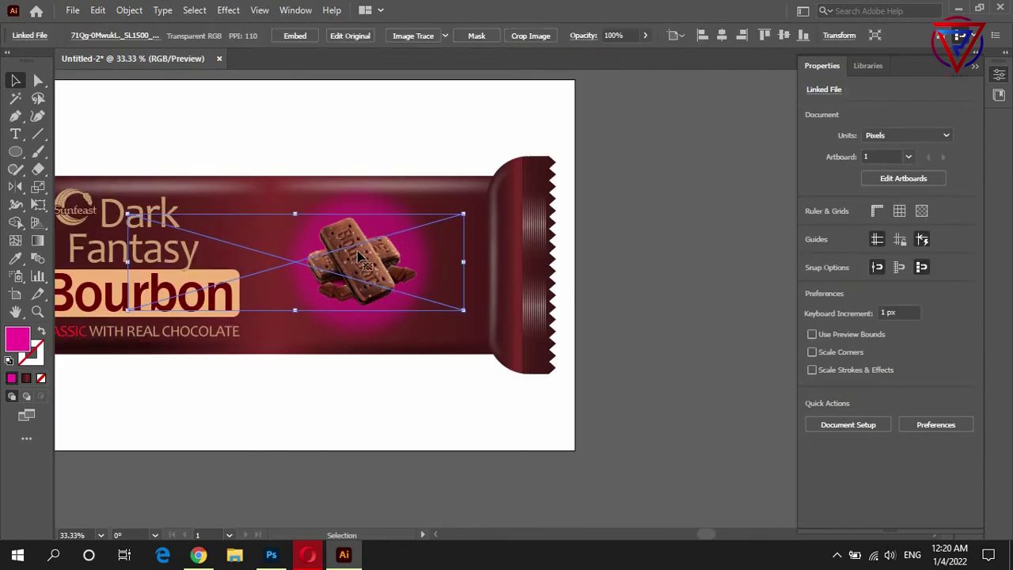
left_click(224, 10)
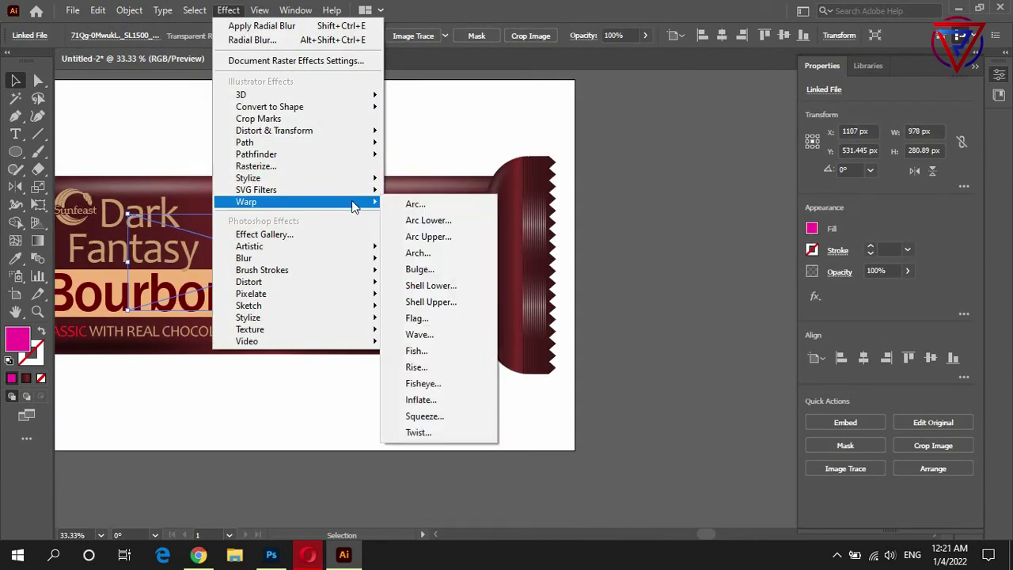
mouse_move(248, 177)
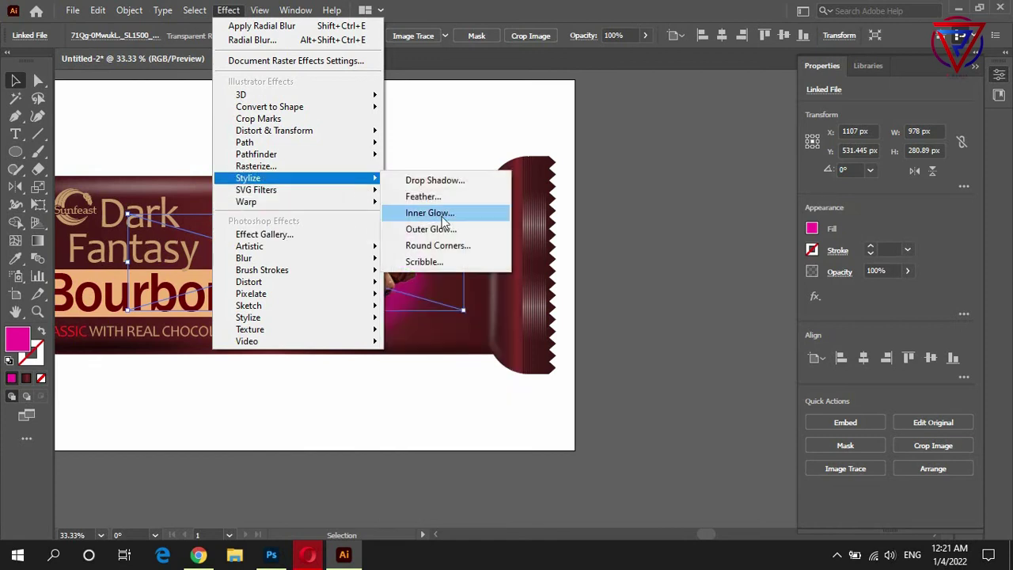
left_click(429, 182)
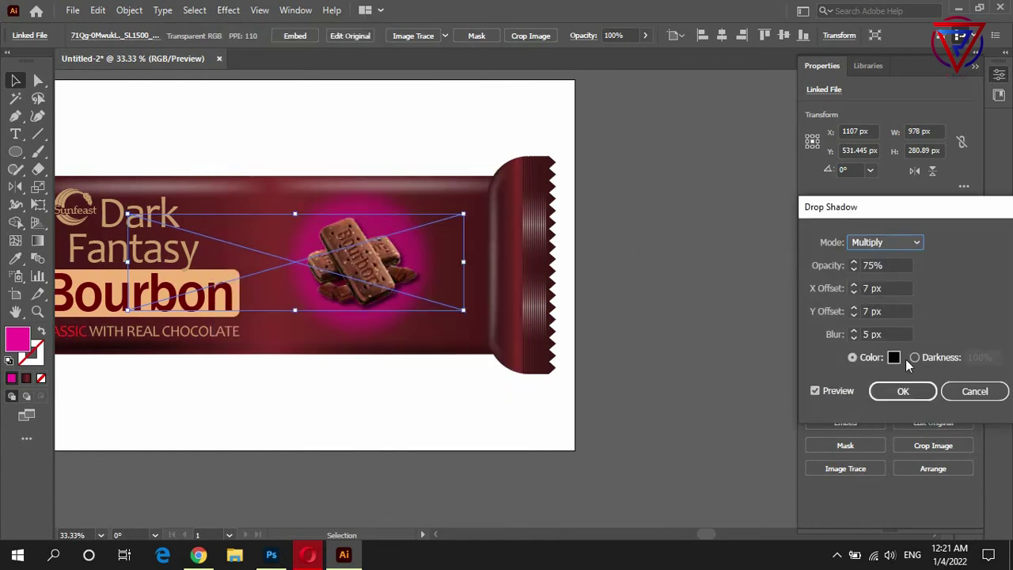
left_click(890, 288)
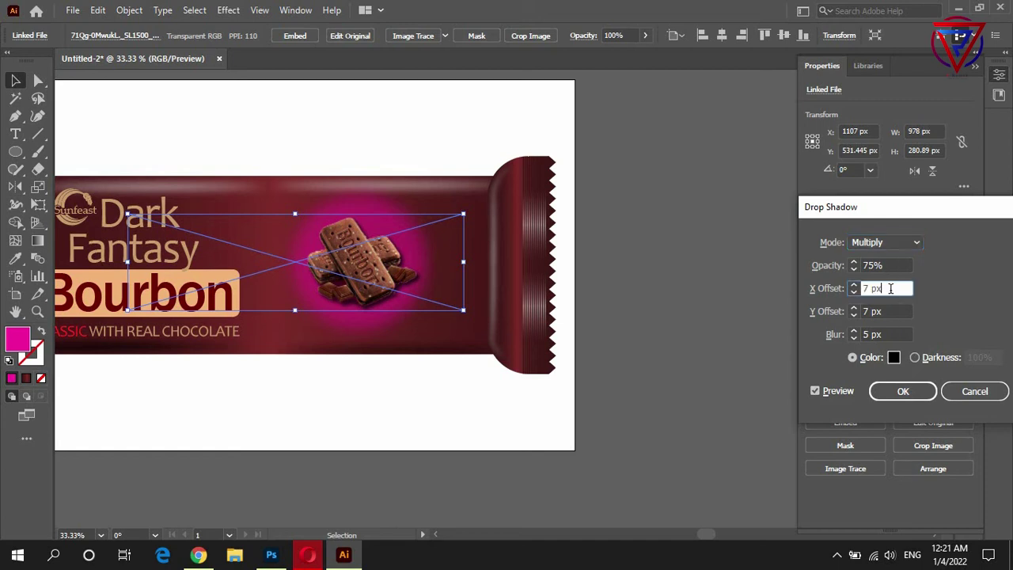
type("11")
key("Tab")
key("Up")
key("Up")
key("Up")
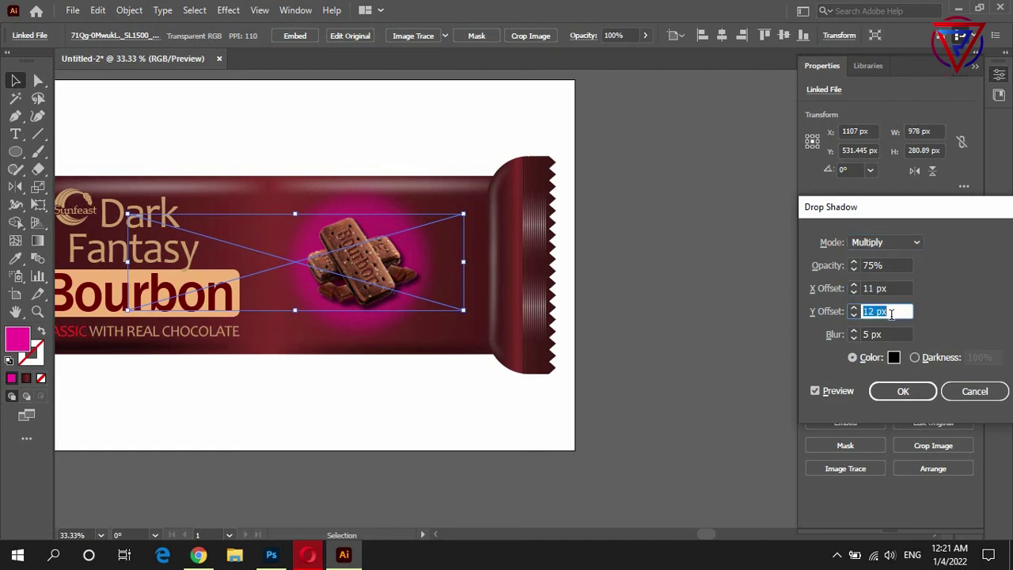
key("Tab")
key("Up")
key("Up")
key("Up")
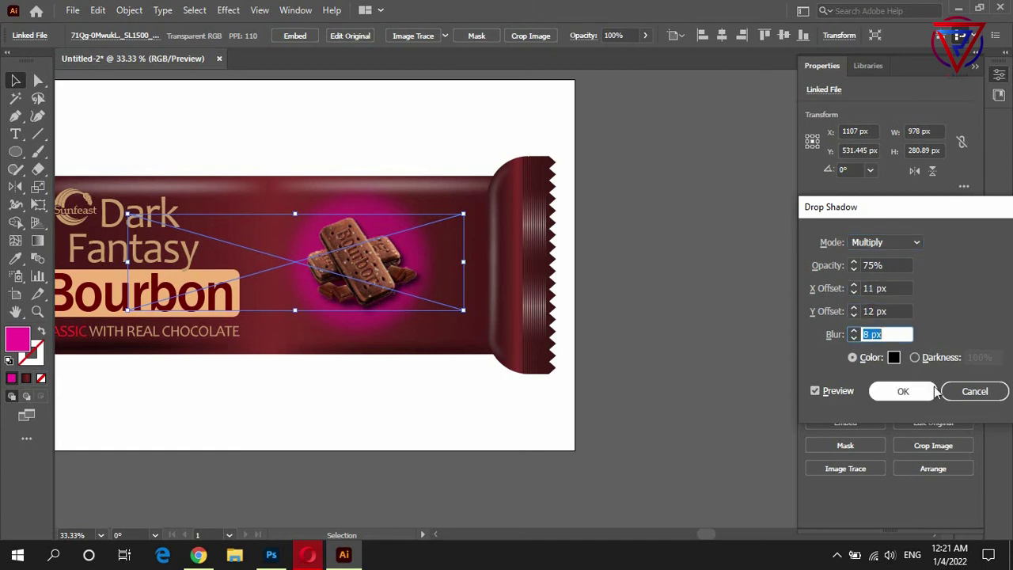
left_click(934, 391)
key("ctrl+minus")
left_click(470, 137)
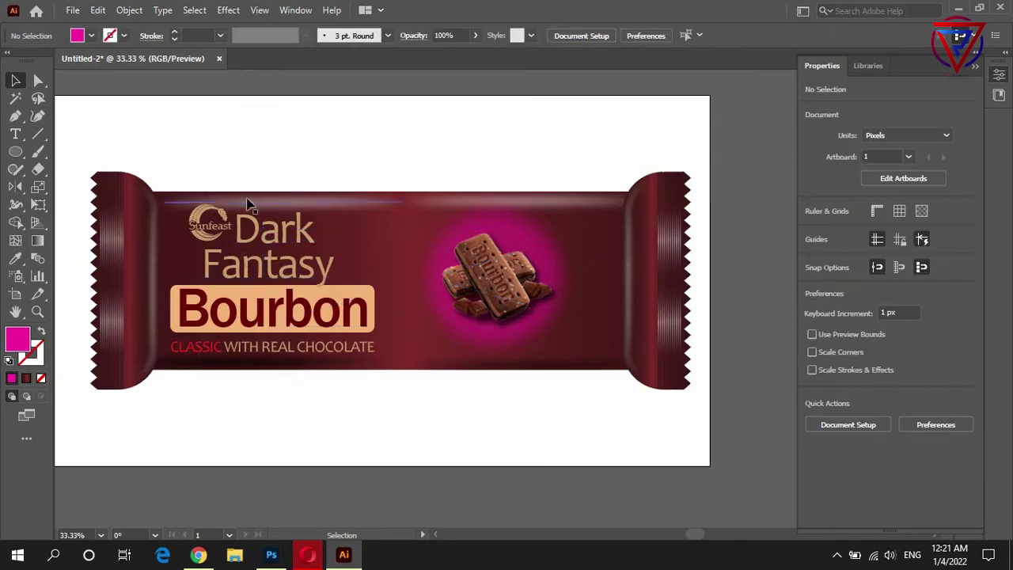
Place copies of the Dark Fantasy logo and Bourbon label beside the wrapper, with the Bourbon label vertical.
left_click_drag(248, 228, 324, 265)
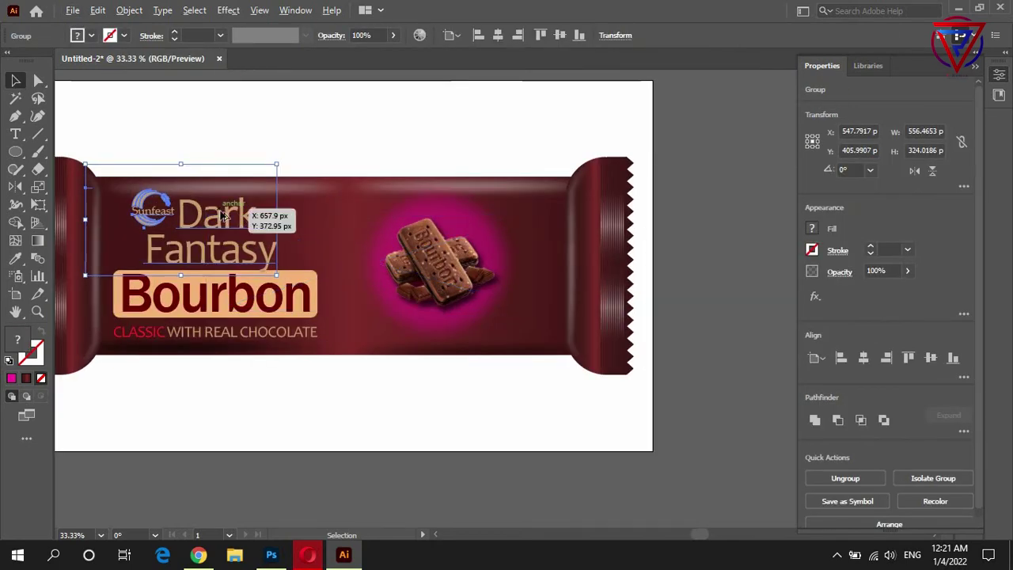
mouse_move(325, 265)
left_mouse_down()
mouse_move(605, 207)
mouse_move(498, 149)
left_mouse_up()
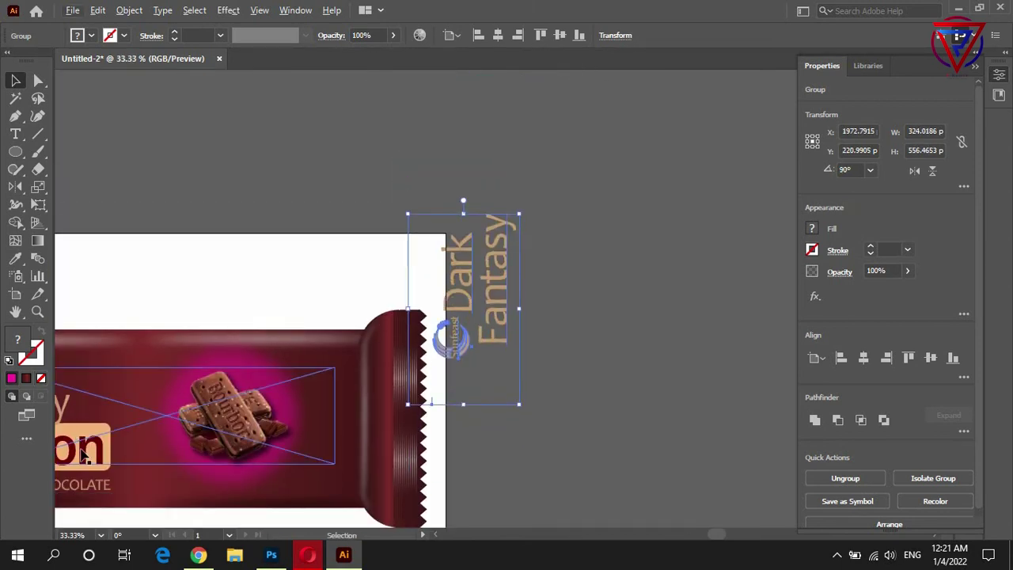
left_click(83, 457)
mouse_move(171, 467)
left_mouse_down()
mouse_move(390, 434)
mouse_move(671, 371)
left_mouse_up()
left_click_drag(700, 491, 653, 337)
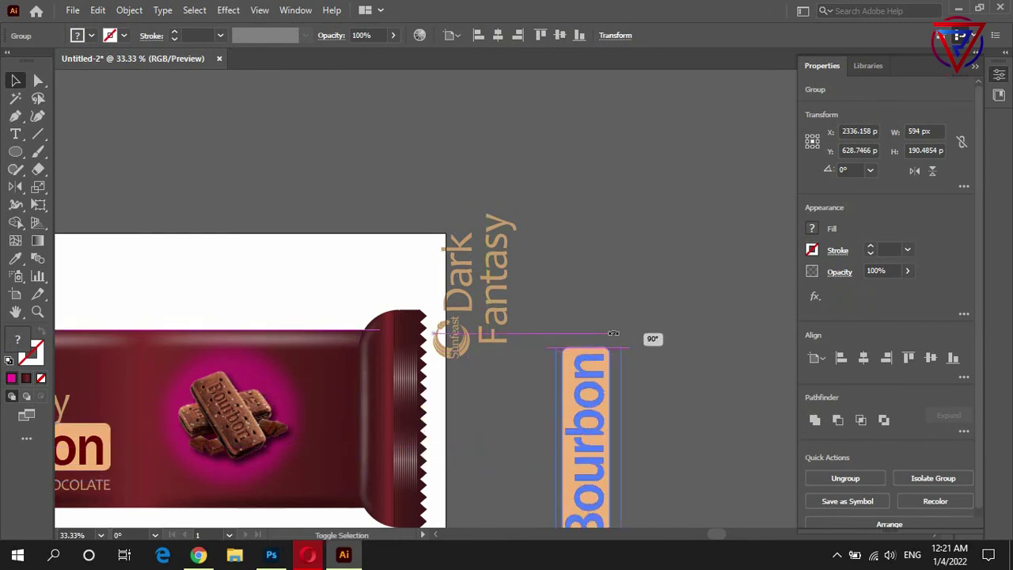
scroll(528, 317, "down", 2)
scroll(529, 317, "down", 2)
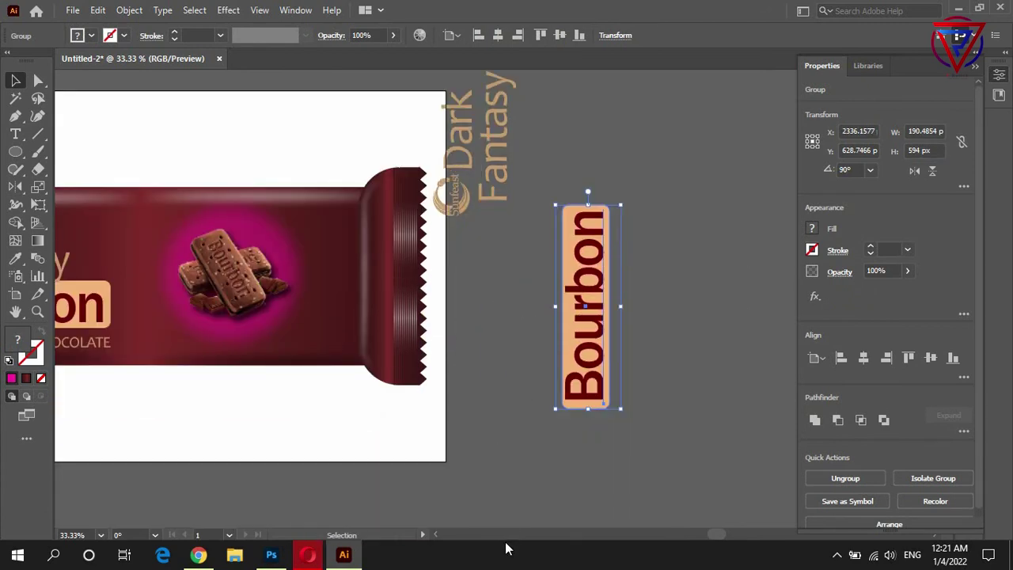
Shrink the Dark Fantasy logo copy and place it on the lower right end.
left_click_drag(475, 150, 449, 196)
left_click_drag(491, 115, 464, 198)
left_click_drag(432, 241, 395, 342)
key("ctrl+1")
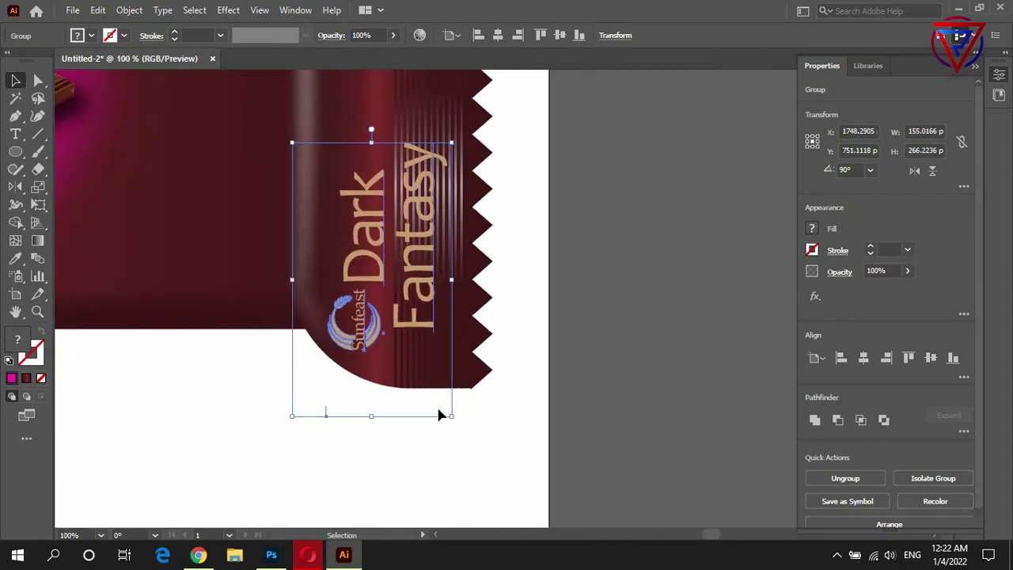
left_click_drag(446, 408, 405, 400)
key("ctrl+minus")
key("ctrl+minus")
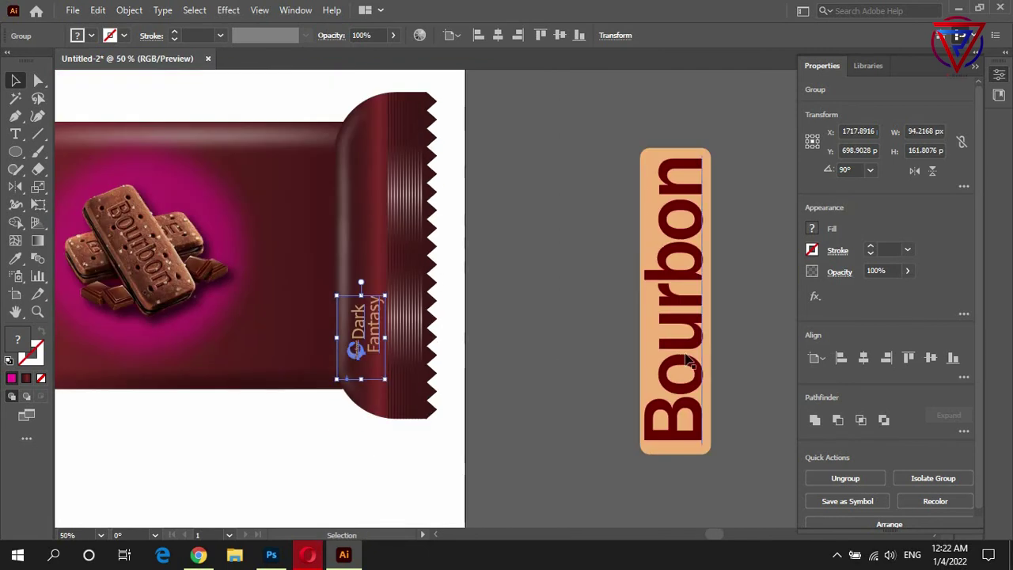
Shrink the vertical Bourbon label onto the right end and bring it in front of the wrapper.
left_click(707, 170)
left_click_drag(719, 168, 662, 356)
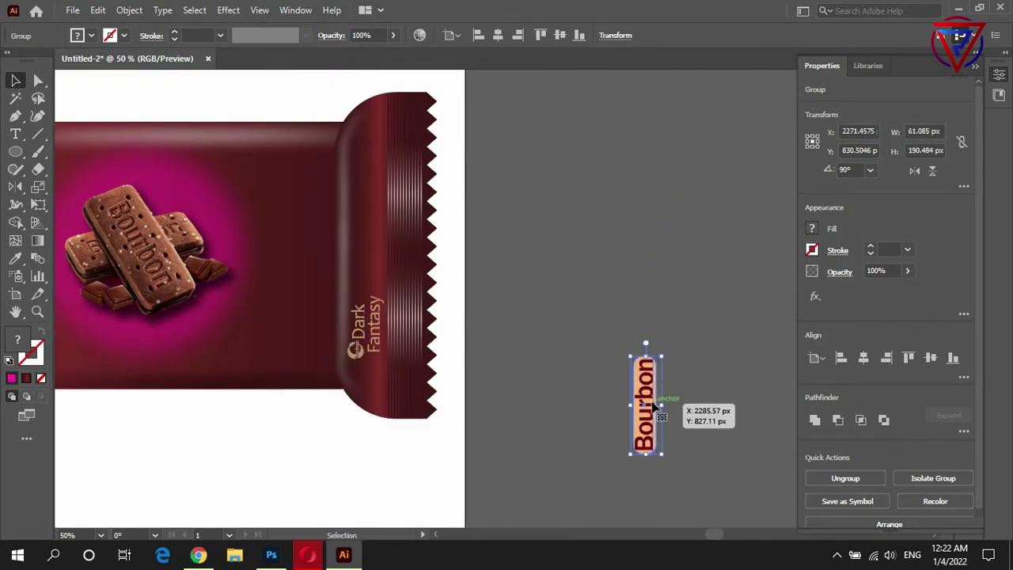
mouse_move(645, 408)
left_mouse_down()
mouse_move(368, 215)
mouse_move(595, 170)
mouse_move(373, 249)
left_mouse_up()
right_click(596, 171)
left_click(796, 351)
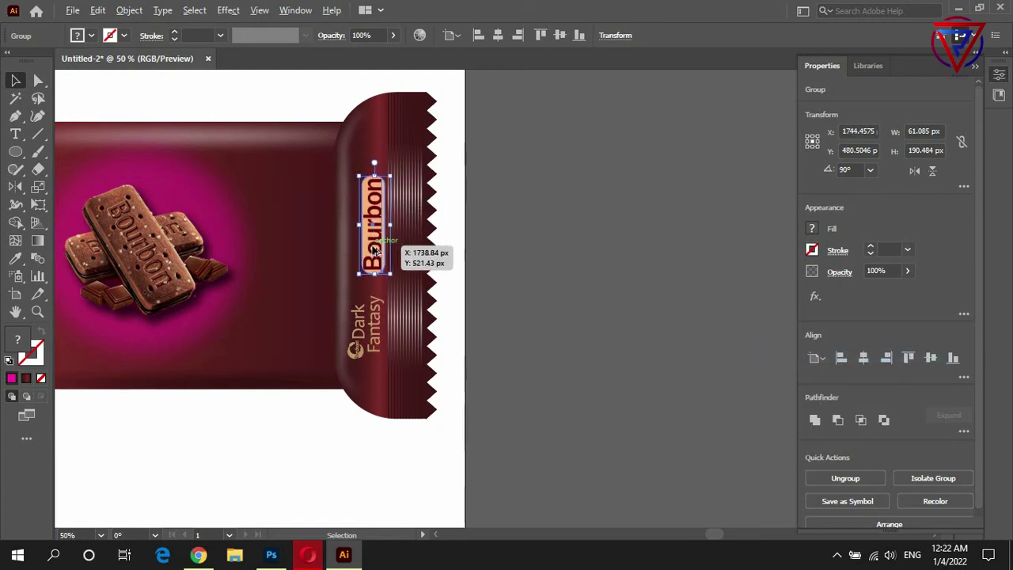
key("ctrl+plus")
key("ctrl+plus")
key("ctrl+plus")
key("ctrl+plus")
key("ctrl+plus")
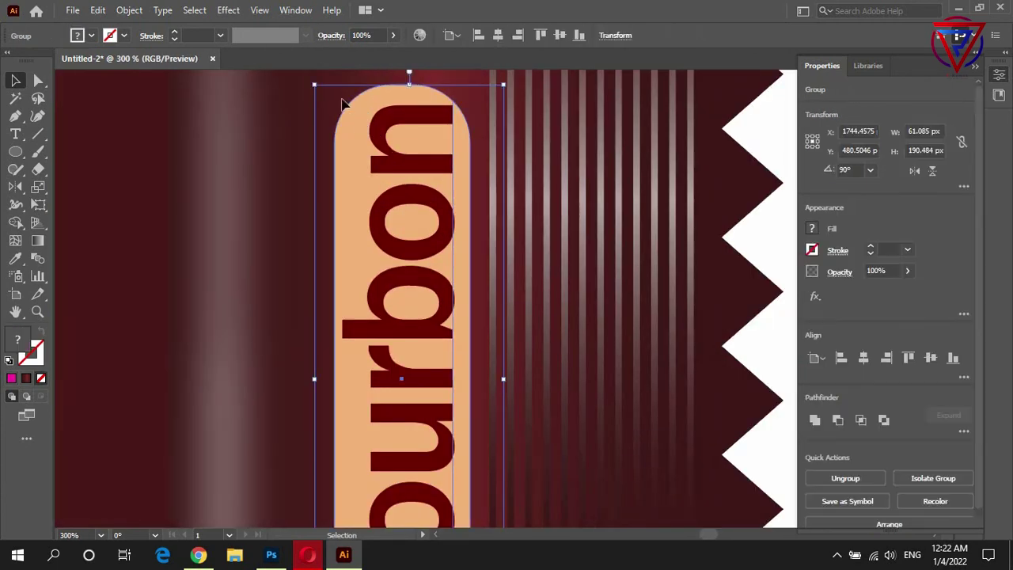
Reduce the Bourbon label's corner rounding to about 8 px.
left_click(40, 81)
left_click_drag(393, 147, 377, 147)
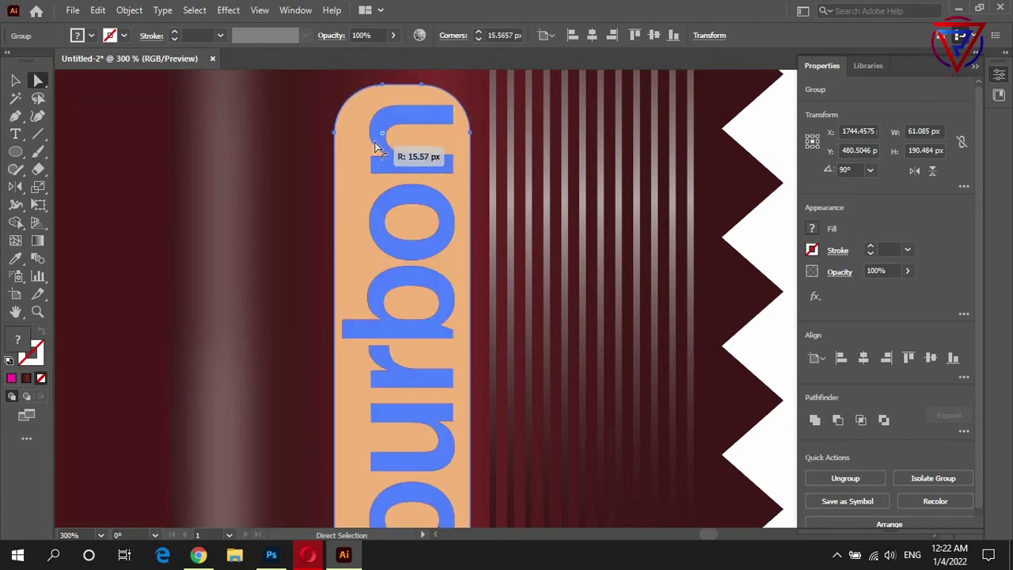
scroll(414, 149, "down", 2)
scroll(407, 222, "down", 3)
key("ctrl+minus")
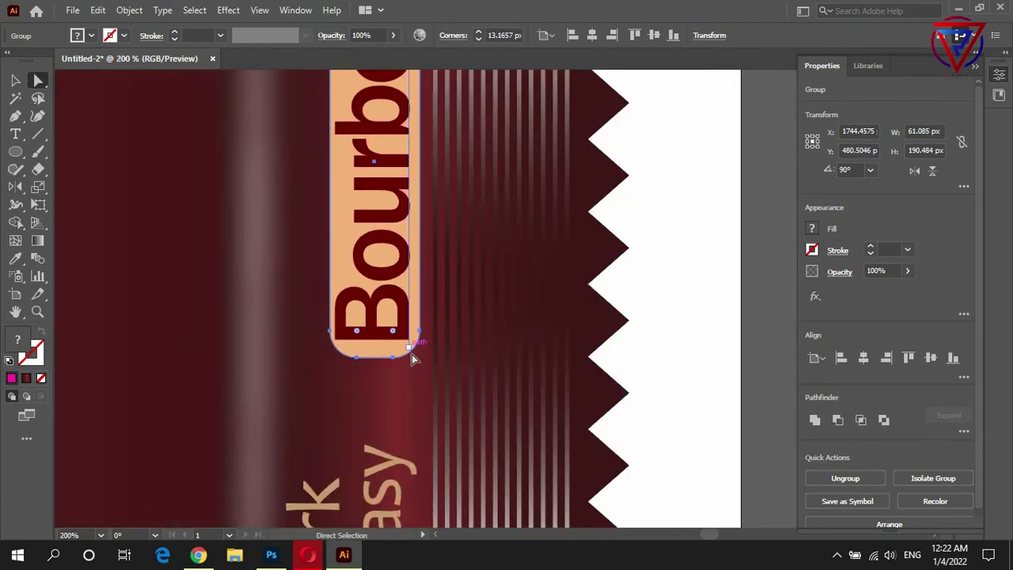
left_click_drag(395, 334, 402, 340)
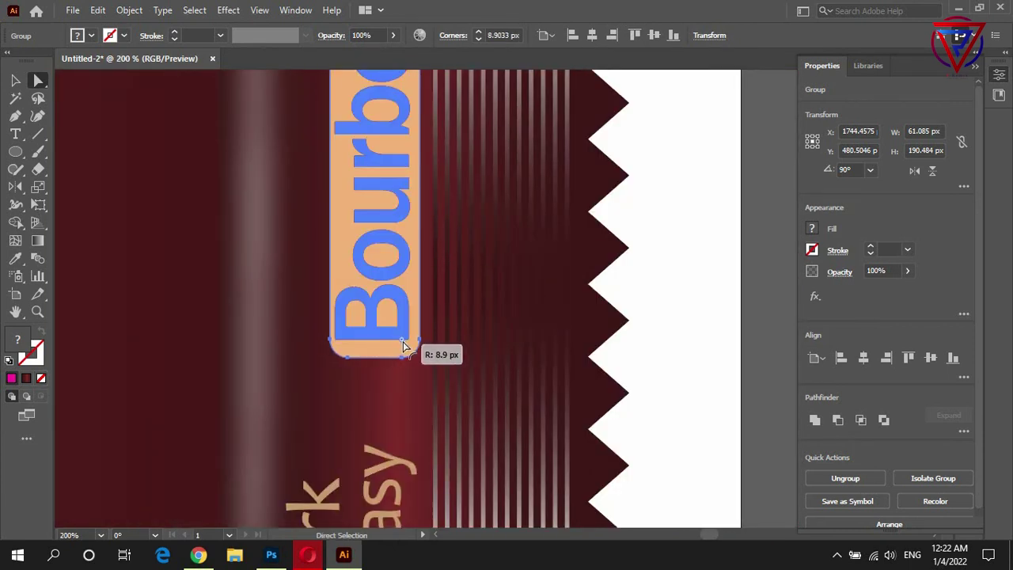
key("ctrl+minus")
key("ctrl+minus")
key("ctrl+minus")
left_click(573, 251)
Move the Bourbon label higher and nudge the Dark Fantasy logo into place on the right end.
scroll(458, 299, "right", 1)
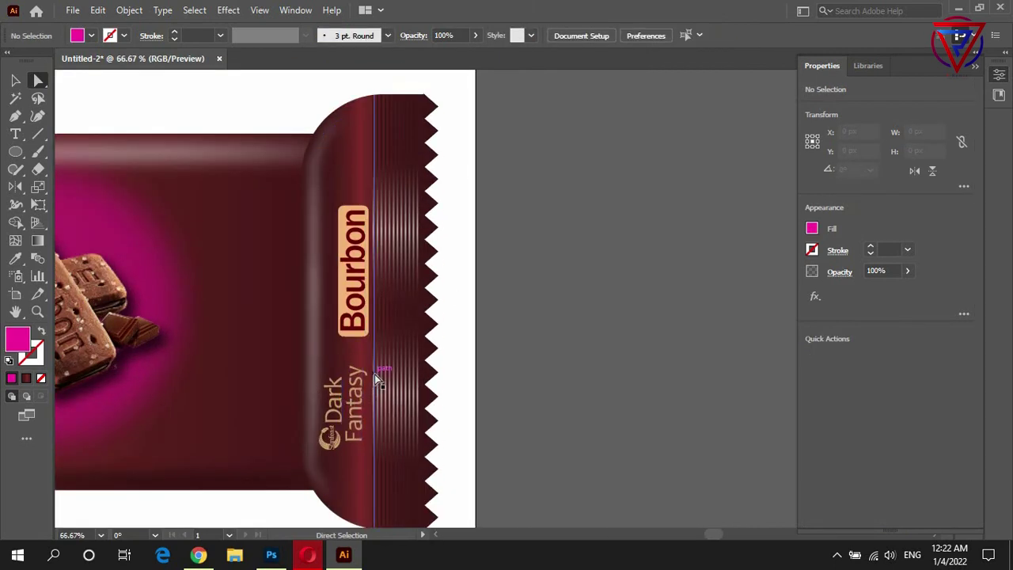
scroll(406, 363, "up", 1)
scroll(296, 317, "down", 2)
left_click(362, 226)
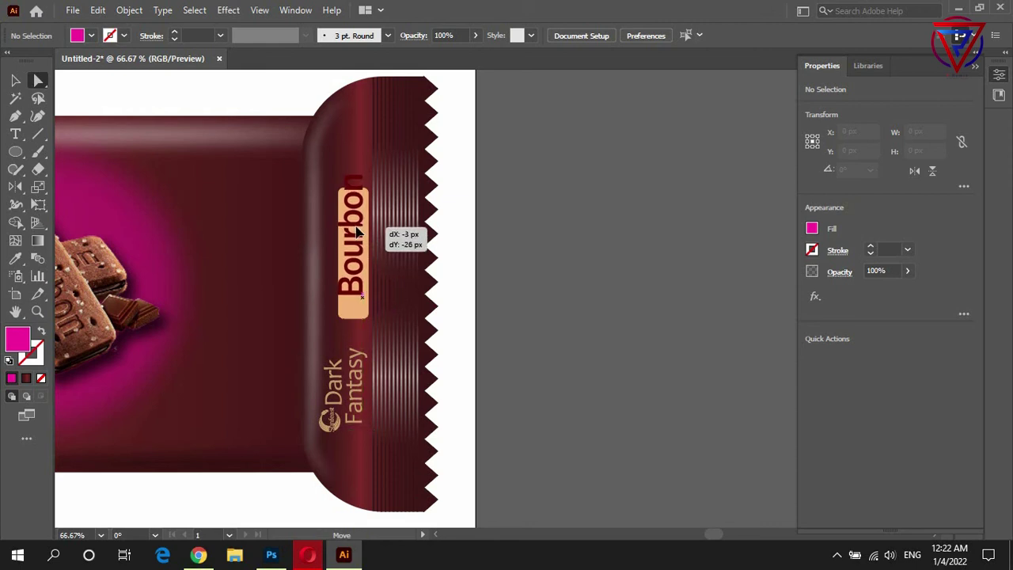
left_click(507, 276)
left_click(358, 318)
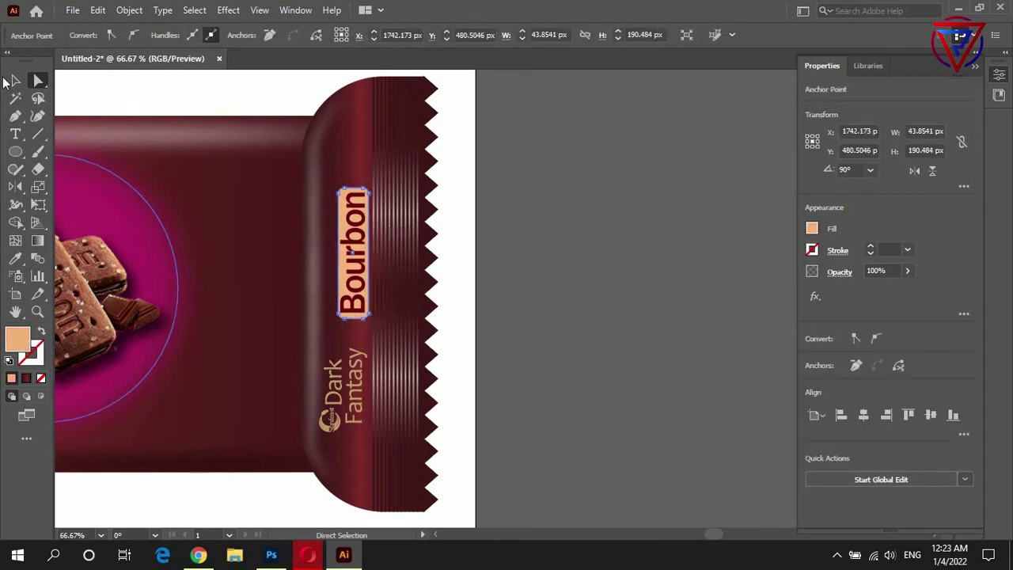
left_click(14, 80)
left_click_drag(372, 265, 372, 234)
left_click_drag(341, 406, 346, 379)
Copy both right-end labels to the left end and rotate them 180°.
left_click(355, 271, "shift")
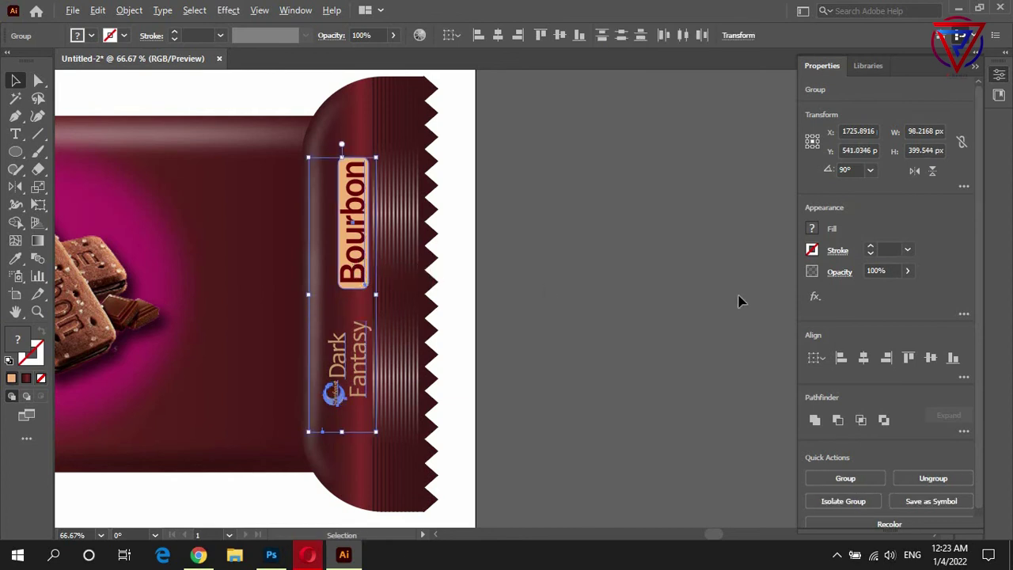
key("ctrl+minus")
key("ctrl+minus")
key("ctrl+minus")
mouse_move(587, 284)
left_mouse_down()
mouse_move(284, 294)
mouse_move(214, 274)
left_mouse_up()
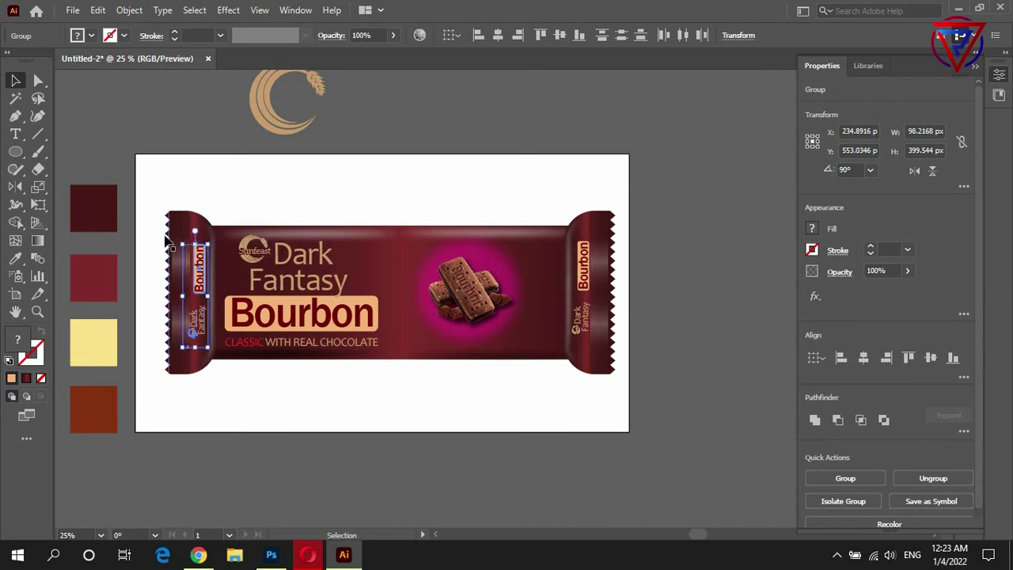
left_click_drag(185, 238, 190, 325)
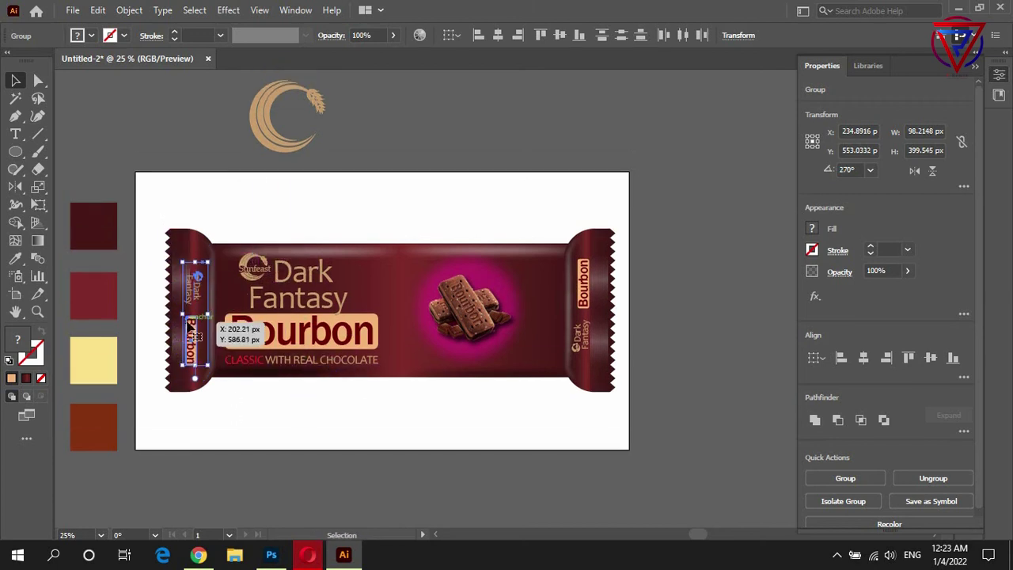
scroll(191, 324, "up", 2)
Settle the left-end labels and apply a drop shadow to the Sunfeast Dark Fantasy logo.
left_click_drag(199, 336, 211, 315)
left_click(280, 111)
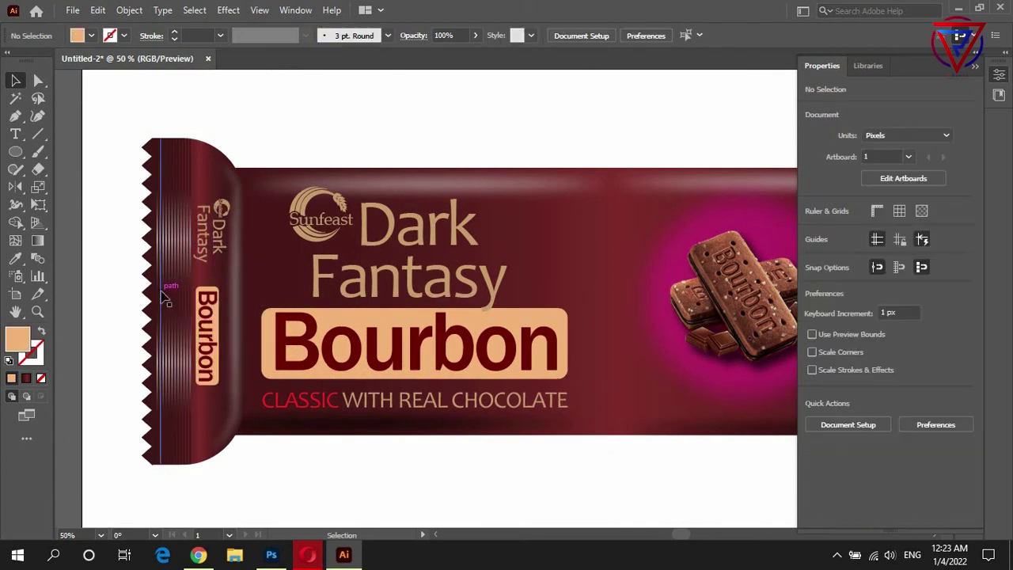
left_click(399, 218)
left_click(227, 9)
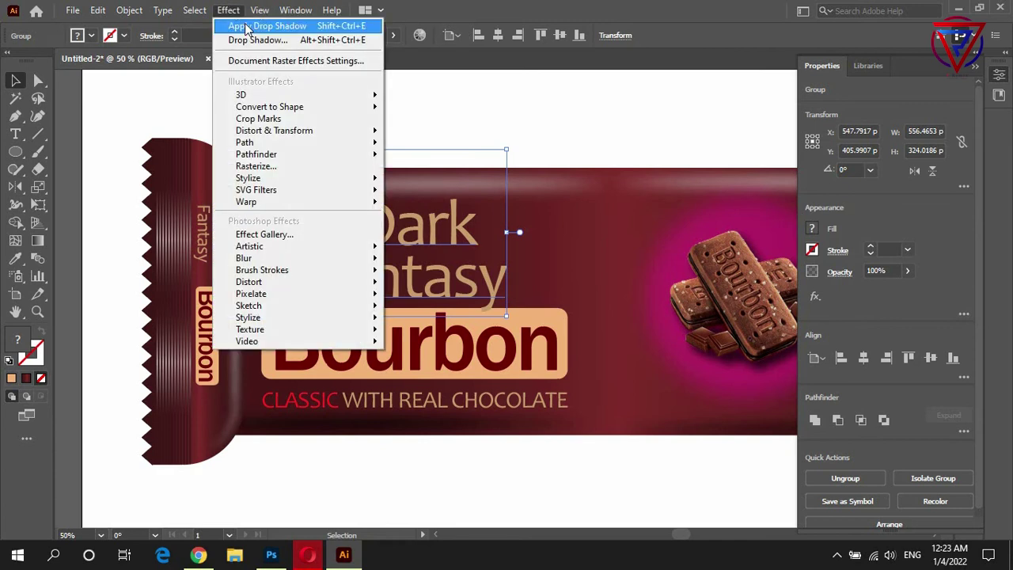
left_click(246, 27)
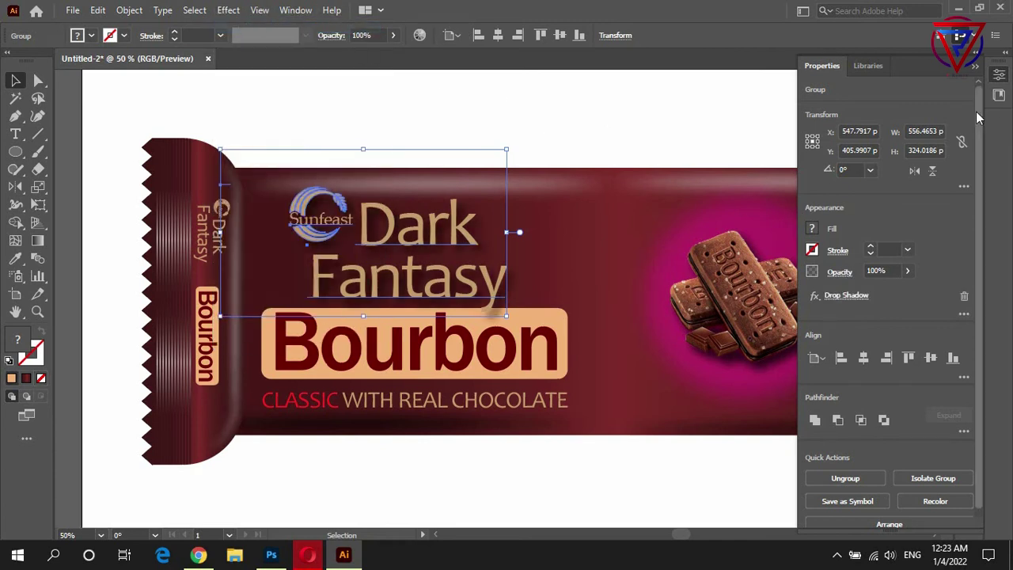
Open the logo's drop shadow settings and lower its blur and both offsets.
left_click(978, 66)
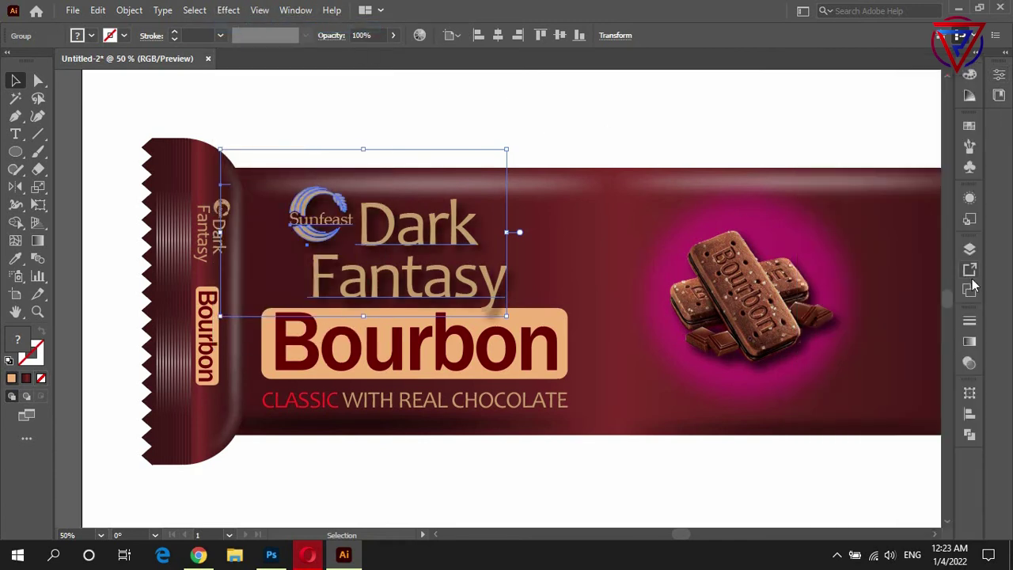
left_click(968, 200)
left_click(852, 254)
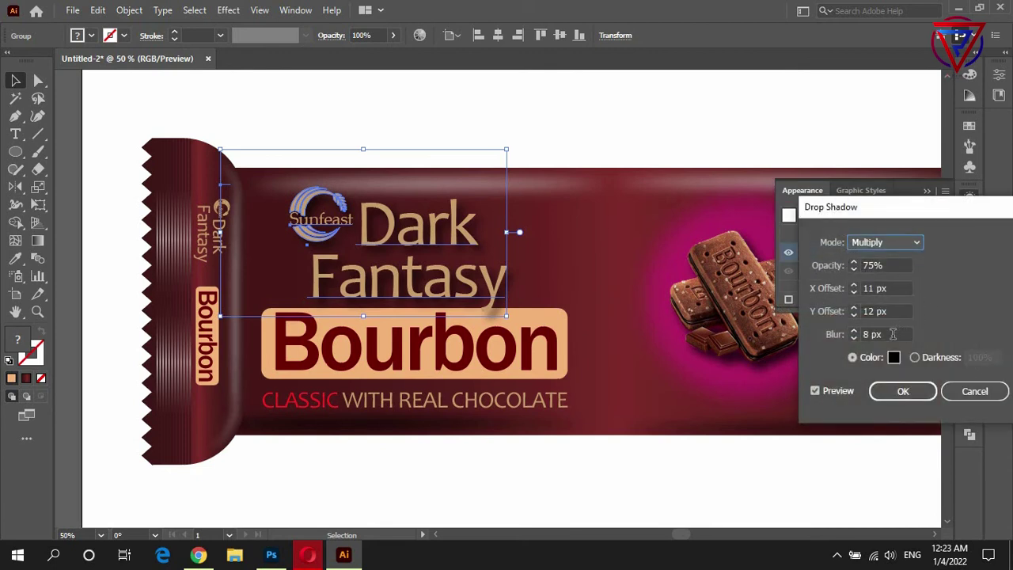
left_click(893, 334)
key("Down")
key("Down")
key("Down")
left_click(887, 312)
key("Down")
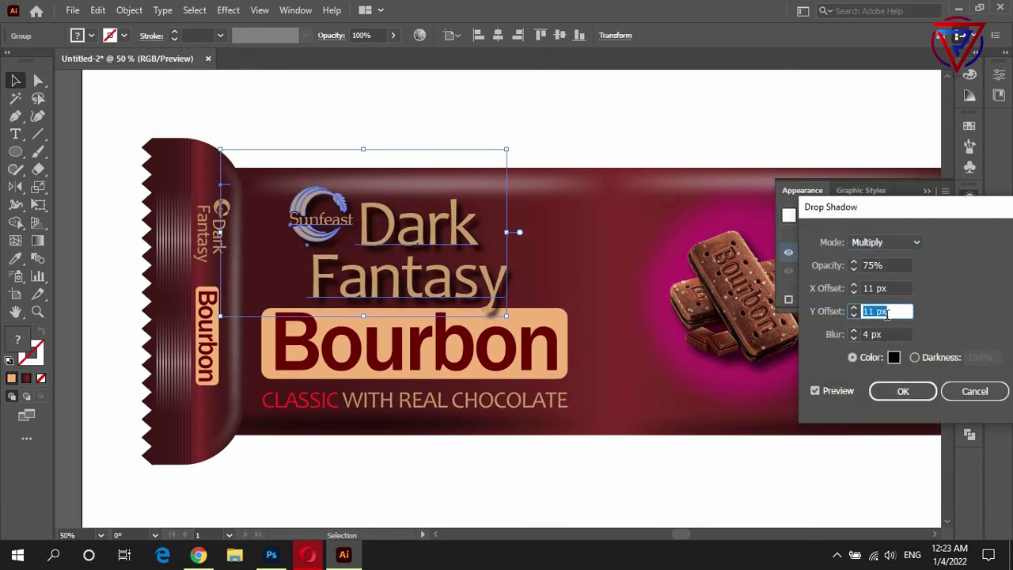
left_click(895, 287)
key("Down")
key("Down")
key("Down")
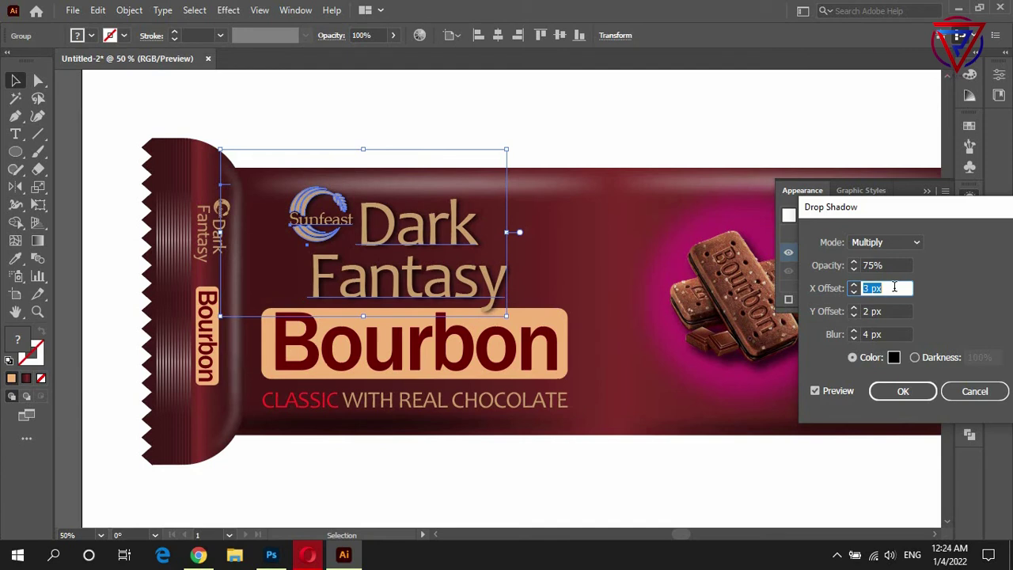
Finalize the shadow at X 5 px, Y -4 px, blur 5 px, and slightly resize the title group.
left_click(898, 334)
key("Down")
key("Down")
key("Down")
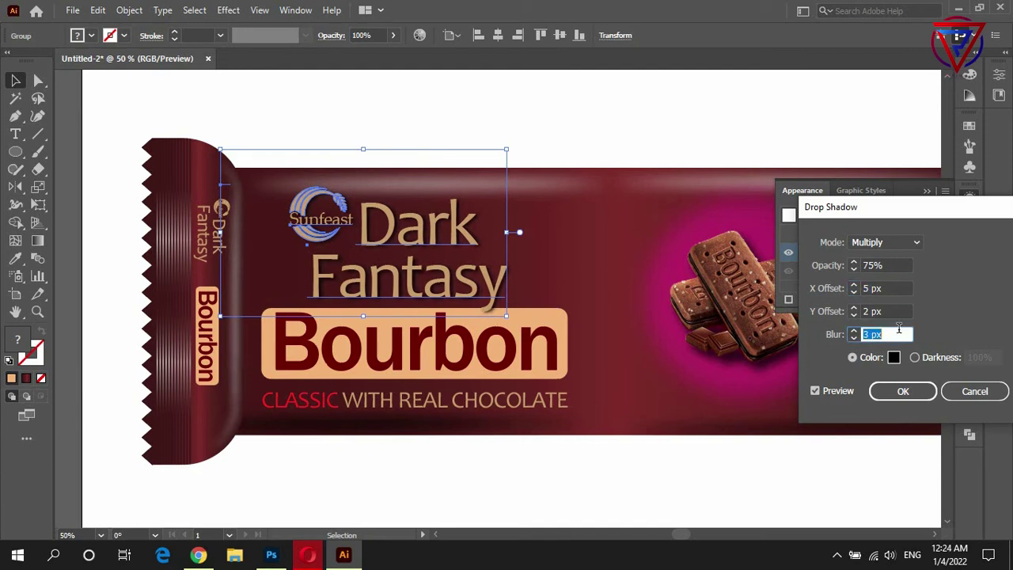
left_click(892, 311)
key("Down")
key("Down")
key("Down")
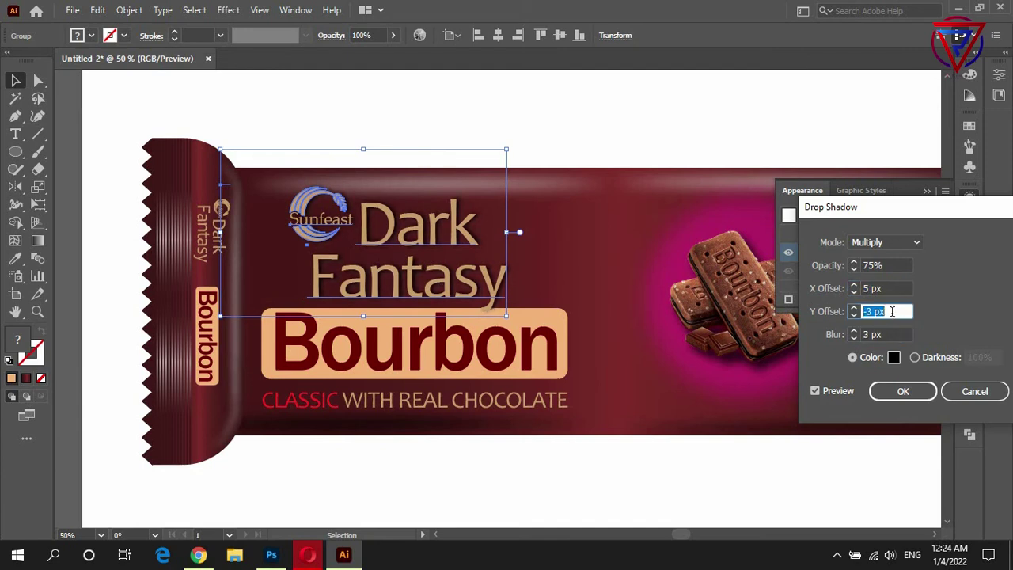
left_click(892, 333)
key("Up")
key("Up")
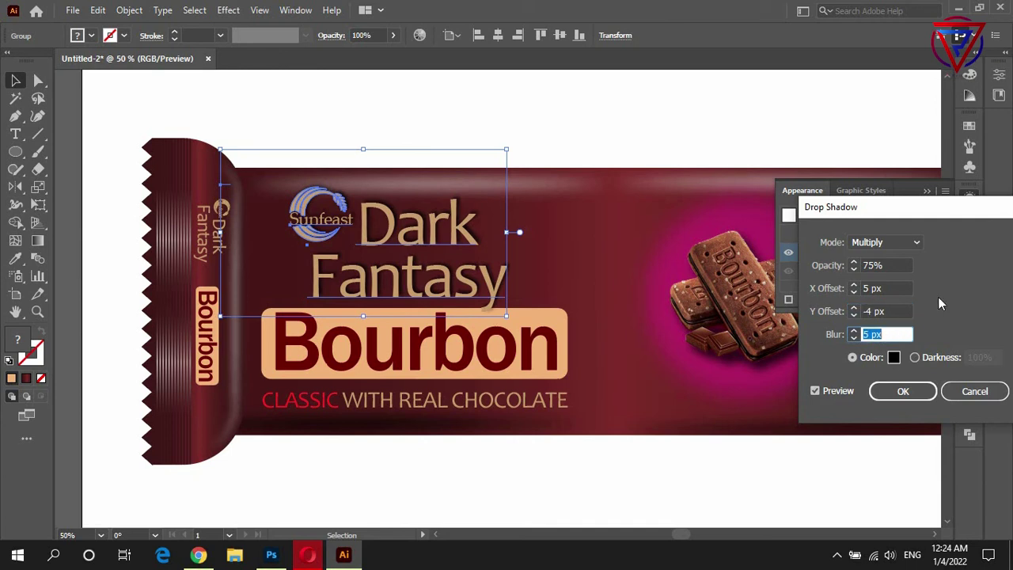
left_click(903, 391)
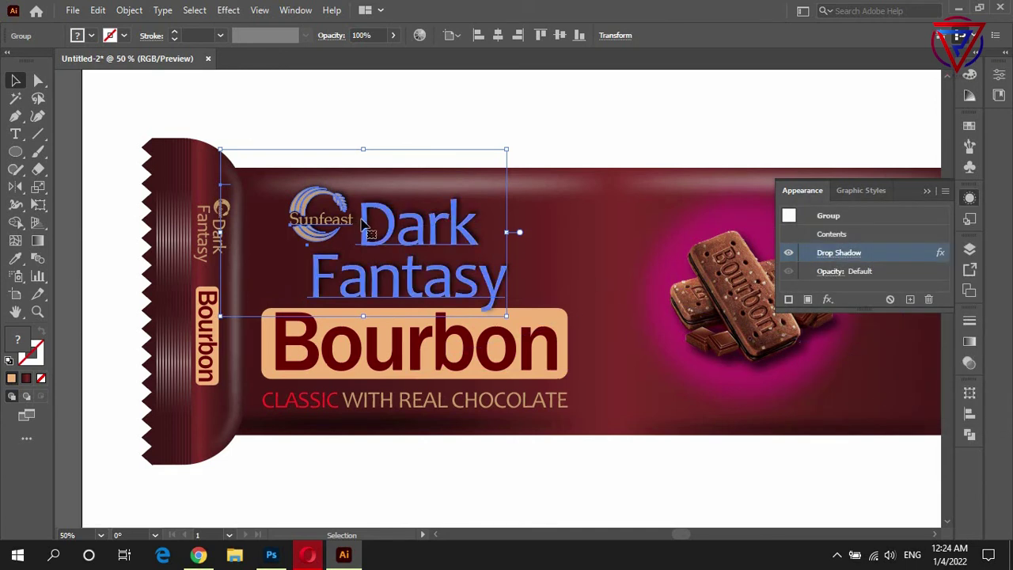
mouse_move(515, 228)
left_mouse_down()
mouse_move(507, 303)
mouse_move(493, 303)
left_mouse_up()
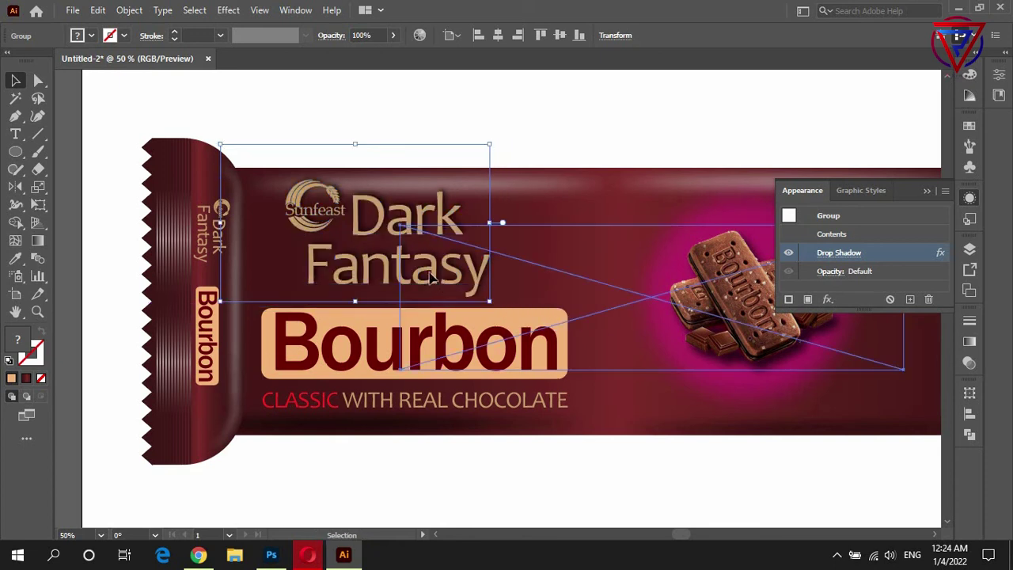
left_click(452, 262)
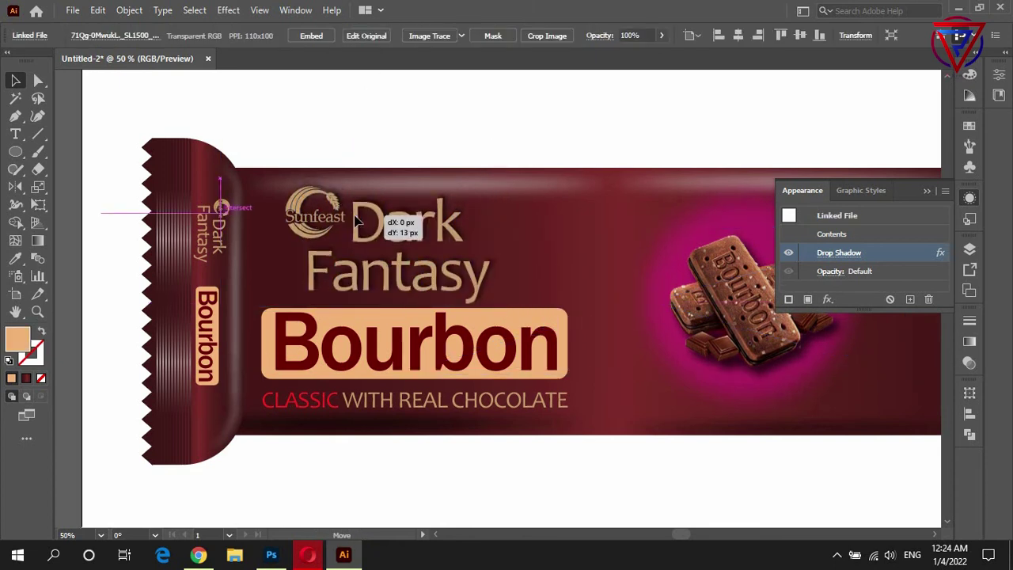
Add a drop shadow with adjusted X and Y offsets to the Bourbon label.
scroll(331, 382, "up", 1)
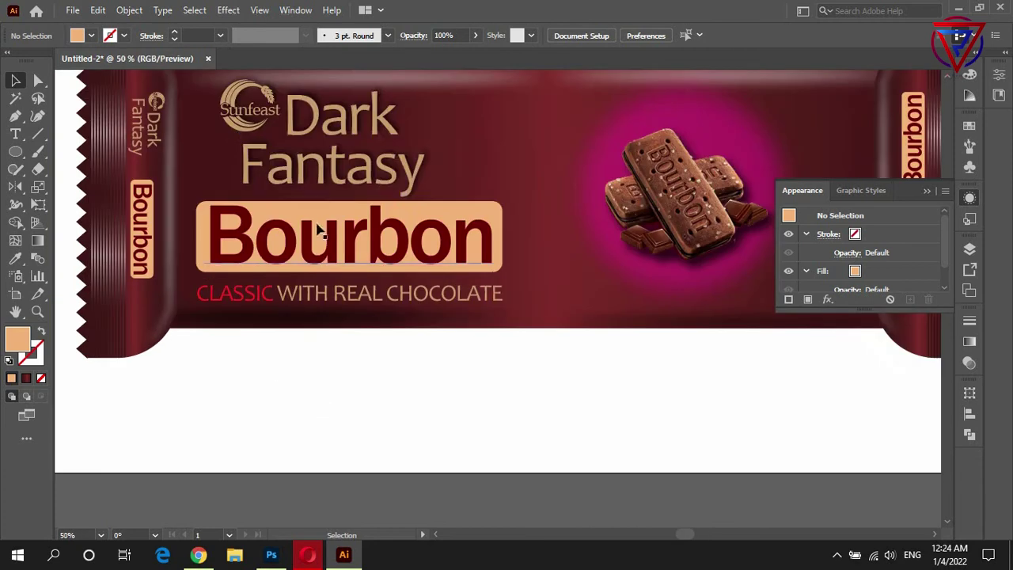
left_click(272, 220)
left_click(228, 9)
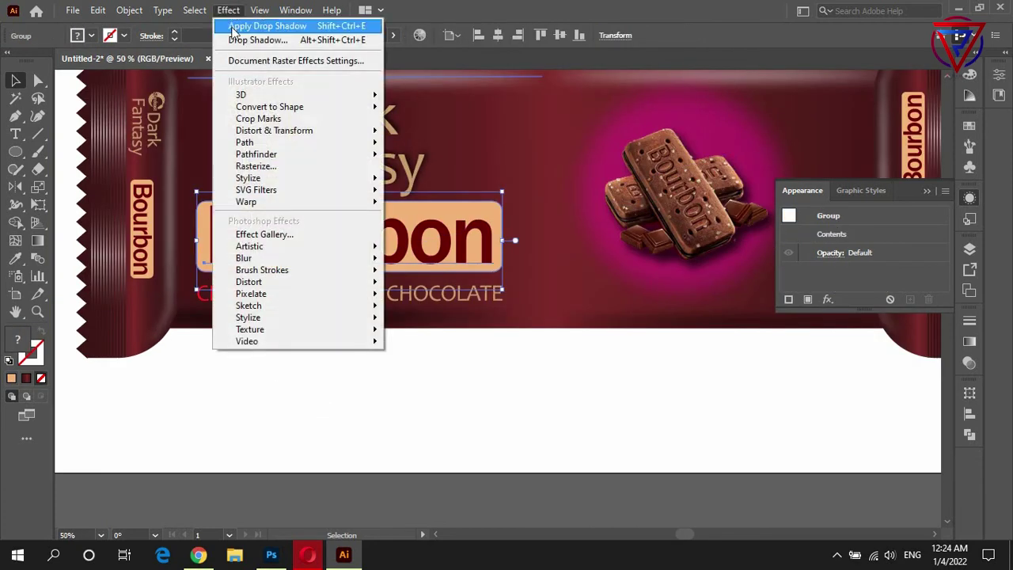
left_click(261, 25)
left_click(852, 254)
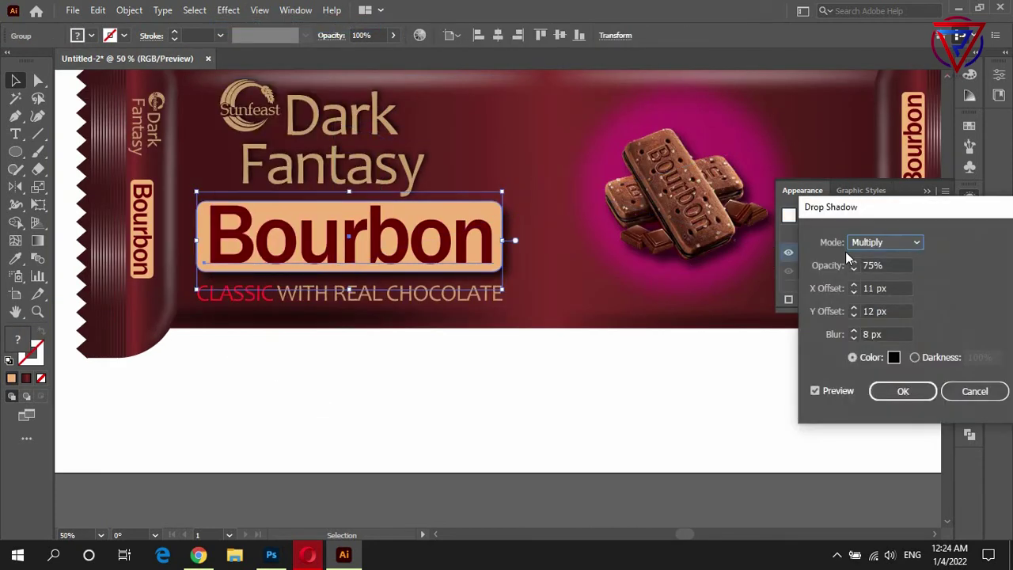
left_click(896, 310)
scroll(896, 310, "down", 1)
left_click(894, 288)
scroll(893, 288, "down", 4)
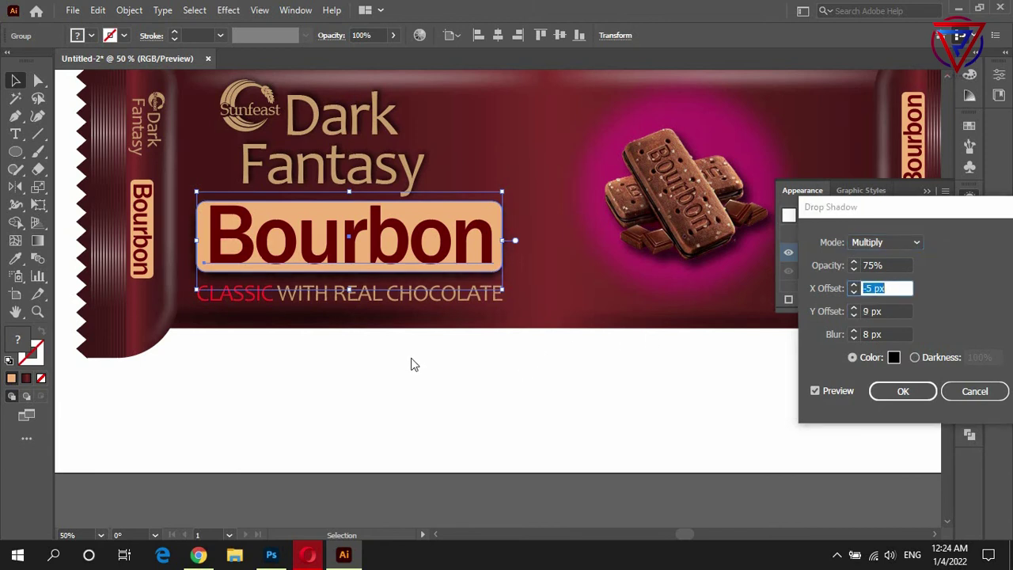
left_click(902, 391)
scroll(395, 362, "up", 1)
left_click(369, 396)
Add a drop shadow to the CLASSIC WITH REAL CHOCOLATE tagline, tweaking blur and offsets.
left_click(336, 353)
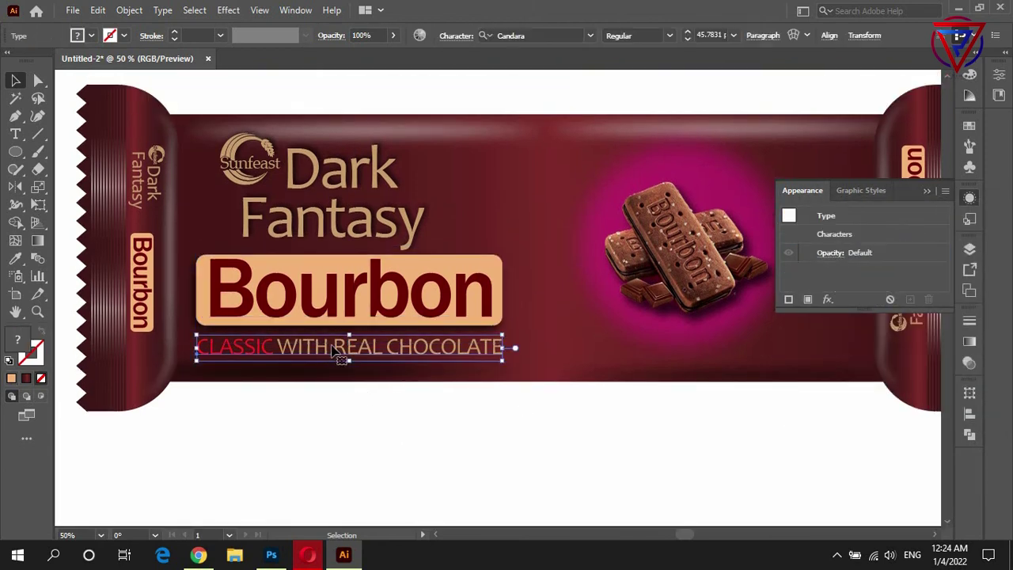
left_click(228, 10)
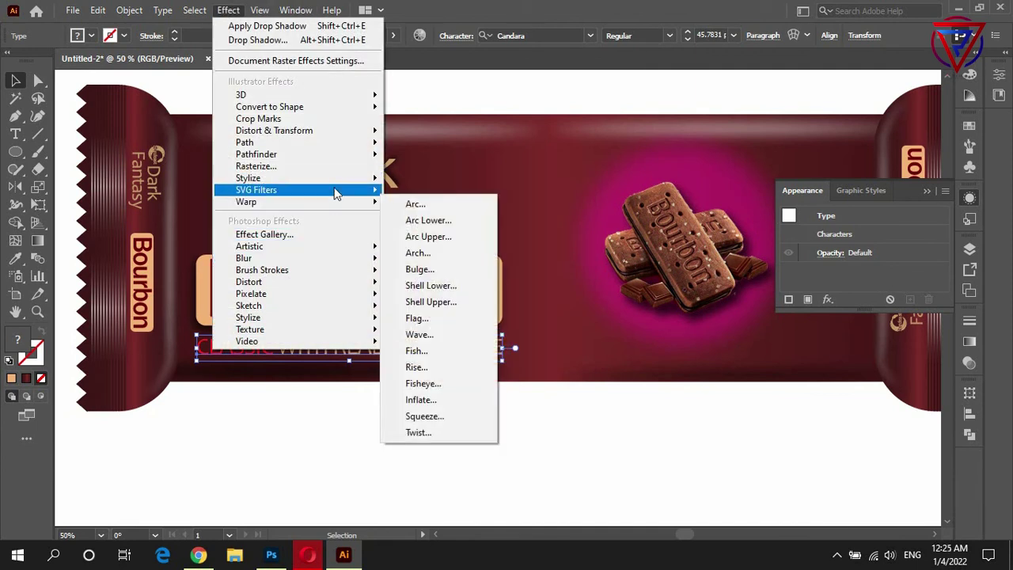
mouse_move(247, 177)
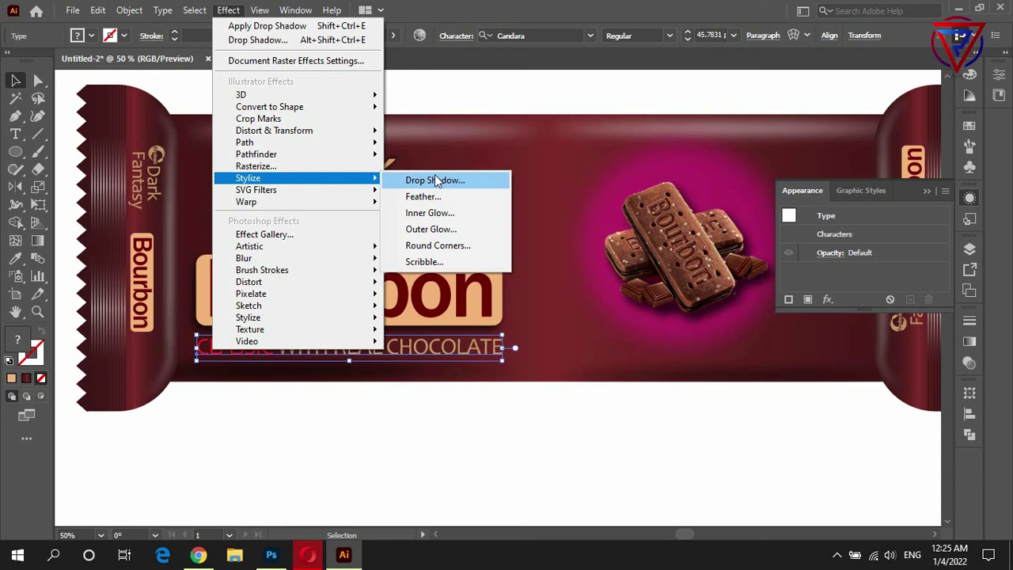
left_click(434, 181)
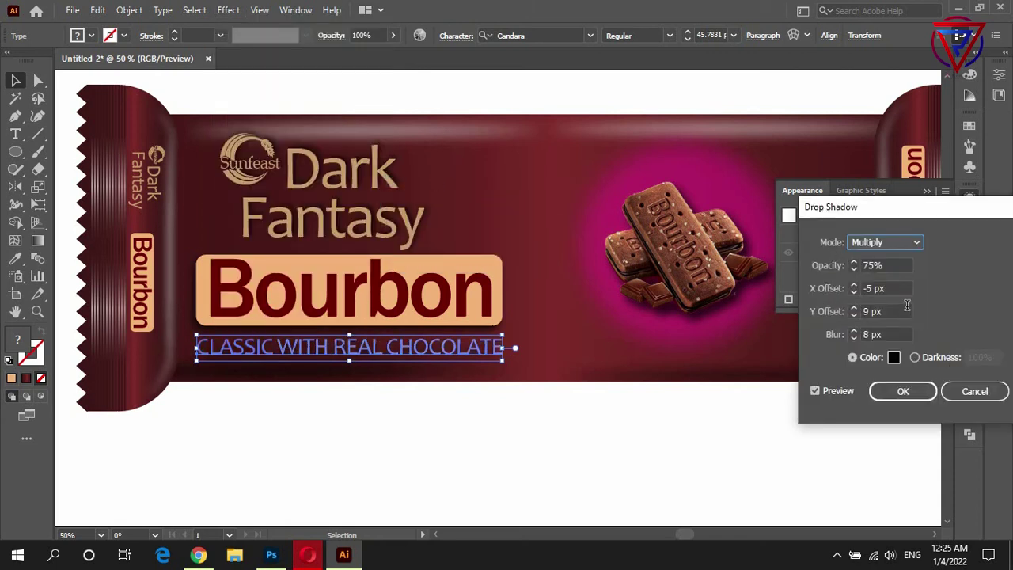
left_click(892, 334)
type("4")
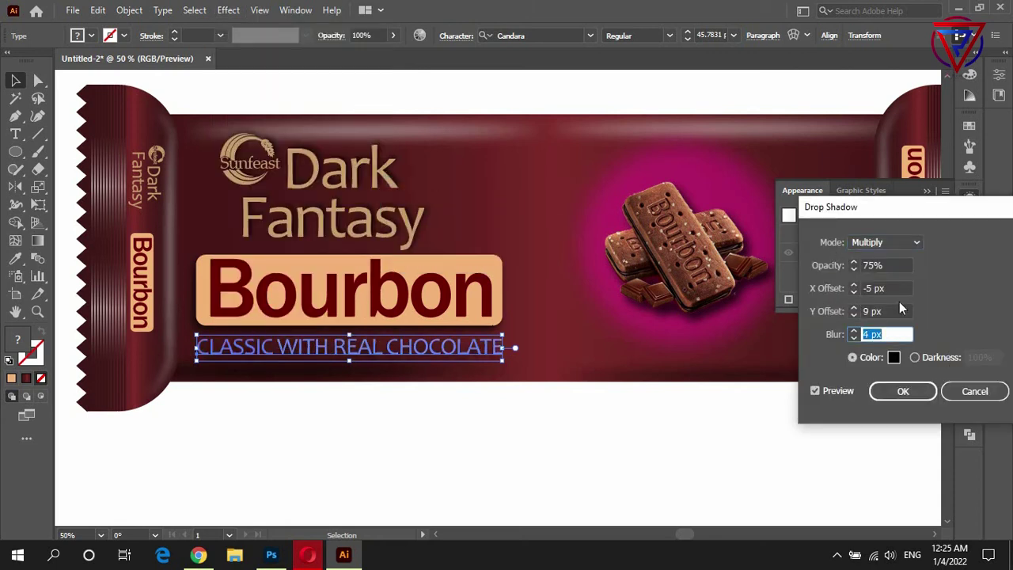
left_click(897, 289)
key("Up")
key("Up")
key("Up")
left_click(893, 310)
key("Down")
key("Down")
key("Down")
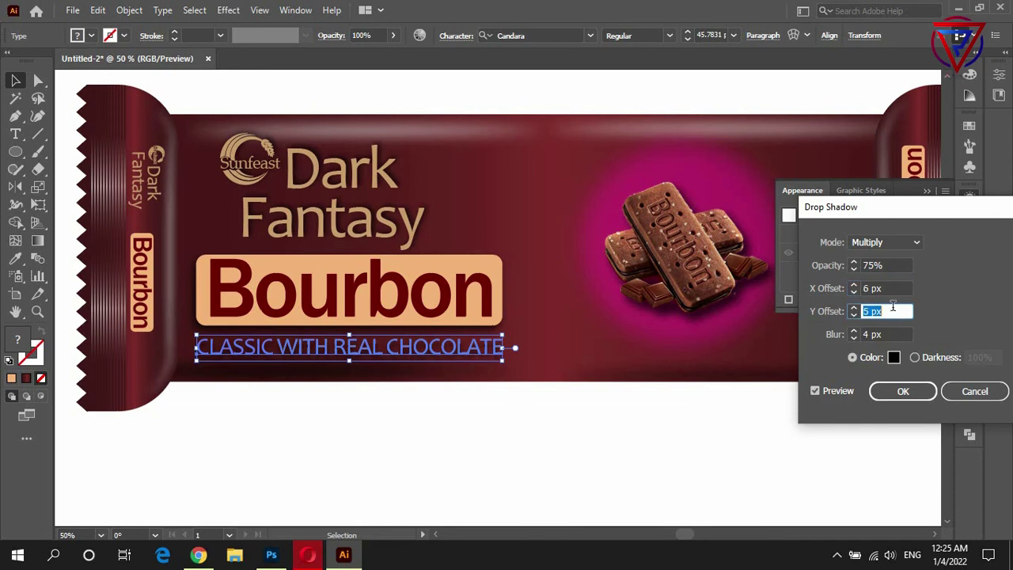
left_click(903, 391)
Apply the drop shadow to the left end's vertical Dark Fantasy/Bourbon text.
left_click(142, 285)
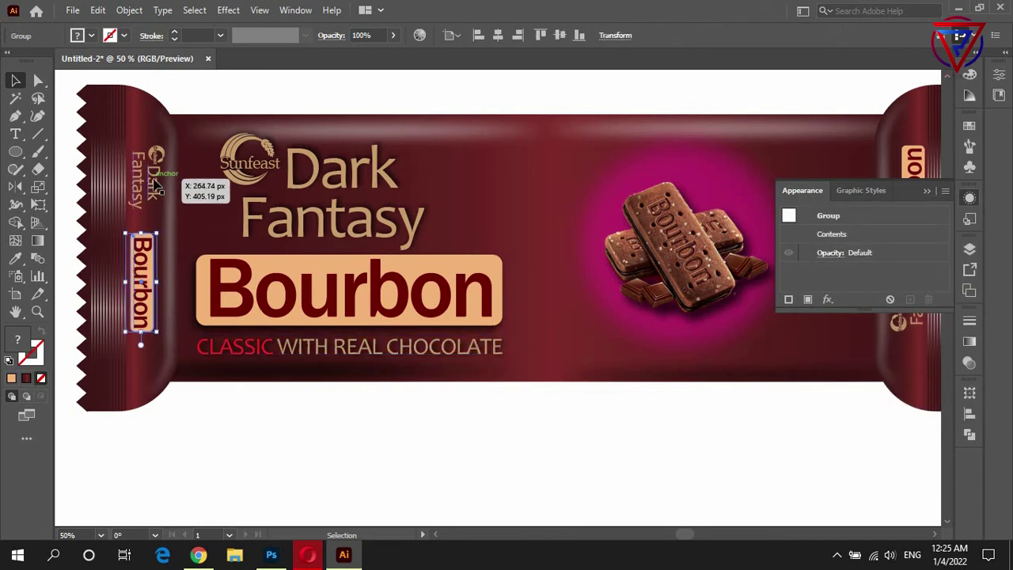
left_click(153, 181)
left_click(153, 181)
left_click(142, 285, "shift")
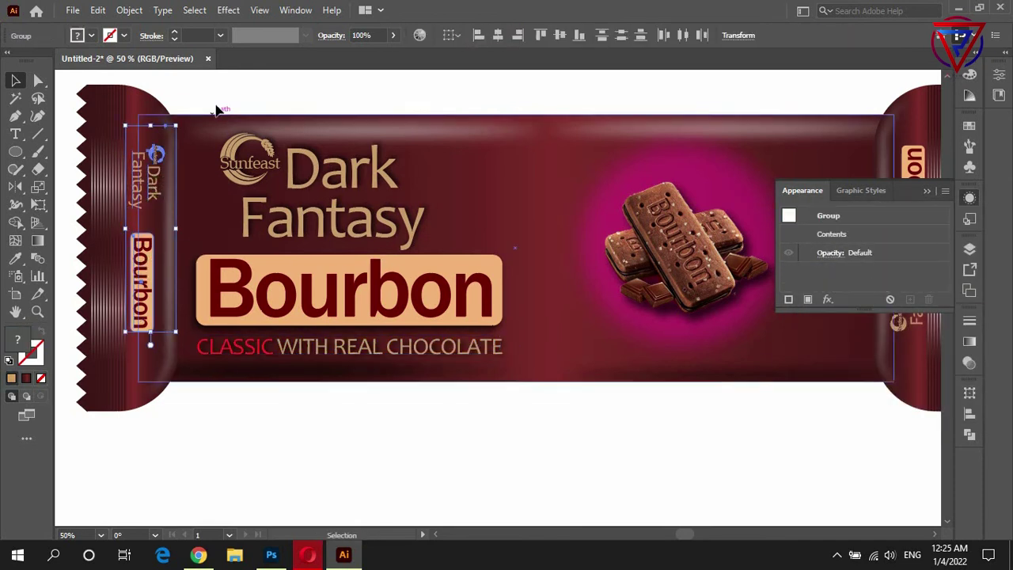
left_click(228, 10)
left_click(237, 26)
scroll(271, 181, "down", 3)
scroll(272, 182, "up", 1)
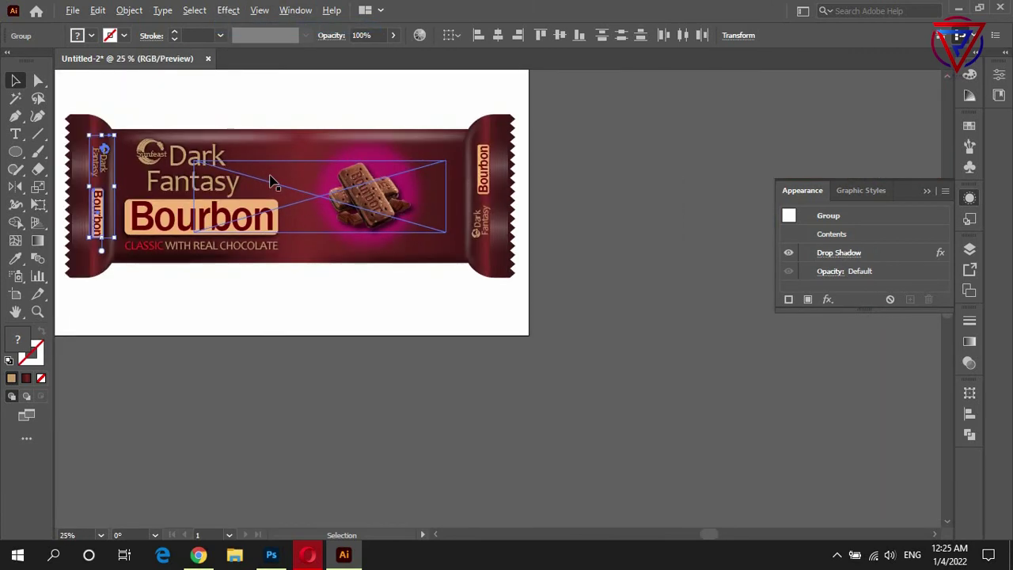
left_click(242, 324)
Apply the drop shadow to the right end's vertical Dark Fantasy/Bourbon text.
left_click(481, 225)
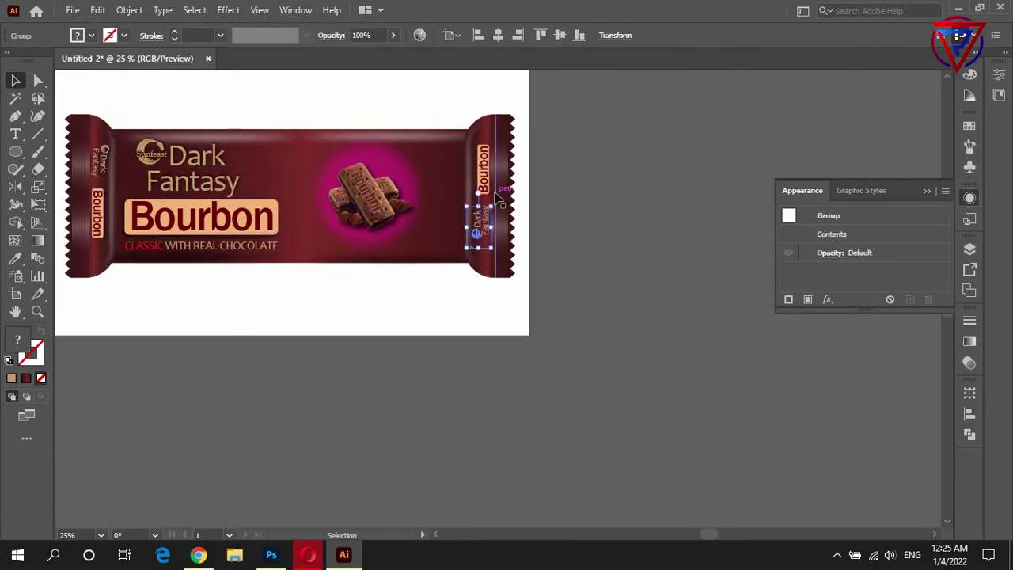
left_click(228, 10)
left_click(242, 37)
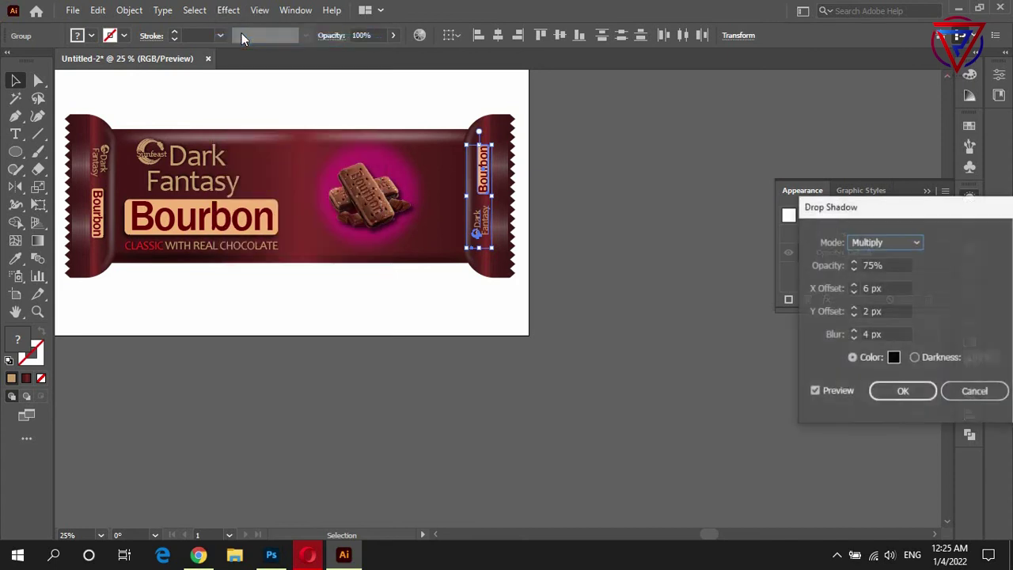
left_click(903, 391)
left_click(602, 176)
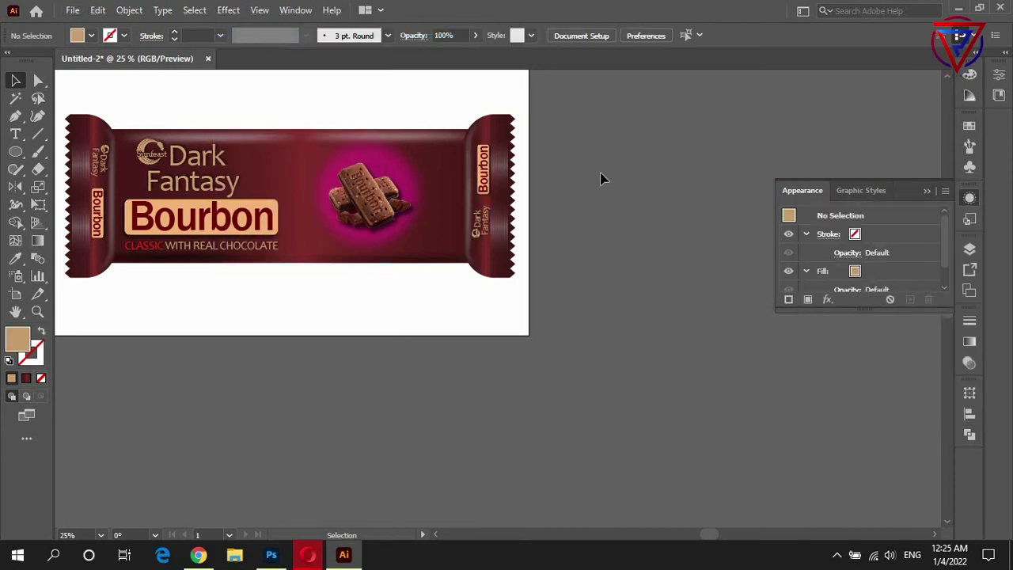
scroll(340, 134, "down", 1)
Enlarge the biscuit photo with two corner drags and shift it left toward the centre.
scroll(358, 122, "up", 1)
scroll(359, 123, "up", 1)
left_click(576, 241)
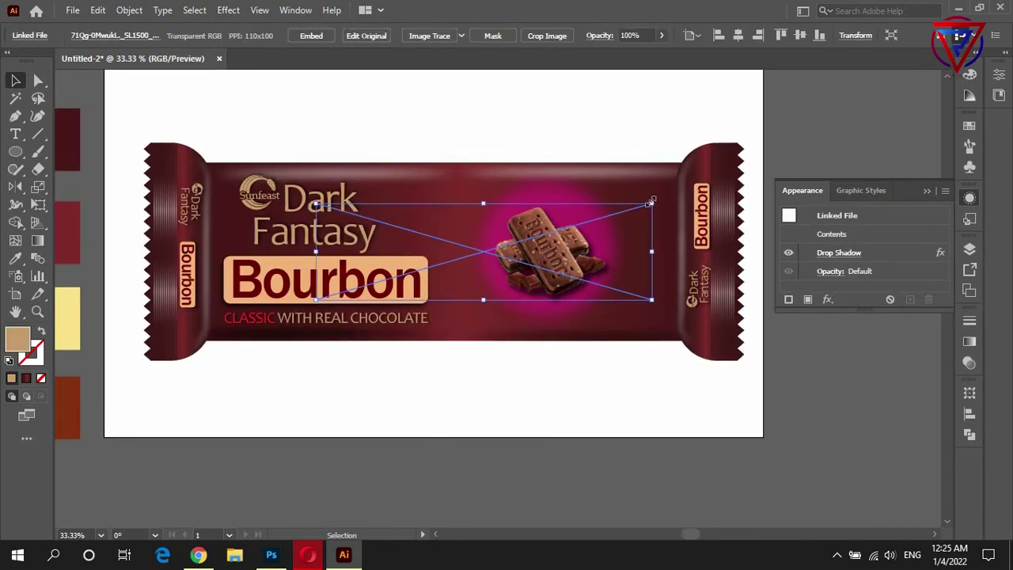
mouse_move(653, 198)
left_mouse_down()
mouse_move(701, 168)
mouse_move(689, 183)
left_mouse_up()
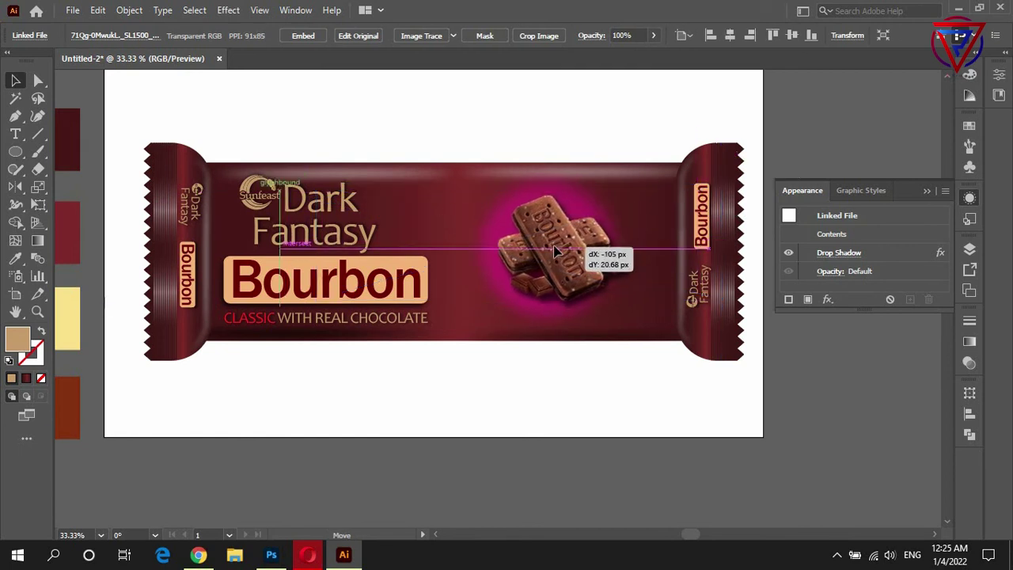
left_click_drag(602, 249, 557, 252)
left_click_drag(675, 188, 715, 181)
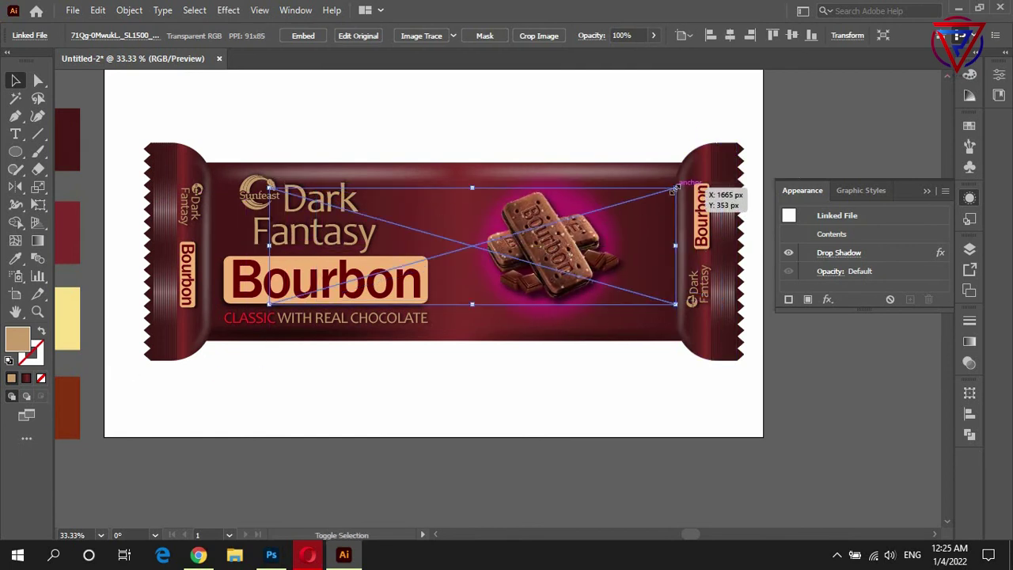
left_click_drag(589, 243, 566, 247)
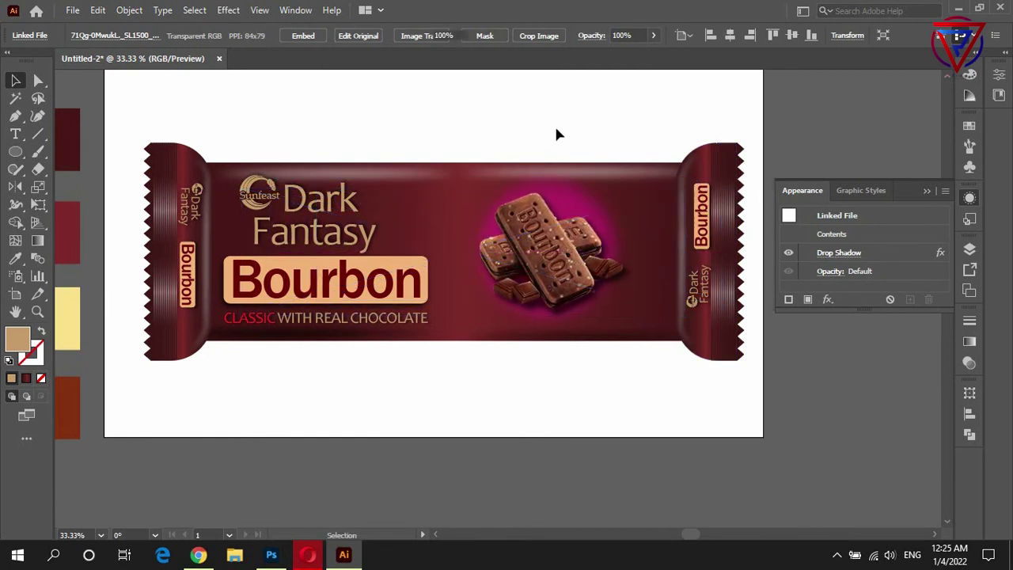
left_click(555, 129)
key("ctrl+minus")
scroll(574, 135, "up", 1)
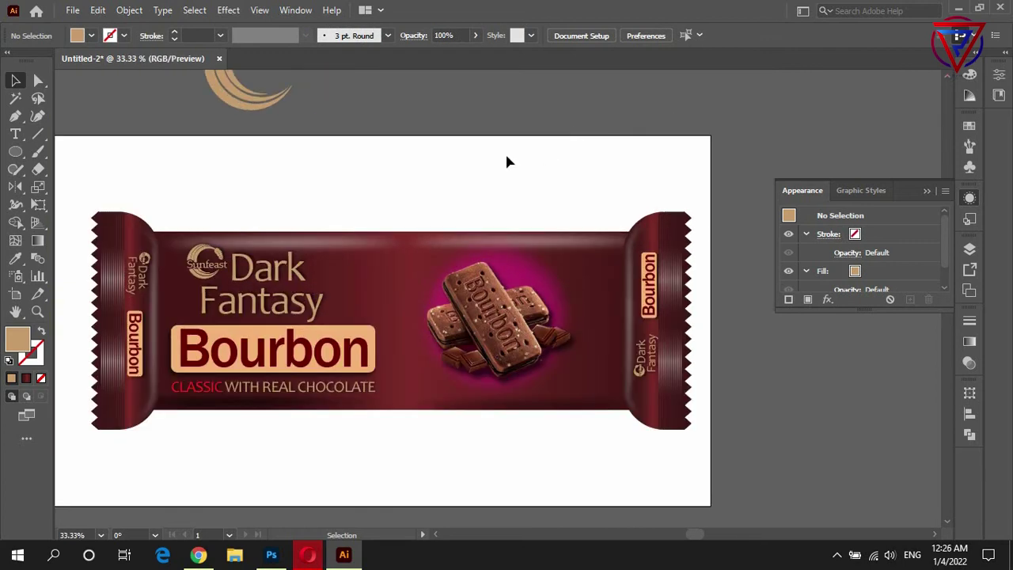
left_click(588, 252)
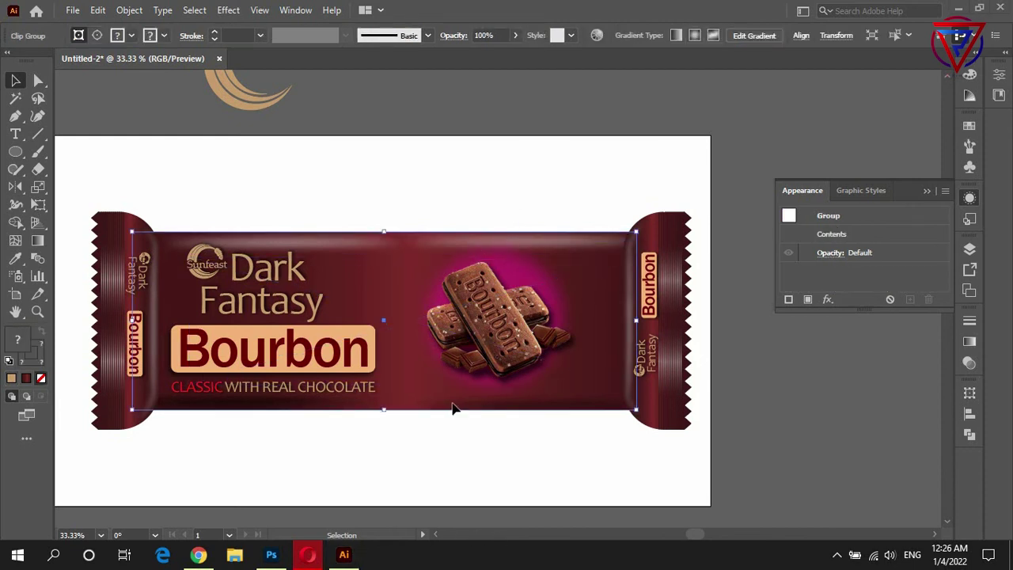
Inside the front panel clip group, stretch the top and bottom highlight streaks farther right.
double_click(334, 249)
left_click(337, 247)
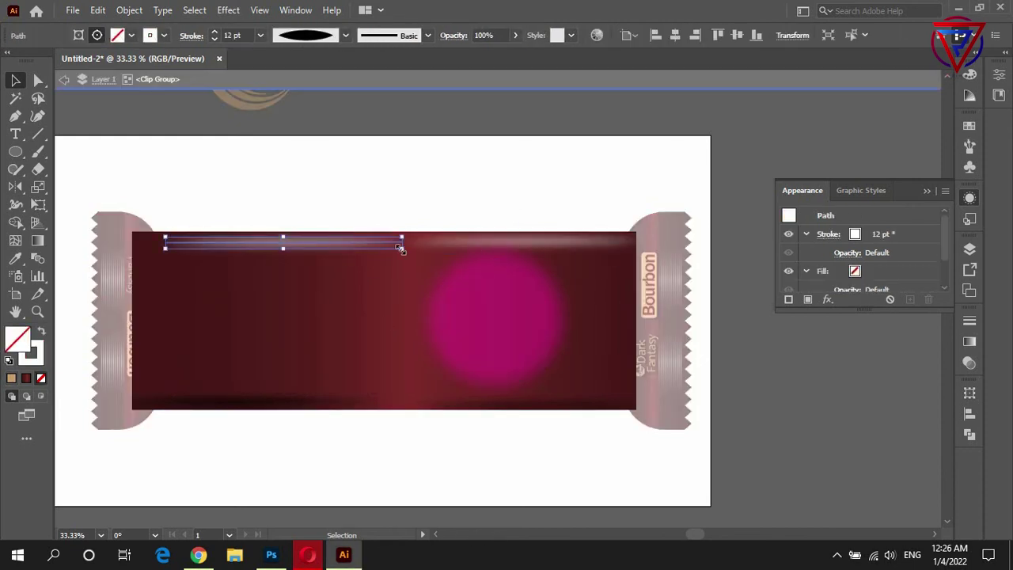
left_click_drag(406, 246, 472, 247)
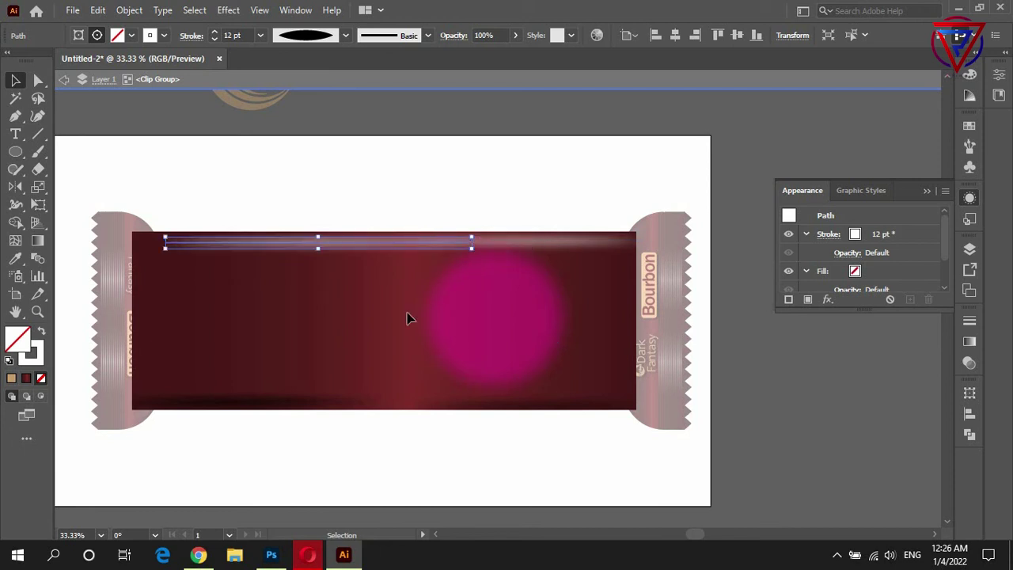
left_click(321, 405)
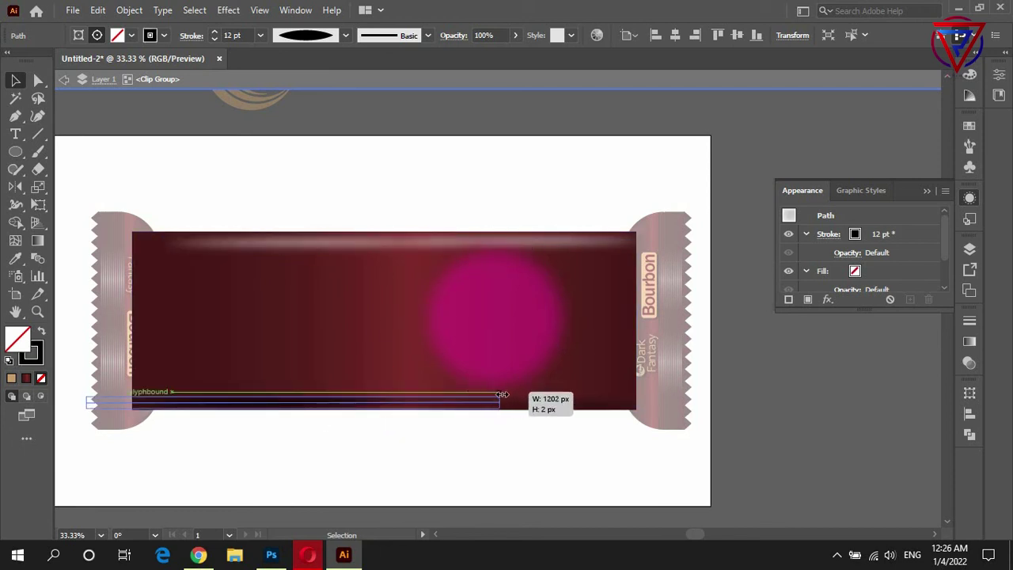
left_click_drag(425, 400, 591, 401)
left_click(509, 459)
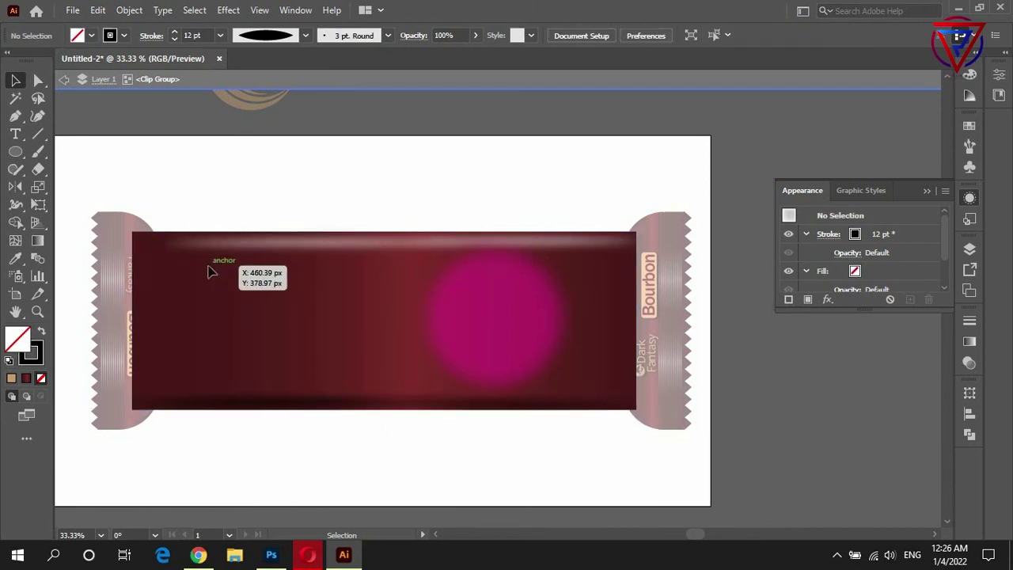
left_click(64, 80)
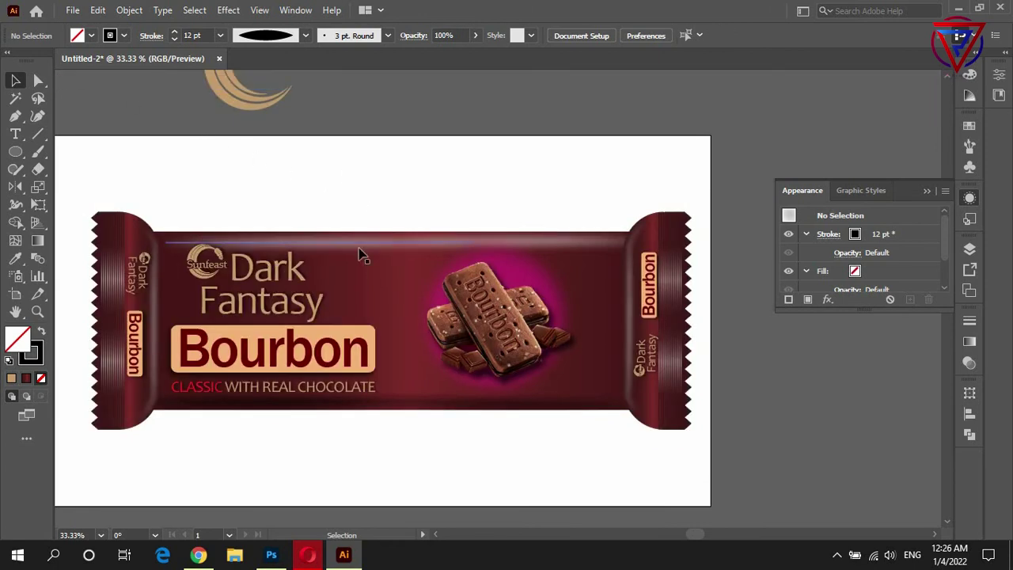
left_click(608, 405)
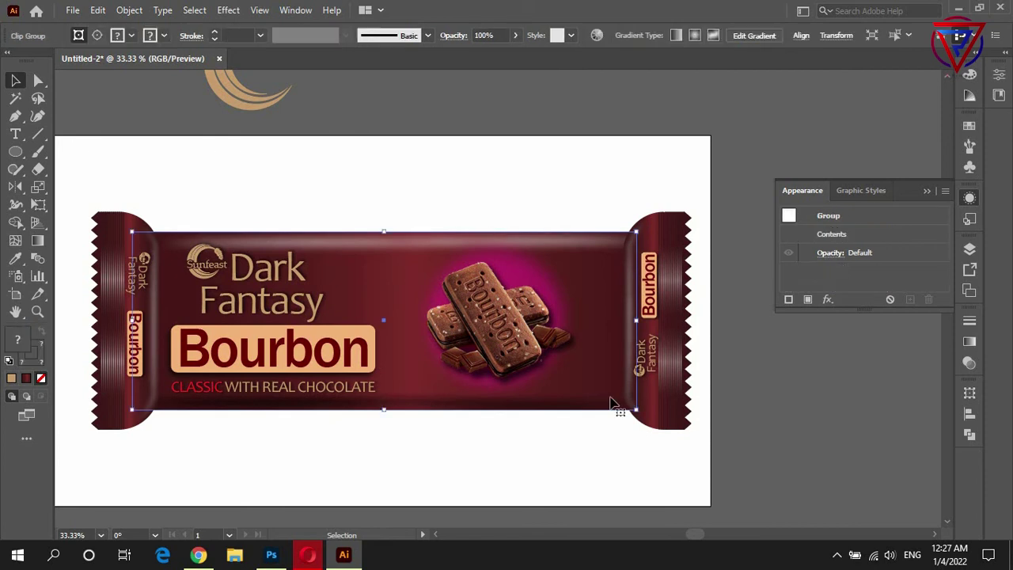
Give the central panel a maroon gradient, darkening the right stop to R 44, with an added stop near 13%.
left_click(969, 342)
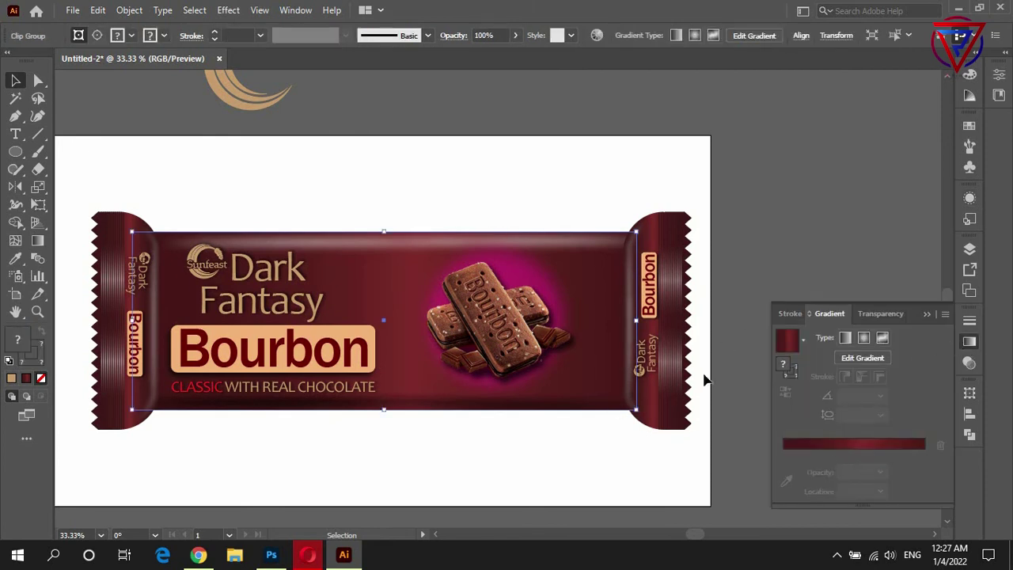
left_click(841, 445)
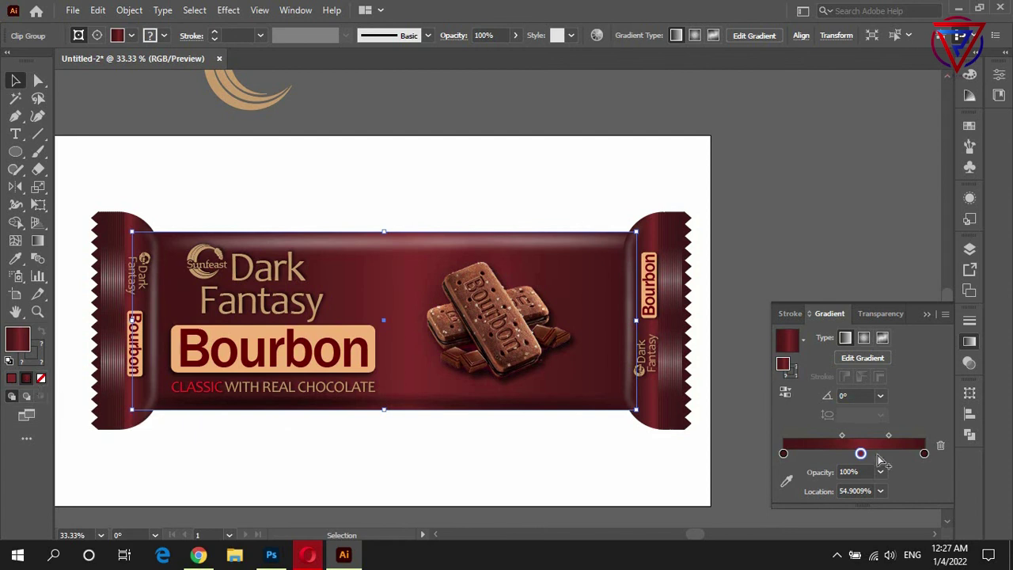
left_click(925, 453)
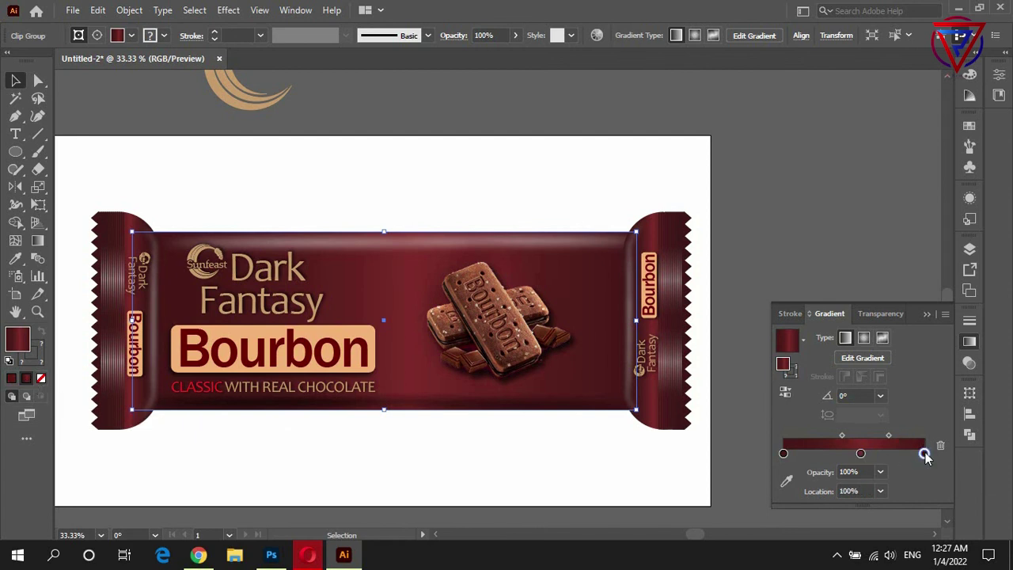
double_click(925, 453)
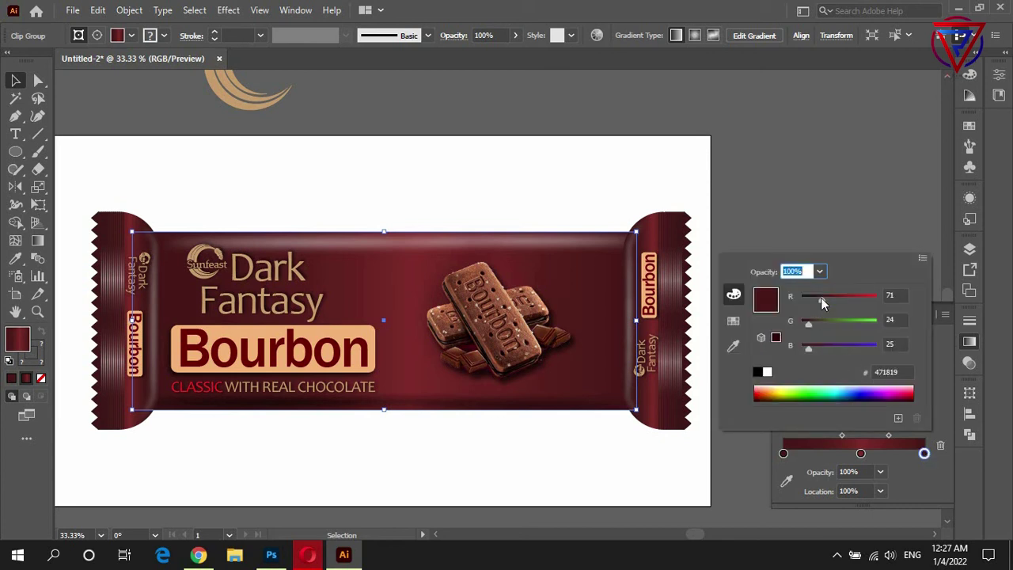
left_click_drag(821, 298, 813, 300)
key("Escape")
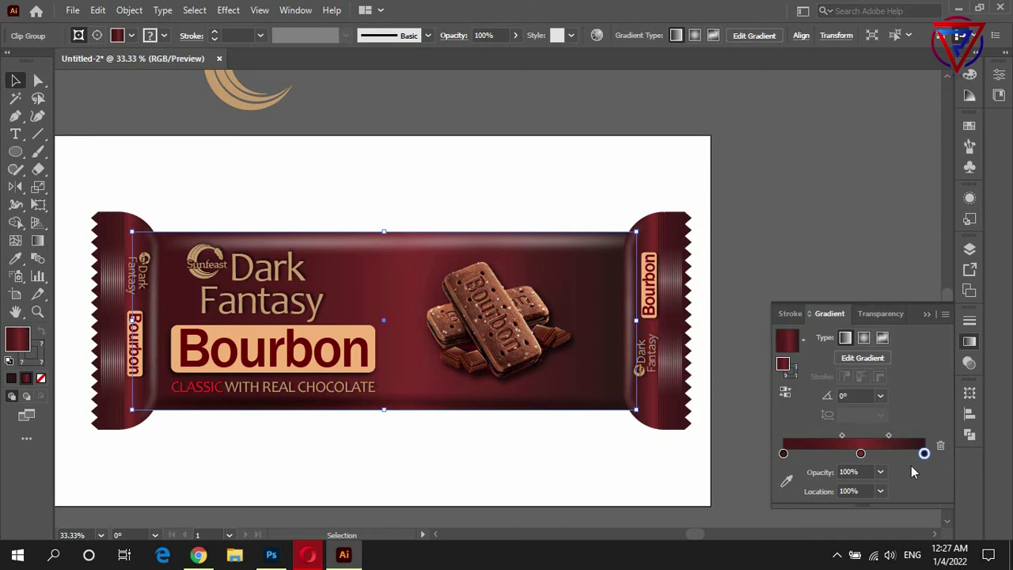
left_click_drag(925, 454, 921, 454)
left_click(810, 454)
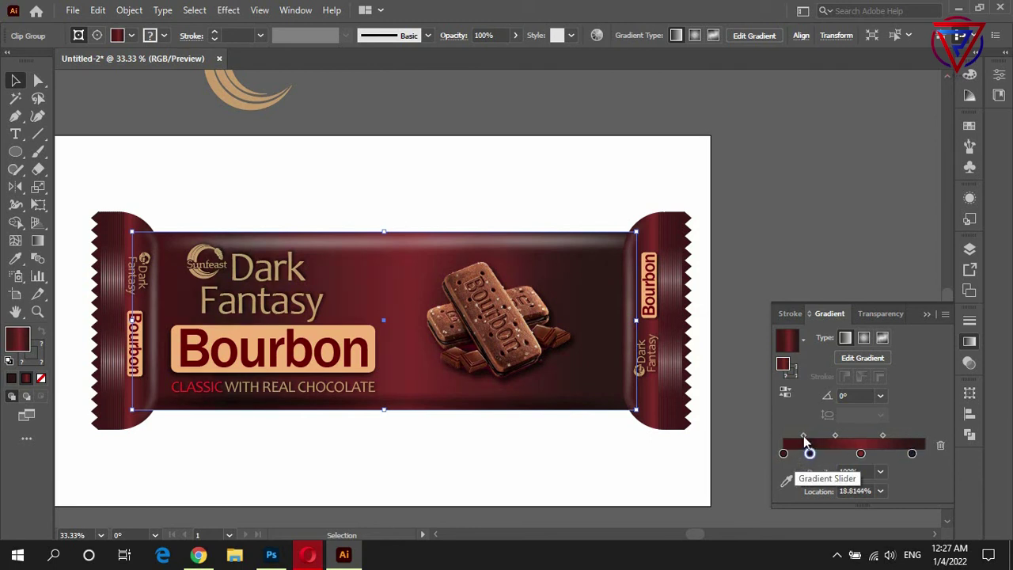
left_click_drag(804, 437, 744, 445)
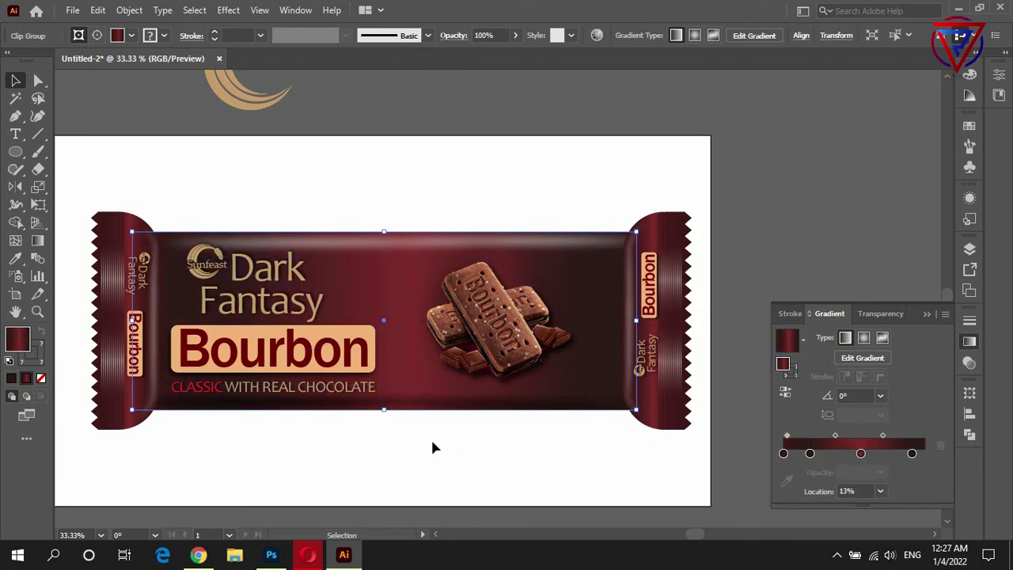
Isolate the right end cap group and drag its inner edge highlight slightly.
left_click(403, 176)
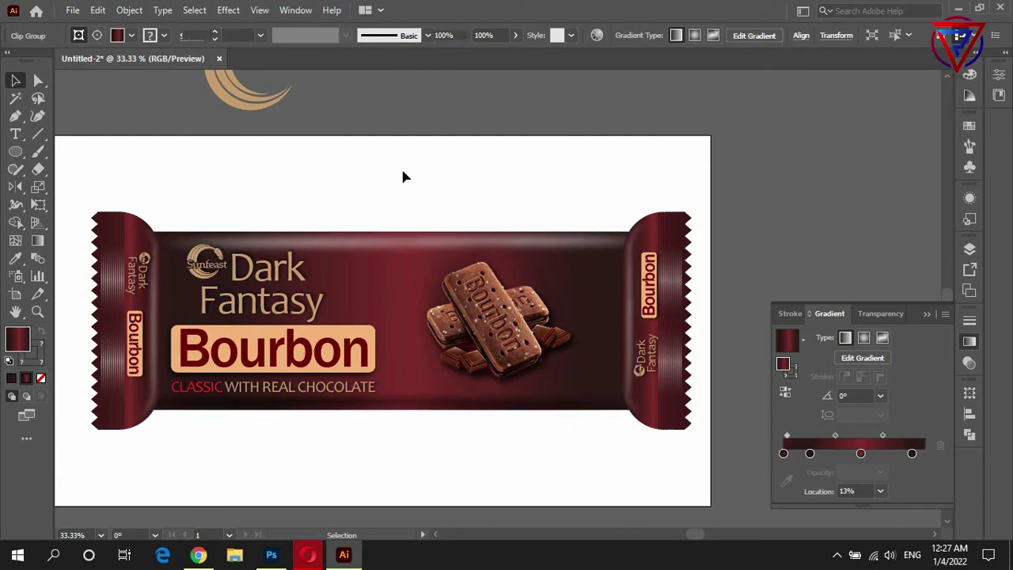
scroll(628, 380, "up", 1)
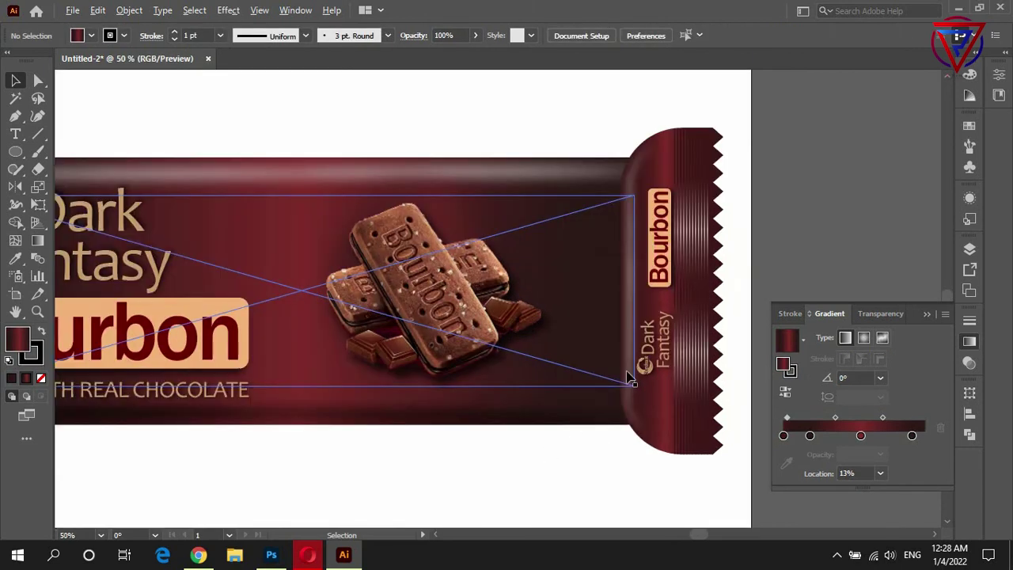
scroll(628, 380, "down", 1)
scroll(642, 315, "up", 1)
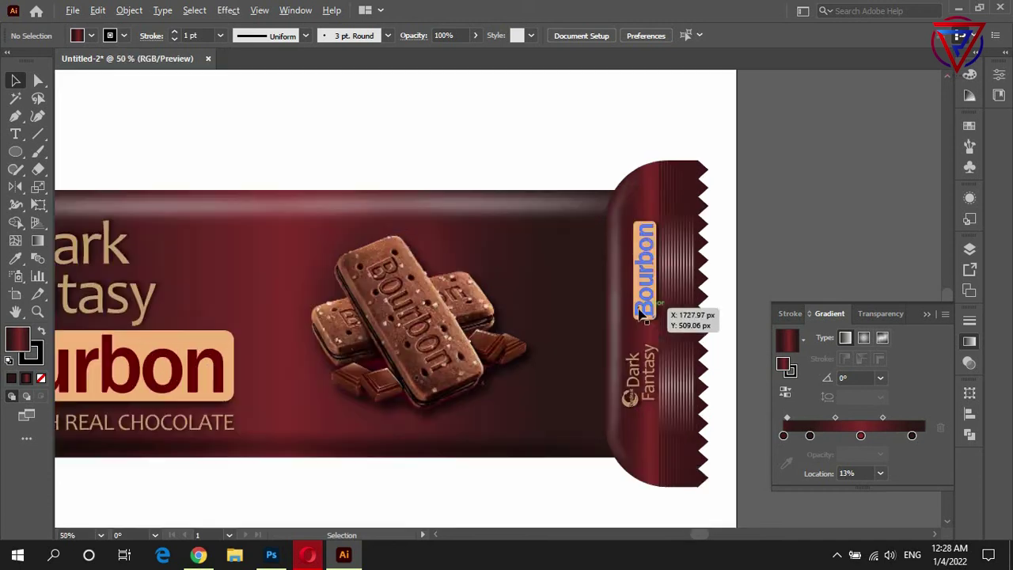
scroll(643, 315, "up", 1)
left_click(627, 320)
left_click(625, 347)
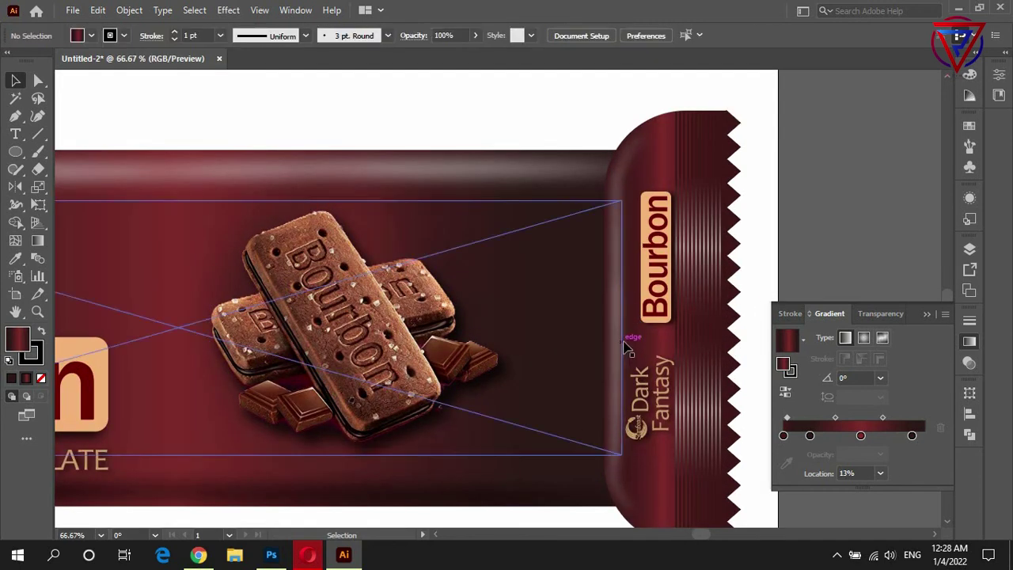
double_click(623, 183)
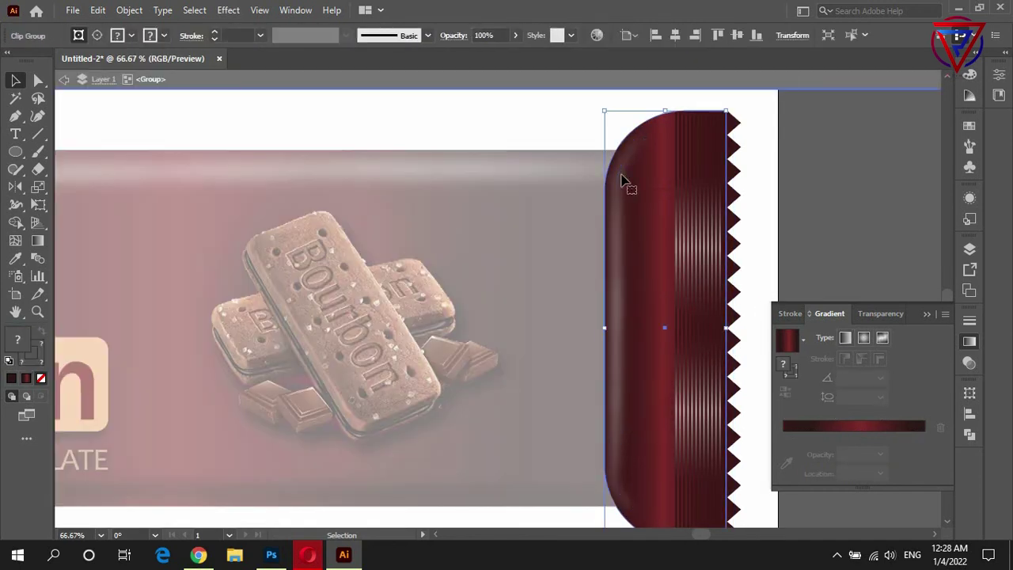
left_click_drag(622, 219, 612, 208)
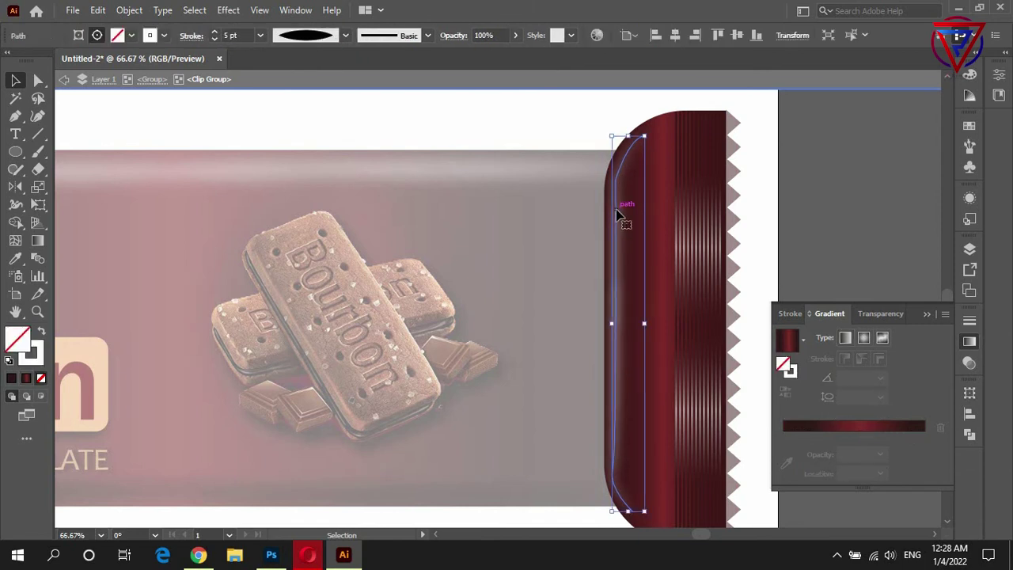
left_click(547, 132)
Re-isolate the end cap's edge path, nudge it right one step, and exit isolation.
scroll(588, 230, "down", 1)
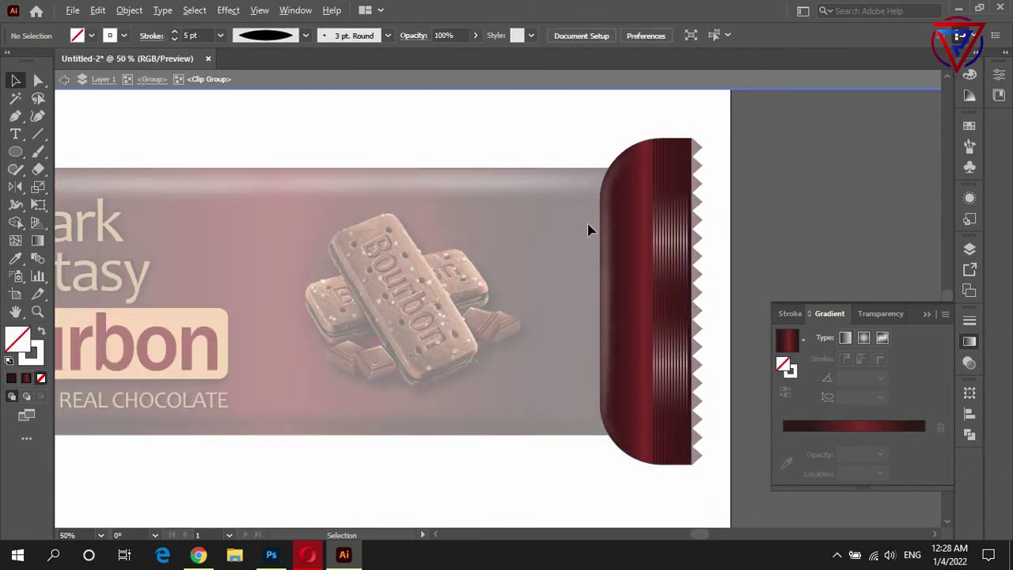
left_click(64, 79)
scroll(712, 325, "down", 1)
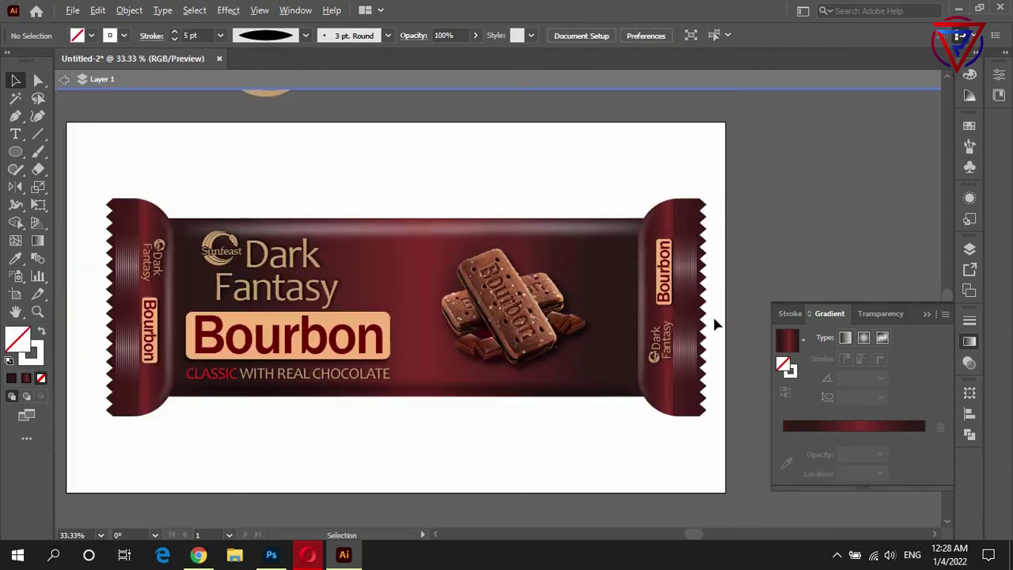
double_click(673, 317)
key("Right")
key("Right")
double_click(583, 177)
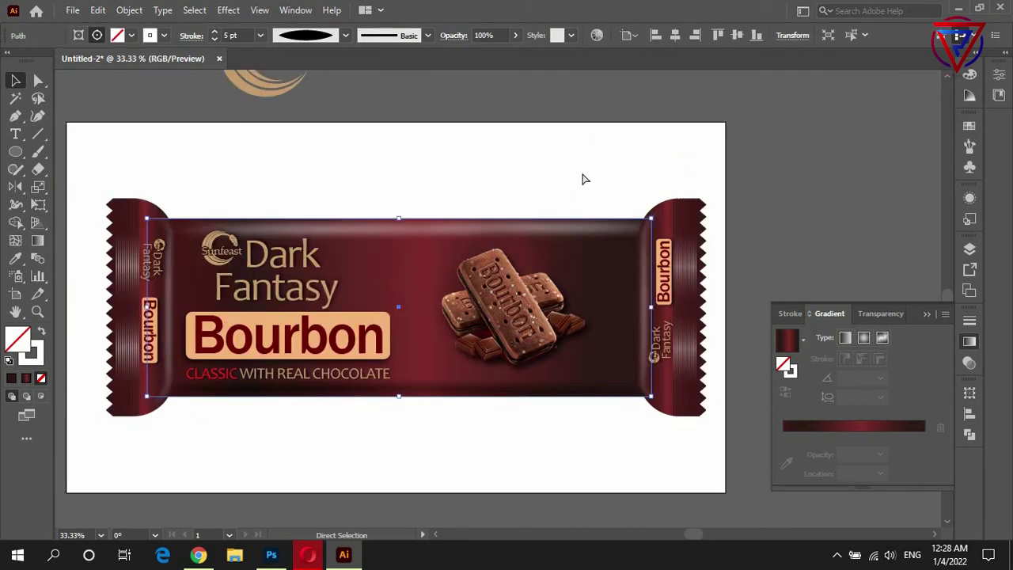
scroll(607, 308, "up", 1)
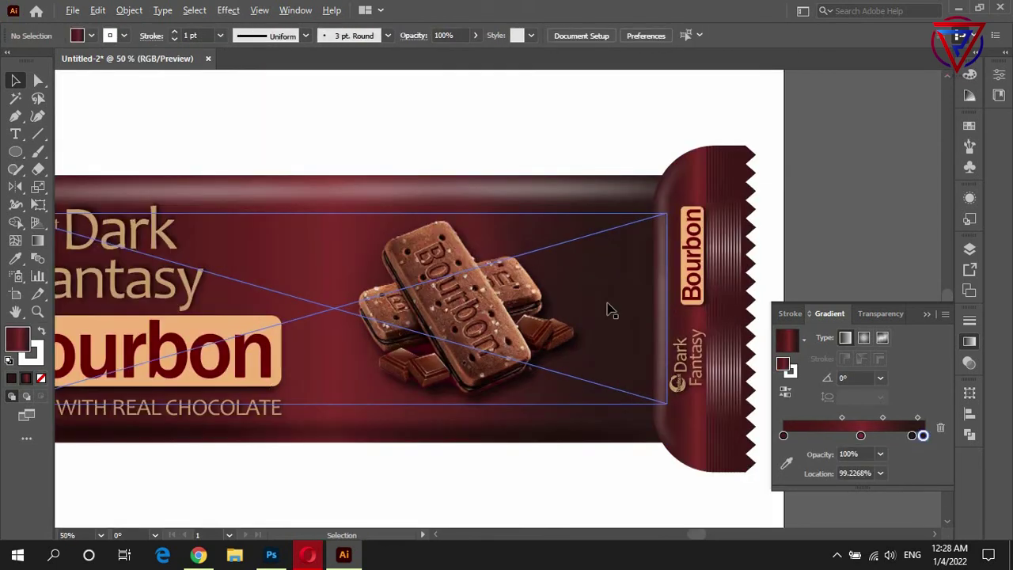
Bring the gradient panel to the front, then undo so the text and biscuit stay on top.
left_click(640, 407)
left_click(599, 459)
scroll(600, 456, "down", 1)
left_click(600, 447)
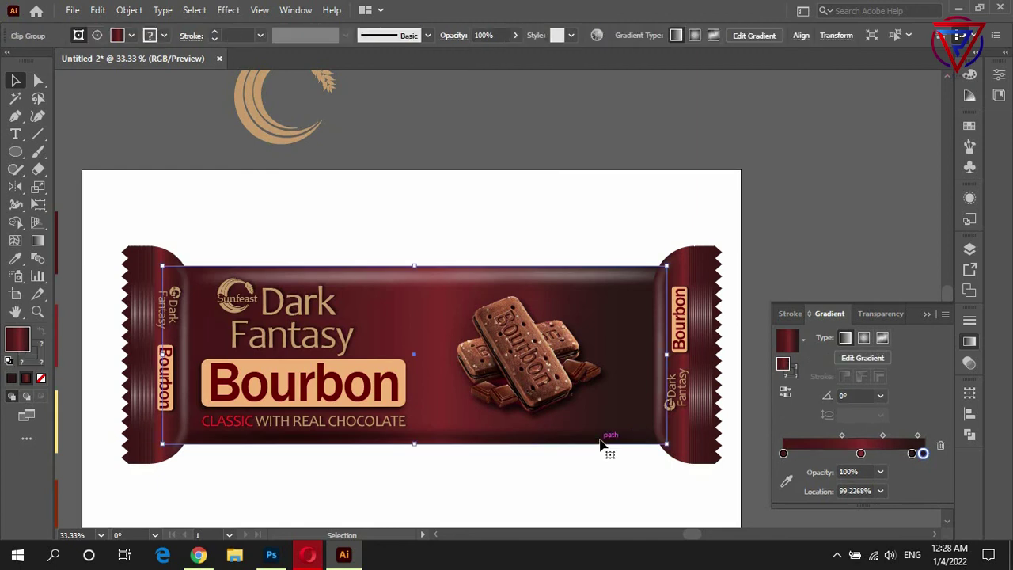
right_click(600, 448)
left_click(819, 365)
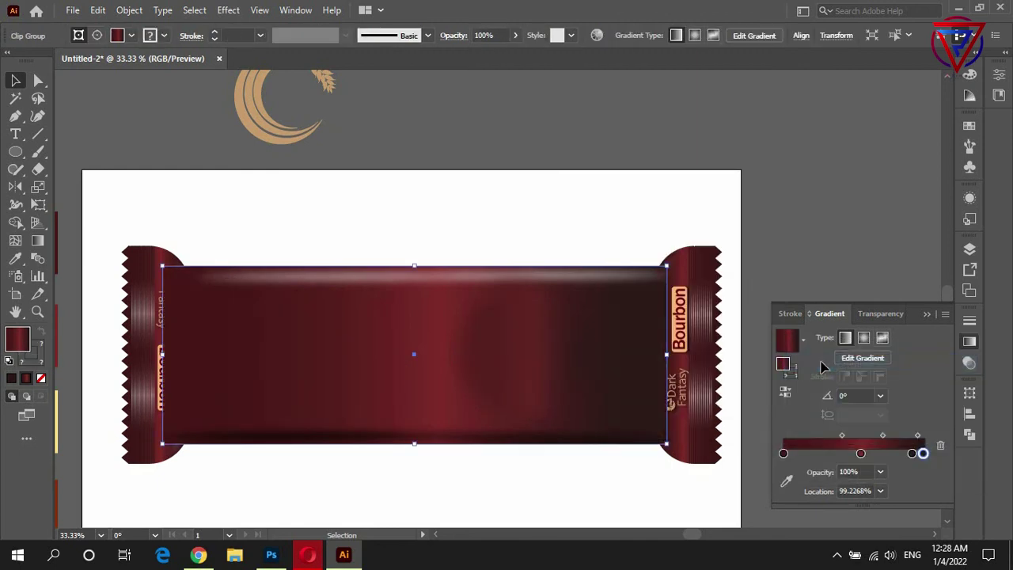
left_click(647, 209)
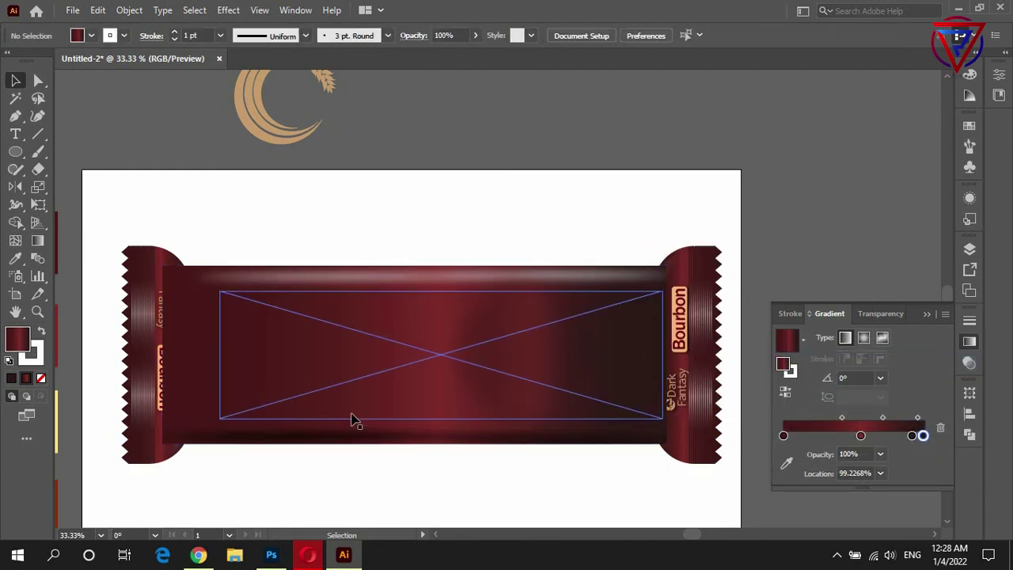
key("ctrl+z")
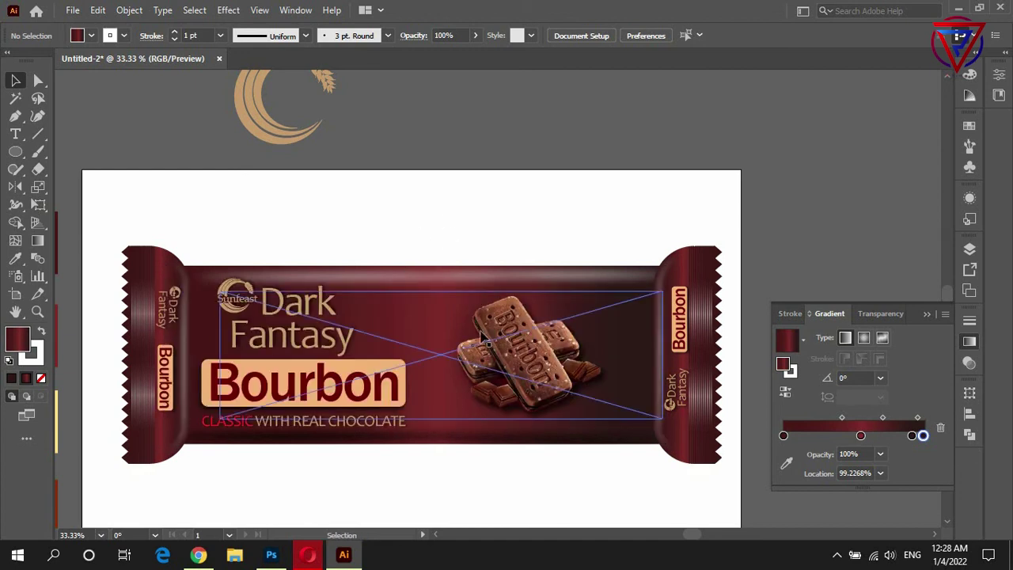
key("ctrl+minus")
Duplicate the whole wrapper and place the copy directly below the original.
mouse_move(195, 283)
left_mouse_down()
mouse_move(673, 455)
mouse_move(643, 380)
mouse_move(627, 498)
mouse_move(619, 453)
left_mouse_up()
scroll(618, 425, "down", 2)
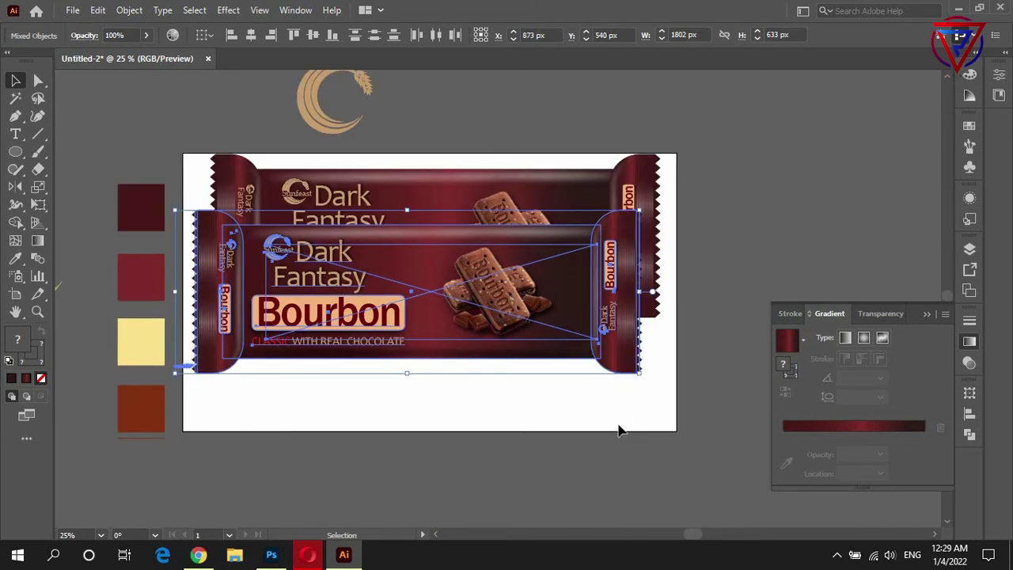
scroll(617, 425, "down", 2)
left_click(609, 277)
key("ctrl+z")
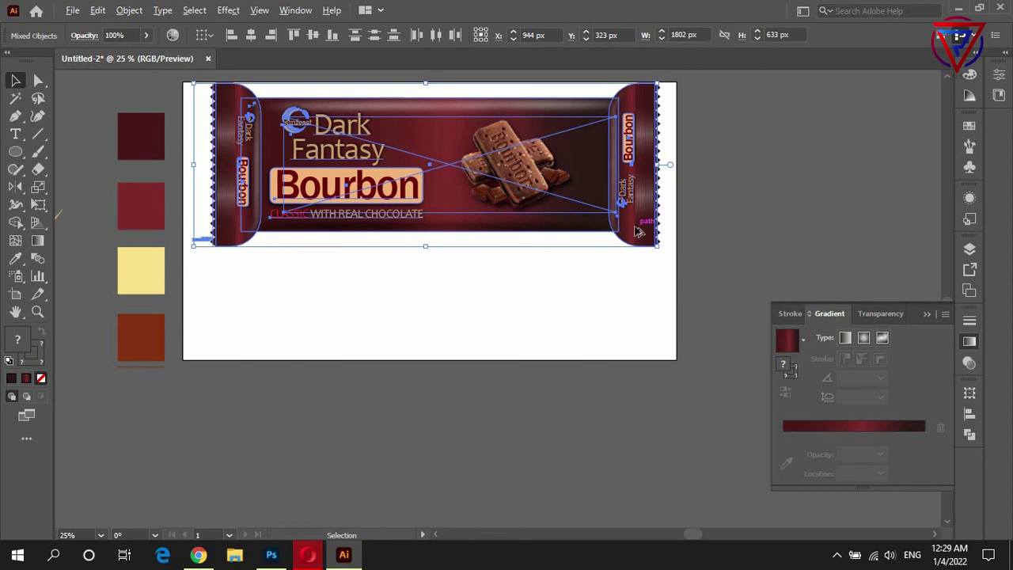
left_click_drag(638, 231, 638, 410)
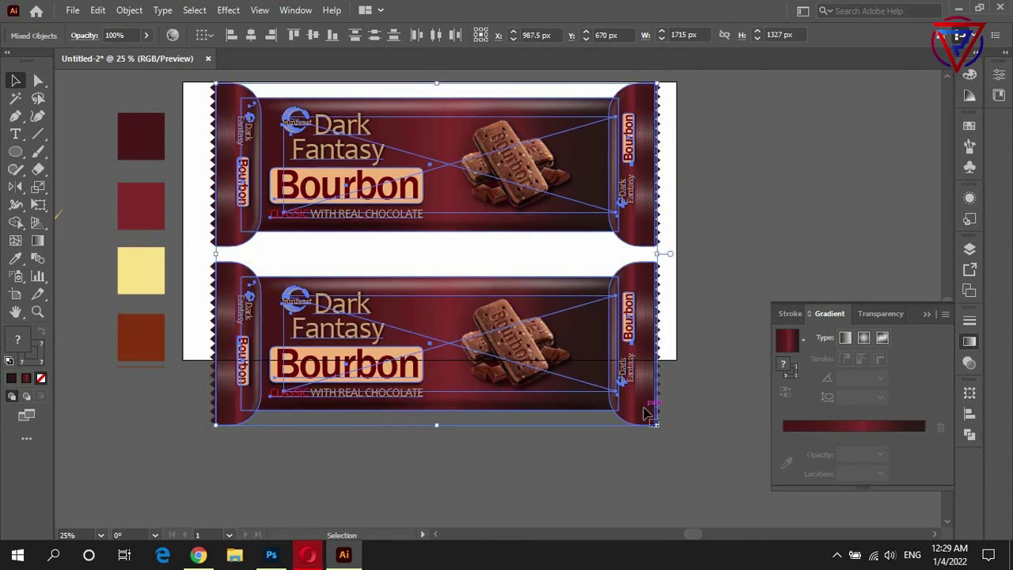
Scale both wrappers down proportionally toward the top-left to fit the artboard.
left_click_drag(655, 424, 549, 343)
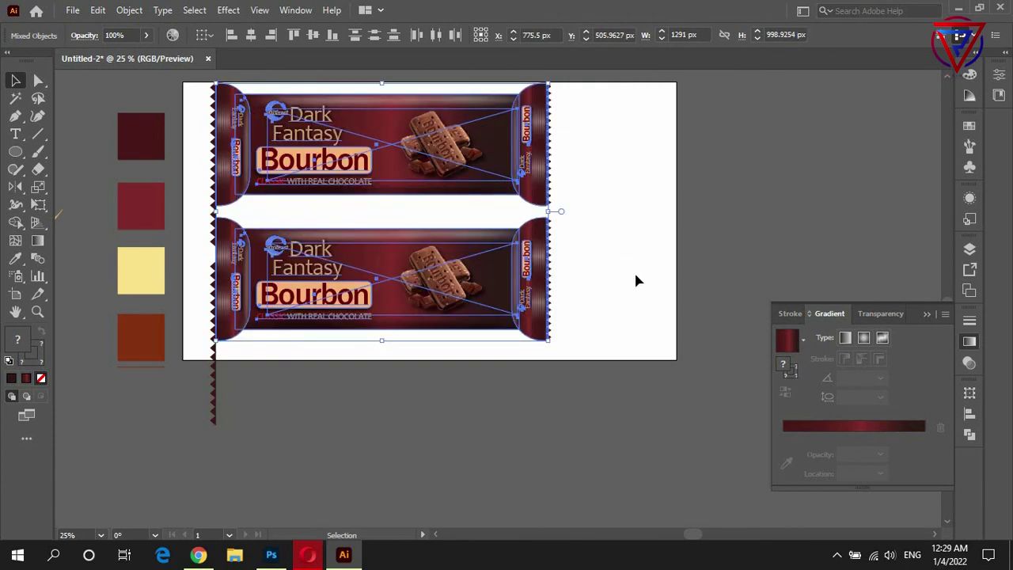
key("ctrl+z")
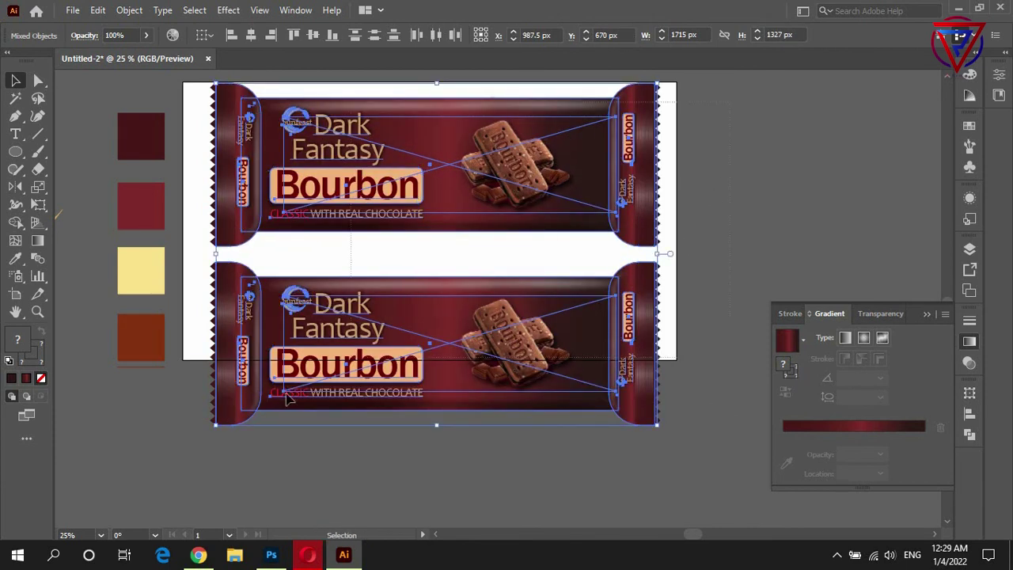
left_click_drag(657, 424, 522, 342)
left_click(599, 375)
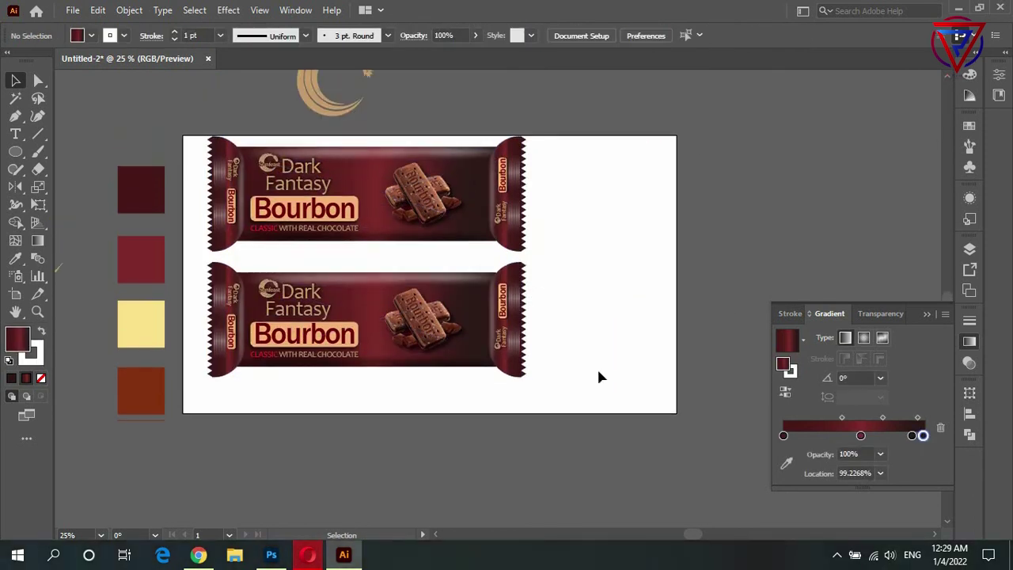
left_click_drag(194, 137, 441, 287)
Shift both wrappers right and delete the biscuit and all text from the lower wrapper.
left_click_drag(194, 136, 585, 370)
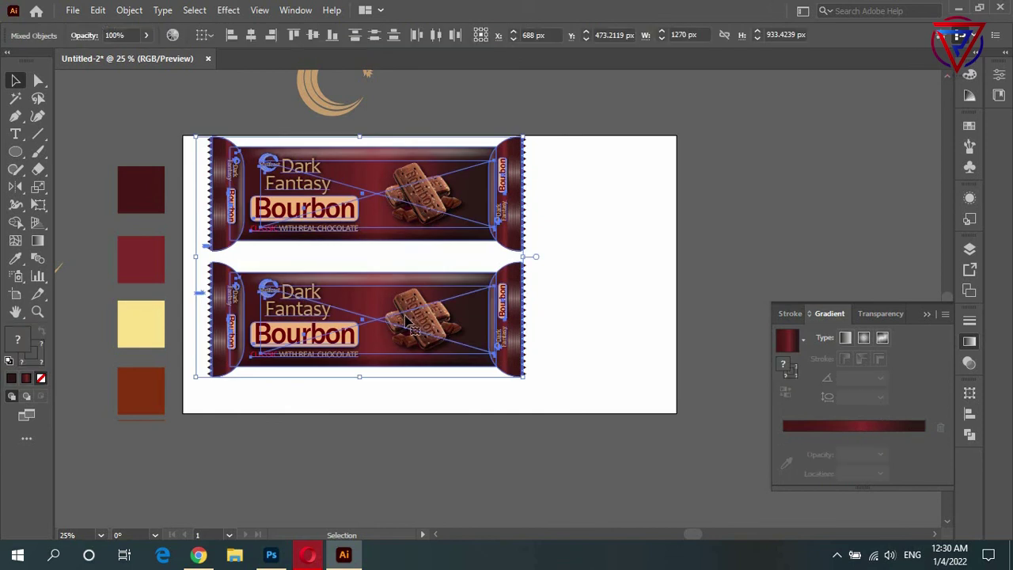
mouse_move(447, 368)
left_mouse_down()
mouse_move(513, 398)
mouse_move(515, 412)
left_mouse_up()
left_click(389, 360)
key("Delete")
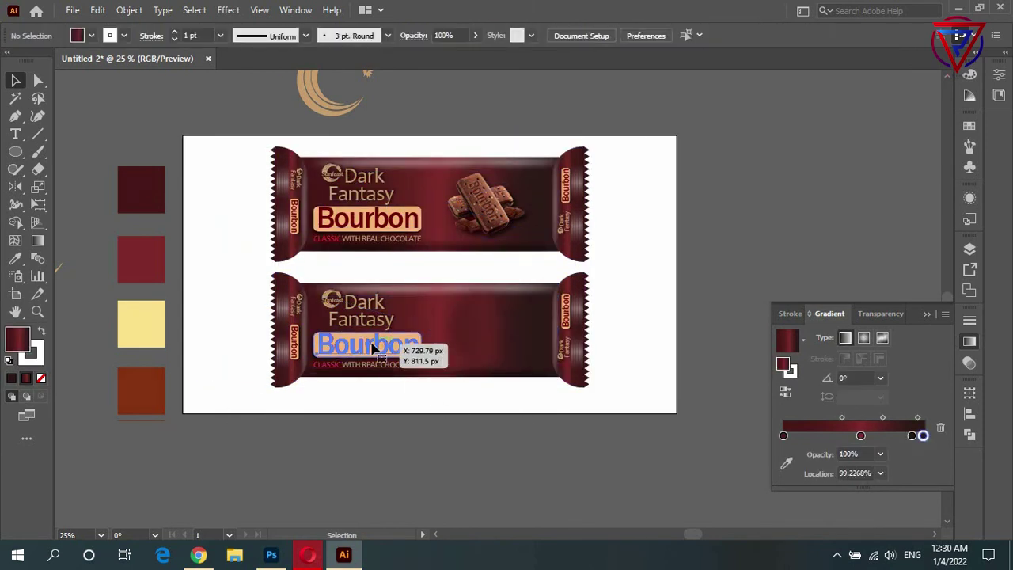
left_click(368, 344)
key("Delete")
left_click(360, 310)
key("Delete")
left_click(356, 366)
key("Delete")
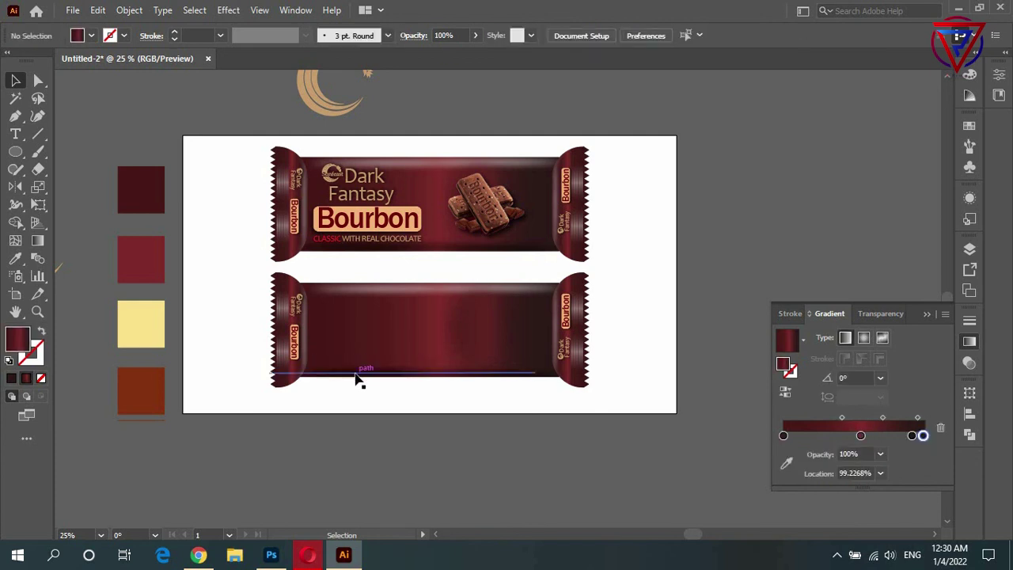
Draw a horizontal line across the lower wrapper and give it a 10 pt gradient stroke.
scroll(455, 431, "up", 1)
key("backslash")
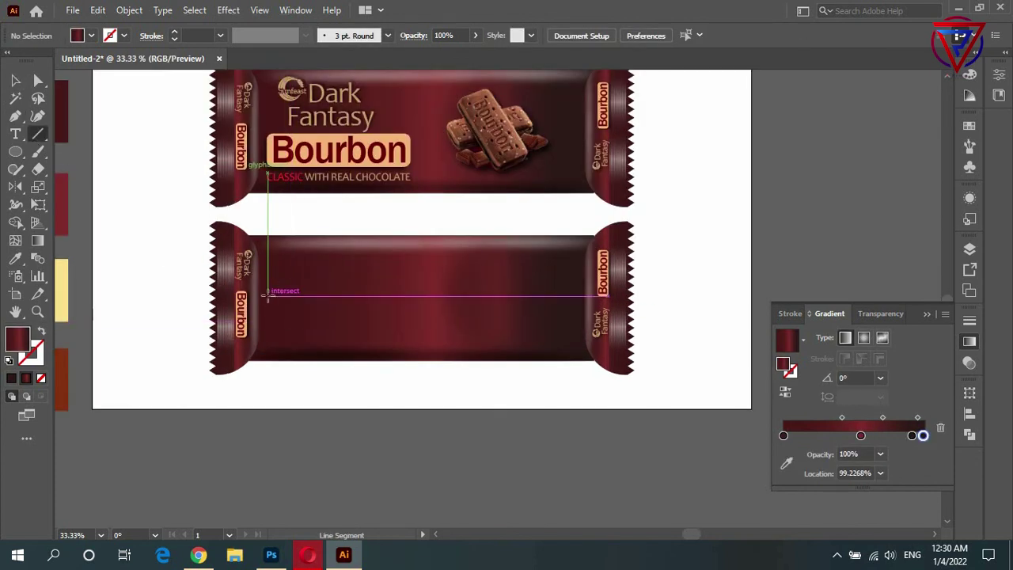
left_click_drag(260, 290, 584, 291)
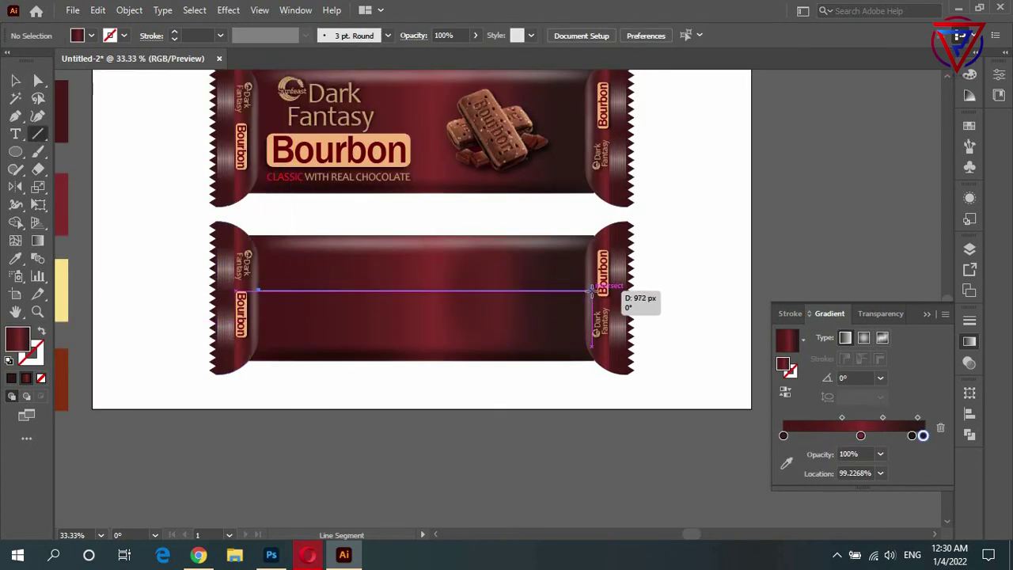
key("v")
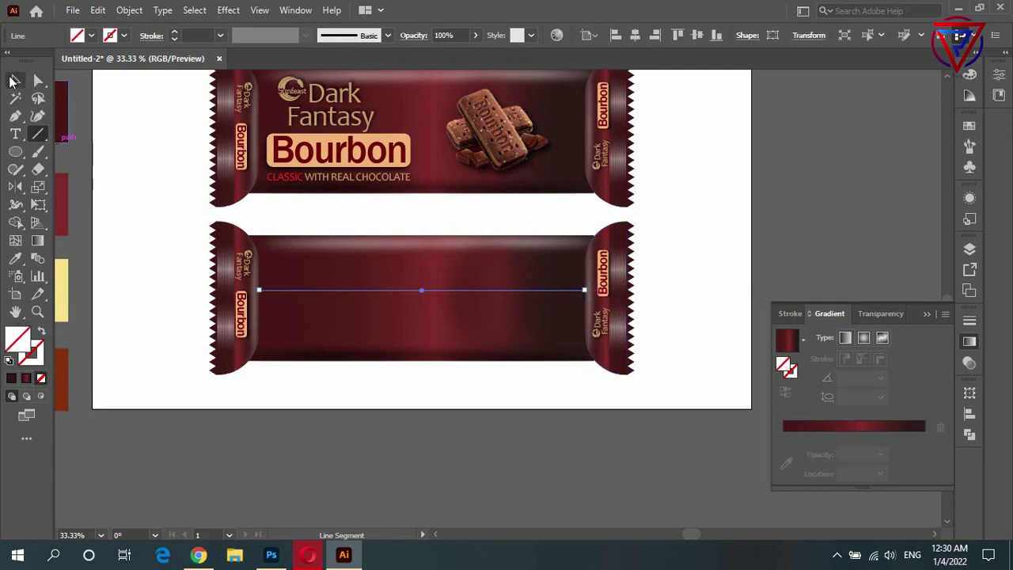
left_click(41, 345)
left_click(26, 377)
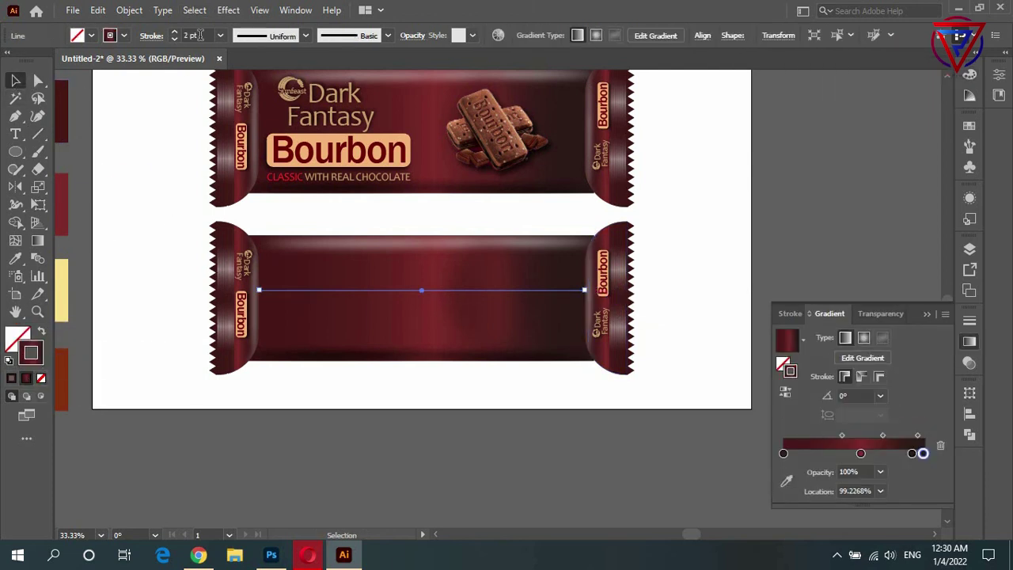
key("ctrl+shift+a")
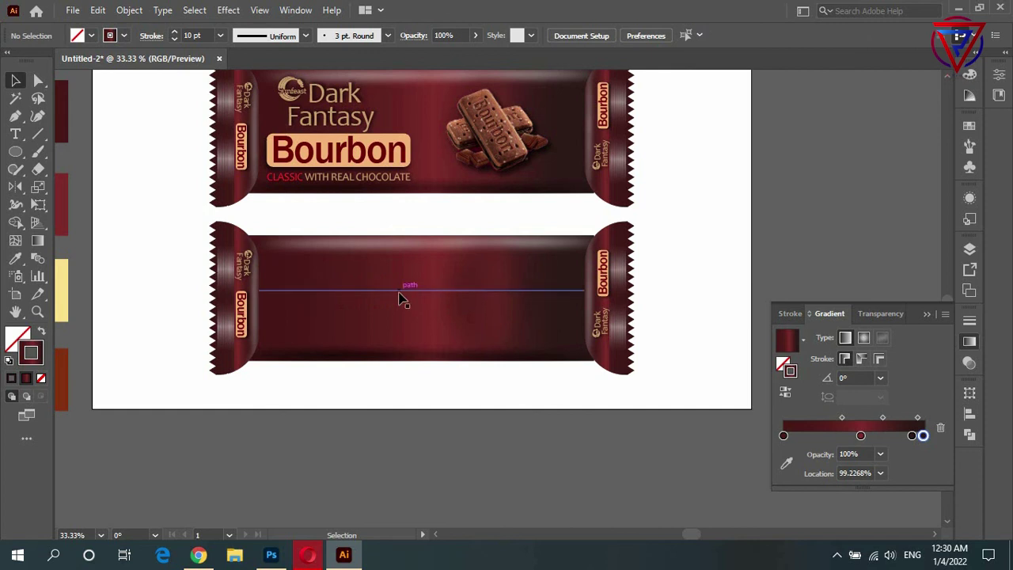
Apply the White, Black preset to the line, replacing the black stop with an end stop.
left_click(399, 294)
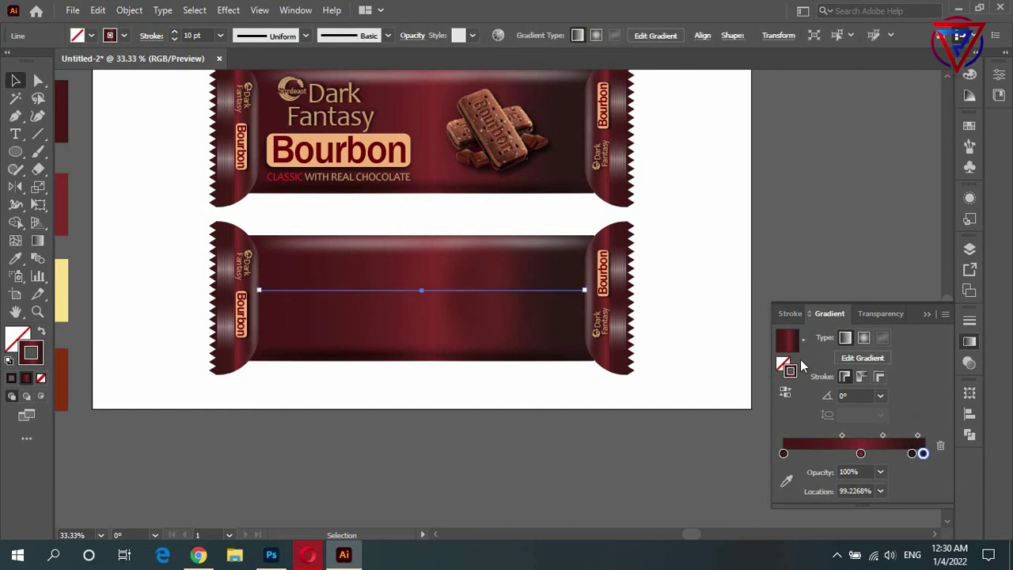
left_click(803, 340)
scroll(686, 380, "up", 1)
left_click(678, 369)
left_click(667, 230)
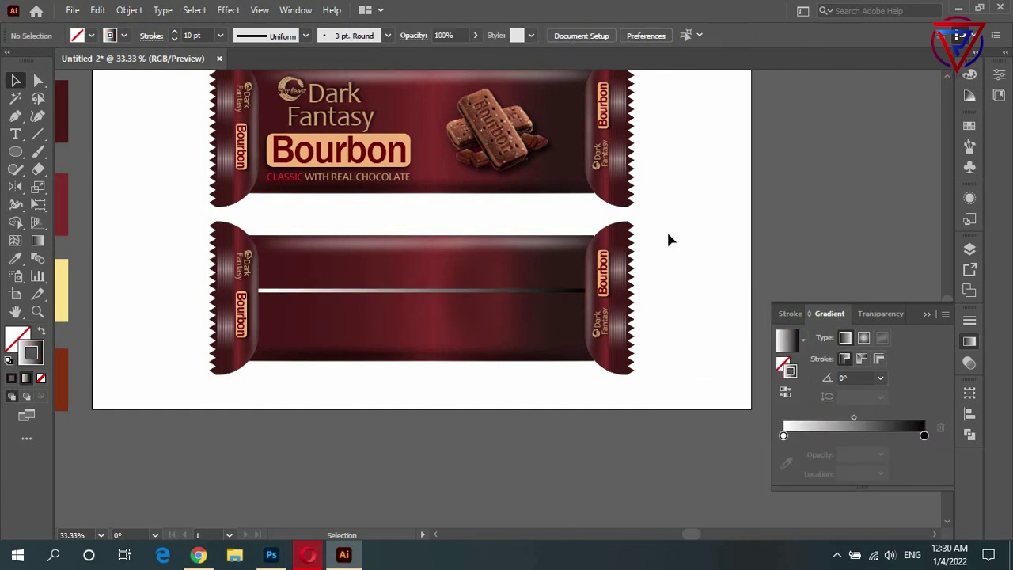
left_click(405, 291)
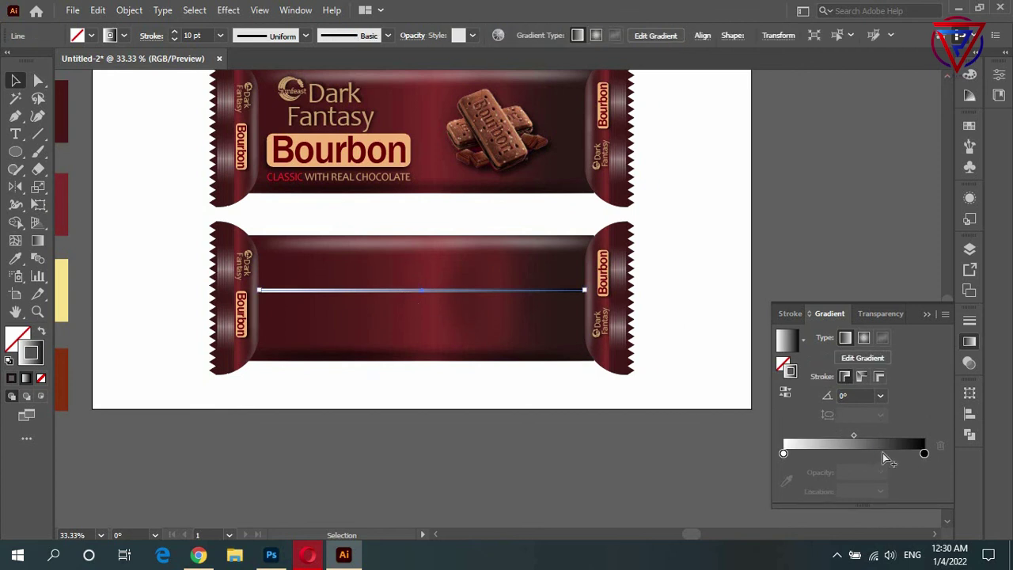
left_click(884, 455)
left_click_drag(922, 454, 935, 475)
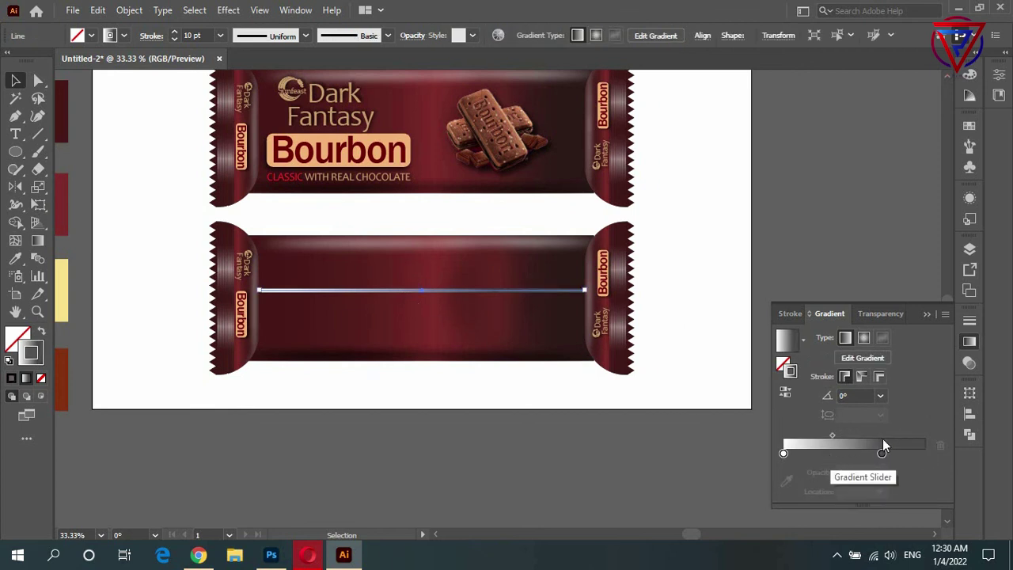
left_click_drag(884, 439, 926, 454)
left_click(709, 242)
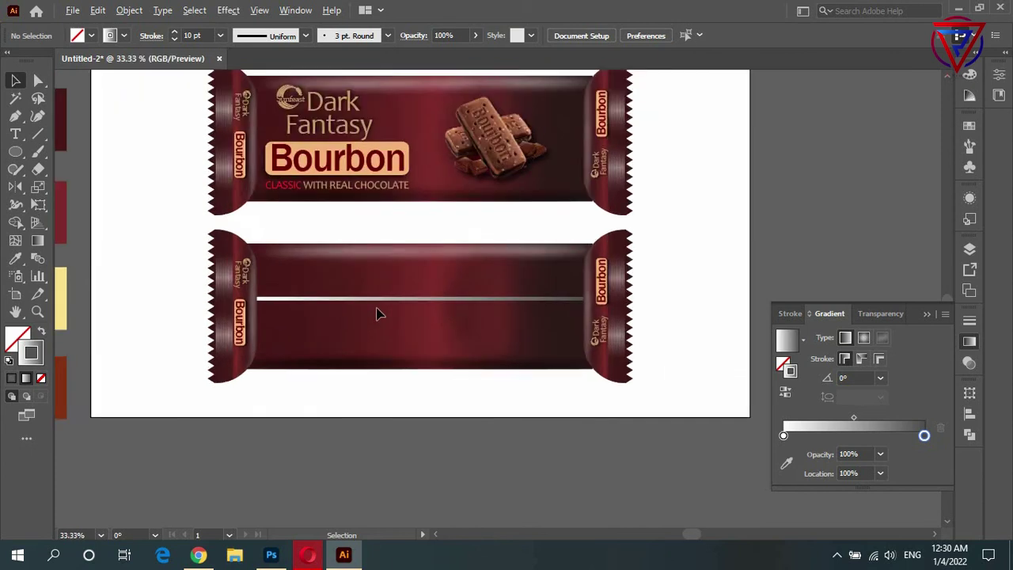
key("ctrl+plus")
Bring the ingredients label onto the lower wrapper and resize it to fit the back panel.
left_click(391, 297)
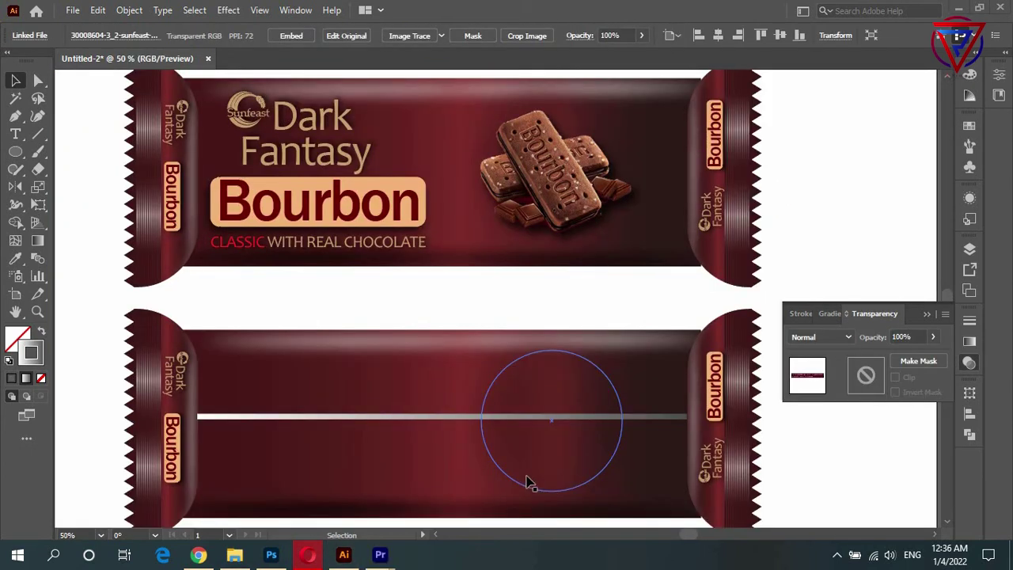
key("ctrl+minus")
key("ctrl+minus")
mouse_move(894, 163)
left_mouse_down()
mouse_move(352, 426)
mouse_move(364, 424)
left_mouse_up()
left_click_drag(464, 409, 752, 244)
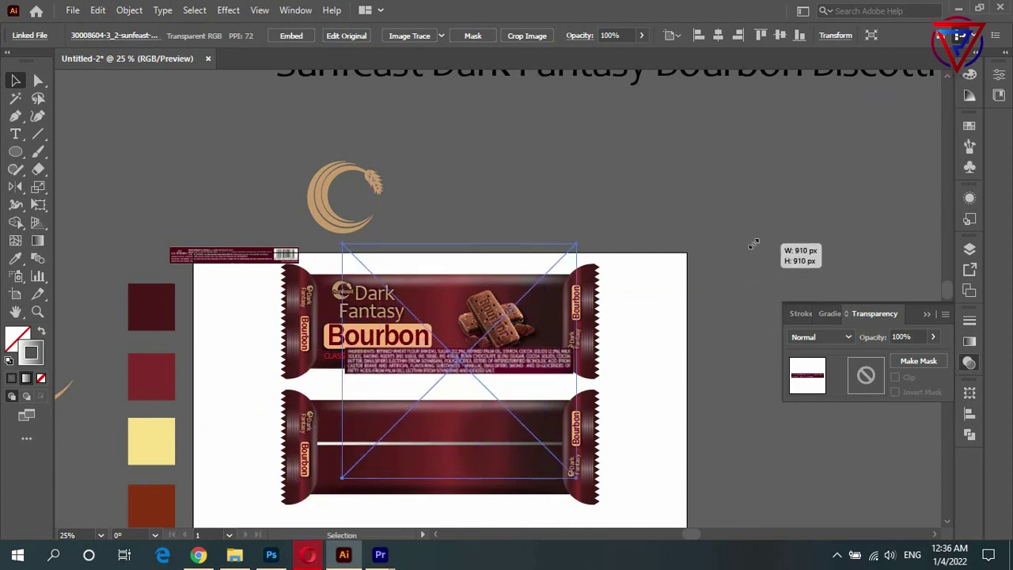
key("ctrl+plus")
mouse_move(412, 346)
left_mouse_down()
mouse_move(374, 459)
mouse_move(367, 451)
left_mouse_up()
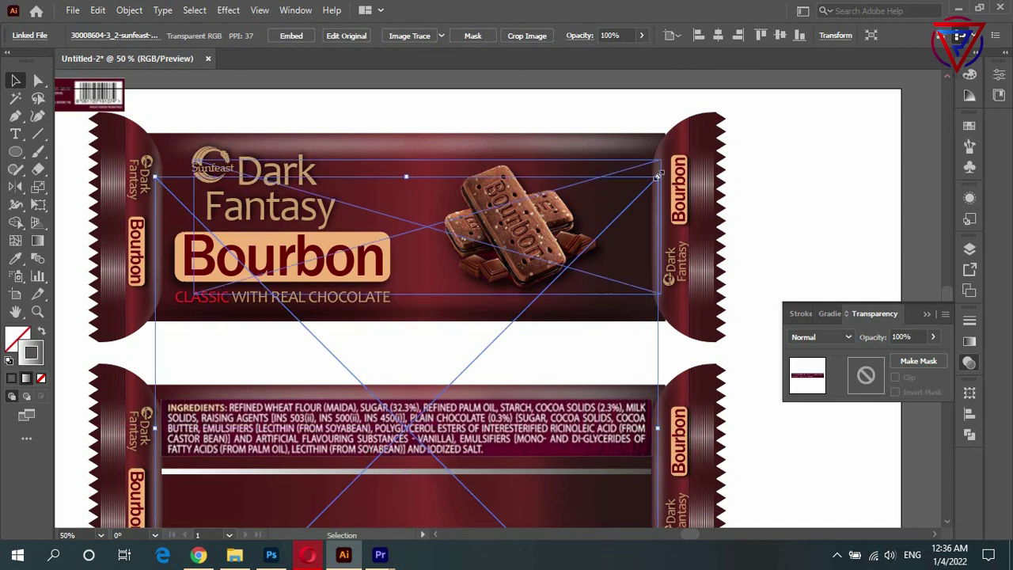
left_click_drag(657, 176, 641, 194)
key("Return")
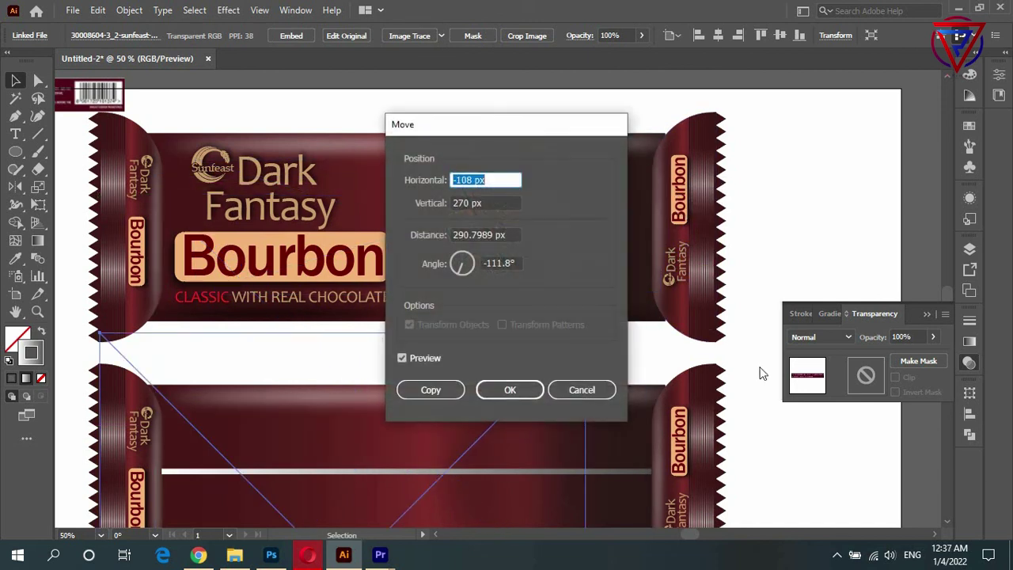
left_click(584, 389)
scroll(713, 411, "down", 2)
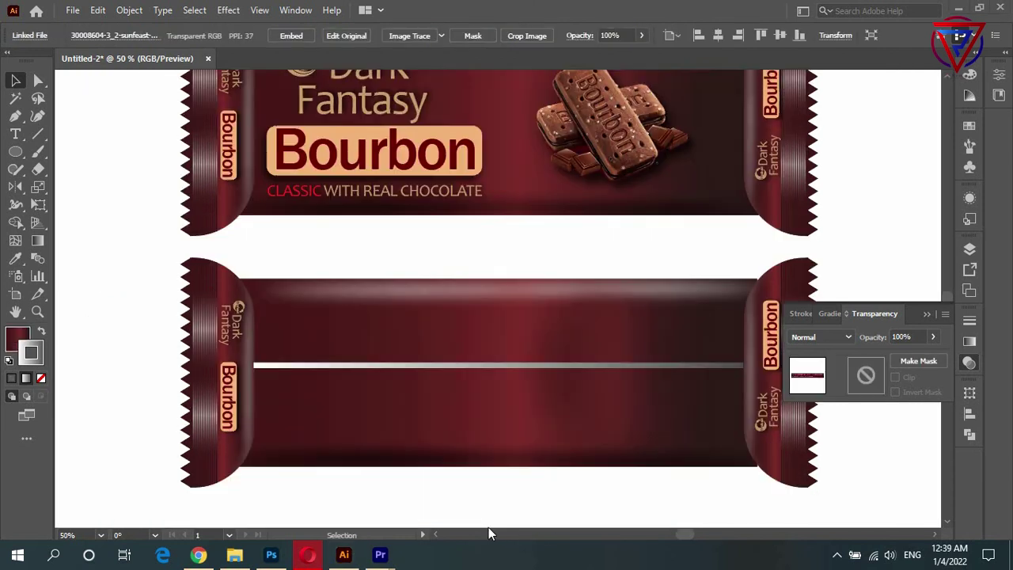
Place the ingredients label above the line and the barcode and address strip below it.
key("ctrl+minus")
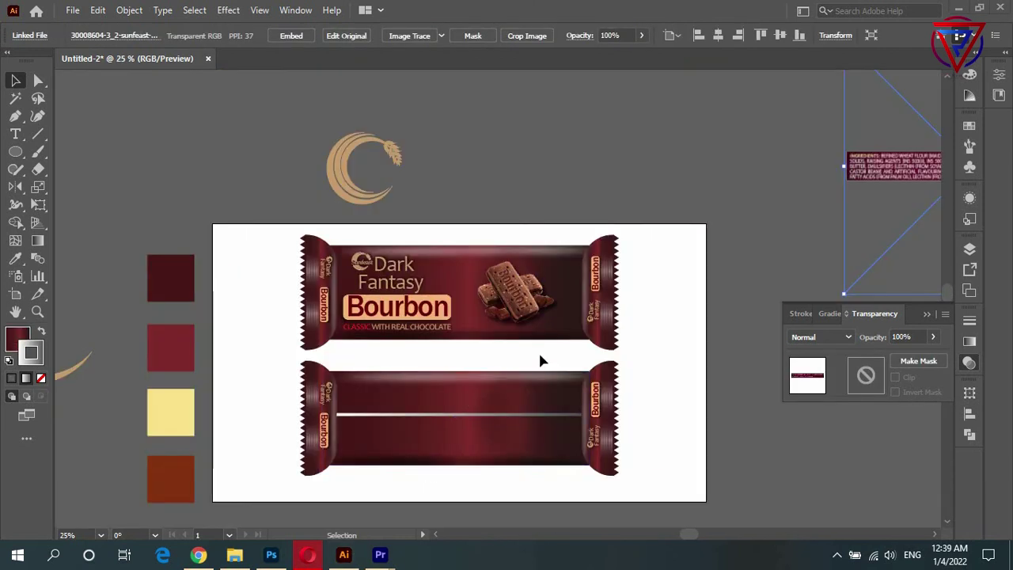
left_click_drag(881, 172, 368, 395)
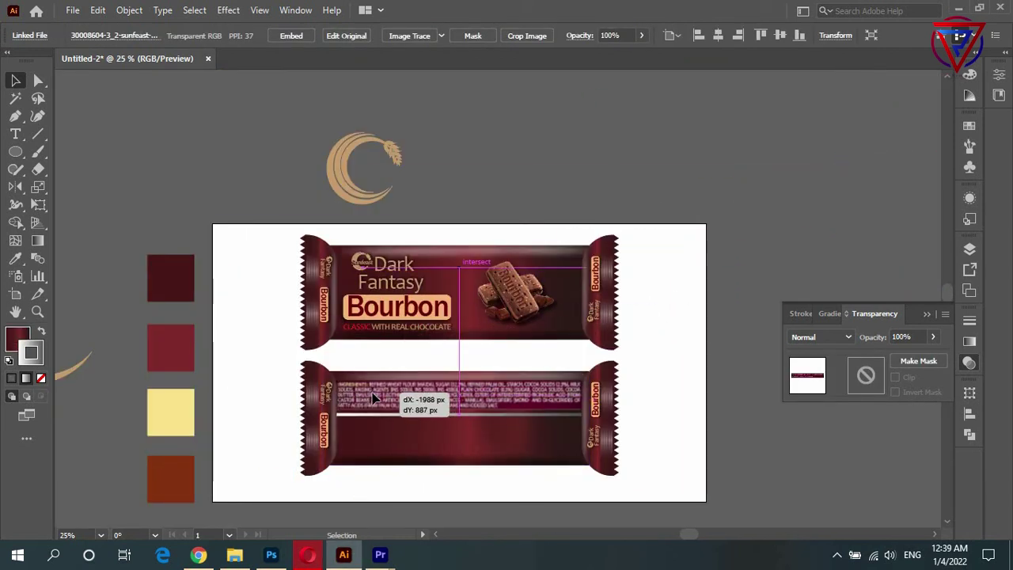
key("ctrl+minus")
key("ctrl+minus")
mouse_move(703, 334)
left_mouse_down()
mouse_move(367, 368)
mouse_move(393, 356)
left_mouse_up()
key("ctrl+plus")
key("ctrl+plus")
scroll(500, 322, "up", 1)
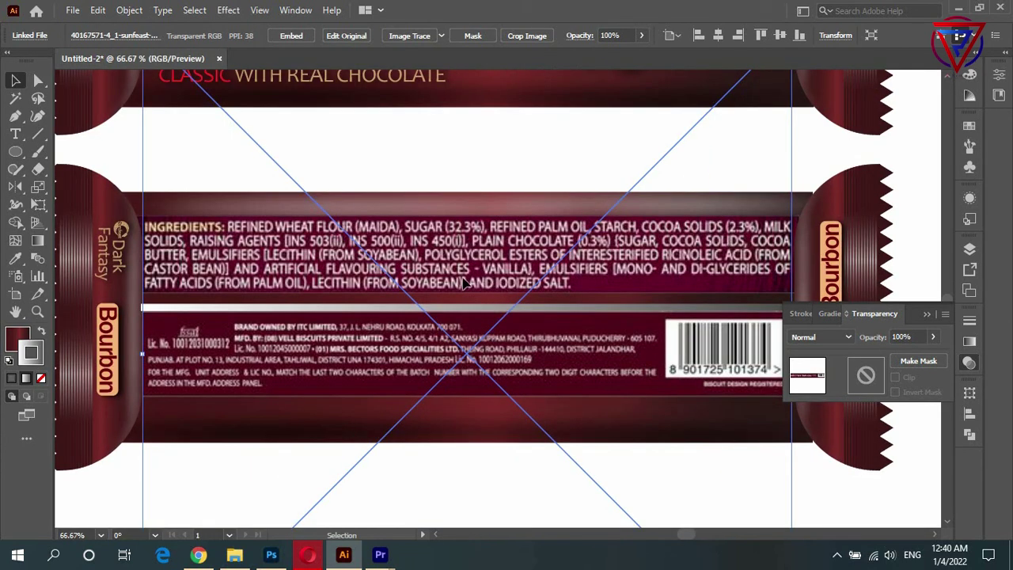
key("Up")
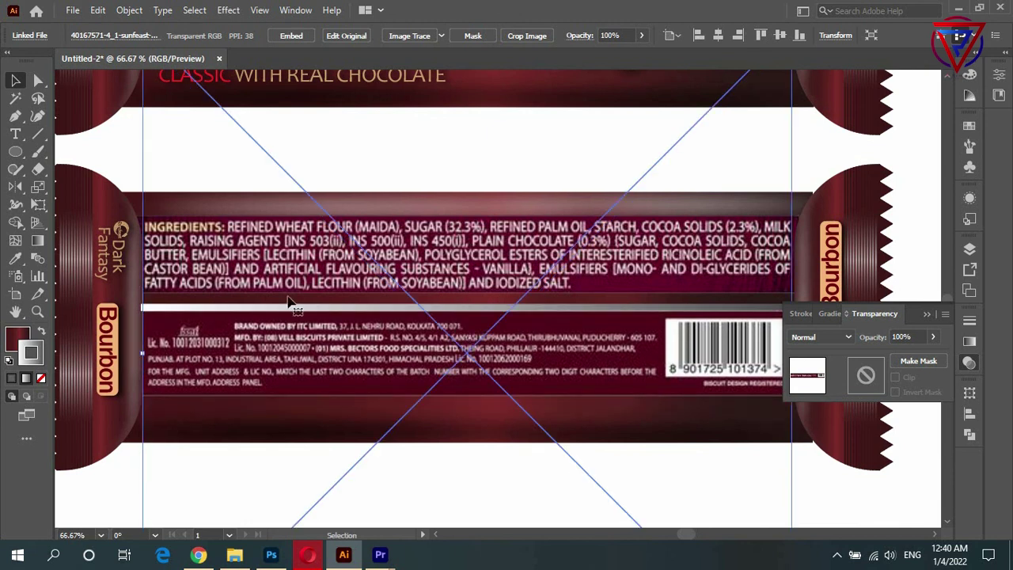
Nudge the ingredients image into position and adjust the back panel image's left edge.
left_click(290, 301)
key("shift+Down")
key("shift+Down")
key("shift+Down")
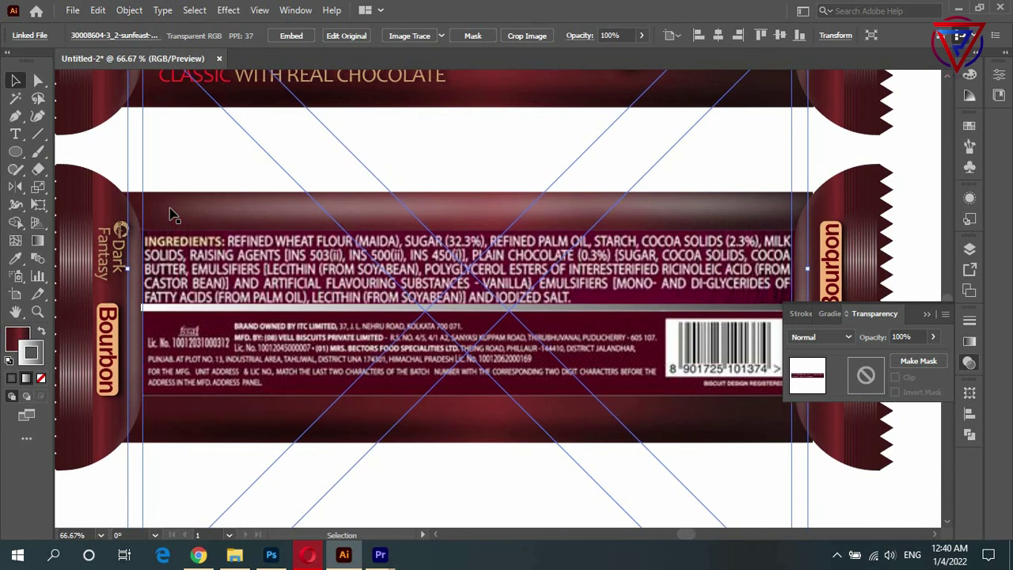
key("Up")
key("Up")
left_click(833, 167)
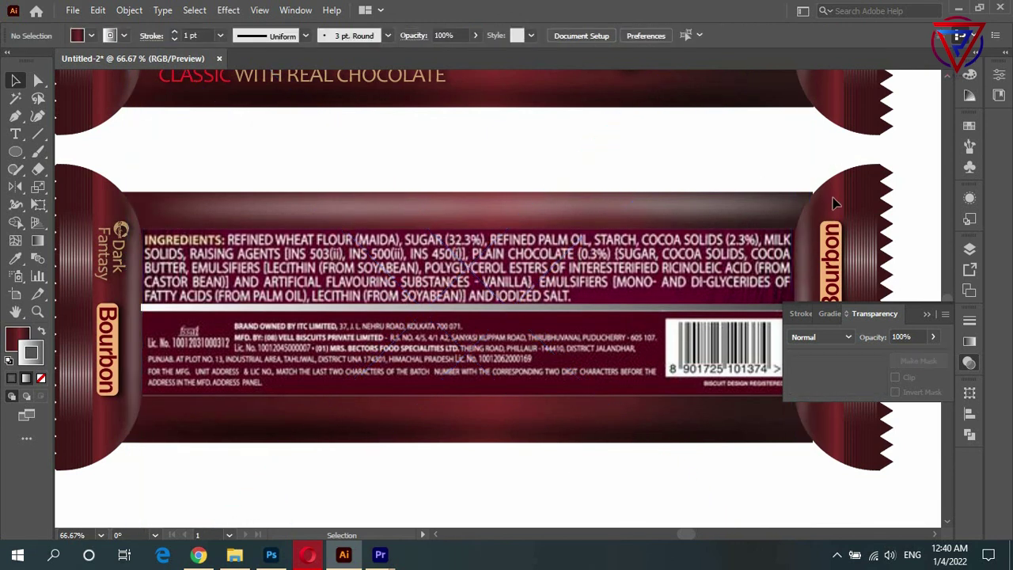
left_click(791, 198)
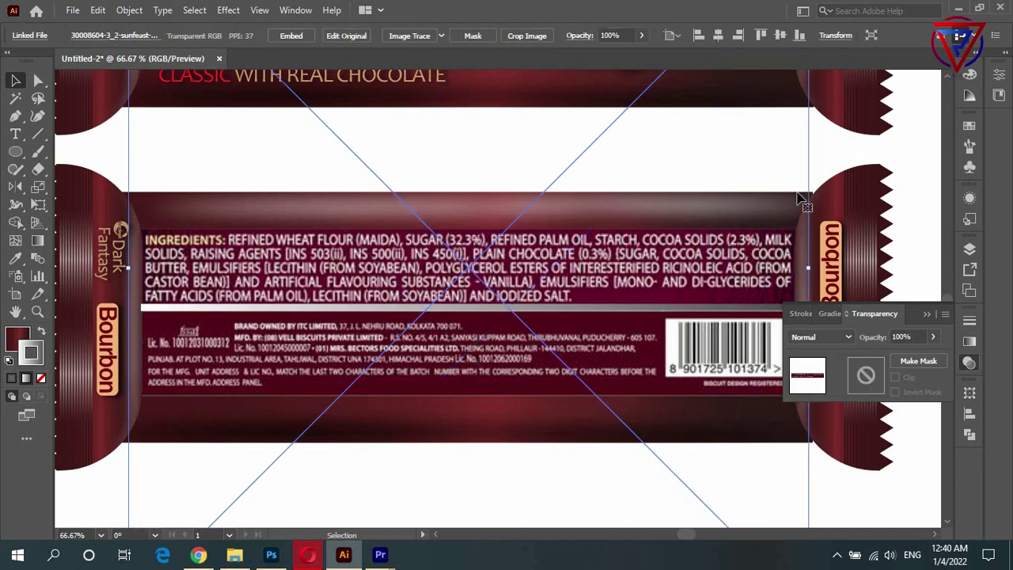
left_click(94, 144)
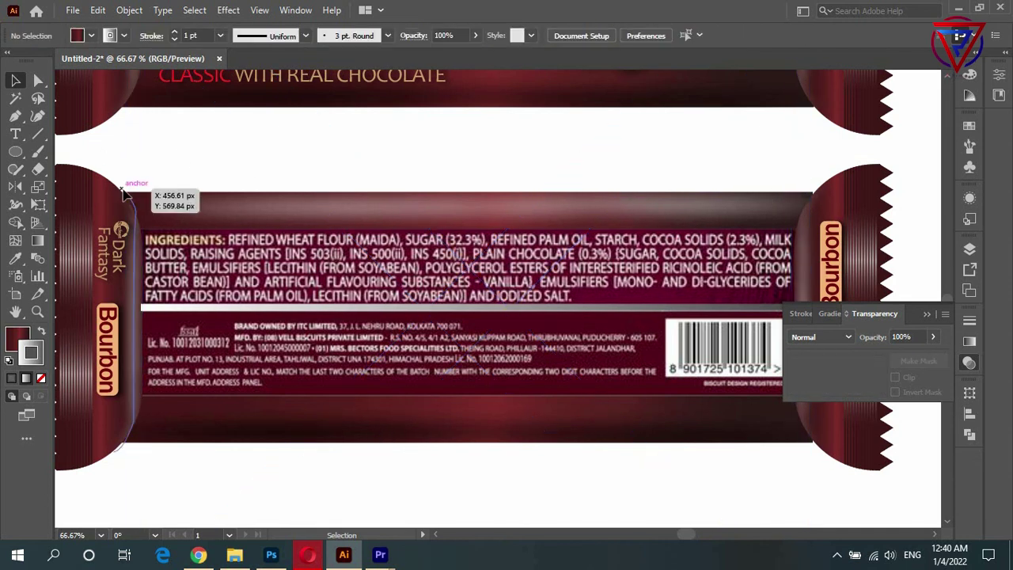
left_click_drag(129, 199, 144, 198)
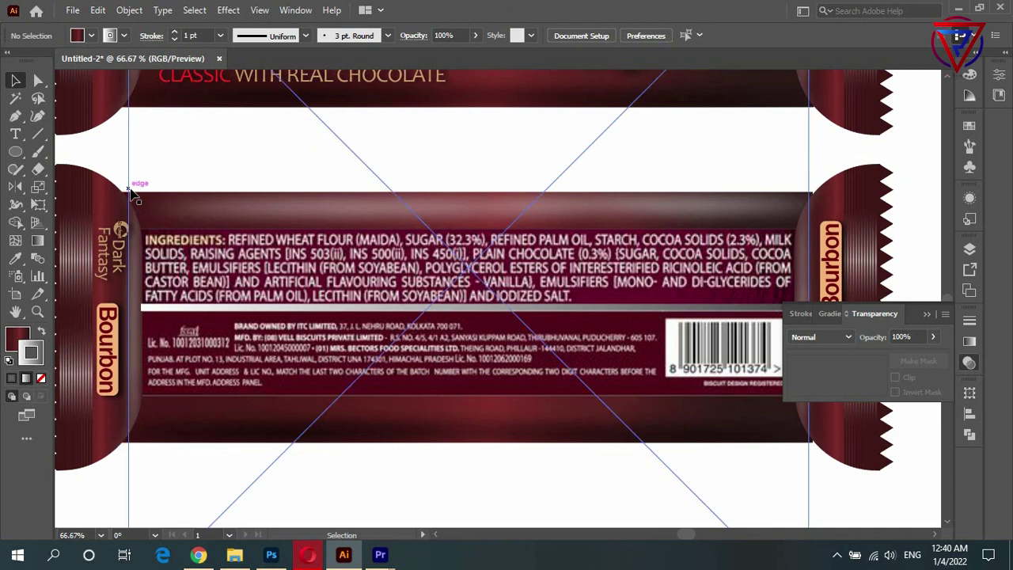
Isolate the linked back panel image, exit isolation, and restore the workspace layout.
double_click(212, 209)
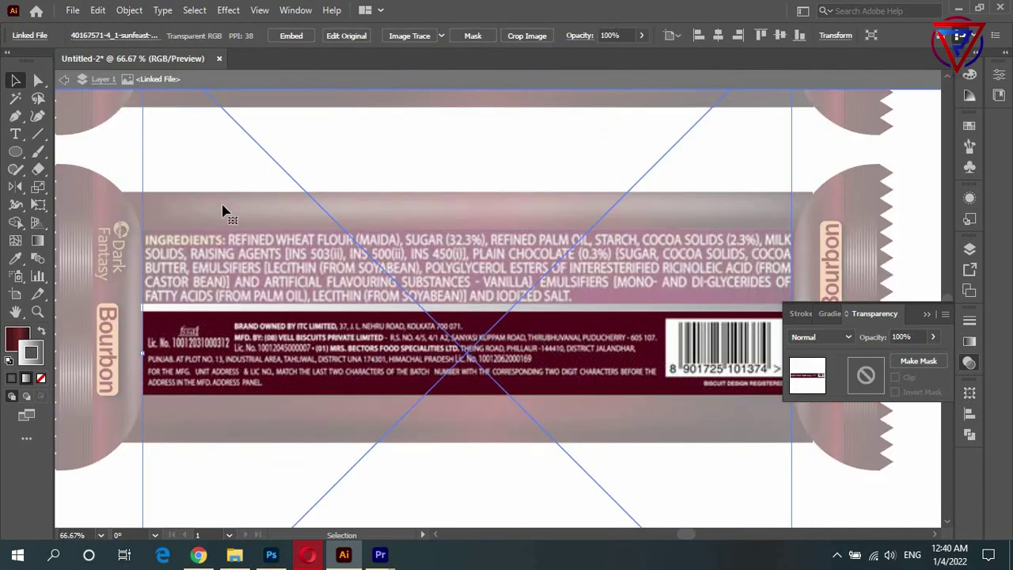
left_click_drag(4, 34, 79, 96)
left_click(64, 56)
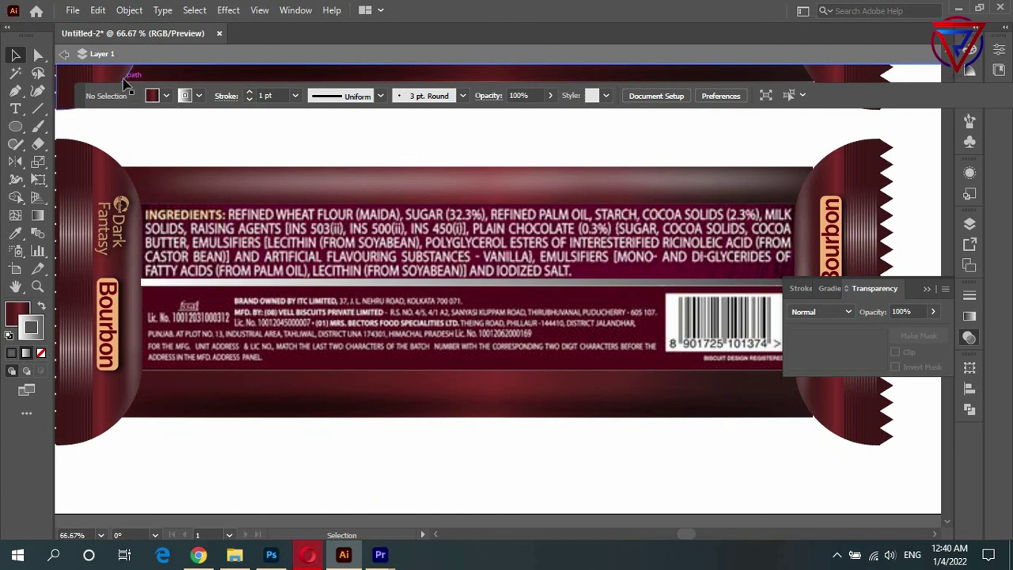
left_click_drag(81, 95, 78, 40)
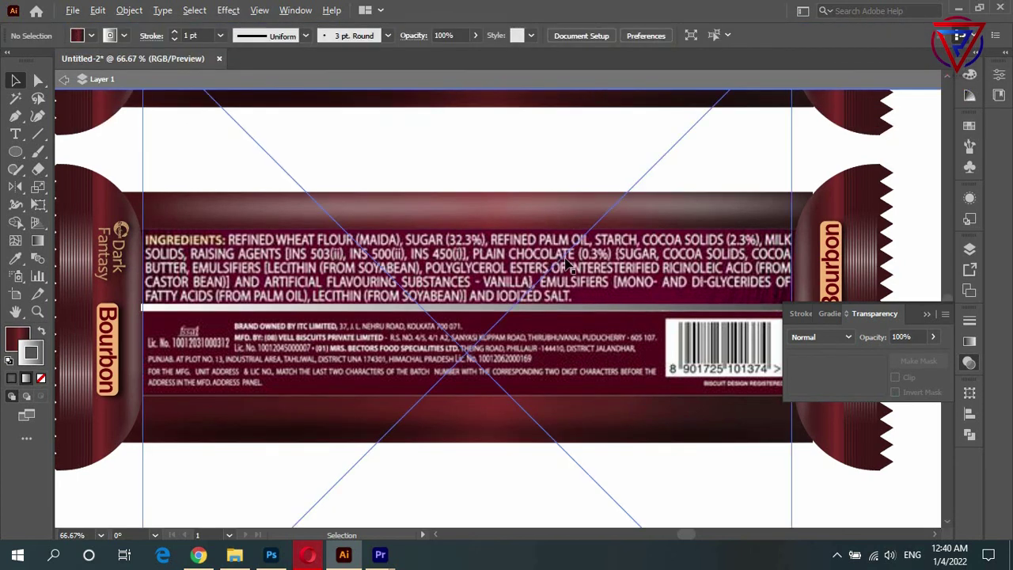
scroll(568, 263, "down", 1)
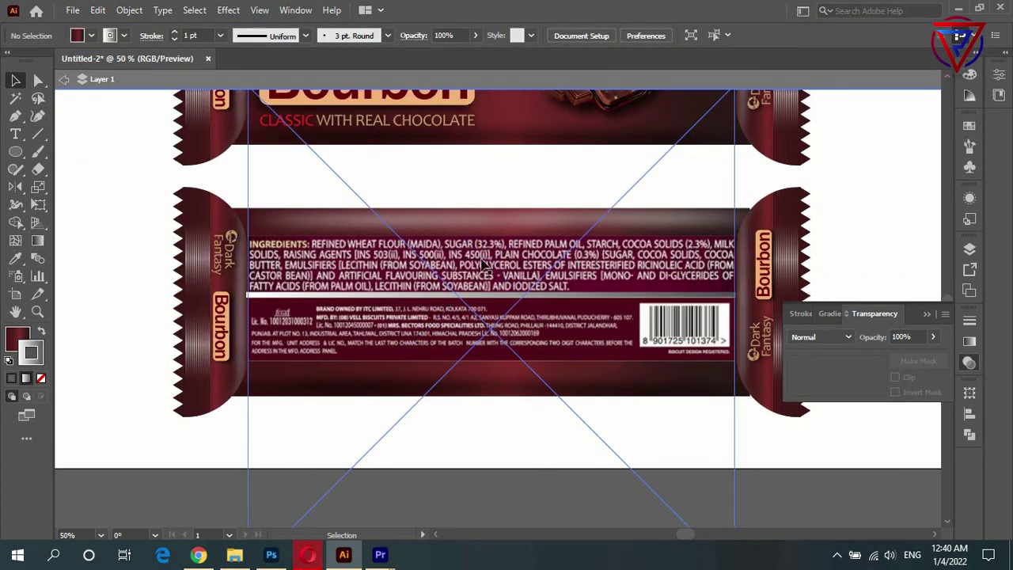
scroll(484, 265, "down", 1)
scroll(582, 230, "up", 3)
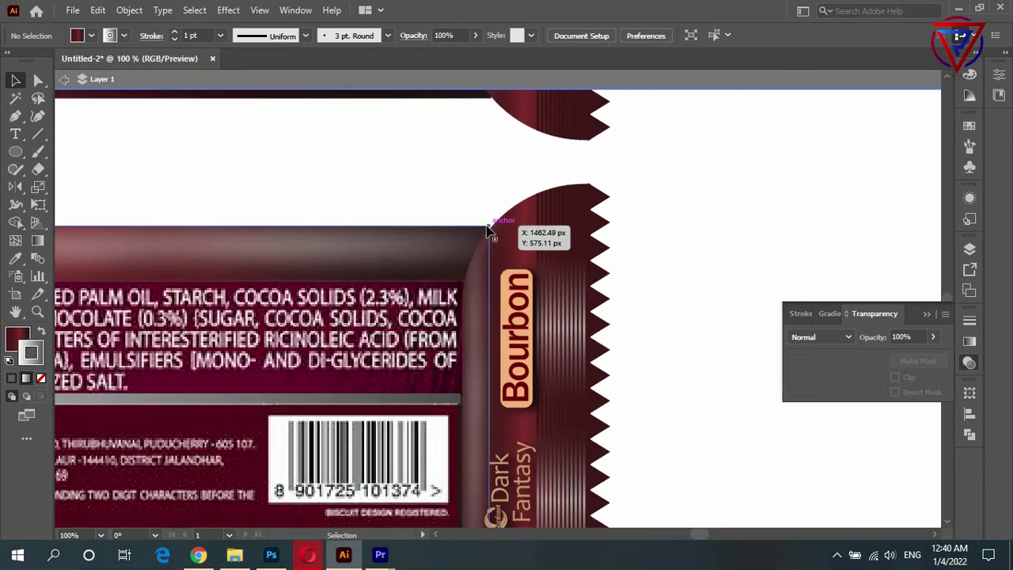
scroll(677, 238, "down", 2)
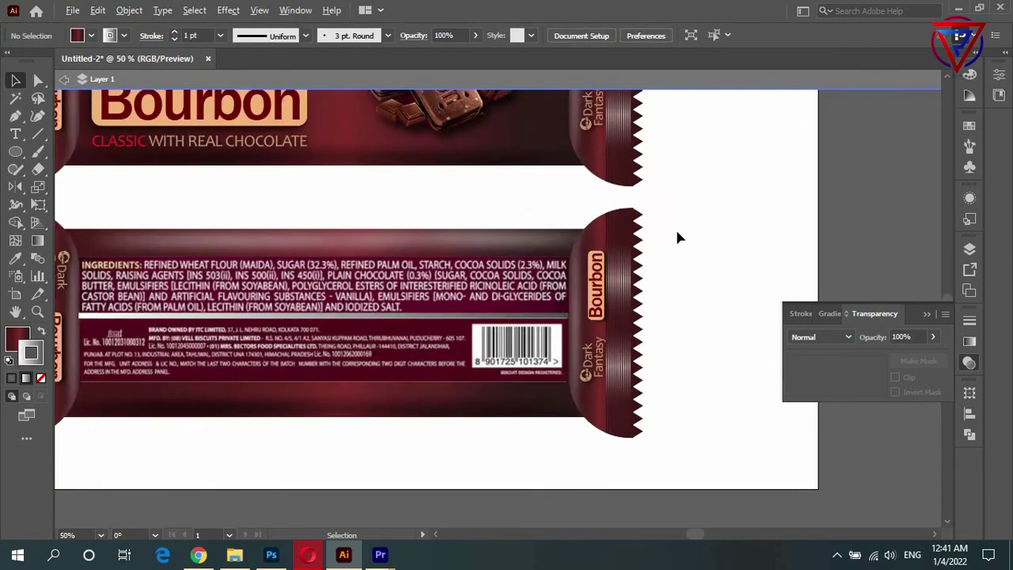
scroll(677, 238, "down", 1)
scroll(688, 222, "up", 1)
scroll(717, 202, "down", 1)
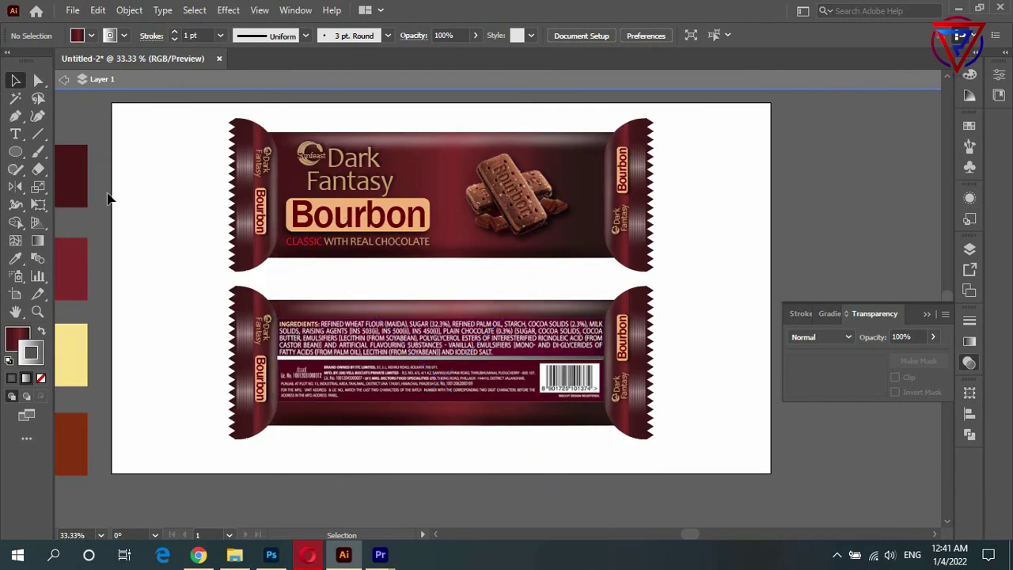
Draw an artboard-sized rectangle over both wrappers and set its stroke to None.
left_click(64, 80)
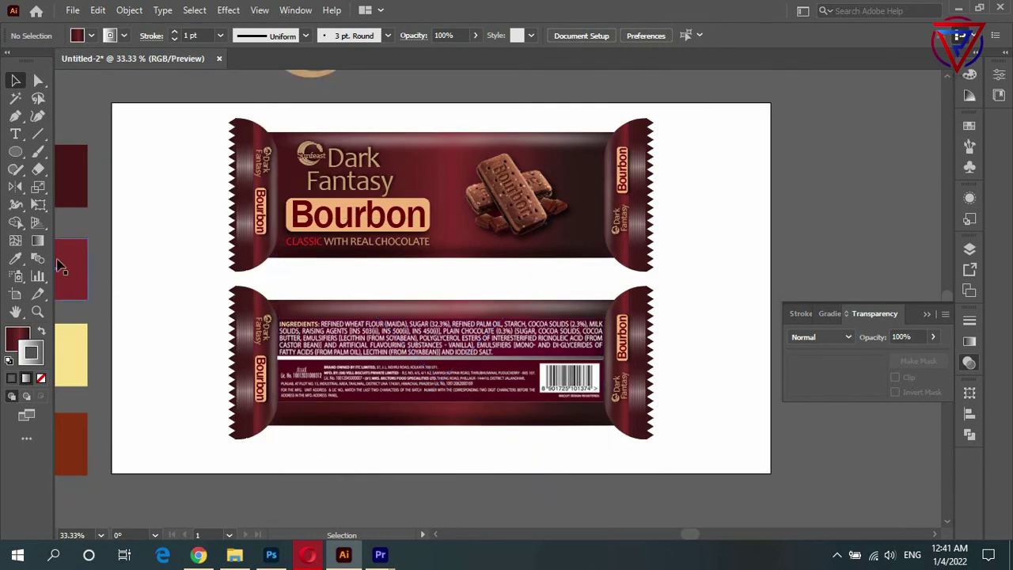
left_click(15, 151)
mouse_move(111, 103)
left_mouse_down()
mouse_move(629, 425)
mouse_move(771, 473)
left_mouse_up()
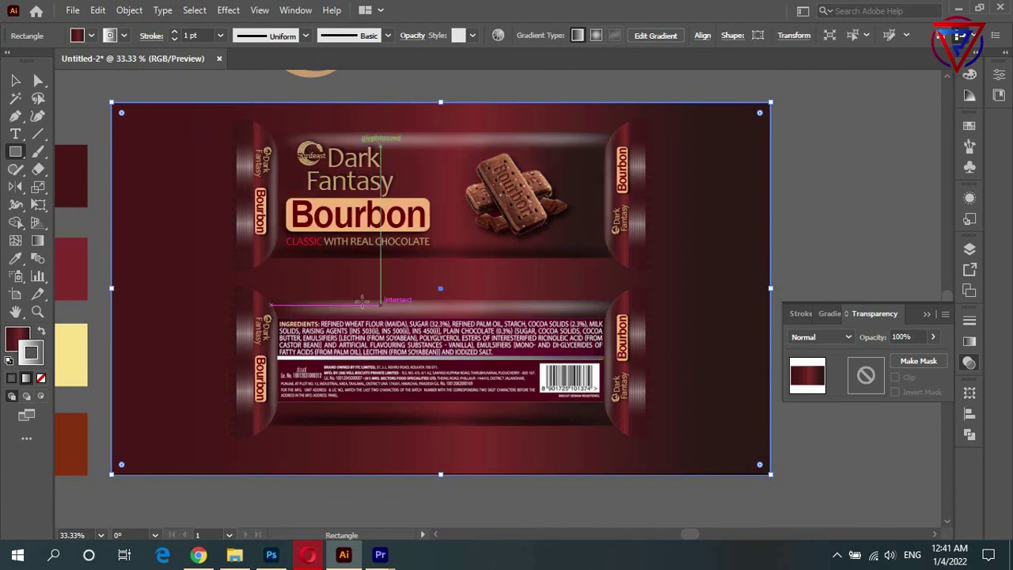
left_click(16, 82)
left_click(41, 379)
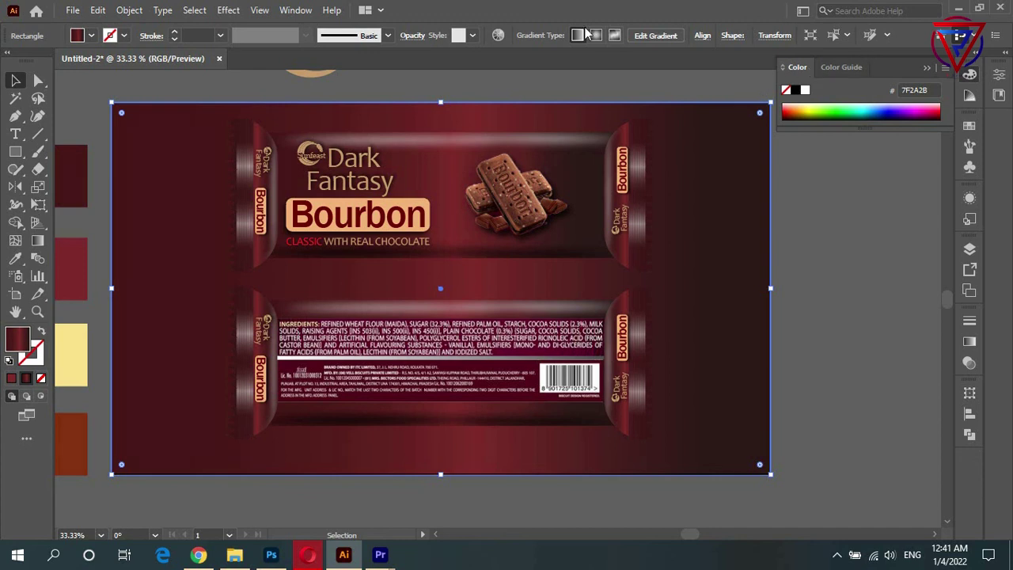
Try a radial gradient fill with a white starting stop and adjusted end stop and midpoint.
left_click(971, 344)
left_click(864, 338)
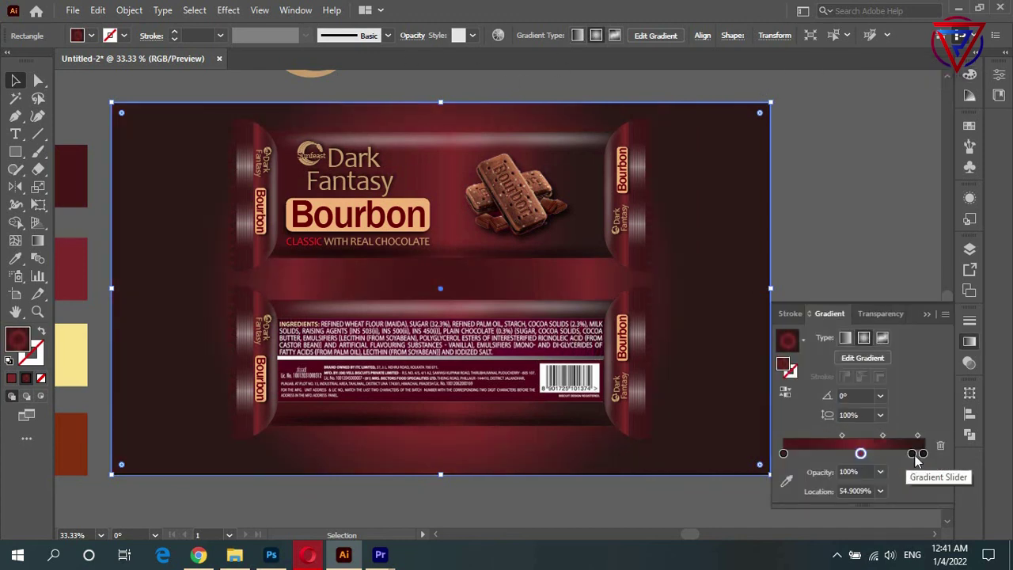
mouse_move(915, 456)
left_mouse_down()
mouse_move(924, 456)
mouse_move(911, 487)
left_mouse_up()
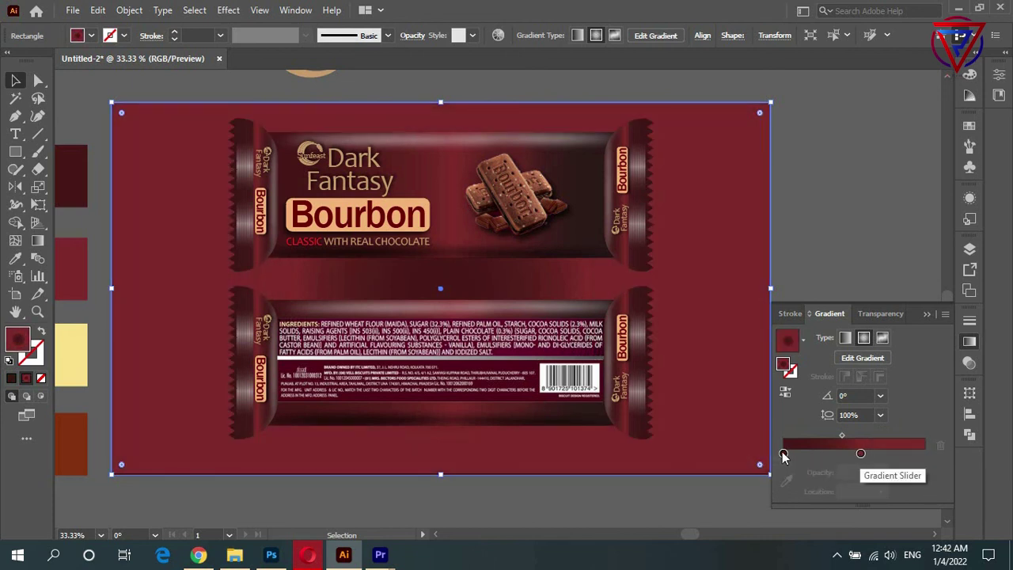
left_click_drag(783, 453, 924, 453)
left_click_drag(853, 454, 783, 453)
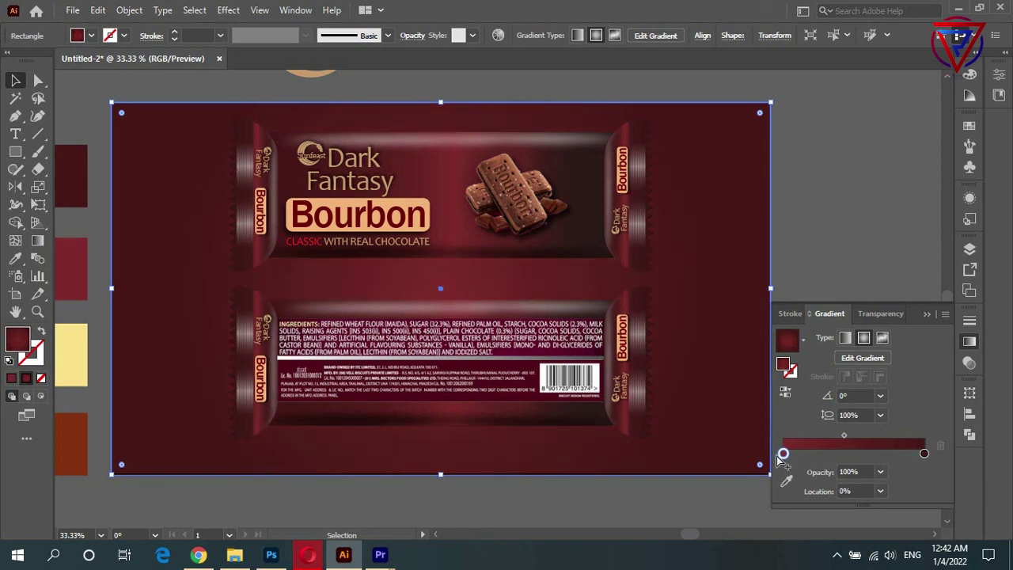
double_click(782, 454)
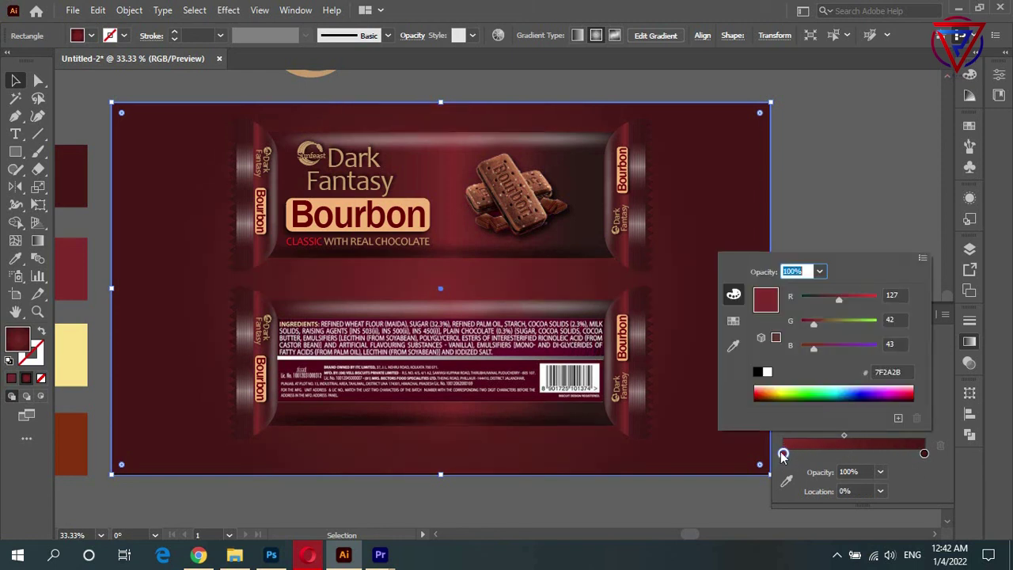
left_click(767, 372)
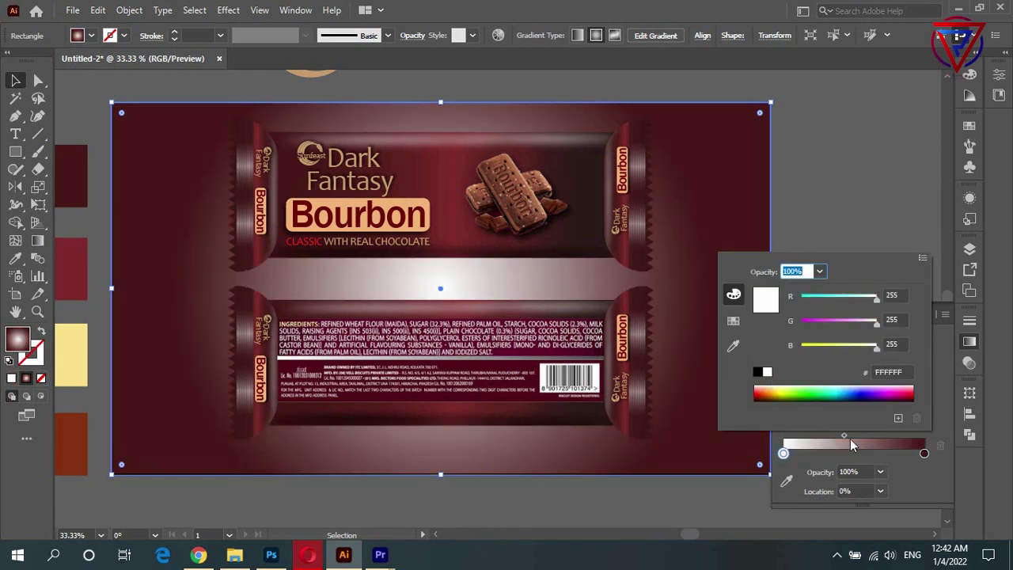
left_click(909, 463)
mouse_move(924, 454)
left_mouse_down()
mouse_move(904, 454)
mouse_move(947, 457)
left_mouse_up()
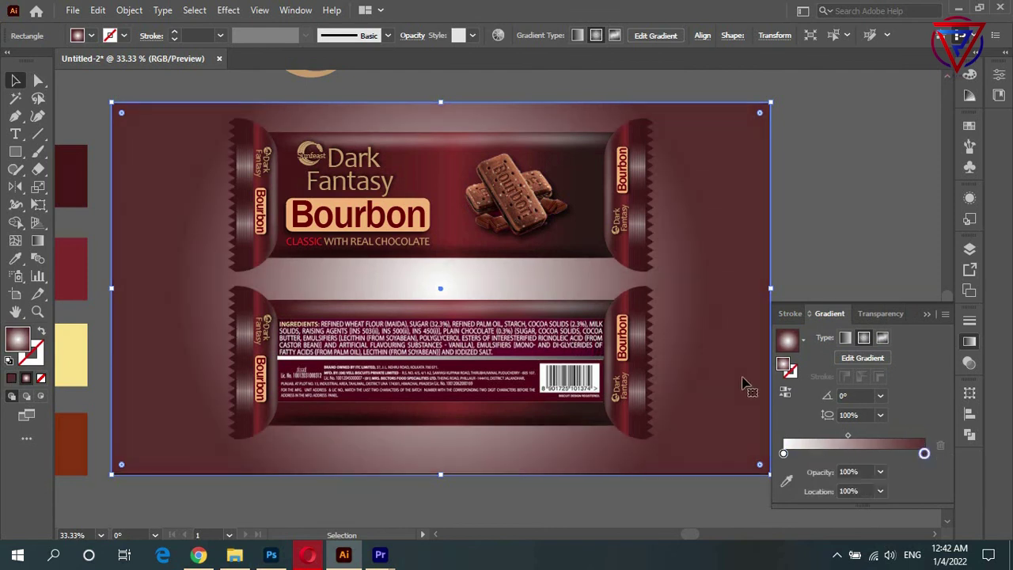
left_click_drag(850, 437, 891, 436)
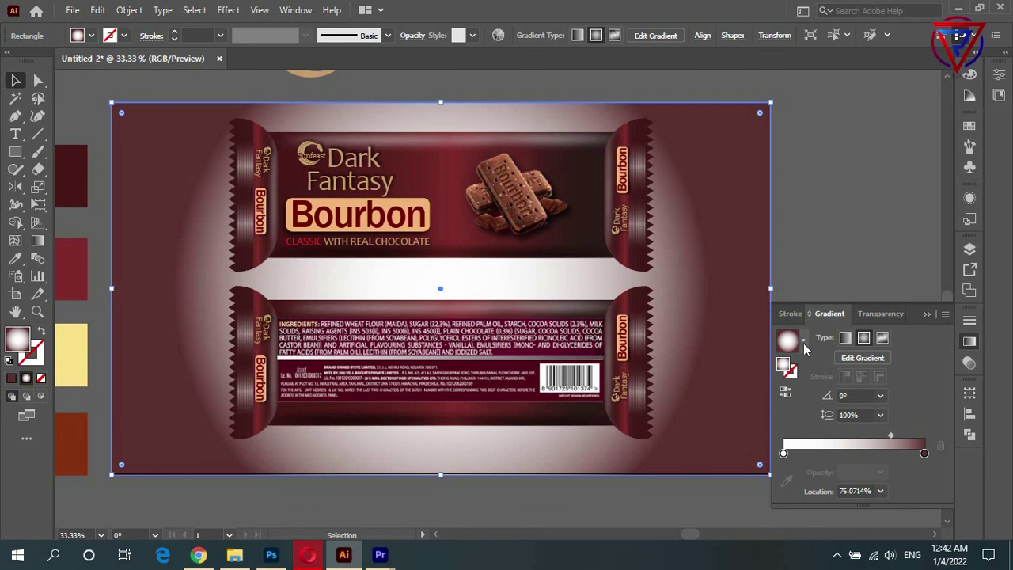
Apply the White, Black preset as a top-to-bottom linear gradient and lower its midpoint.
left_click(804, 345)
left_click(716, 370)
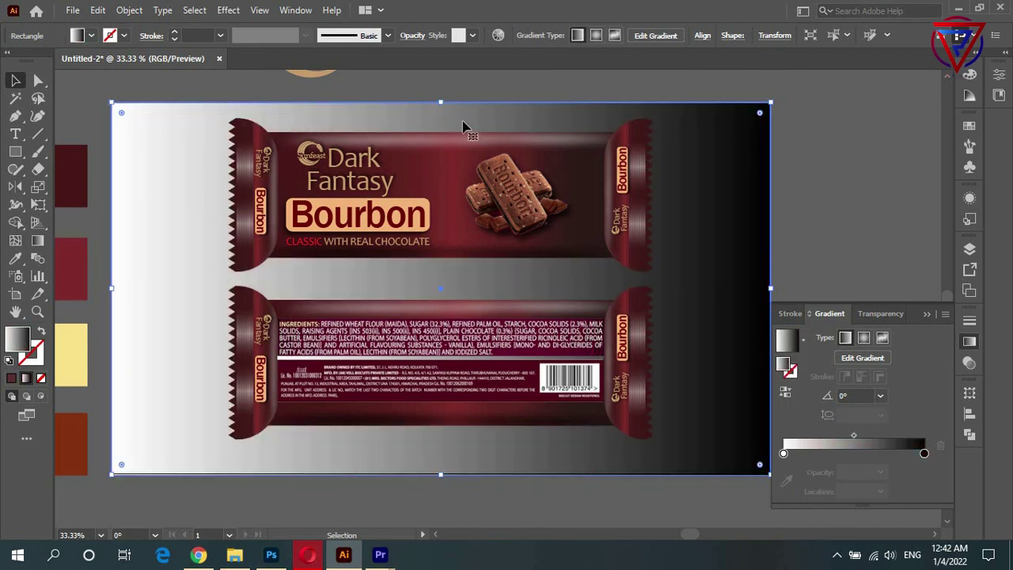
left_click(38, 240)
mouse_move(453, 97)
left_mouse_down()
mouse_move(456, 519)
mouse_move(444, 452)
left_mouse_up()
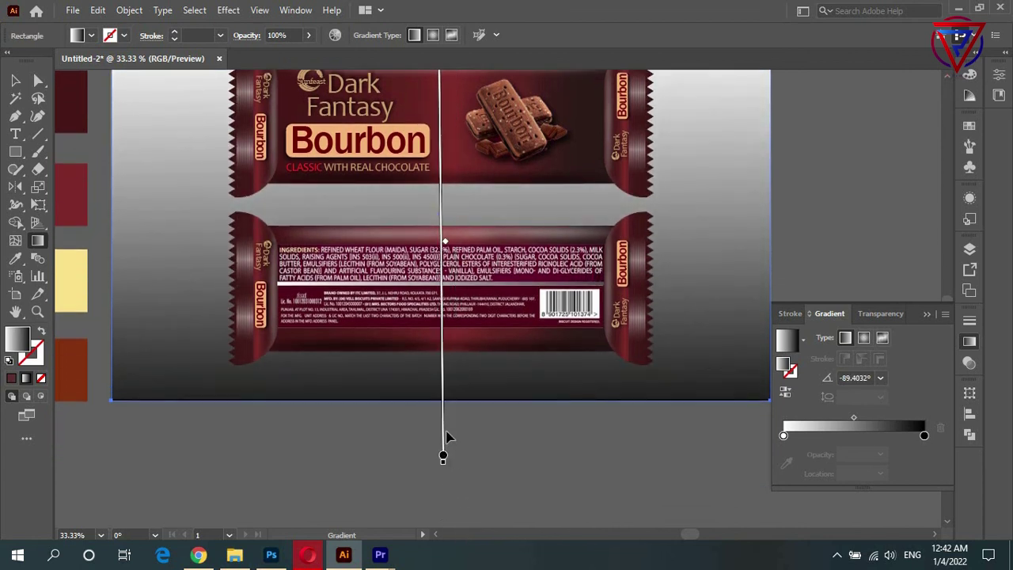
scroll(443, 452, "up", 3)
scroll(440, 382, "down", 3)
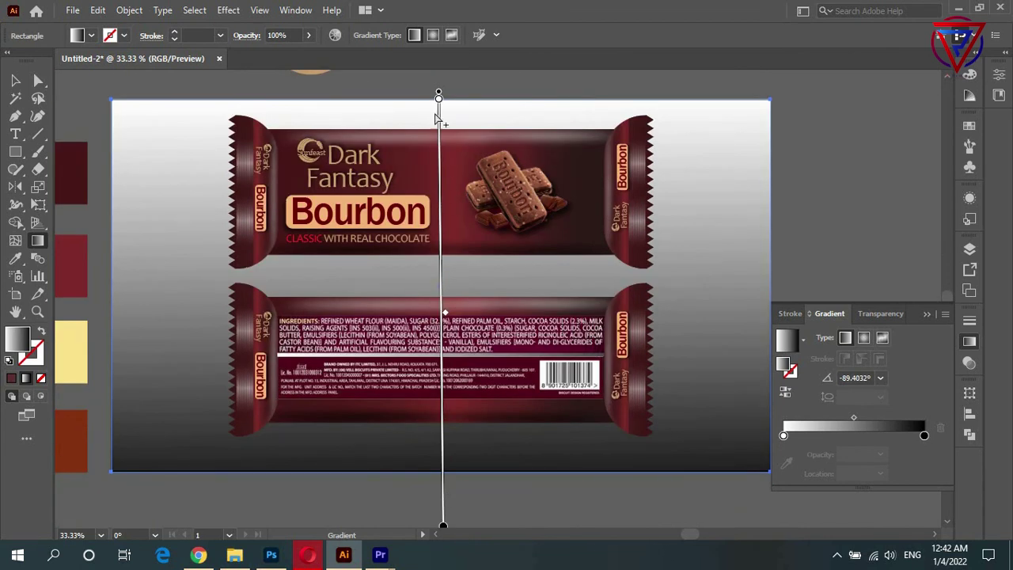
left_click_drag(444, 314, 448, 396)
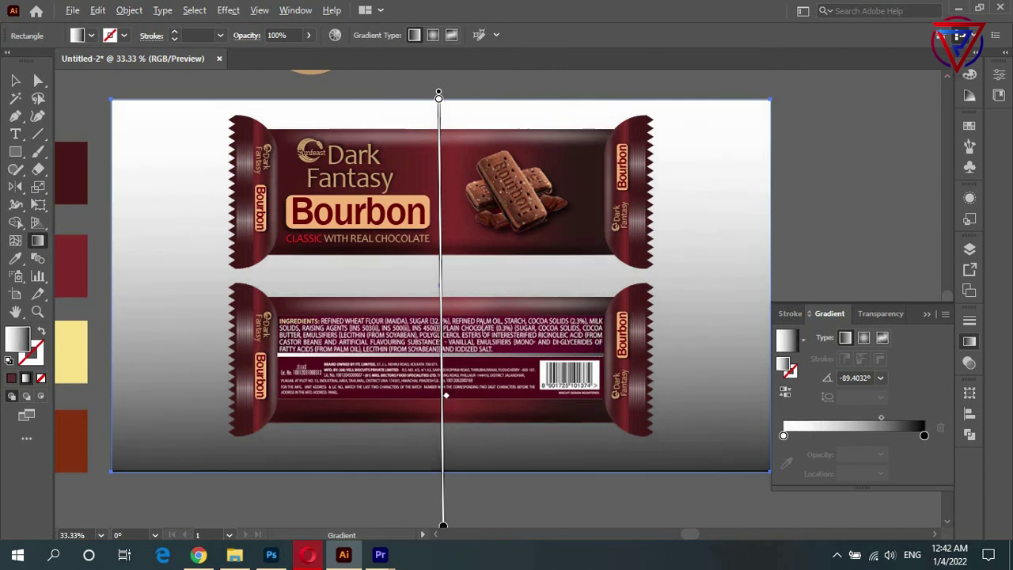
scroll(483, 316, "down", 1)
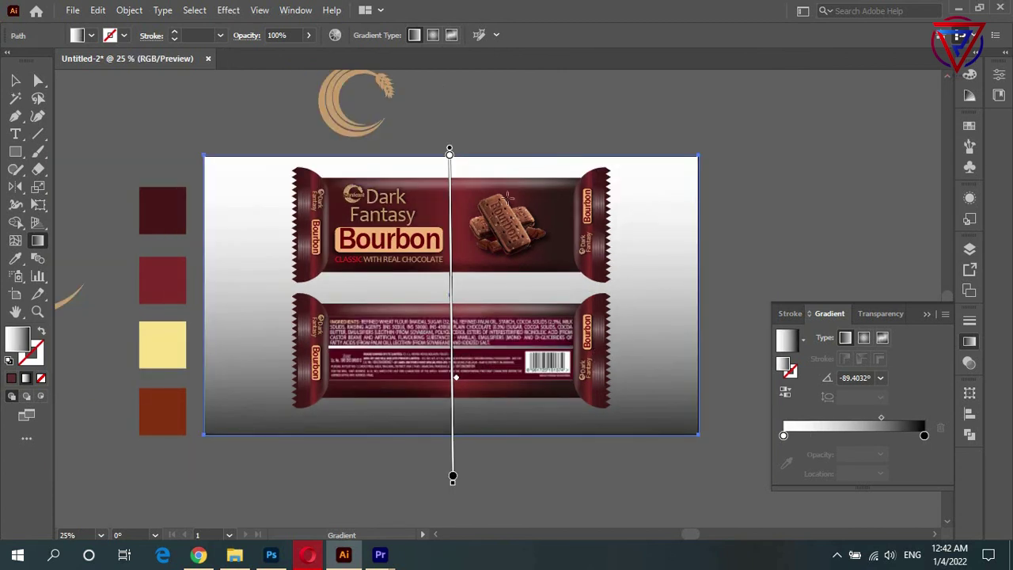
Move the gradient background off the artboard to the right and select the wrapper artwork.
key("v")
left_click(576, 212)
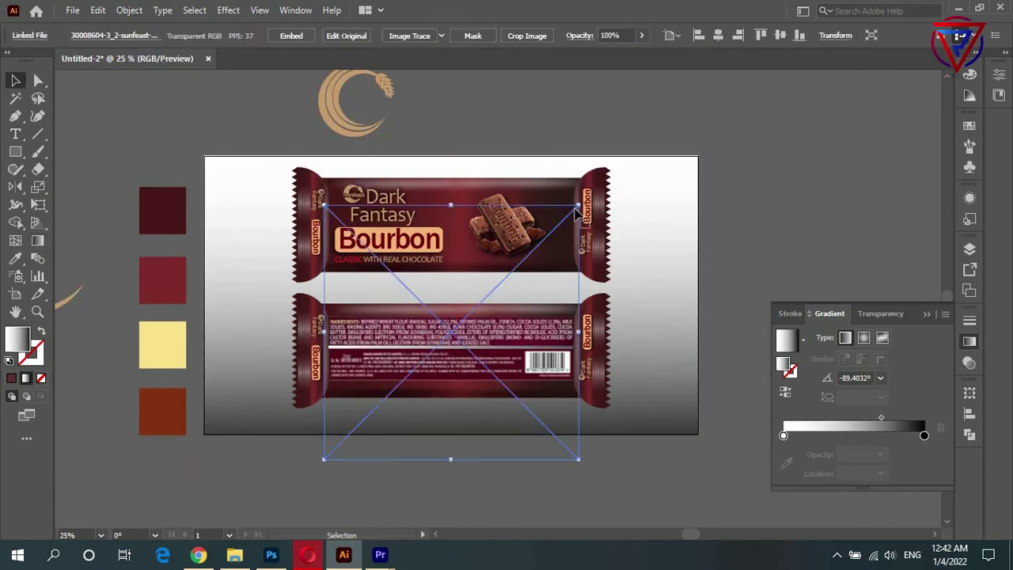
left_click(690, 219)
left_click_drag(269, 200, 773, 139)
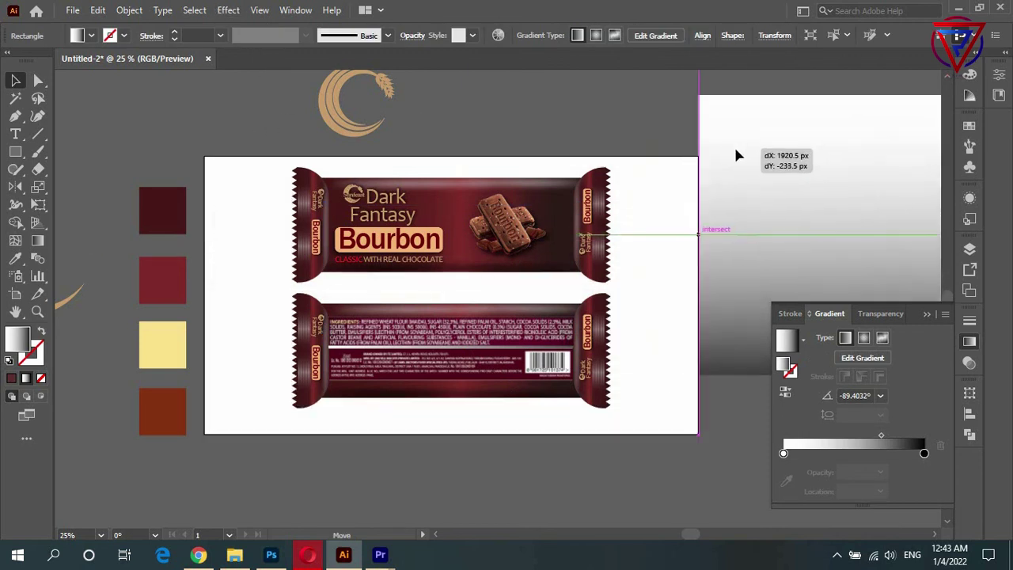
left_click_drag(256, 436, 300, 396)
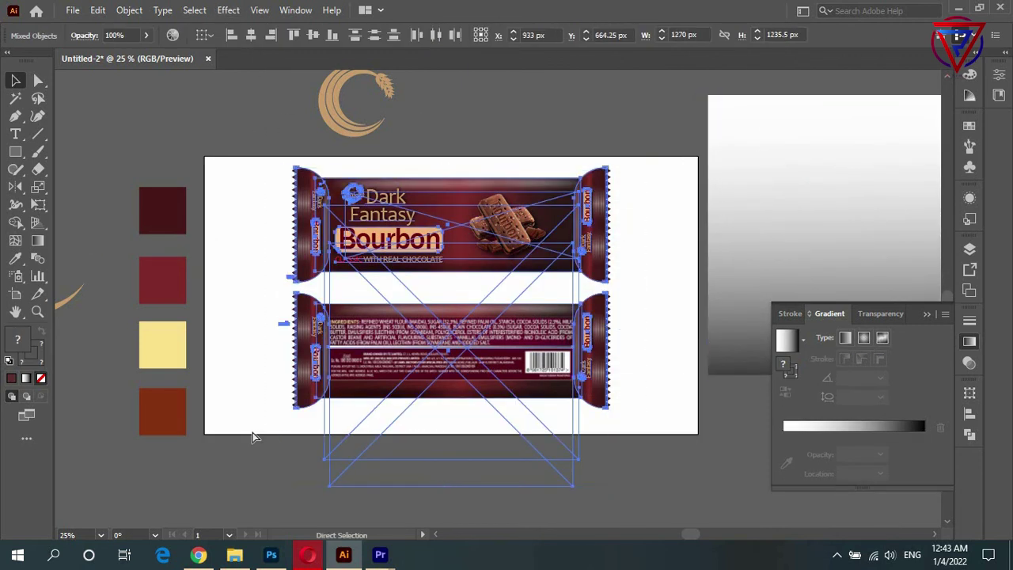
key("ctrl+1")
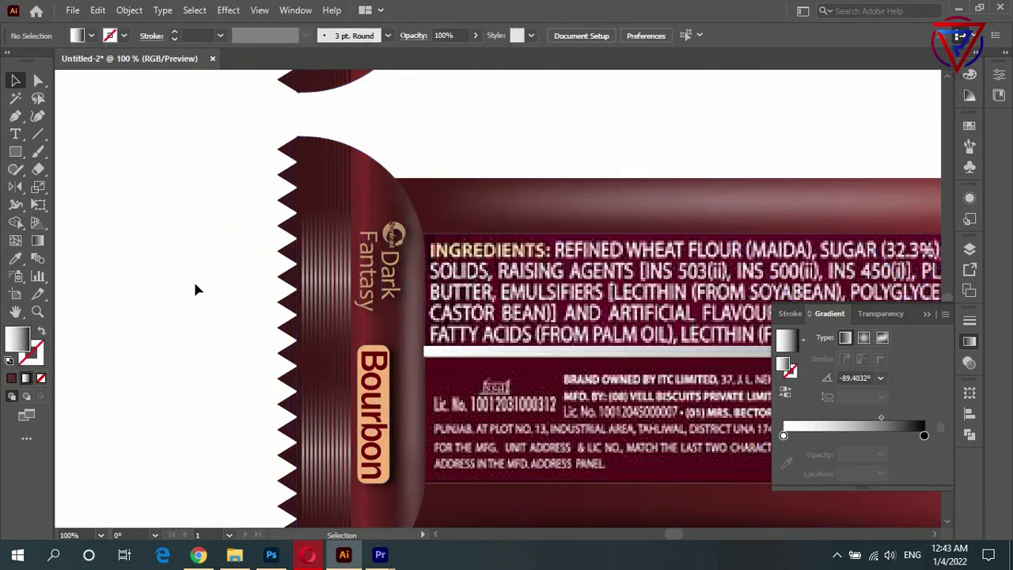
key("ctrl+minus")
key("ctrl+minus")
key("ctrl+minus")
Shrink the wrapper panels, return the background to the artboard, and raise the wrappers.
mouse_move(646, 125)
left_mouse_down()
mouse_move(582, 210)
mouse_move(561, 210)
left_mouse_up()
left_click_drag(402, 289, 459, 242)
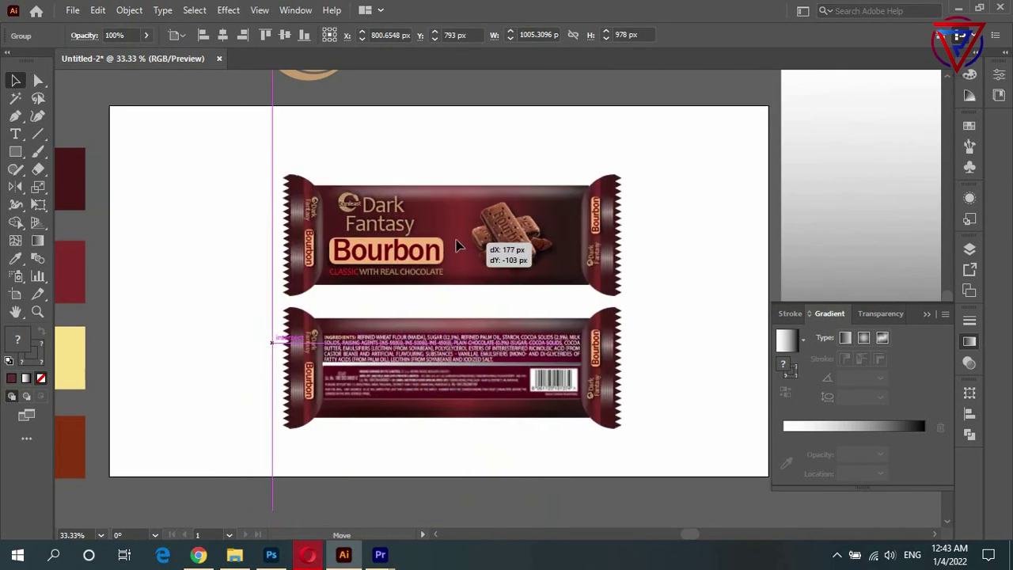
left_click(671, 257)
key("ctrl+minus")
left_click_drag(665, 234, 328, 275)
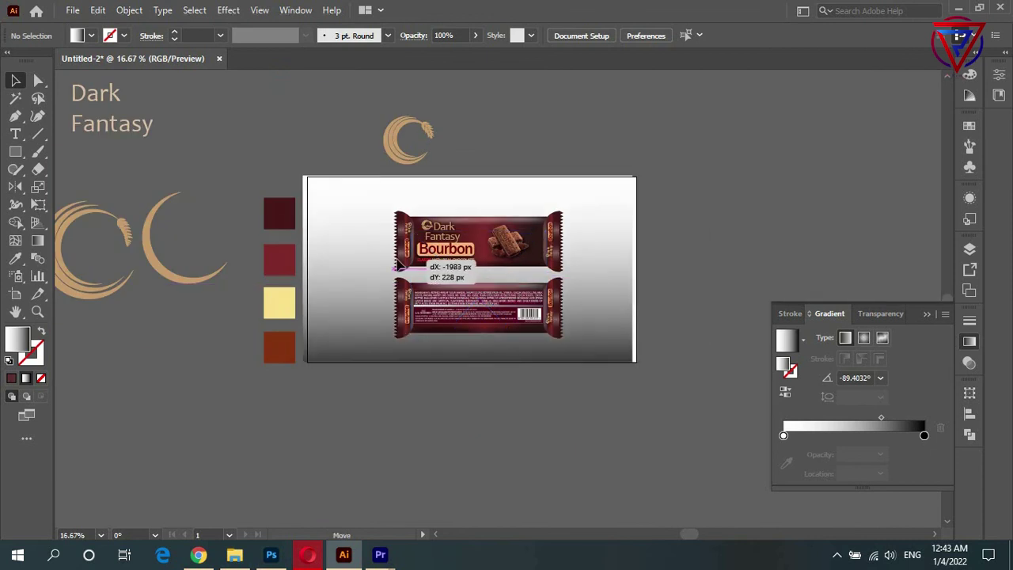
key("ctrl+plus")
left_click_drag(462, 314, 458, 277)
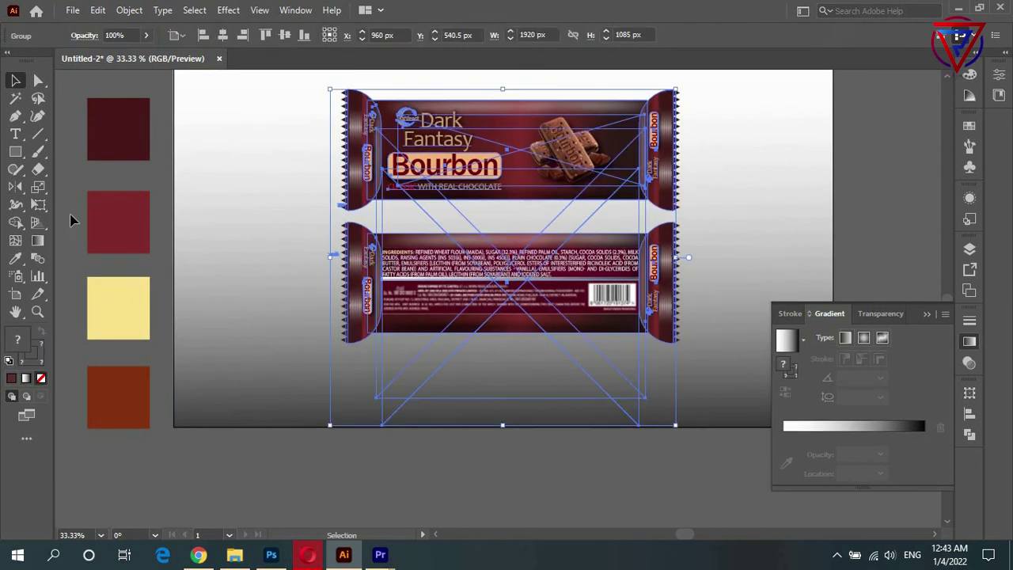
Draw a flat ellipse below the wrapper panels and fill it solid black.
left_click(15, 151)
left_click(103, 183)
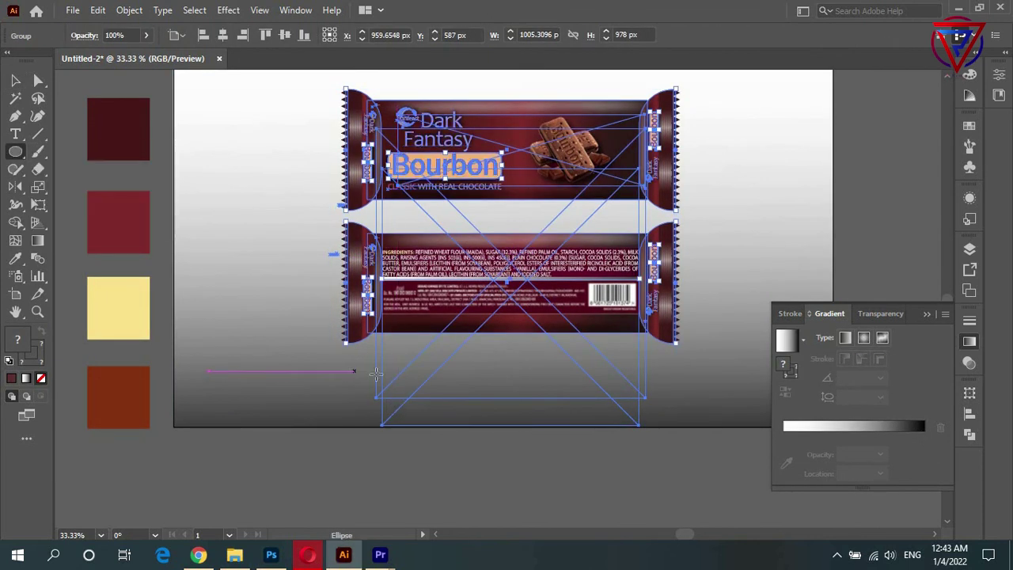
left_click_drag(355, 371, 669, 397)
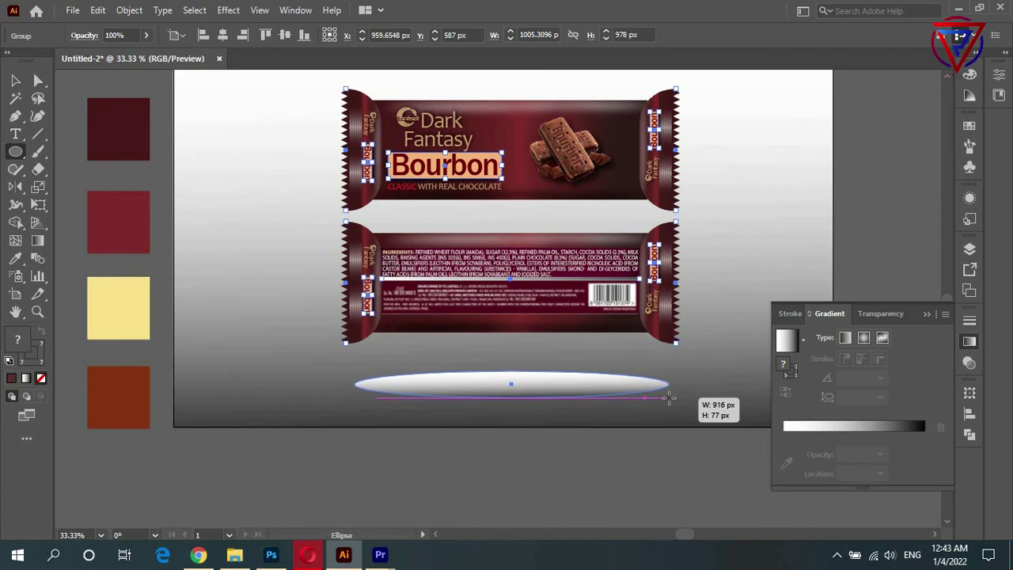
double_click(26, 342)
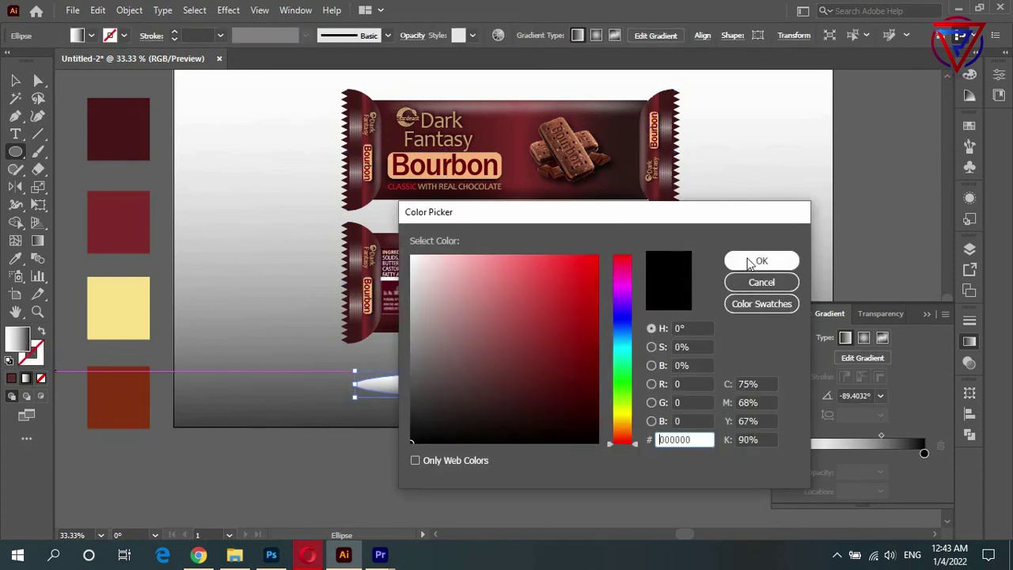
left_click(750, 264)
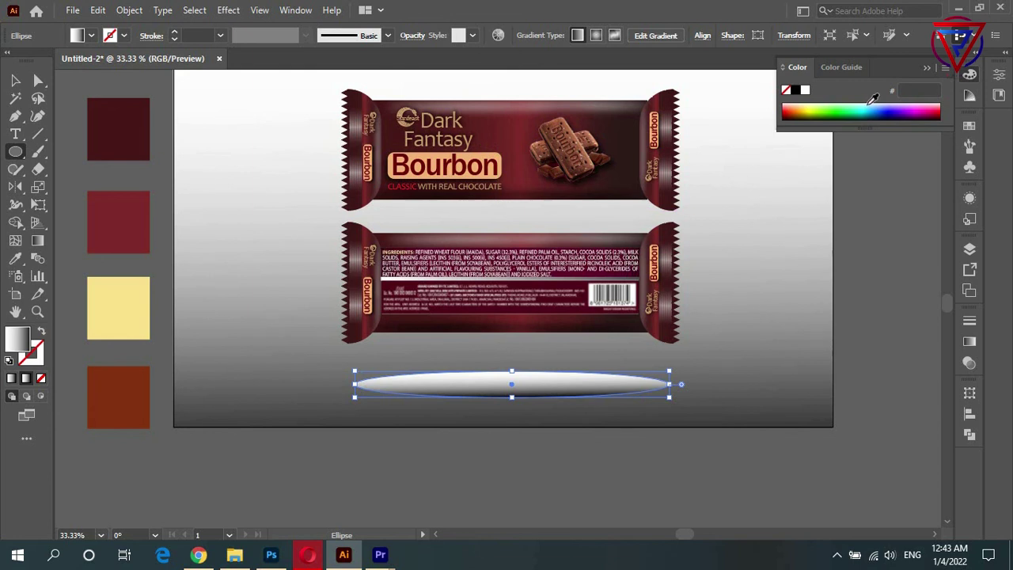
left_click(795, 90)
Give the ellipse a Gaussian Blur of about 36.87 px and 53% opacity.
left_click(228, 10)
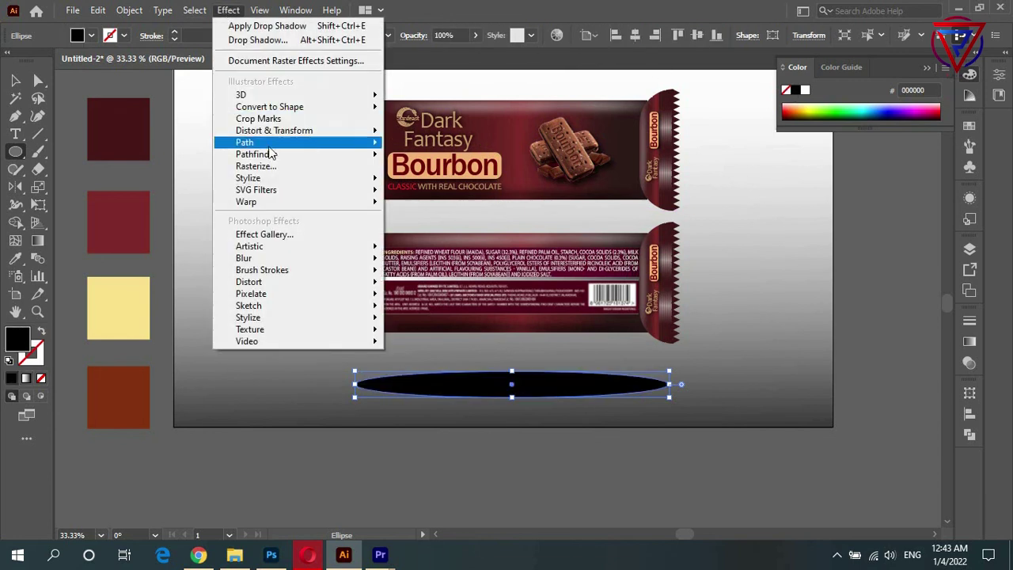
left_click(430, 260)
left_click_drag(509, 258, 492, 264)
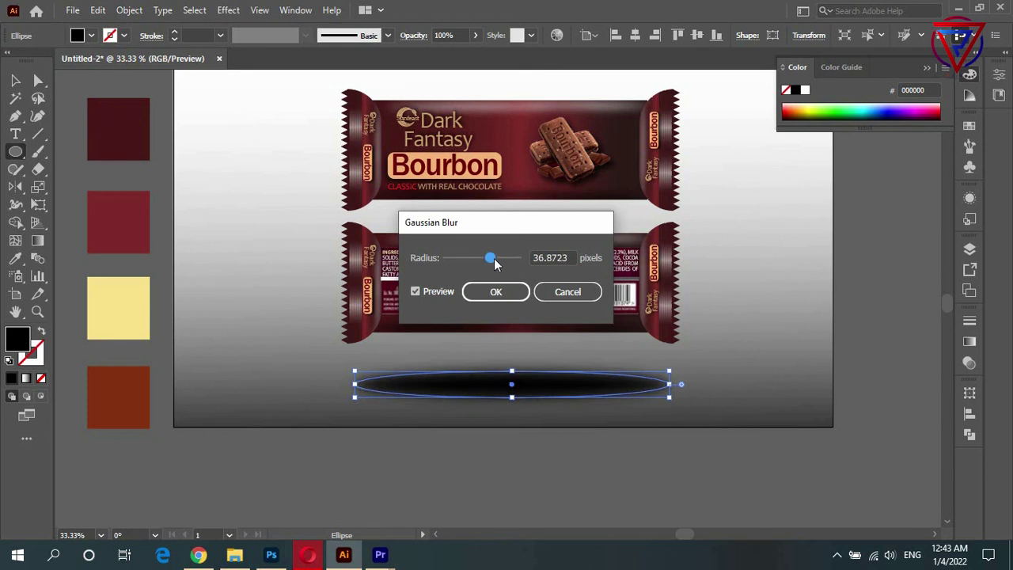
left_click(496, 292)
left_click(475, 35)
left_click_drag(473, 54, 448, 53)
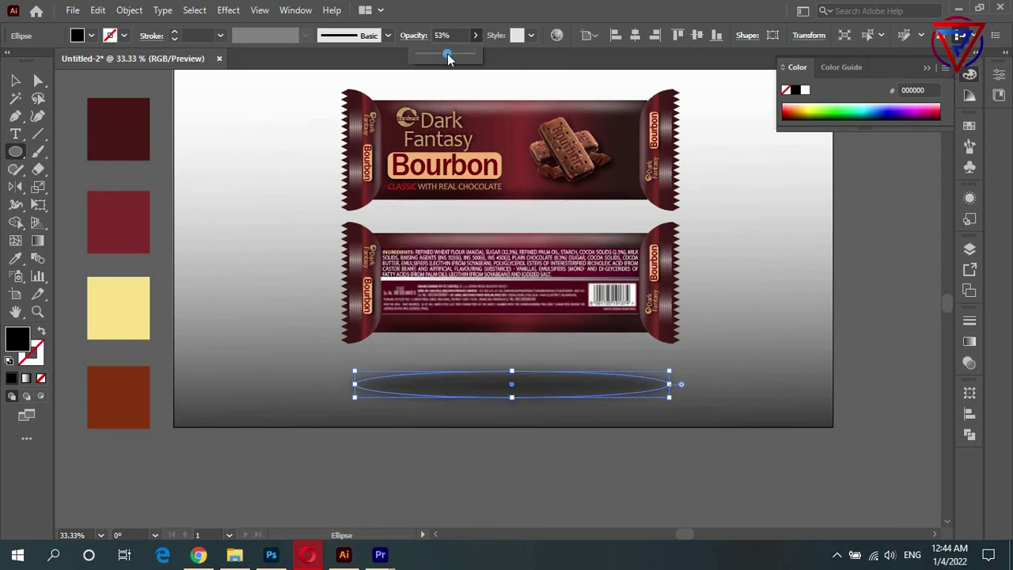
Zoom out and deselect everything to review the whole design.
key("v")
left_click(305, 346)
key("ctrl+minus")
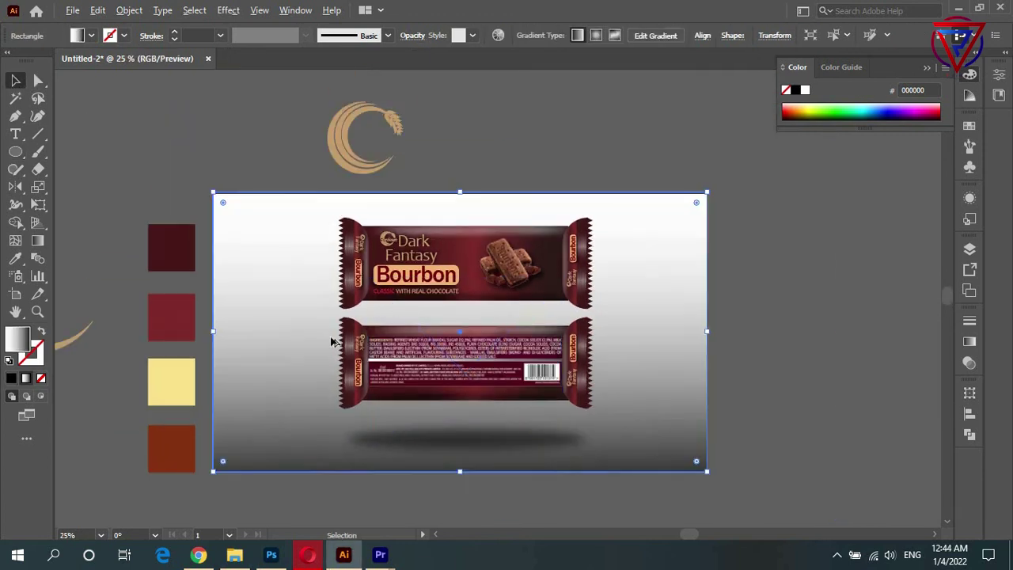
scroll(760, 315, "up", 1)
left_click(816, 325)
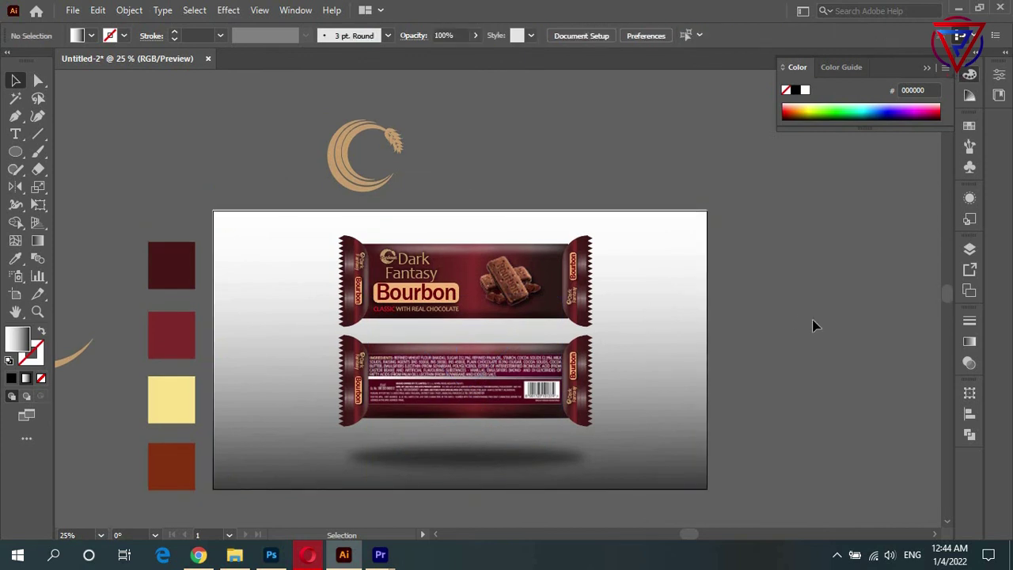